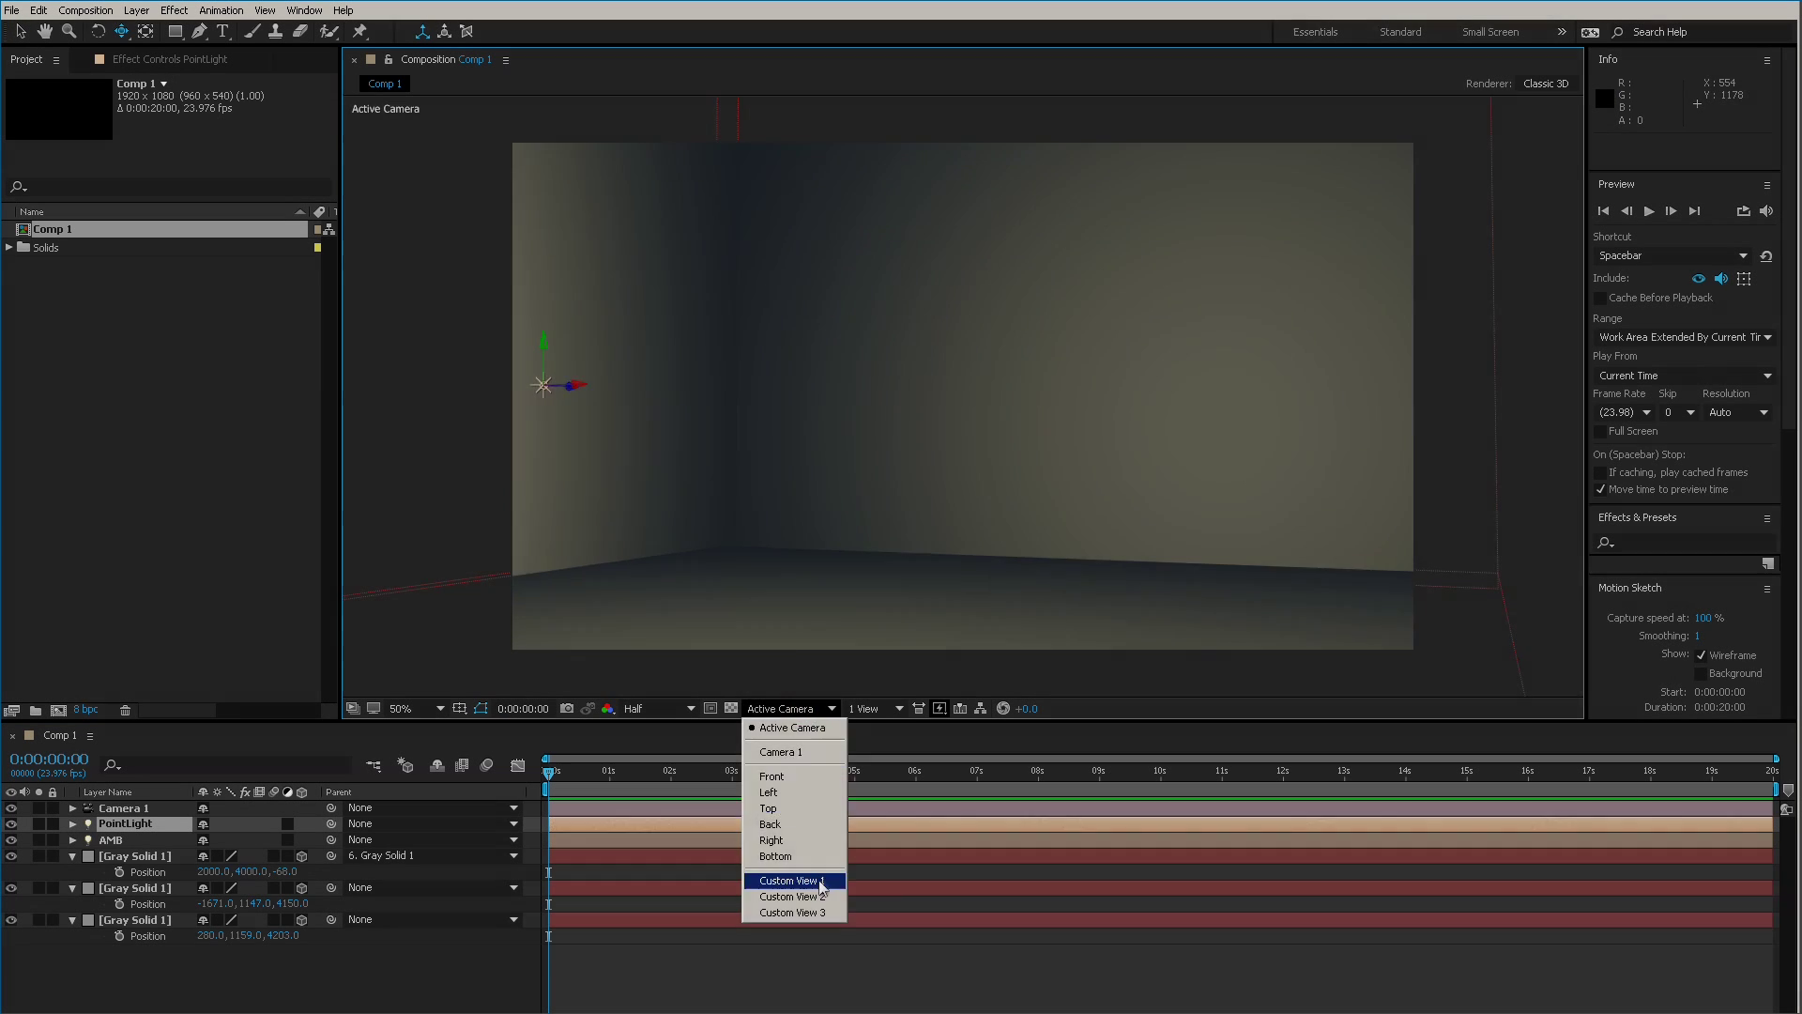
Show the room in Custom View 1 and raise the floor solid to position 280, 1097, 4203.
click(820, 884)
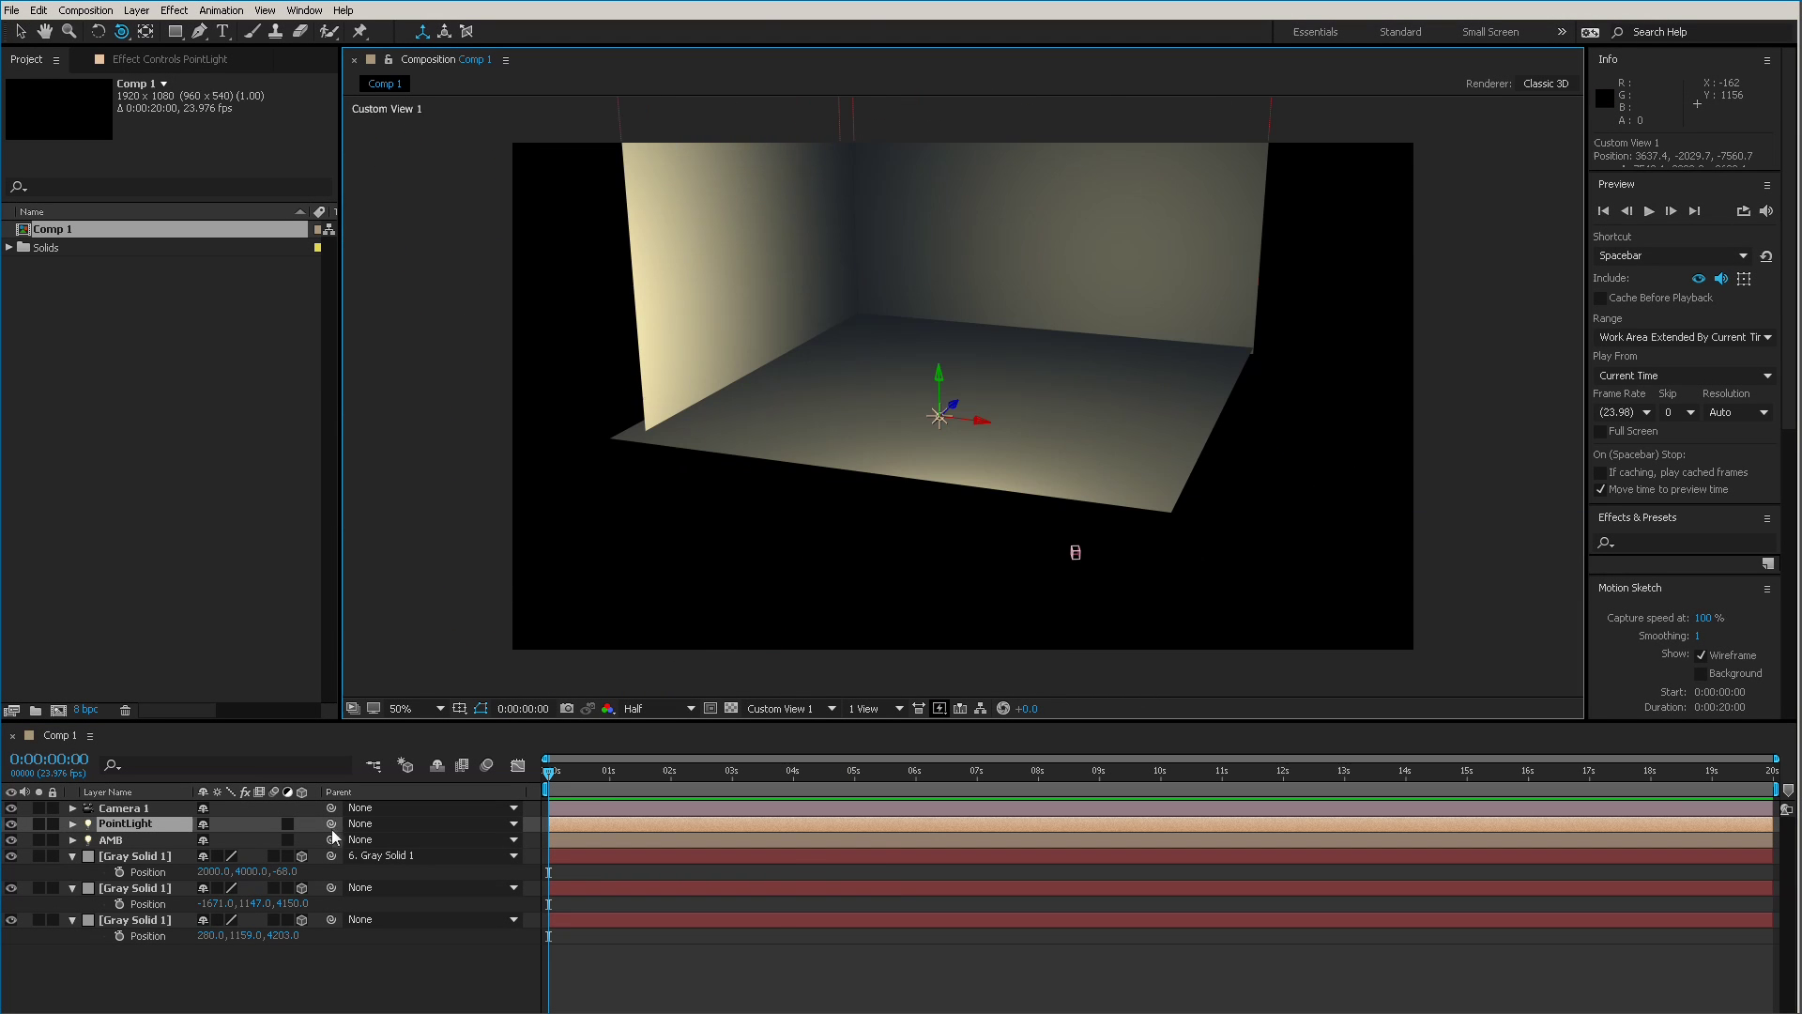
click(159, 855)
click(161, 887)
click(162, 920)
key(ctrl+alt+shift+backslash)
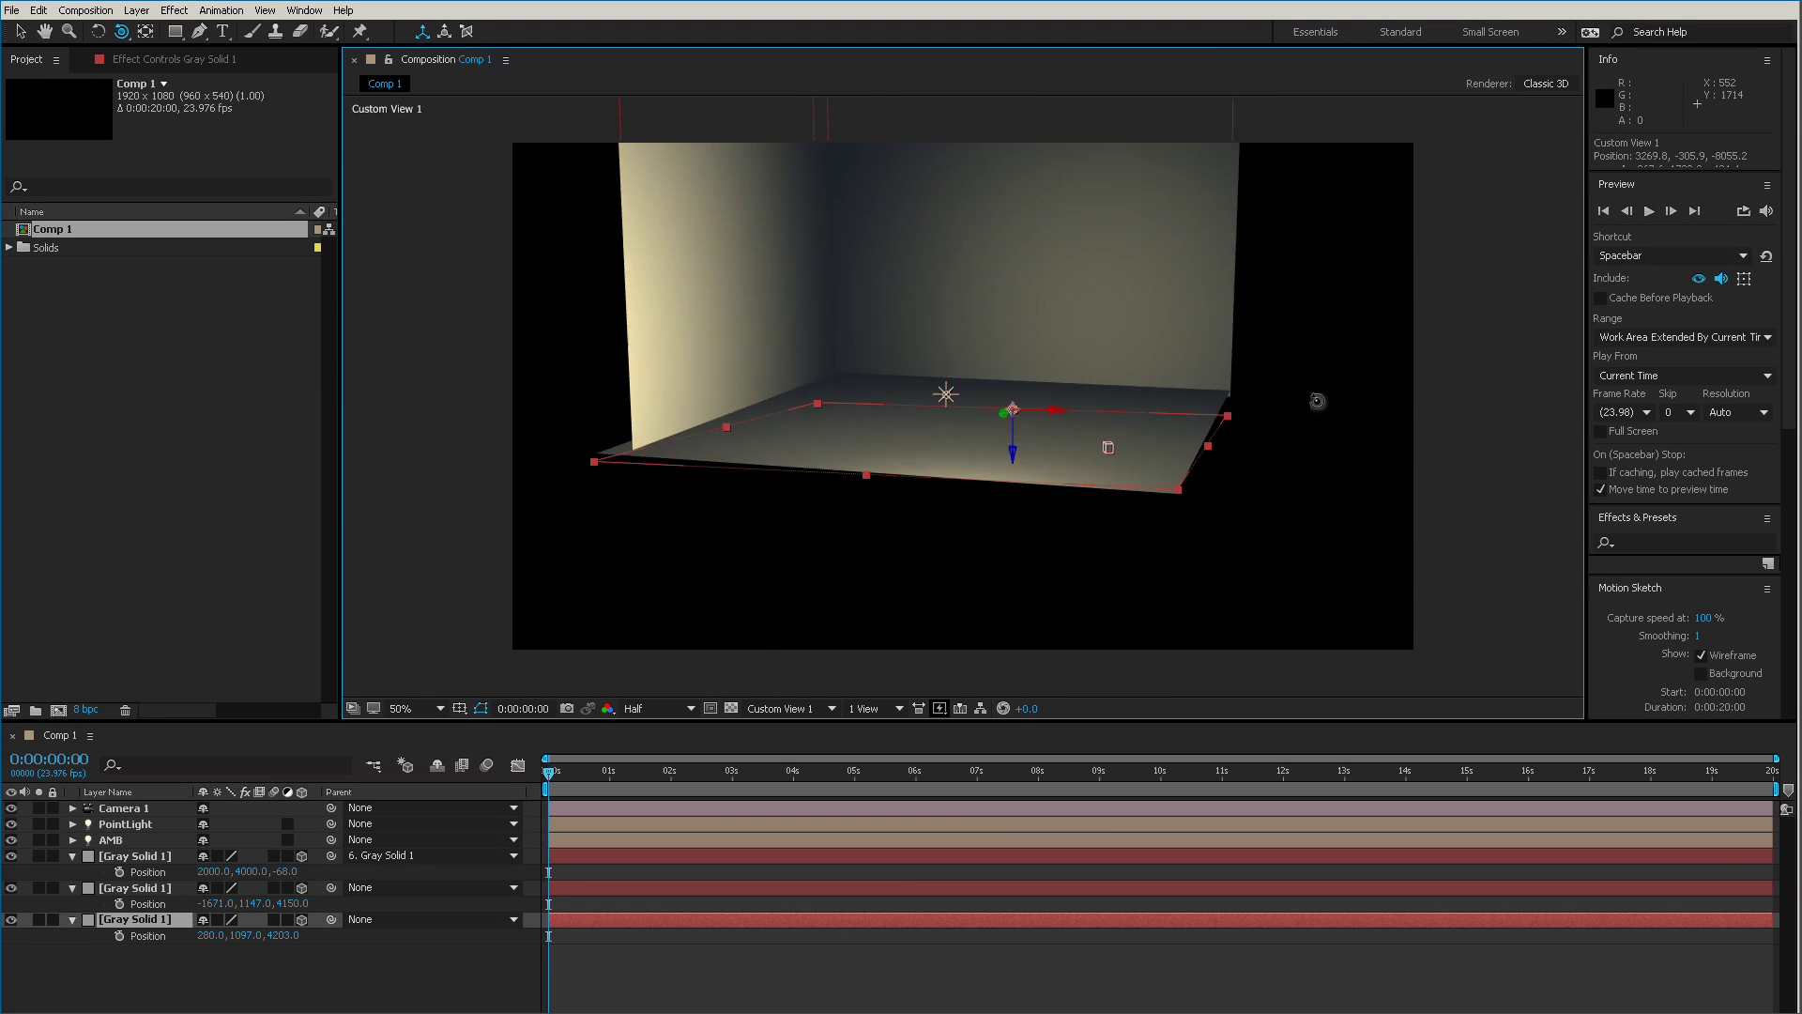
Check the AMB light's settings and set the PointLight's radius to 3000.
double_click(110, 839)
click(1573, 892)
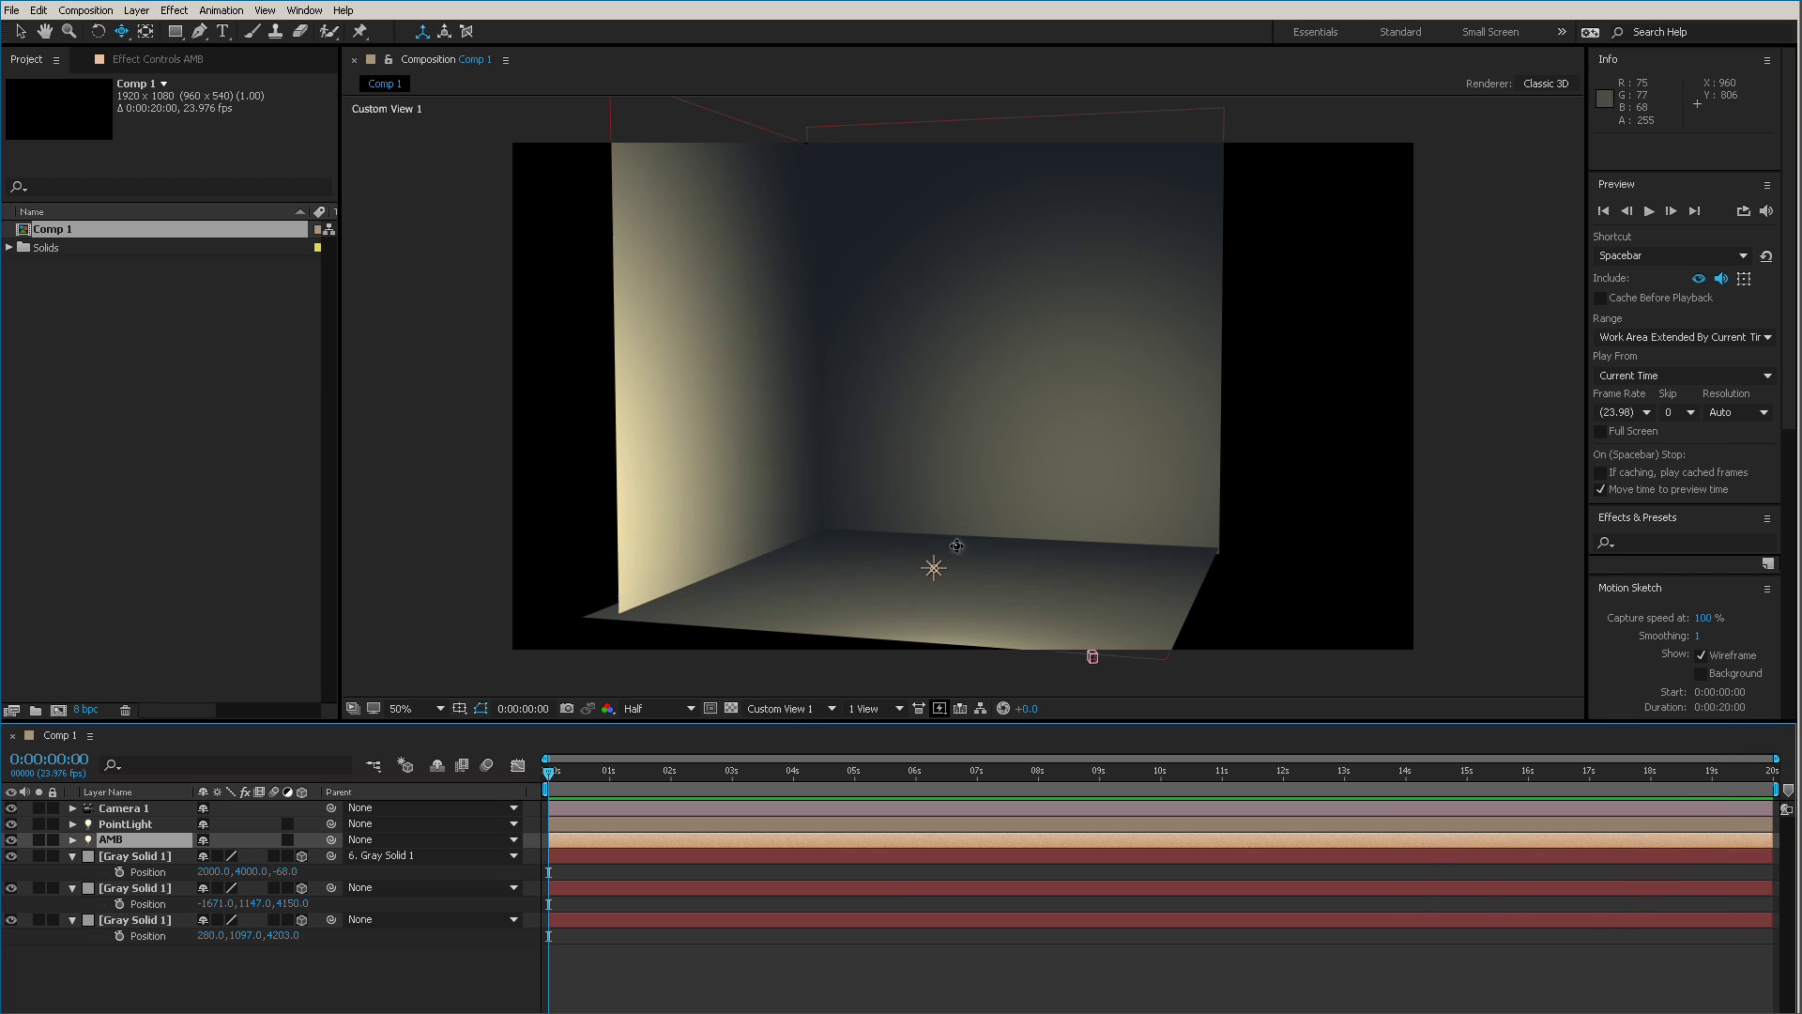
click(125, 823)
double_click(125, 823)
drag(1547, 699, 1499, 710)
text(3000)
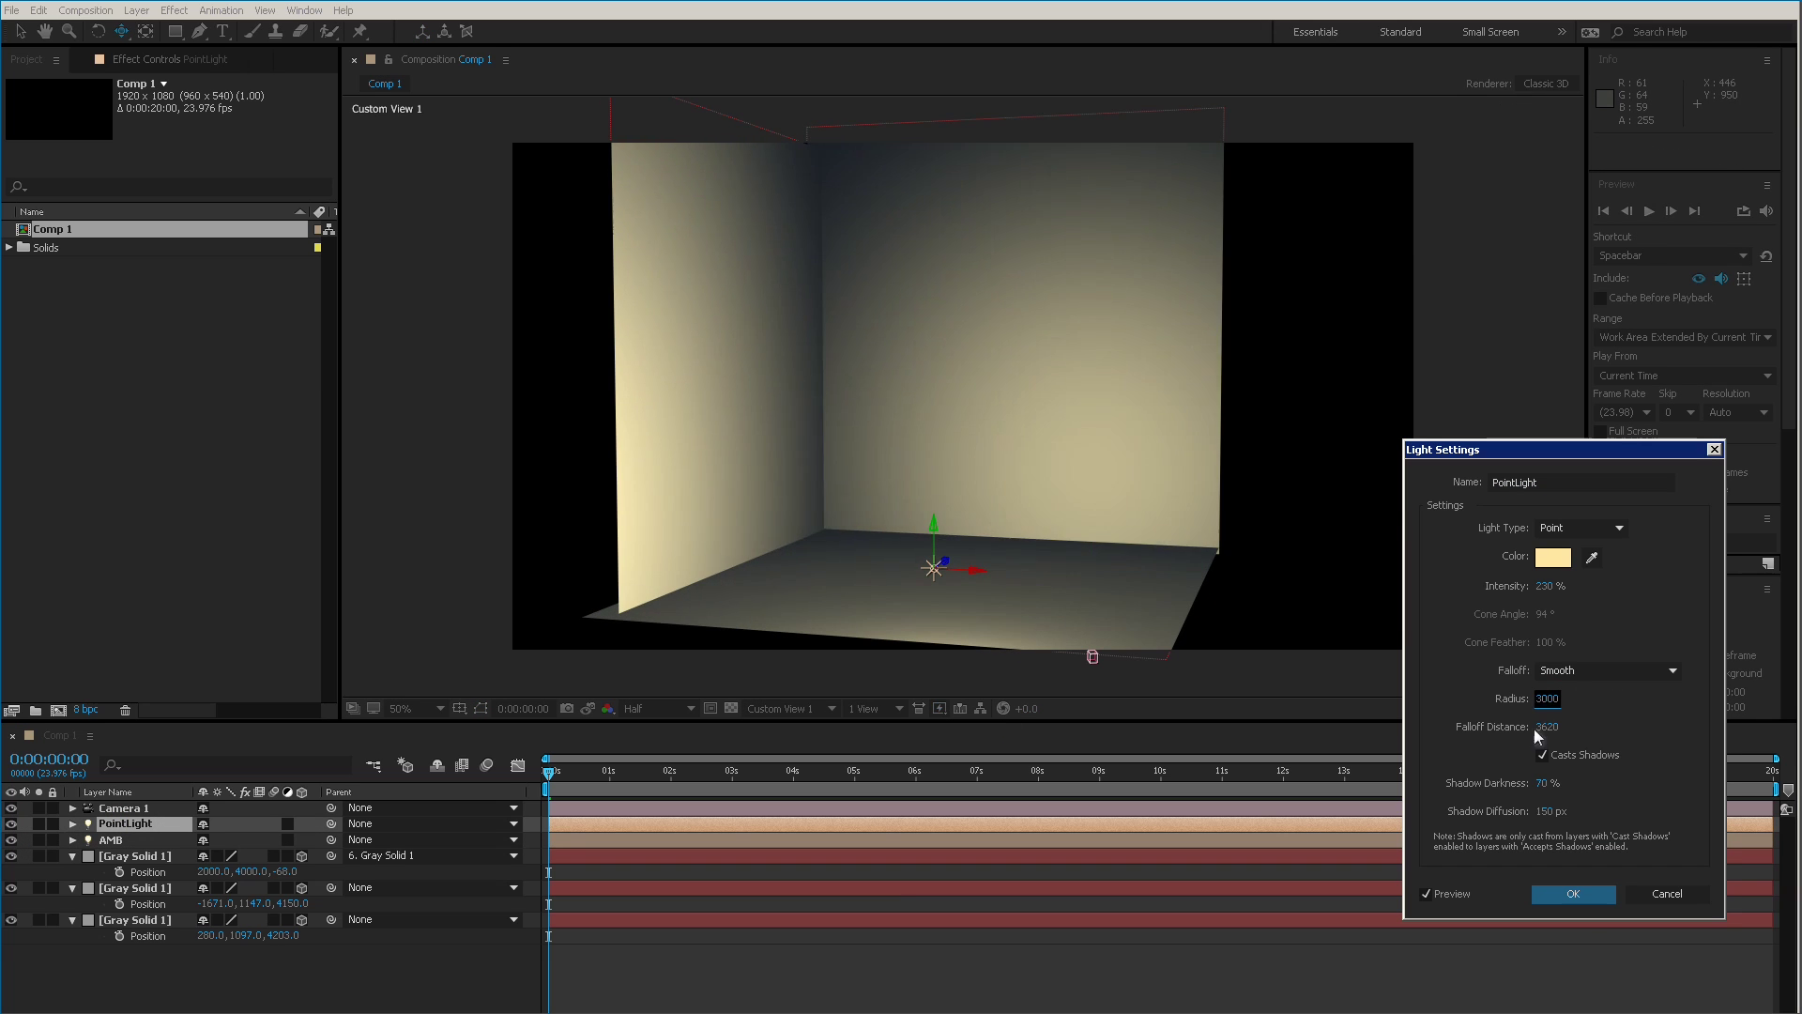
key(Return)
Reposition the PointLight to 1040, -530, -1126.7 and return the view to Camera 1.
drag(1342, 657, 1015, 671)
key(p)
drag(1220, 581, 1126, 657)
click(788, 707)
click(779, 723)
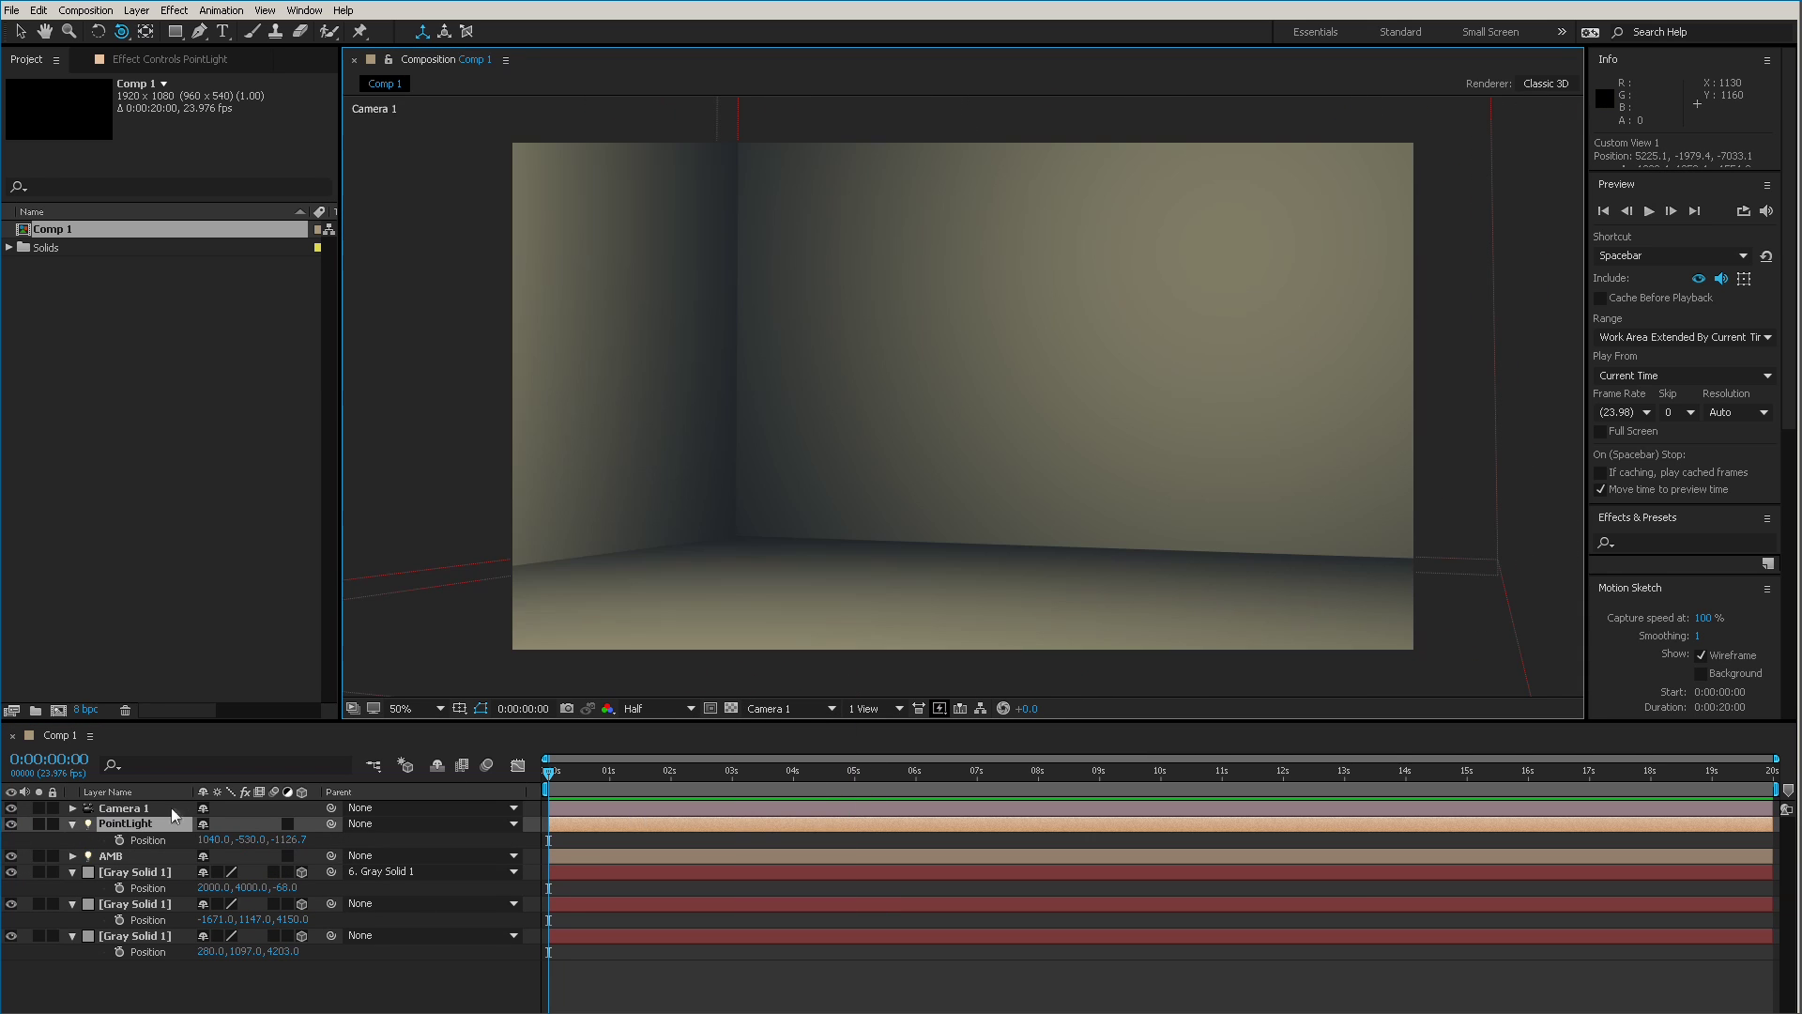
Import the rabbit Photoshop file as a layered composition.
click(11, 10)
click(413, 217)
double_click(315, 165)
click(353, 194)
double_click(353, 194)
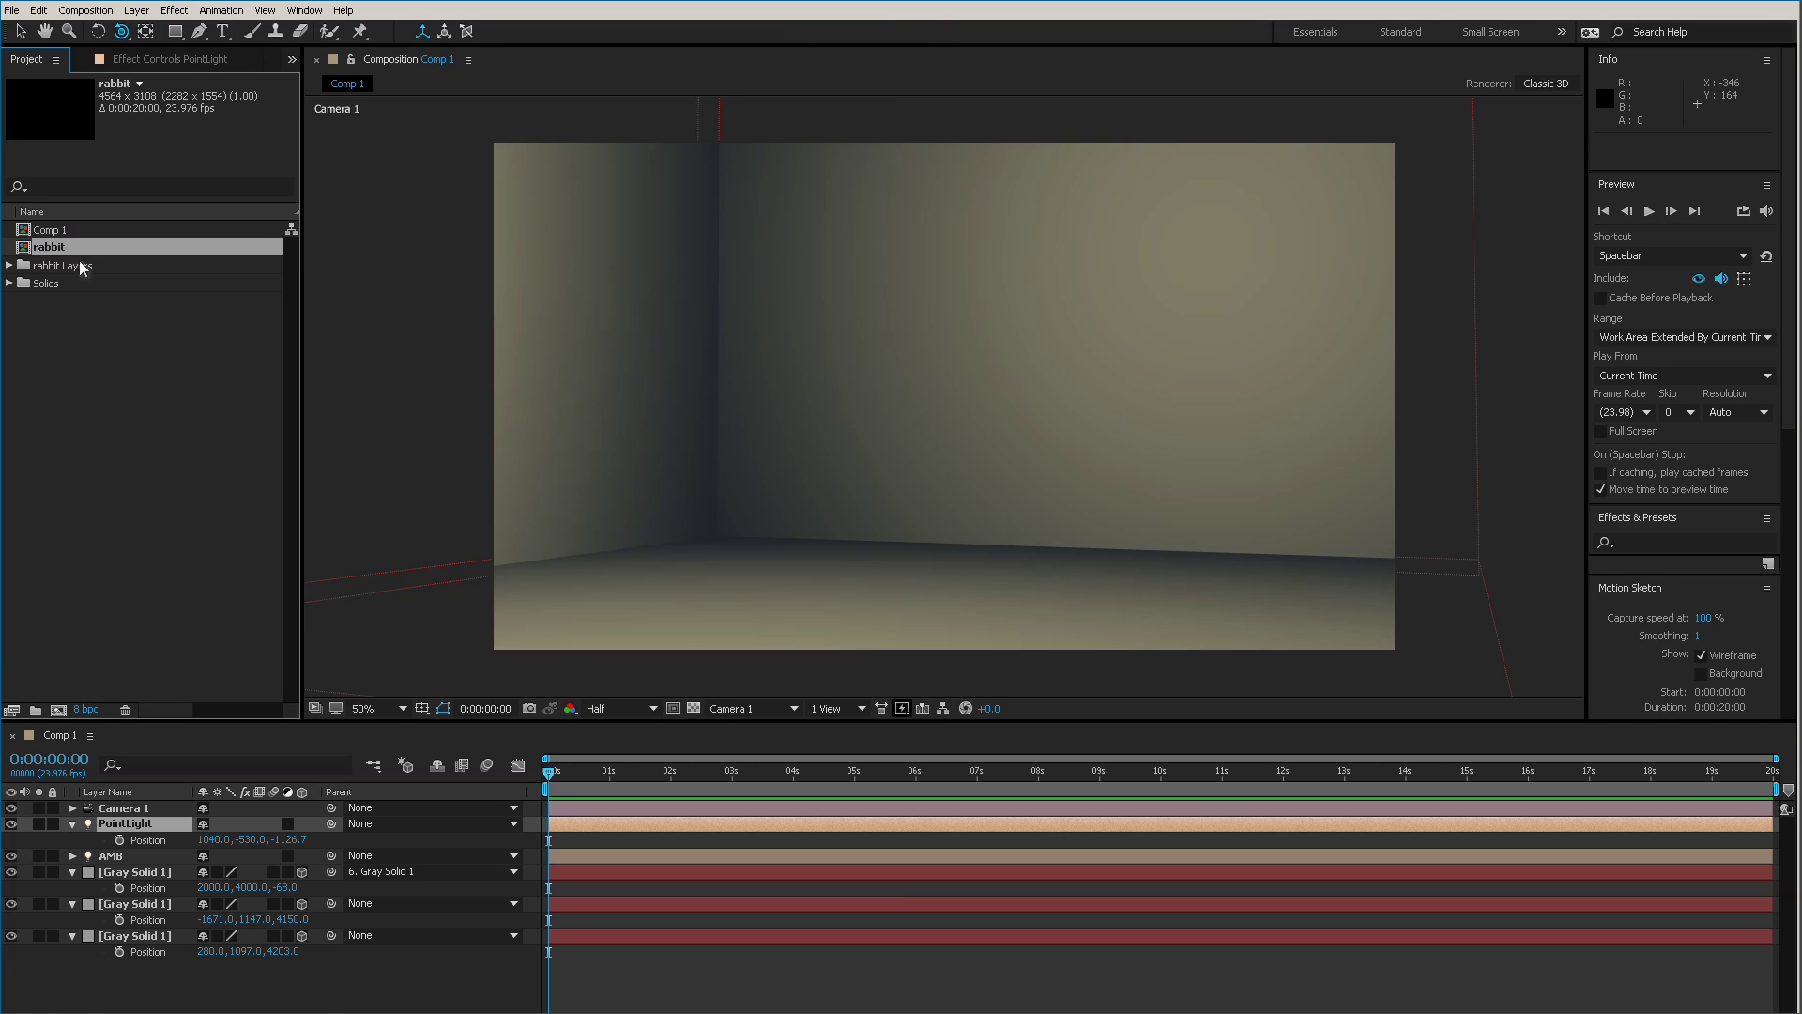
Copy the four rabbit part layers from the 001 group in the rabbit composition and paste them into Comp 1.
double_click(49, 246)
click(929, 770)
scroll(141, 911, down, 5)
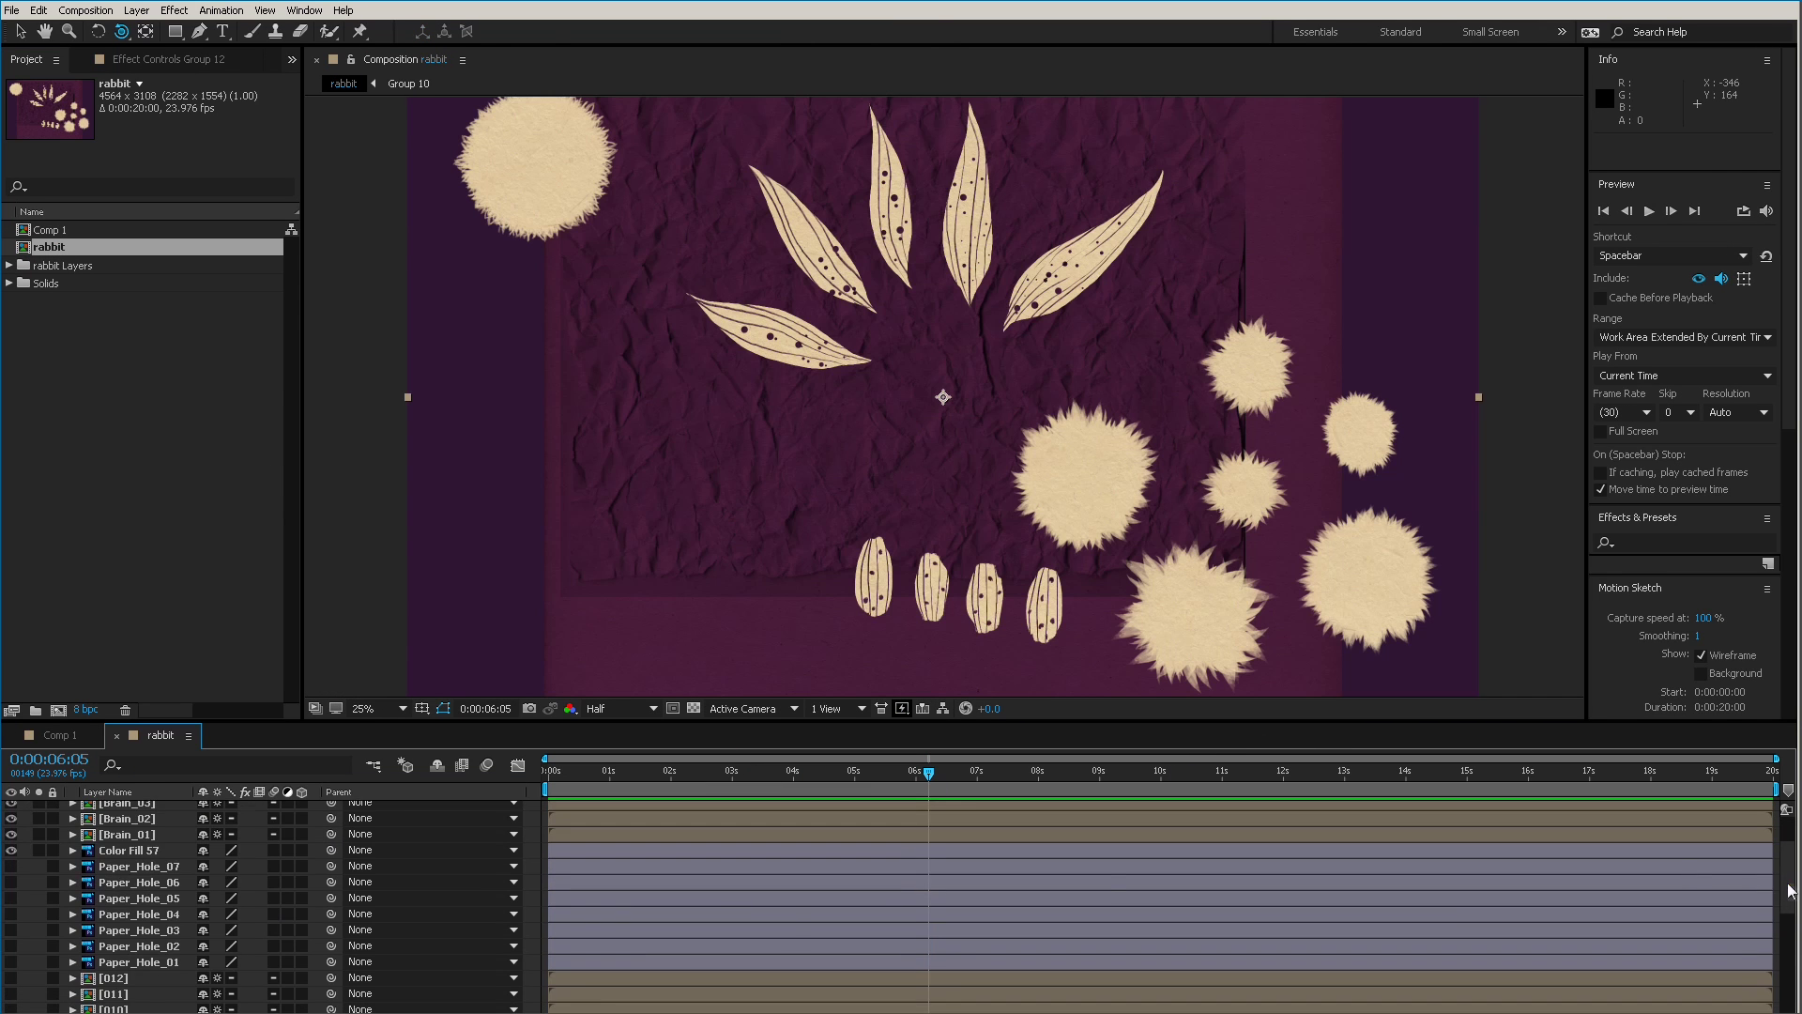
double_click(122, 939)
drag(188, 901, 261, 787)
key(ctrl+c)
click(56, 735)
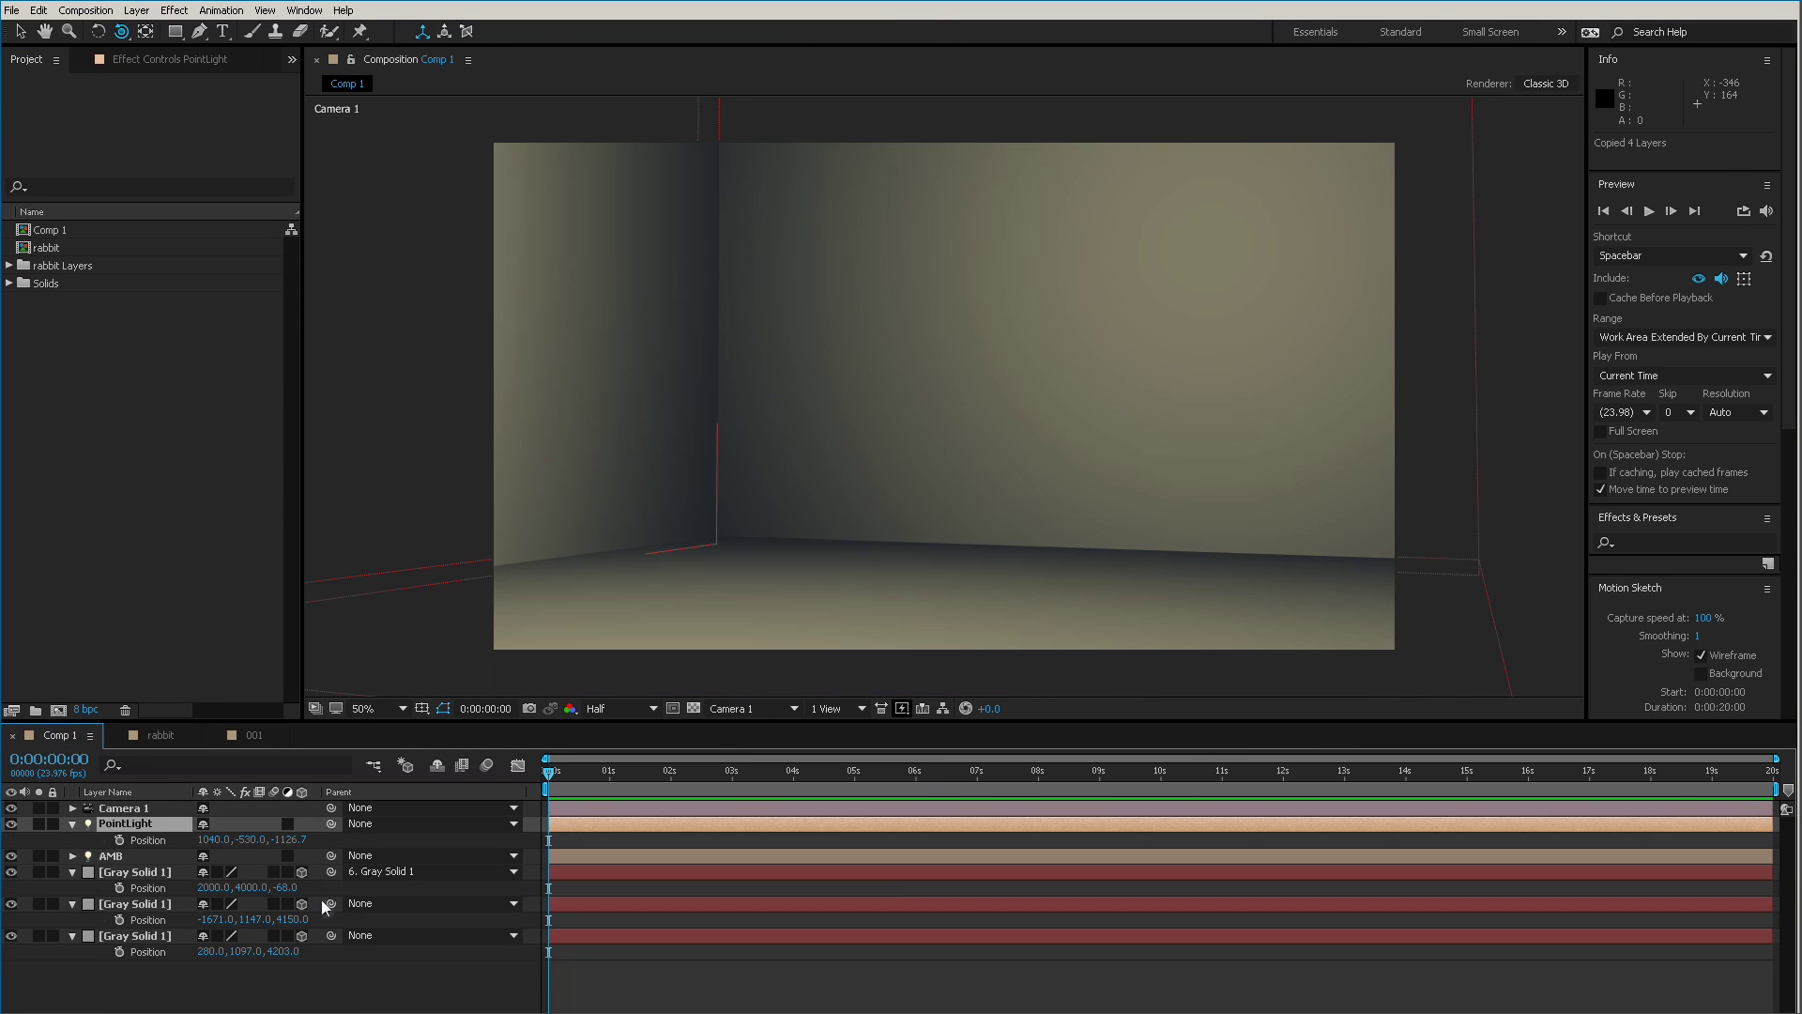
key(ctrl+v)
Parent the rabbit's tail, butt and head layers to the 001_Body layer.
drag(330, 873, 126, 887)
click(127, 887)
key(comma)
key(p)
Enter 604, 770, 3020 as the 001_Body position and adjust it to 294, 770, 1850.
click(212, 903)
text(604)
key(Tab)
text(770)
key(Tab)
text(3020)
key(Return)
drag(208, 903, 259, 903)
key(ctrl+Up)
key(p)
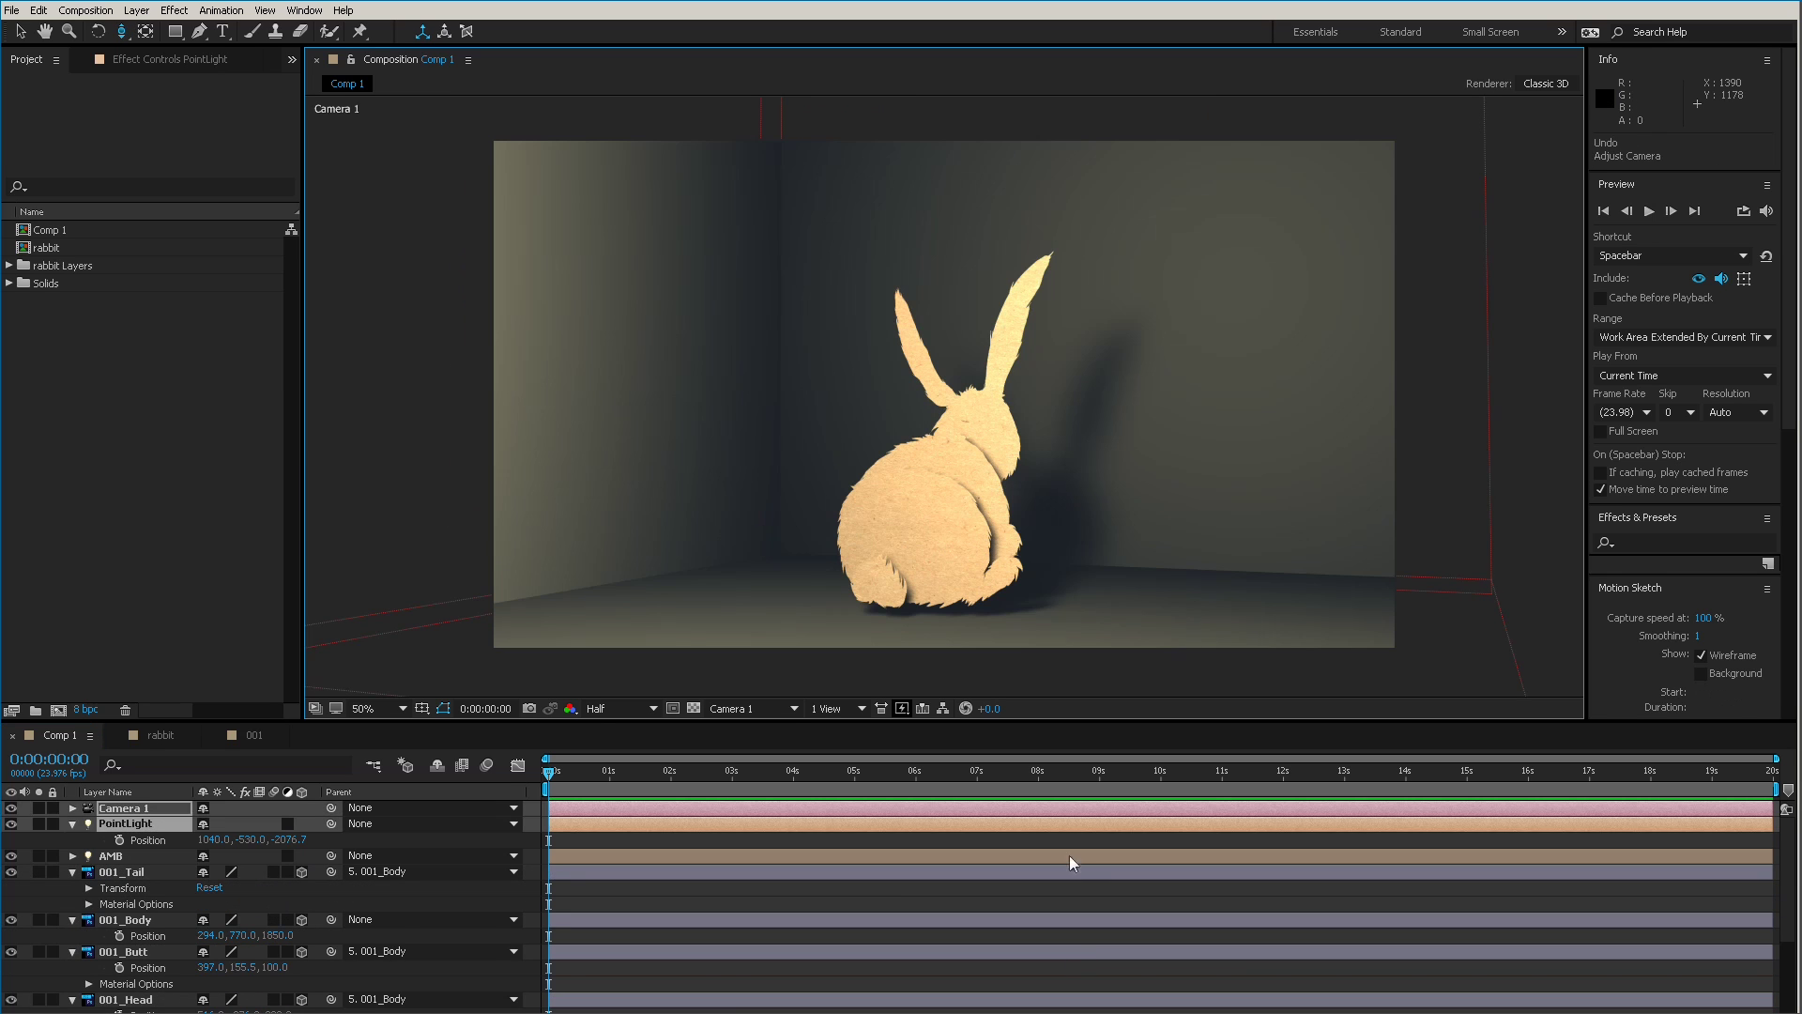
Examine the material options of the rabbit layers, including the light transmission of 001_Butt.
key(shift+a)
key(shift+a)
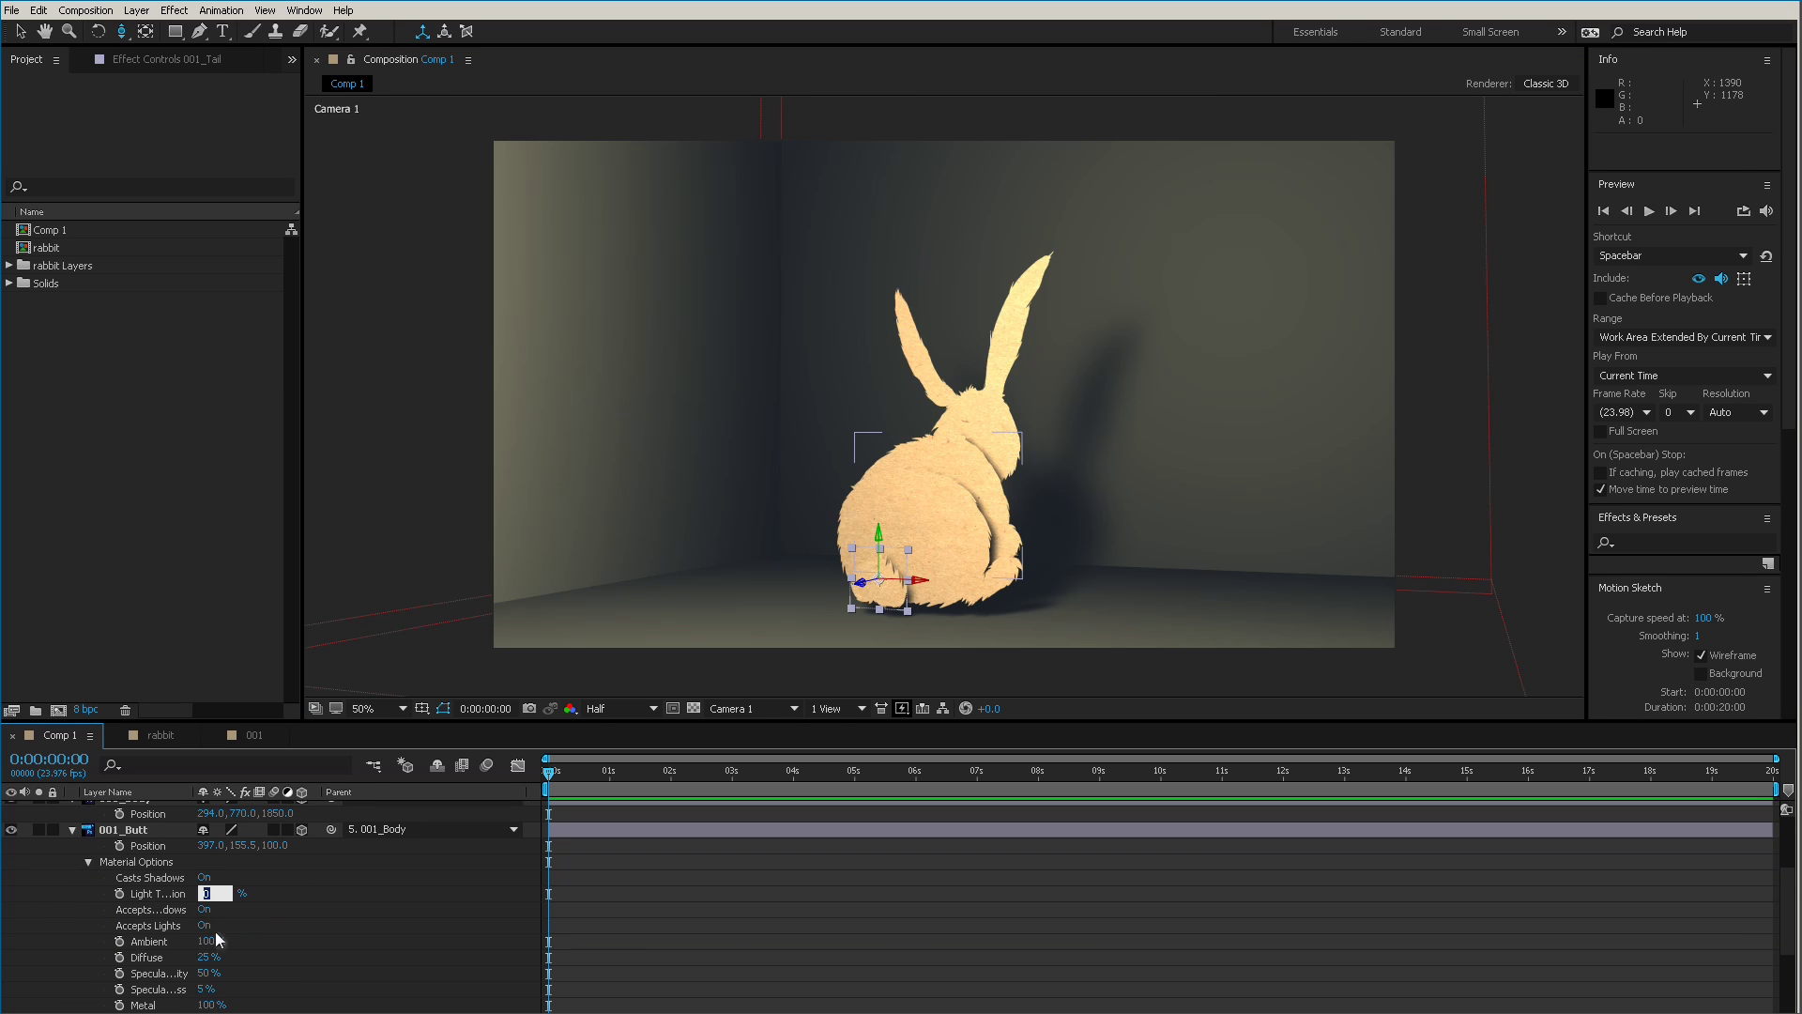
click(72, 830)
scroll(188, 901, up, 3)
click(152, 871)
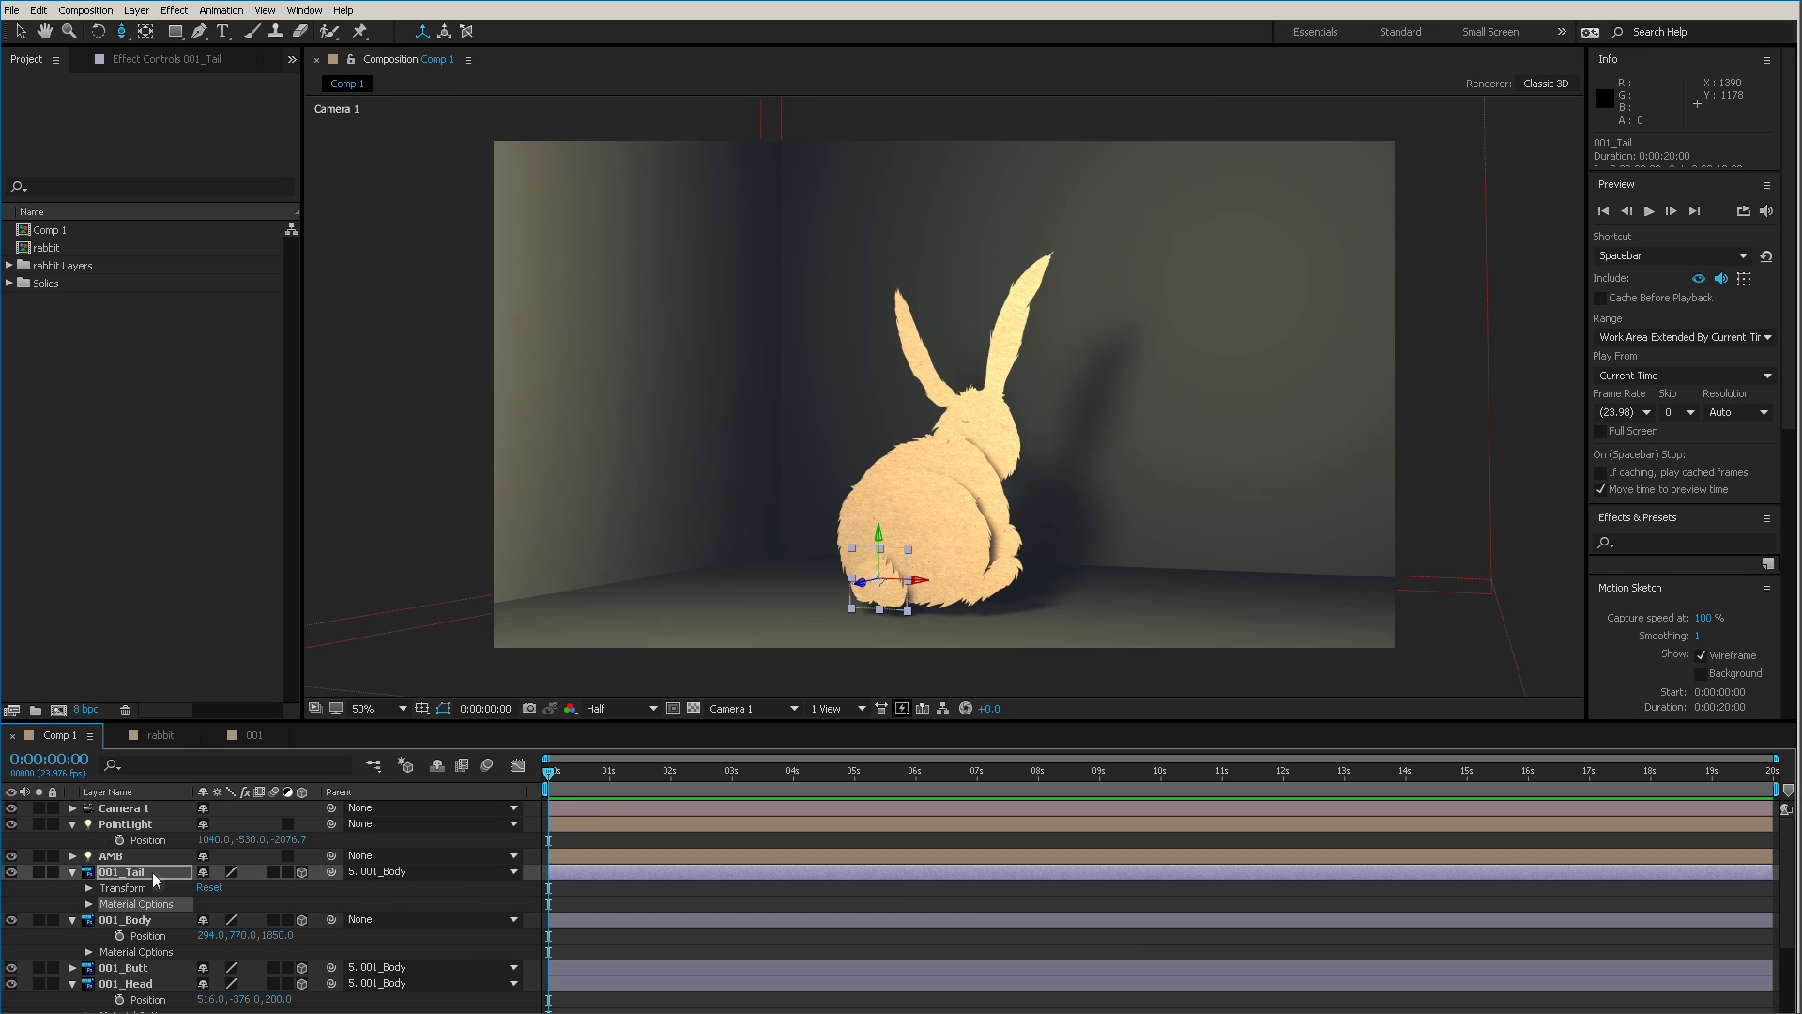
Try duplicating the PointLight to add a second light on the rabbit.
click(167, 820)
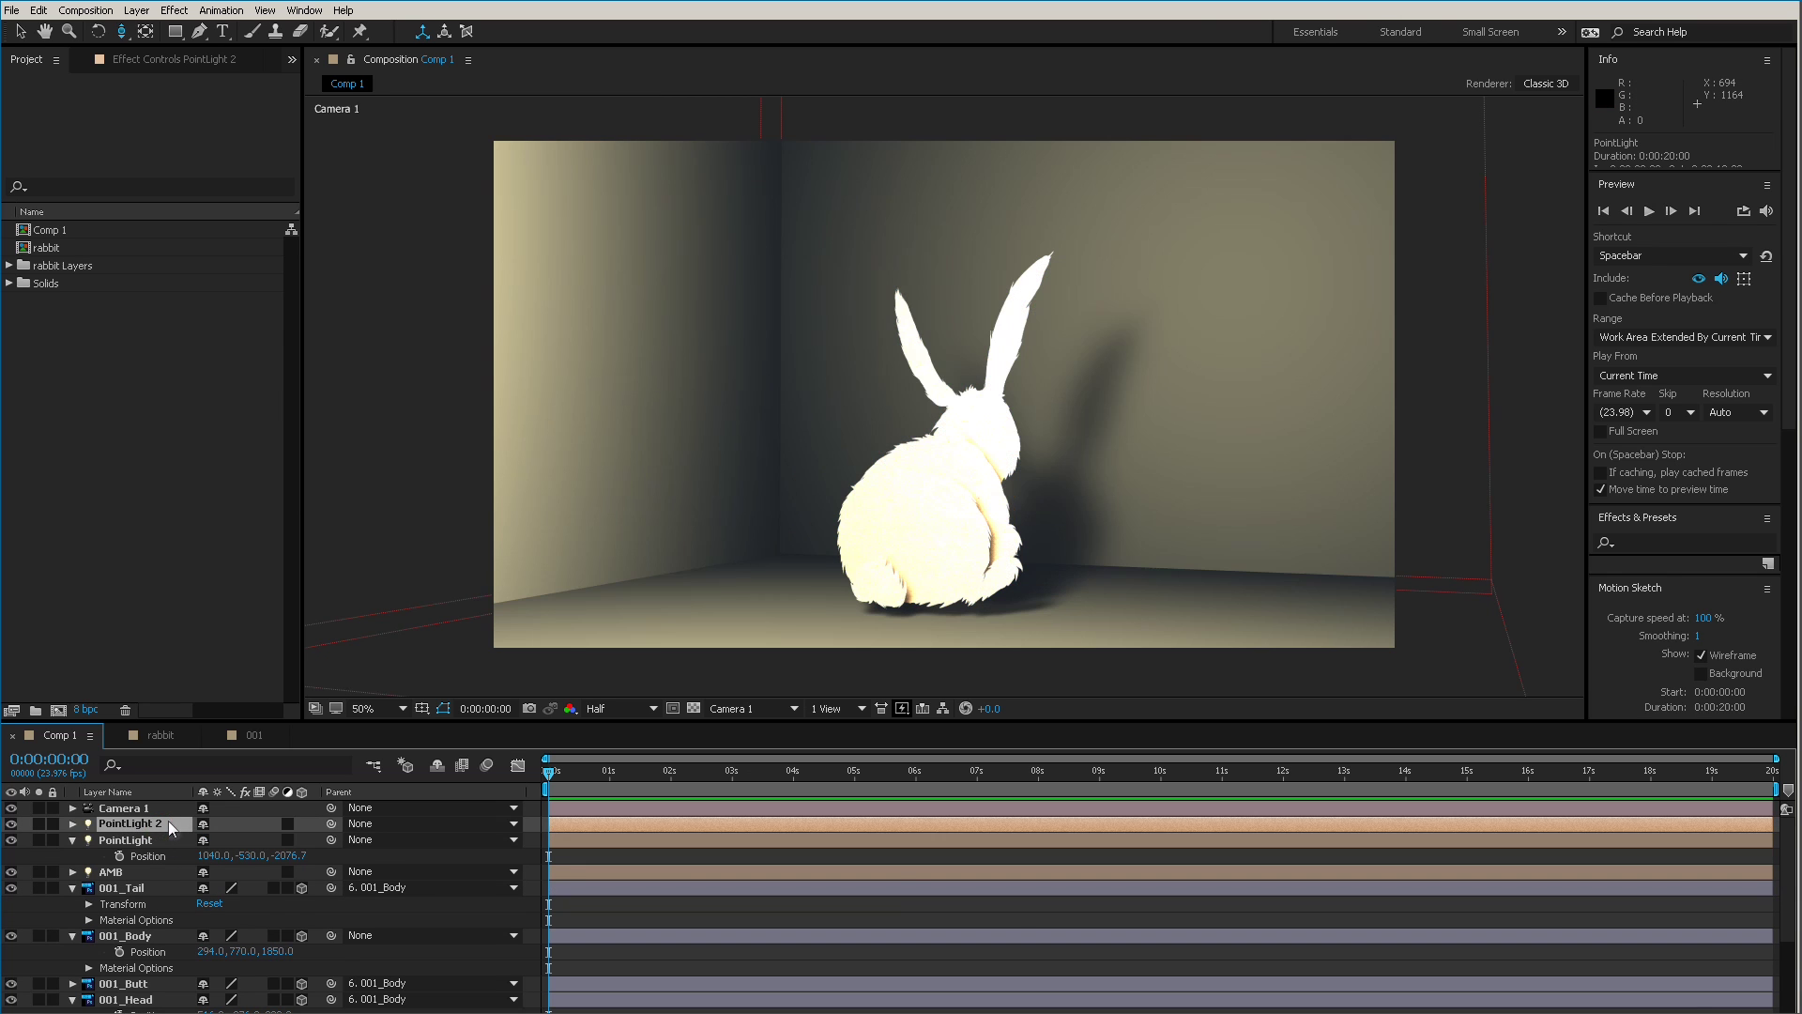
key(ctrl+d)
drag(1121, 473, 932, 540)
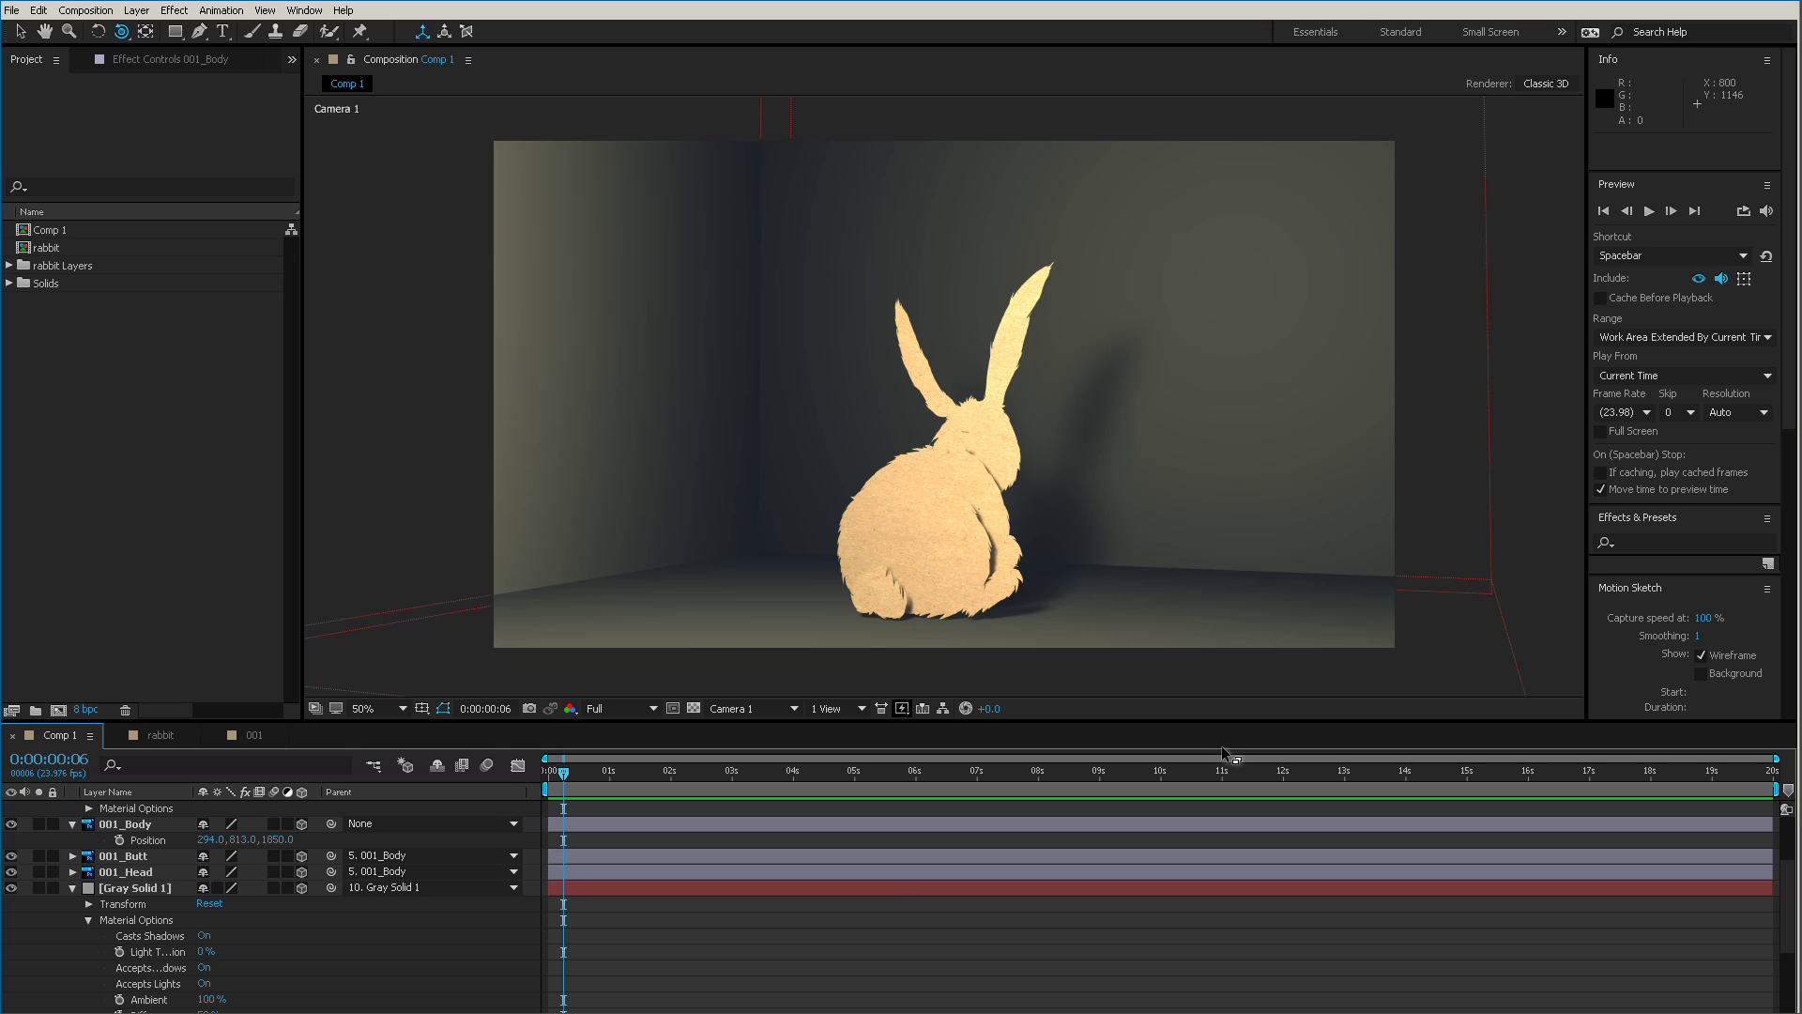
Start a footage import and browse to the Stock Footage FX folder on Local Disk (S:).
double_click(170, 380)
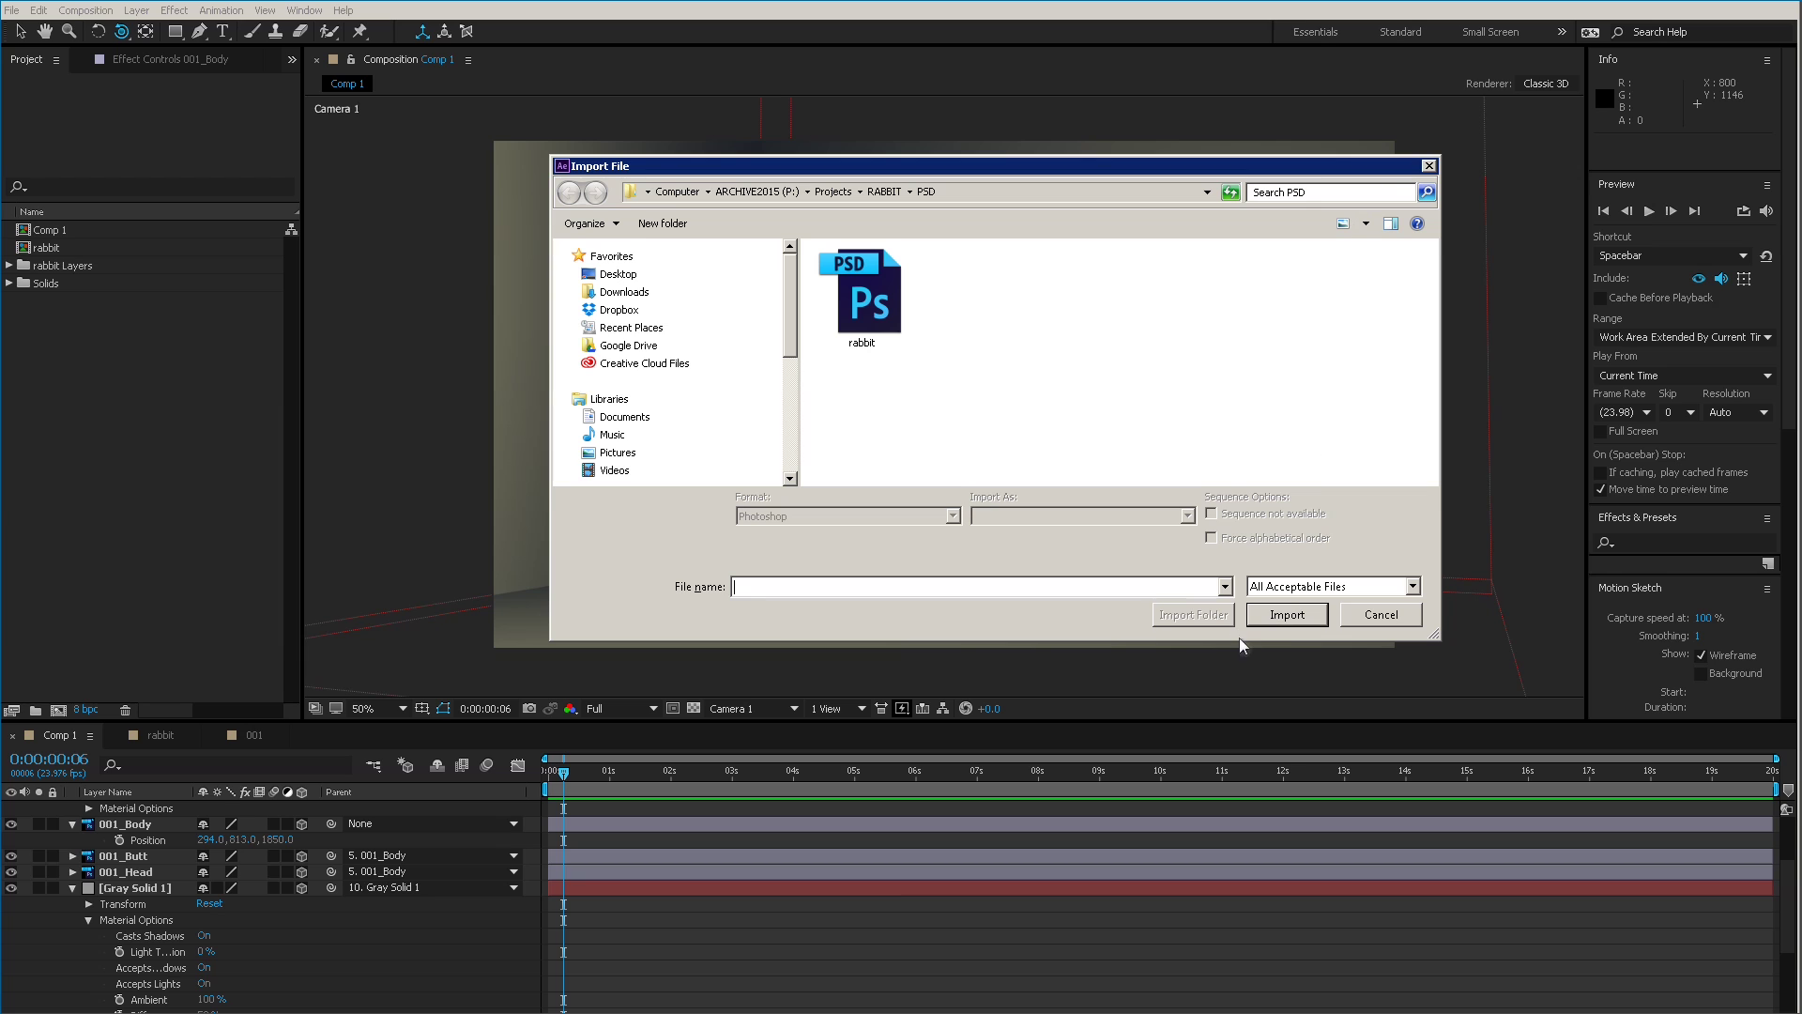
drag(1236, 673, 1225, 800)
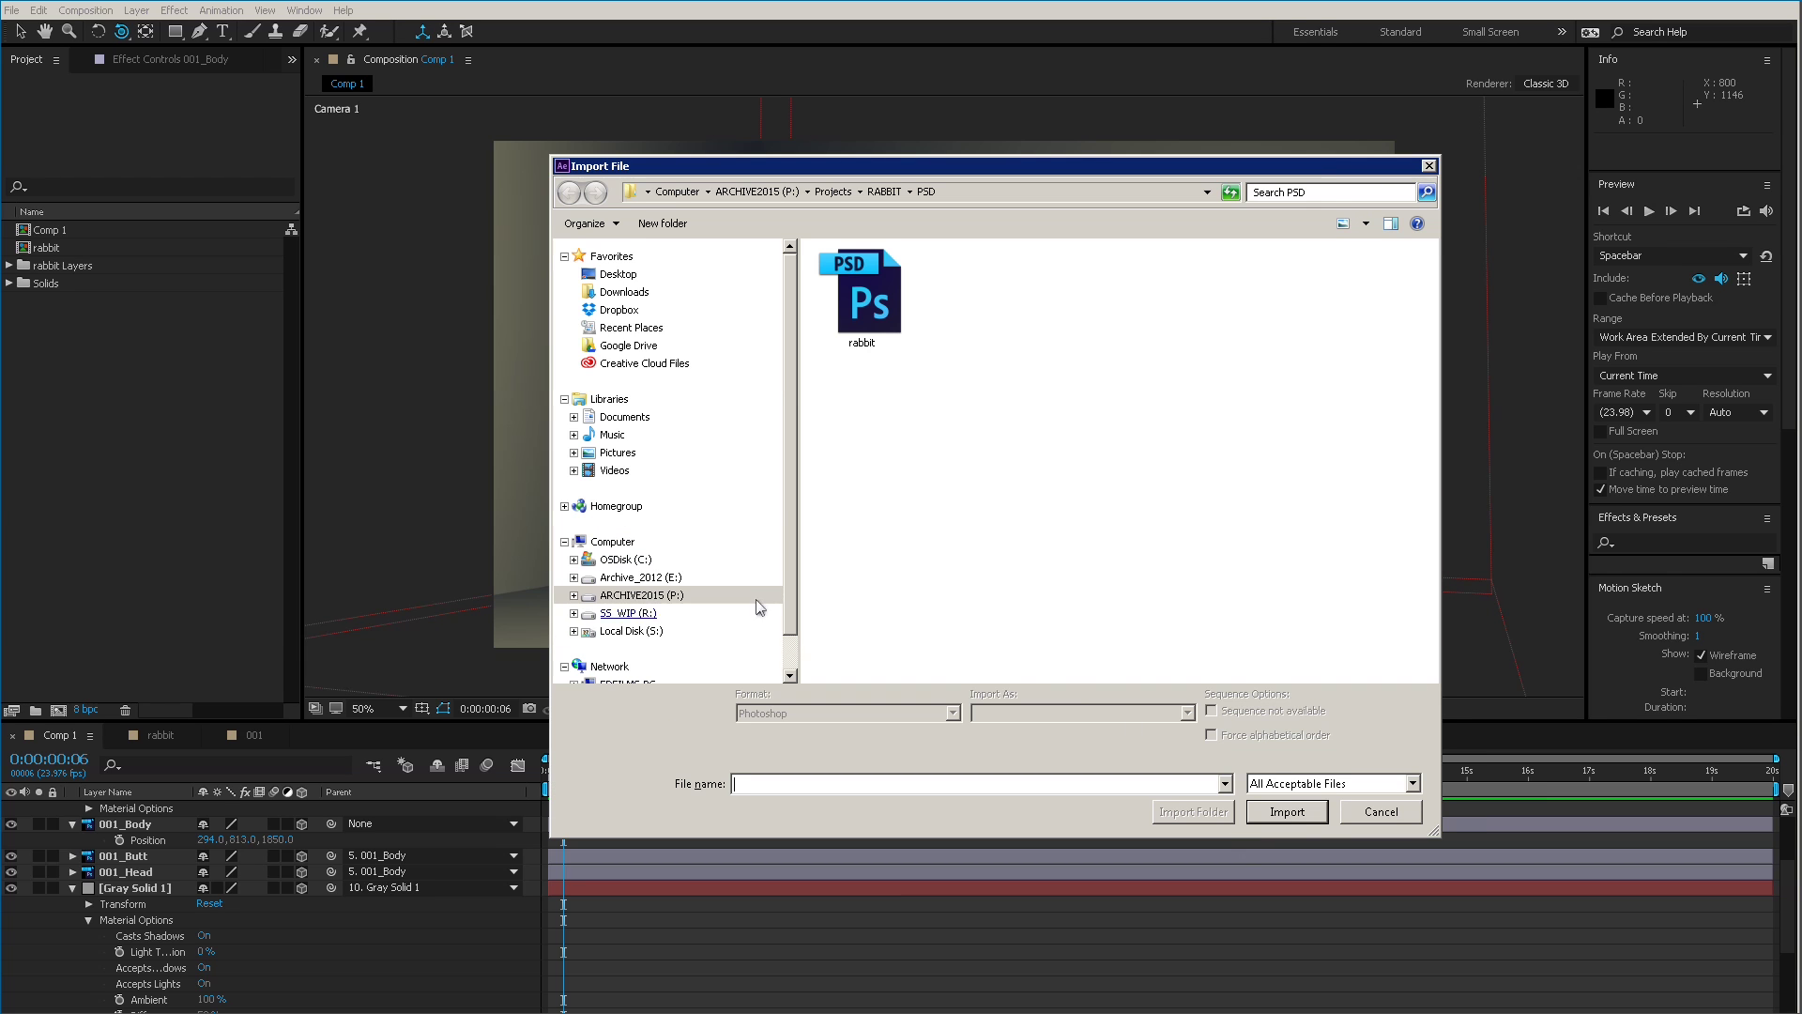
click(631, 631)
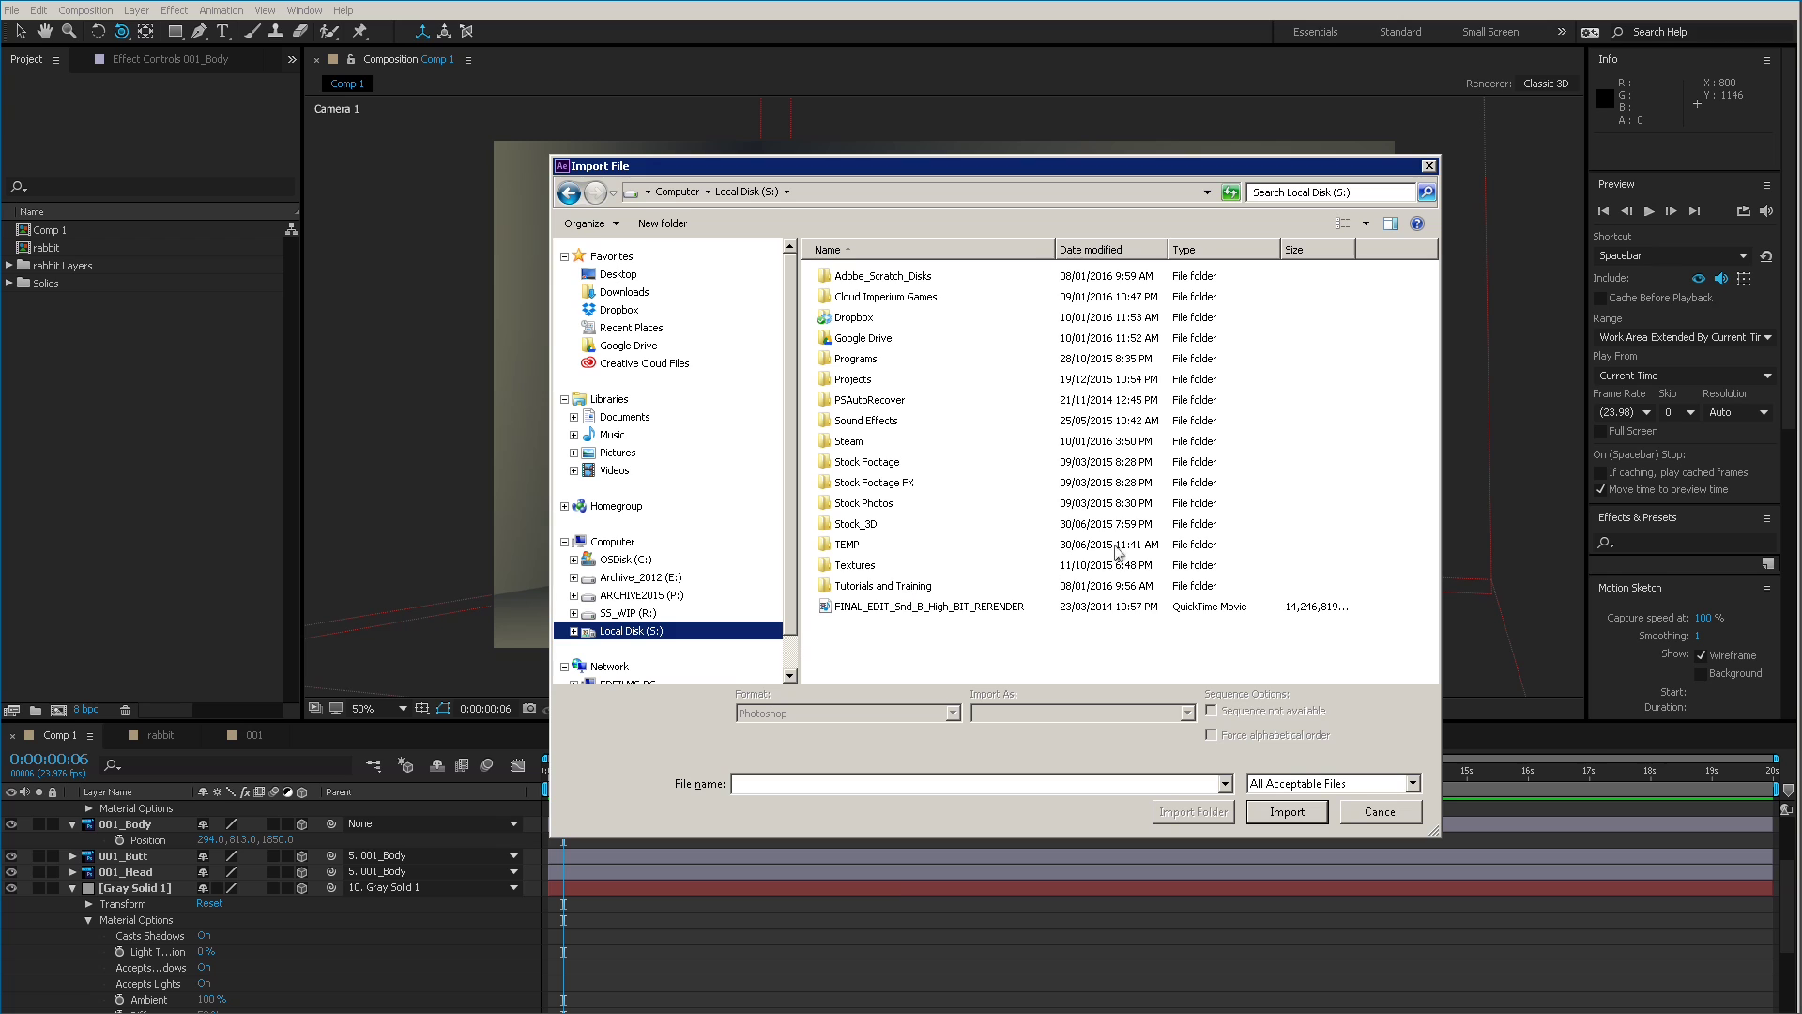
click(875, 588)
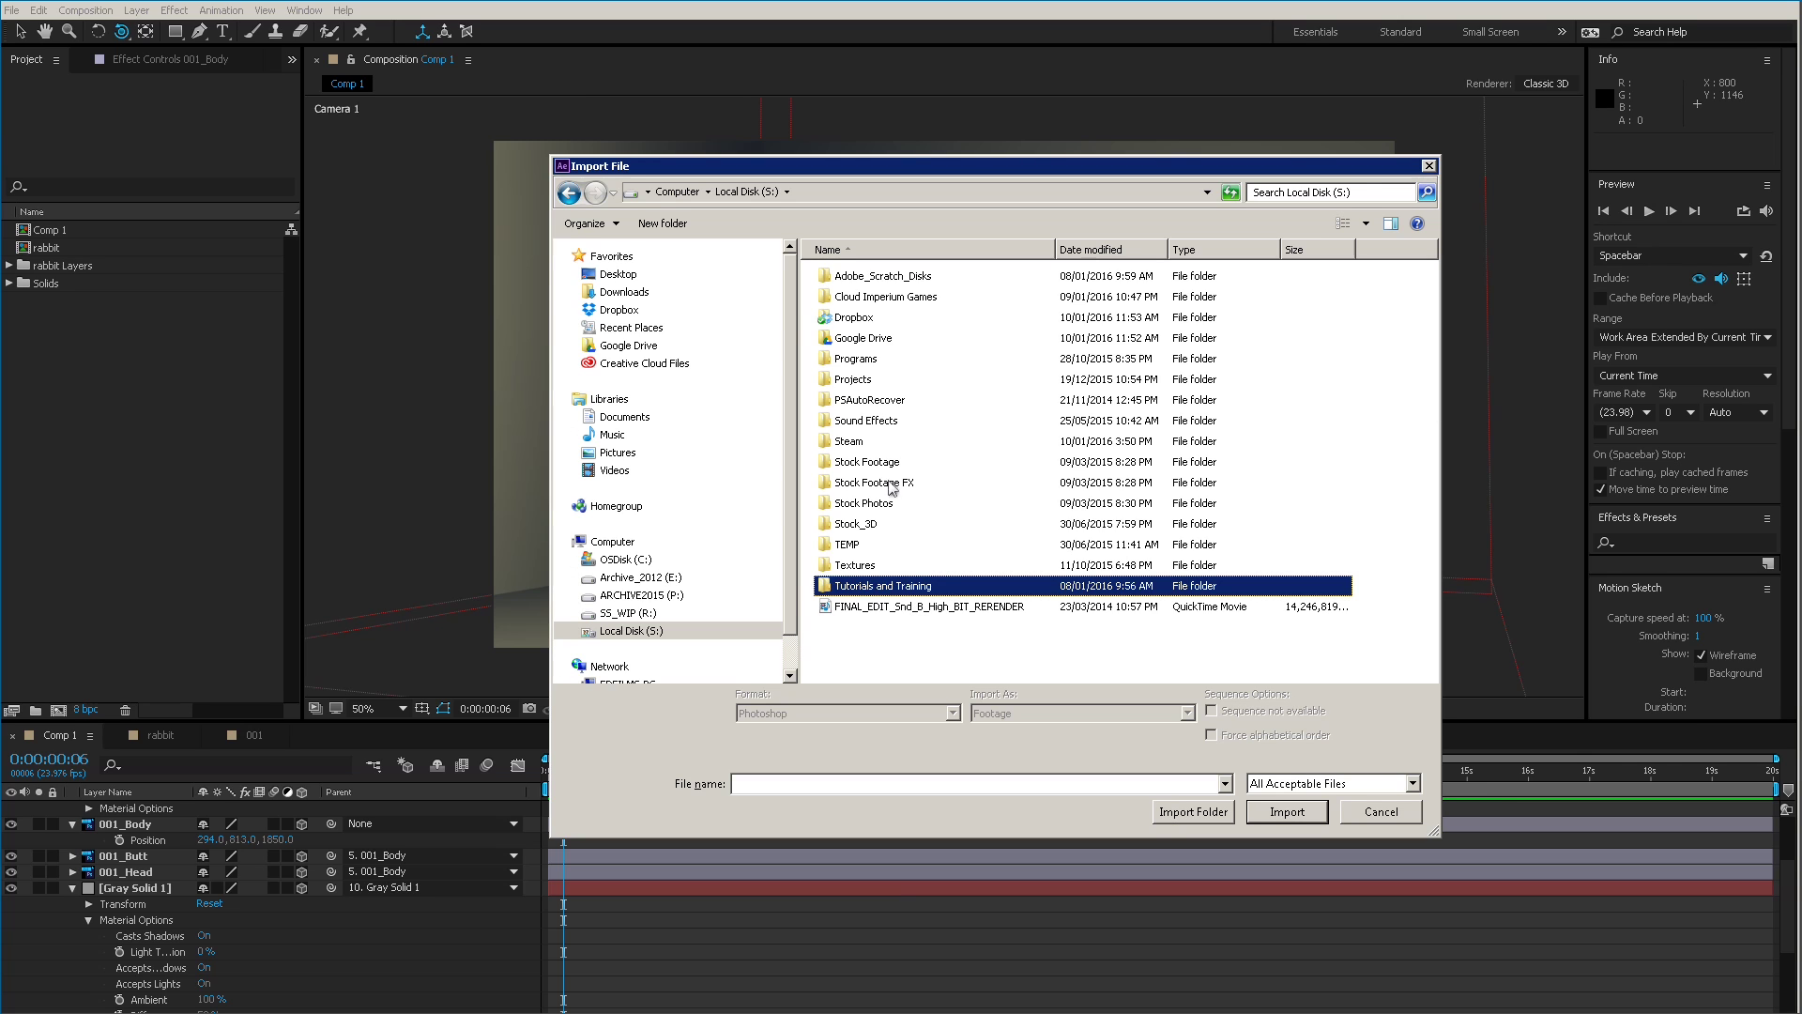
double_click(891, 483)
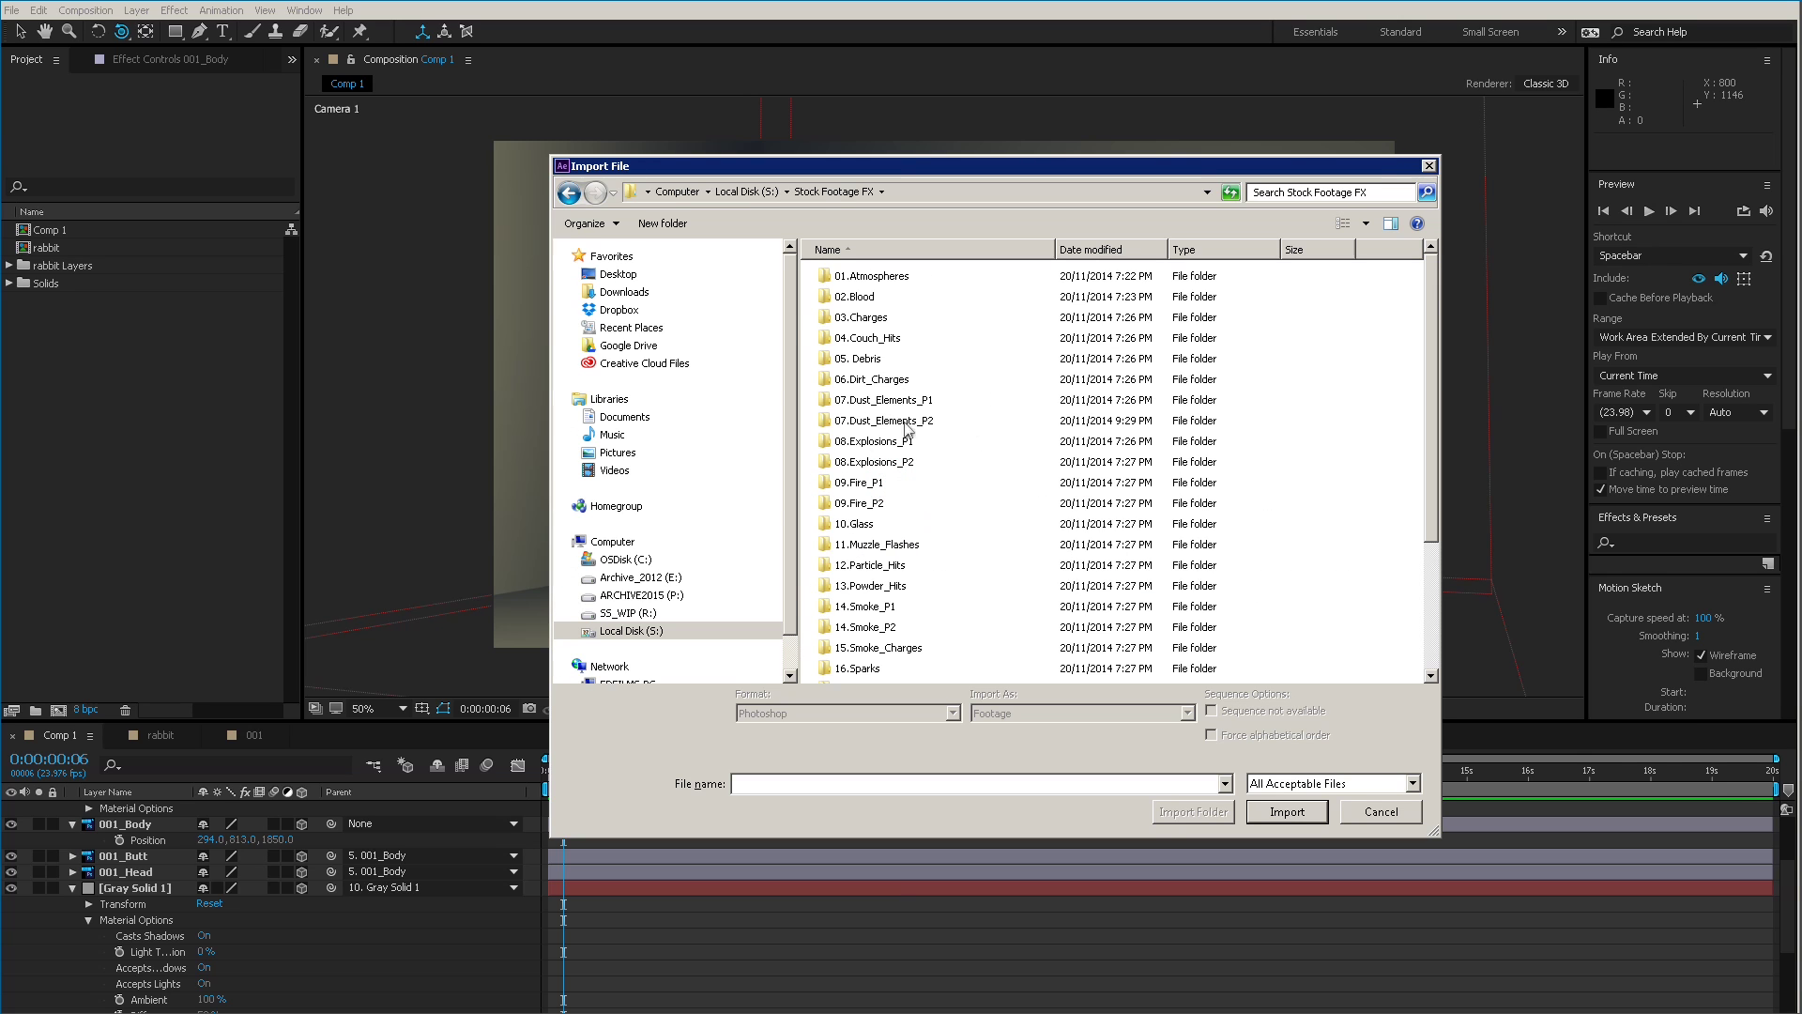
drag(1433, 528, 1407, 676)
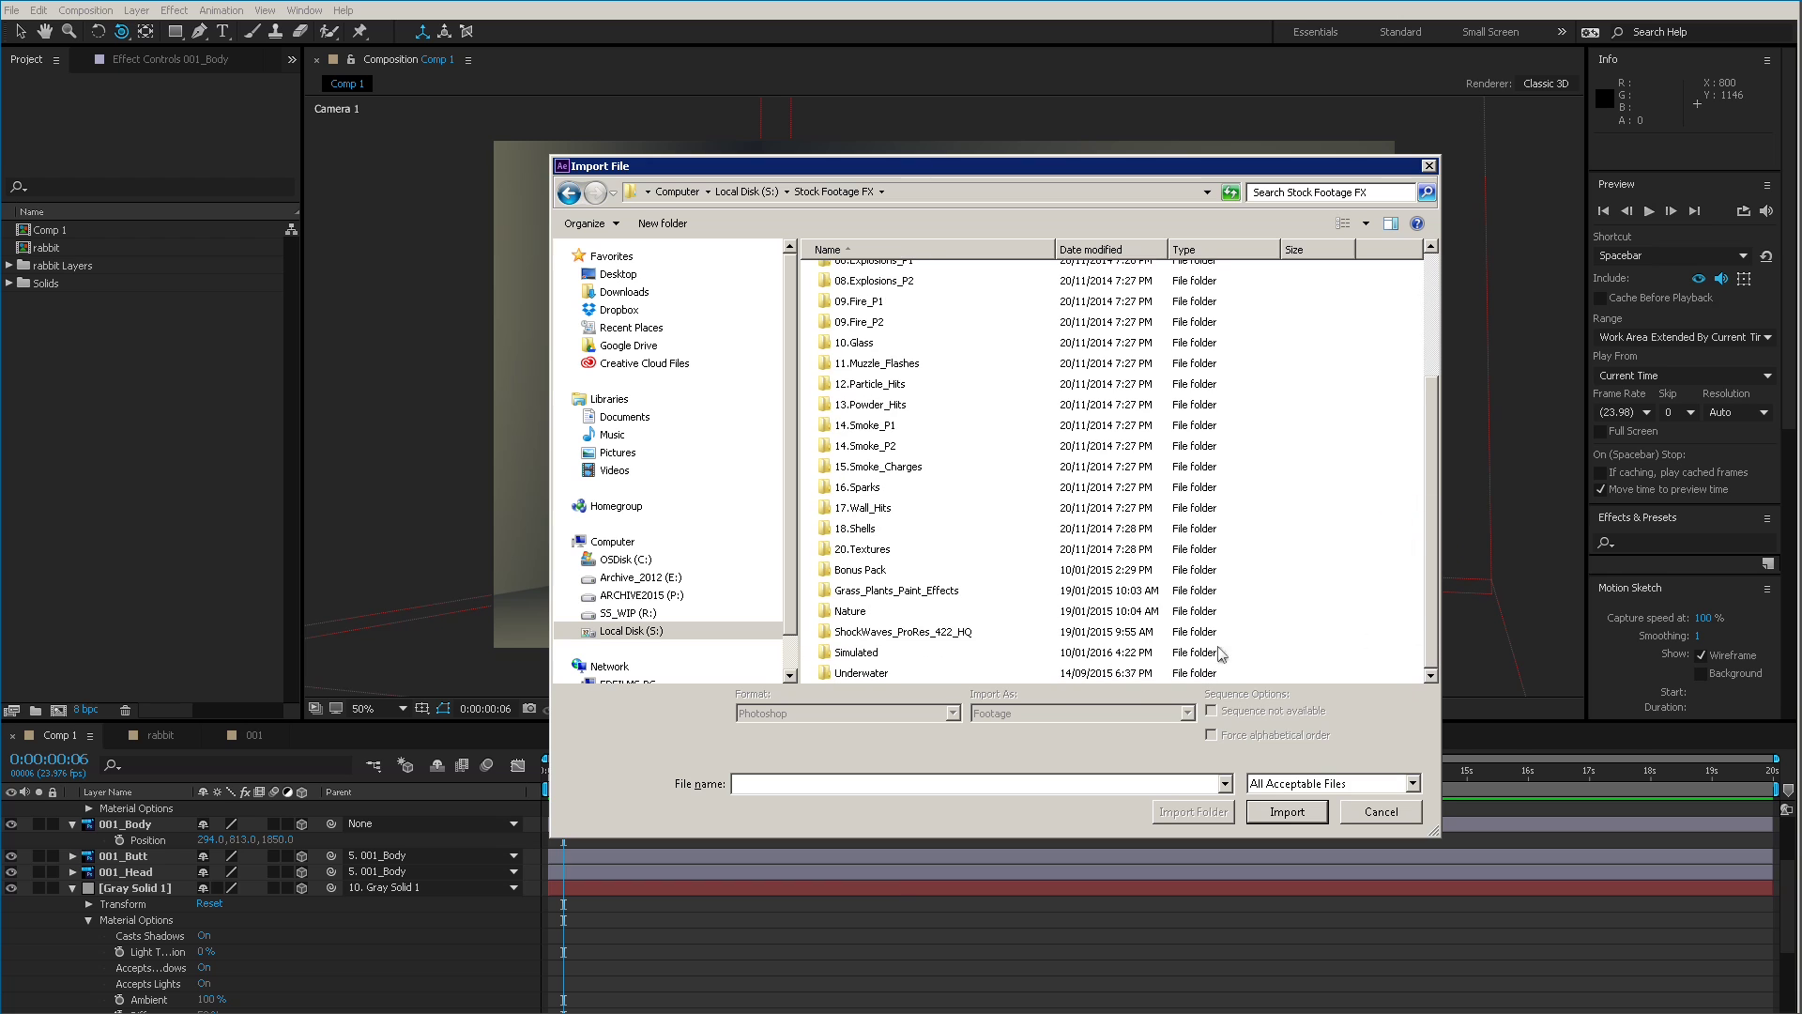
double_click(857, 652)
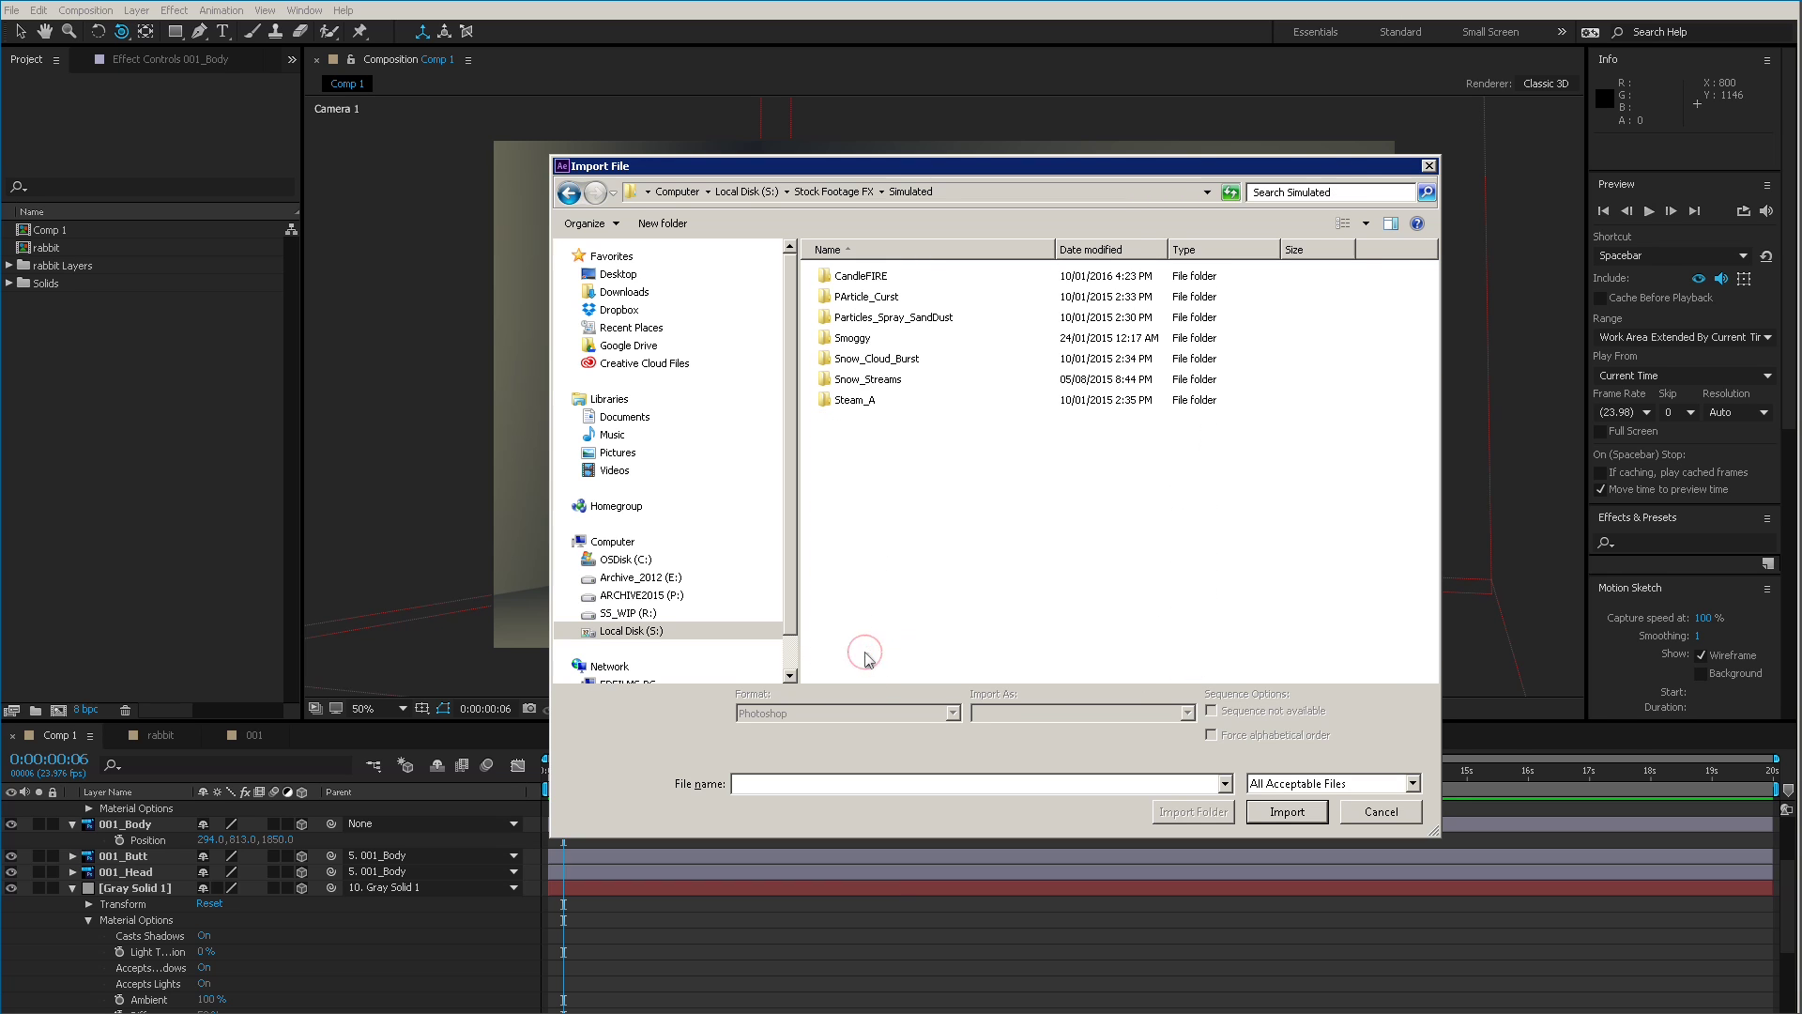
click(865, 193)
Import the Oak_Branch_C PNG sequence from the Grass_Plants_Paint_Effects folder.
double_click(893, 656)
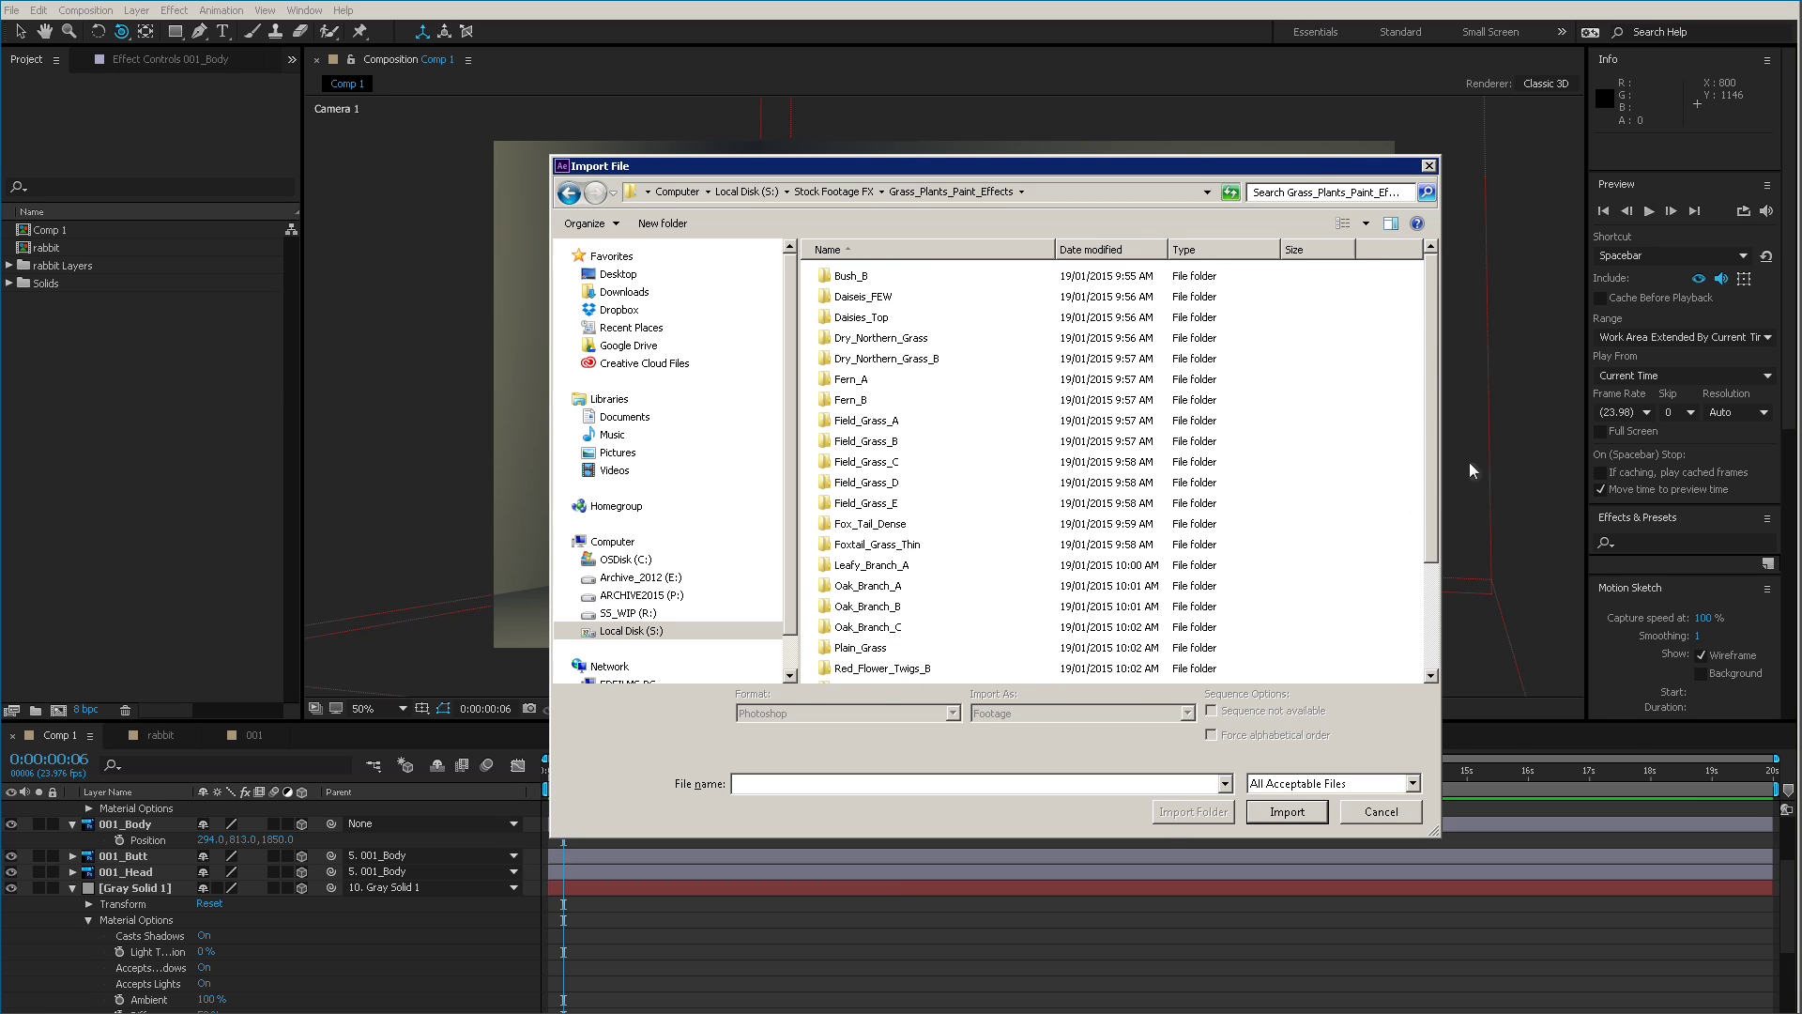
drag(1433, 533, 1416, 479)
click(864, 271)
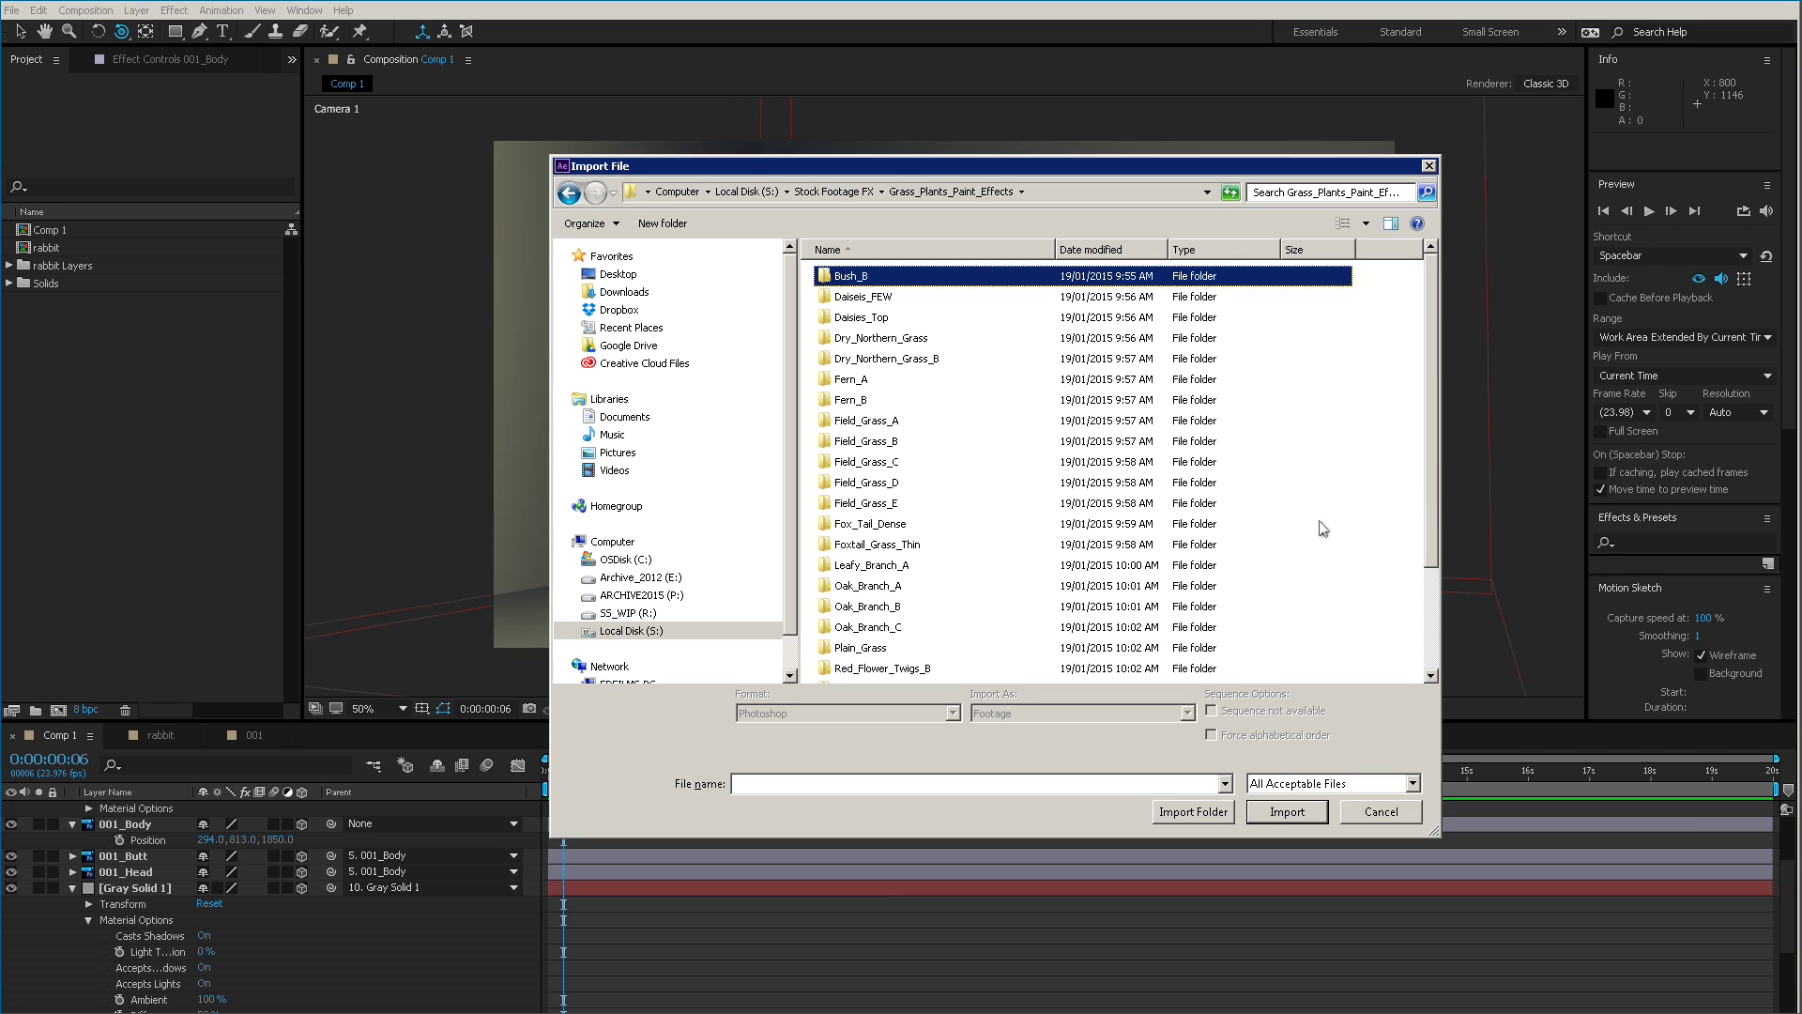
double_click(906, 627)
double_click(882, 300)
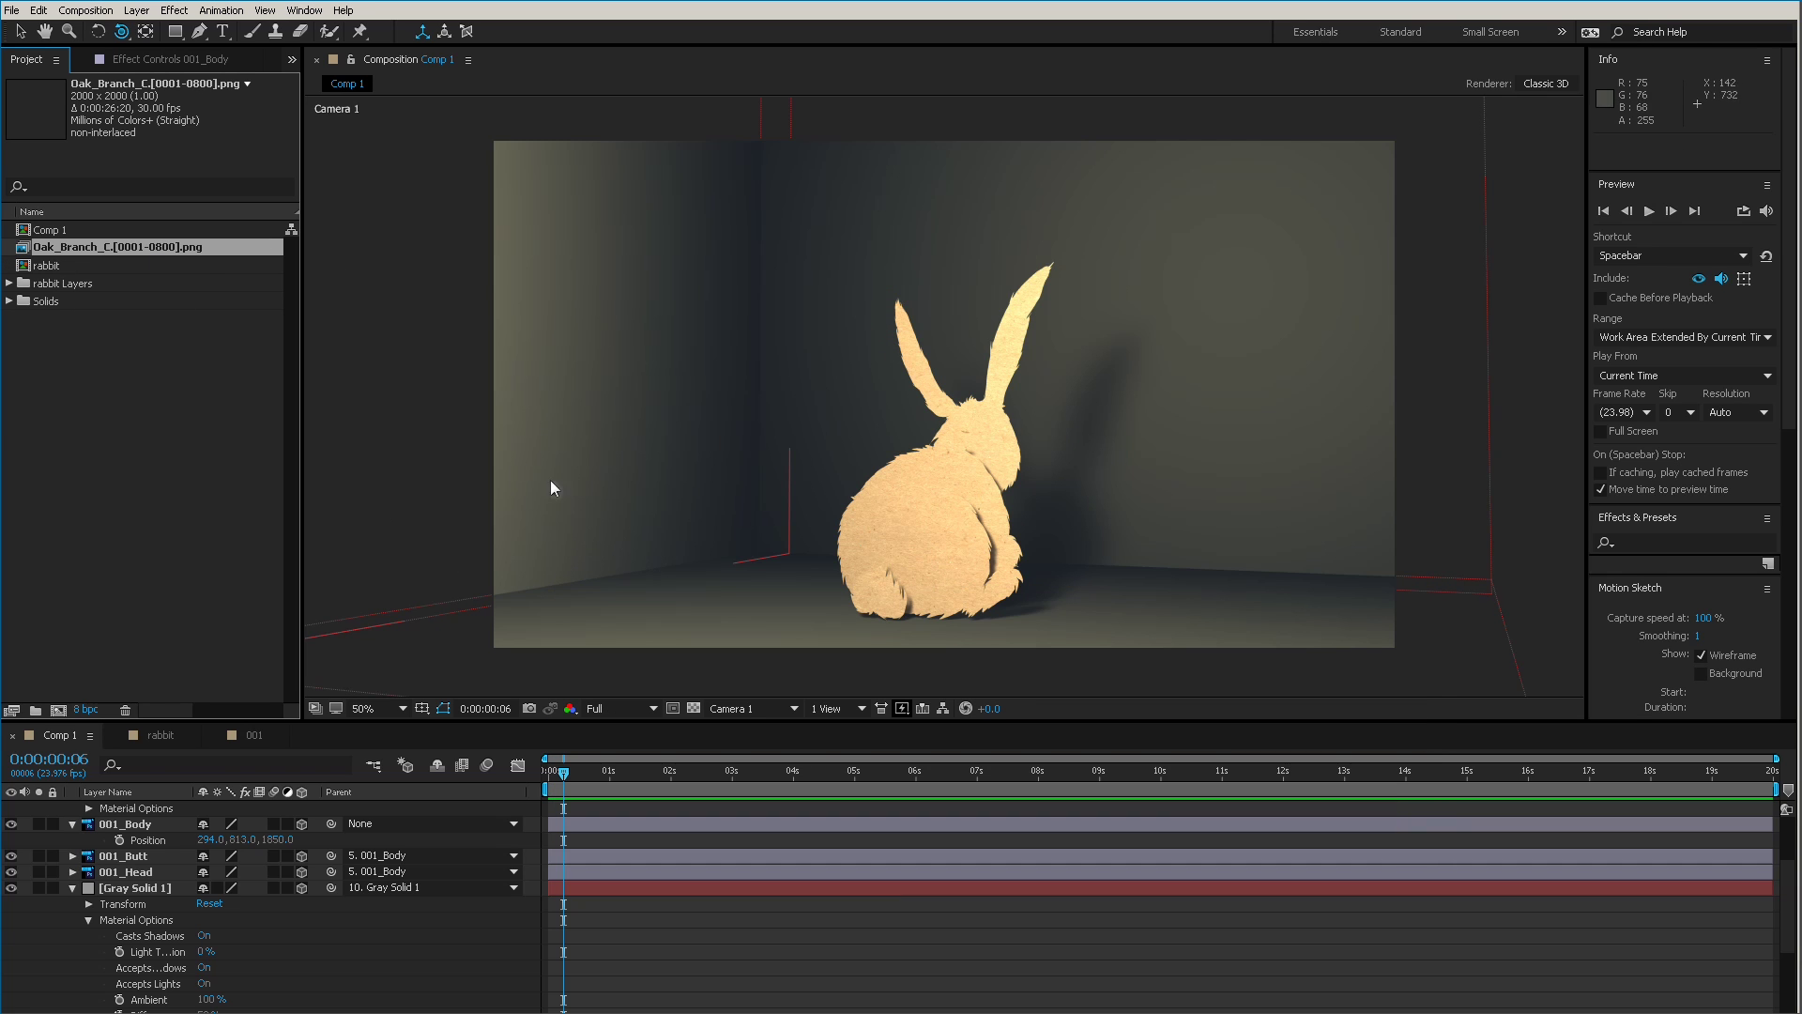
Set the Oak_Branch_C sequence's frame rate to 23.976 fps and check Comp 1's composition settings.
key(ctrl+alt+g)
text(23.976)
key(Return)
click(141, 823)
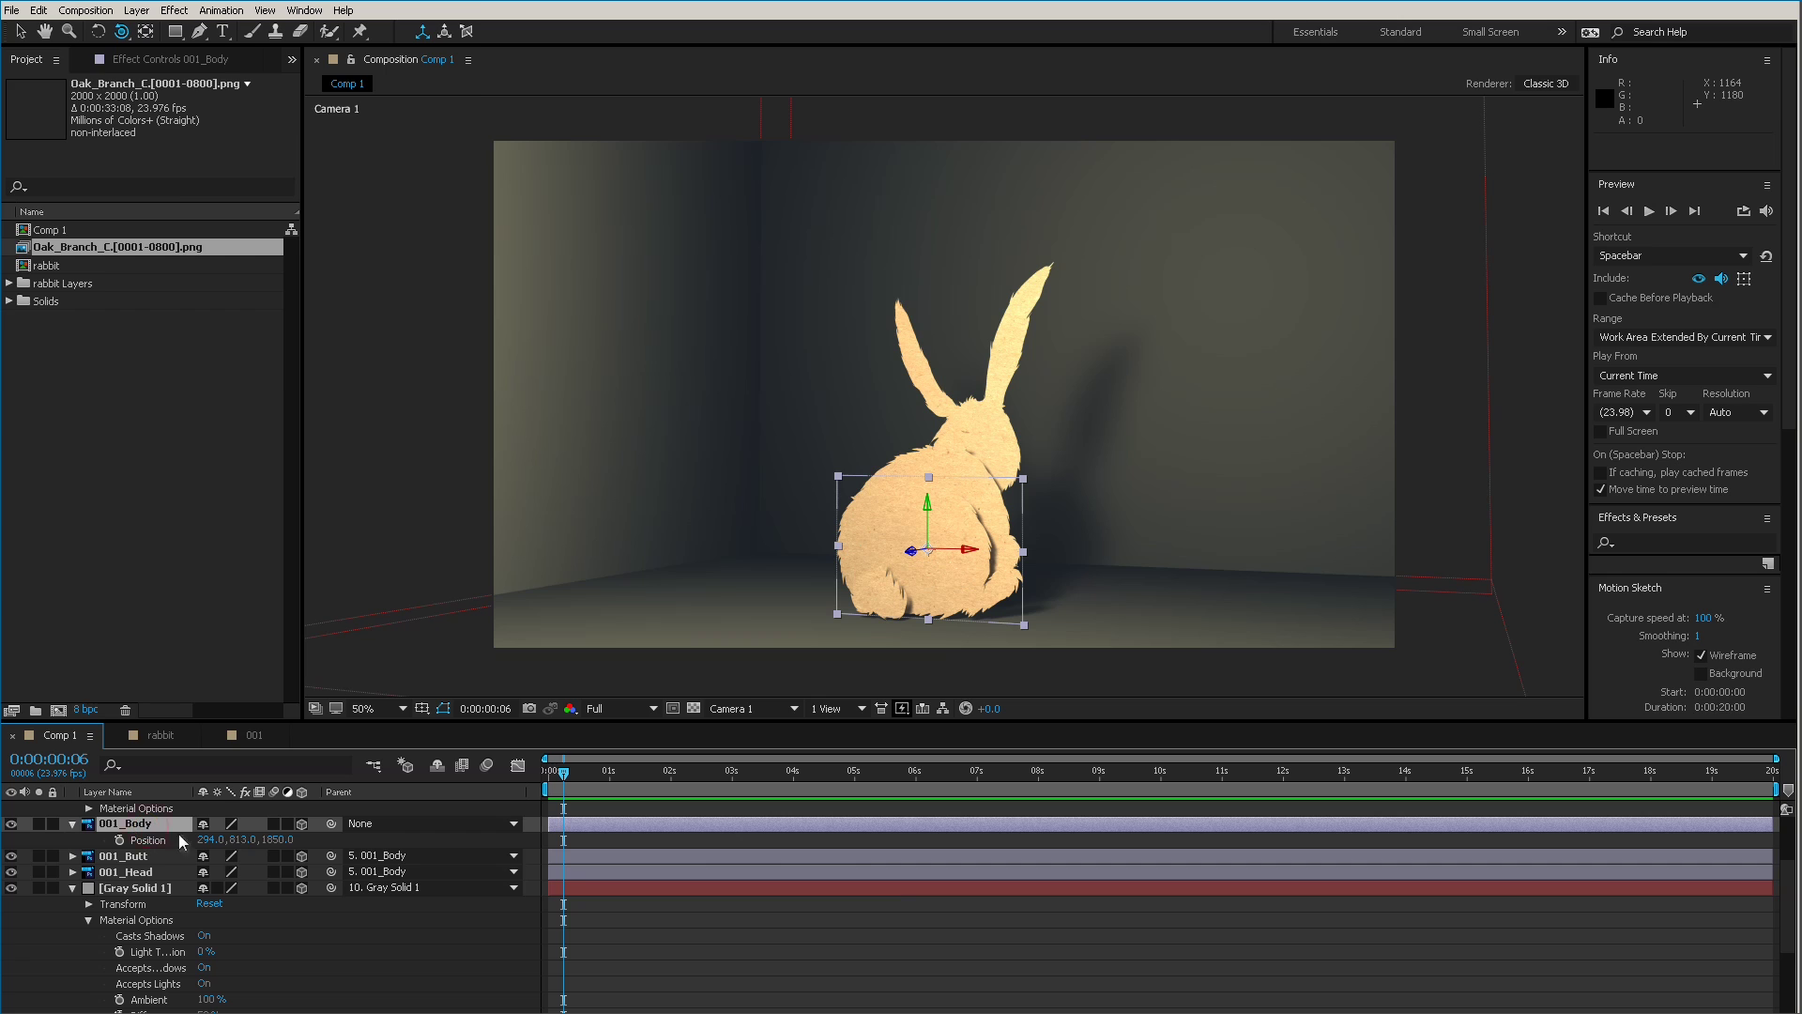
key(ctrl+k)
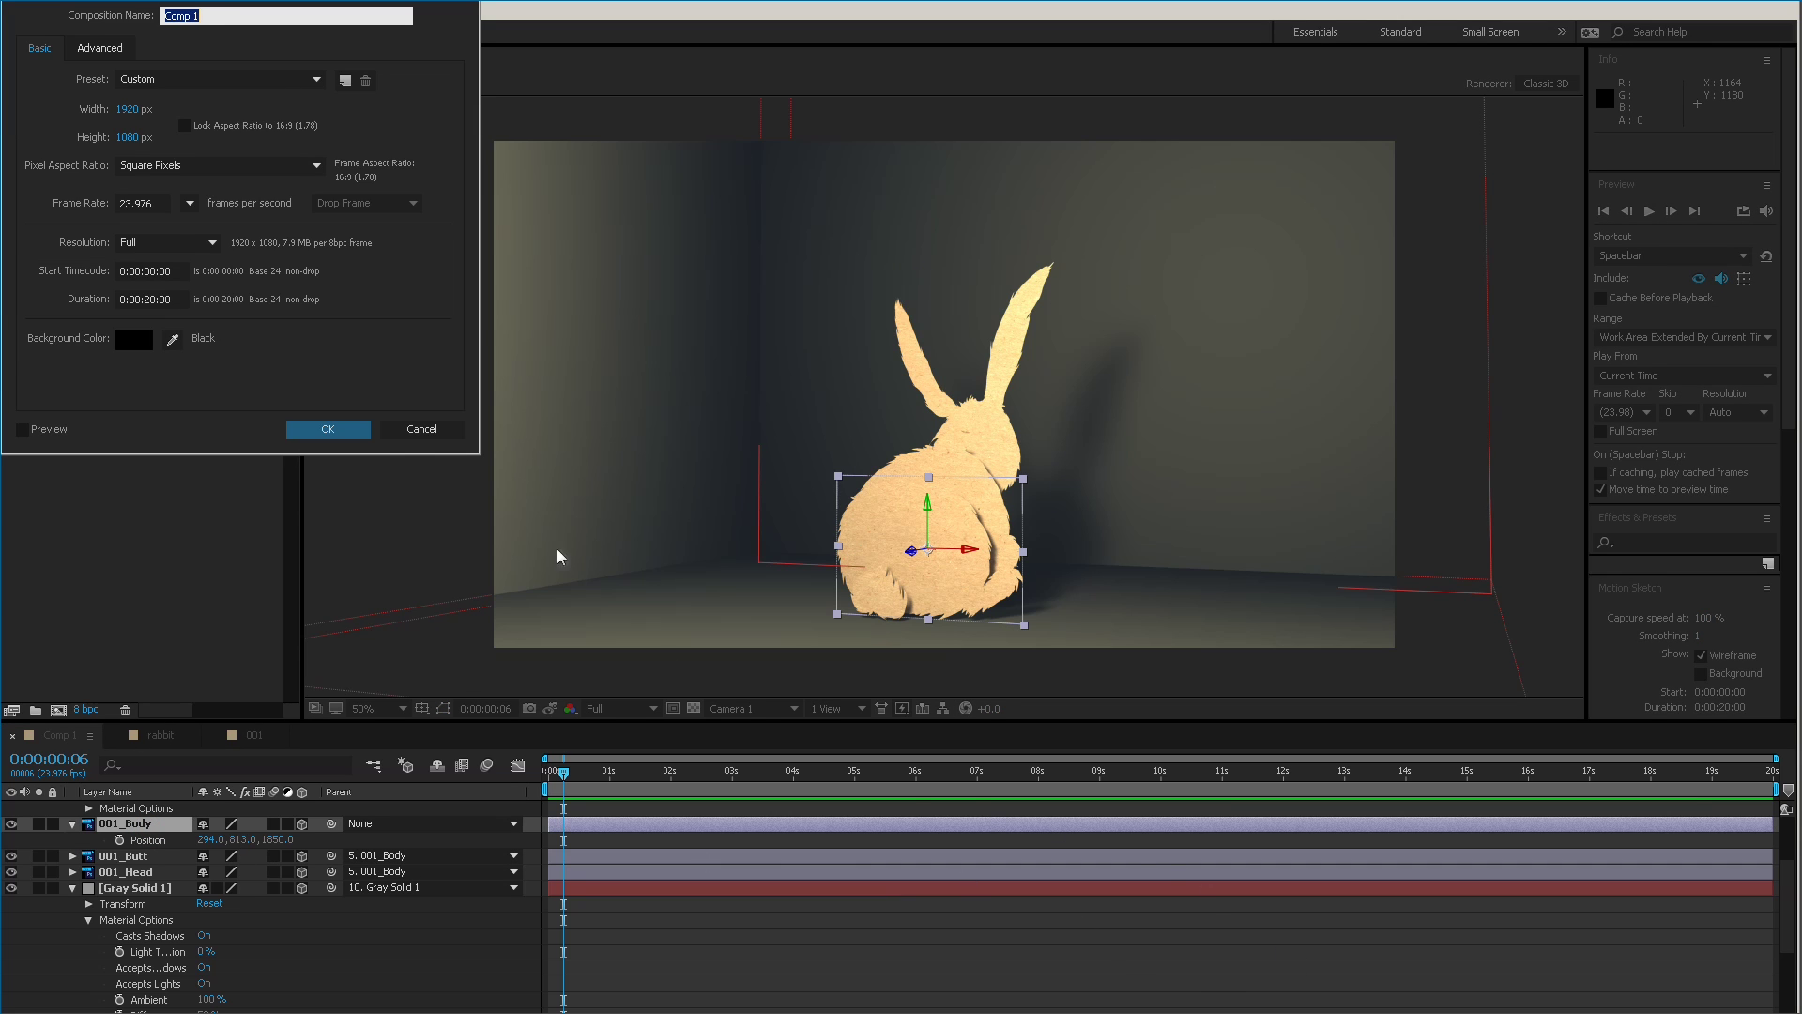
click(327, 429)
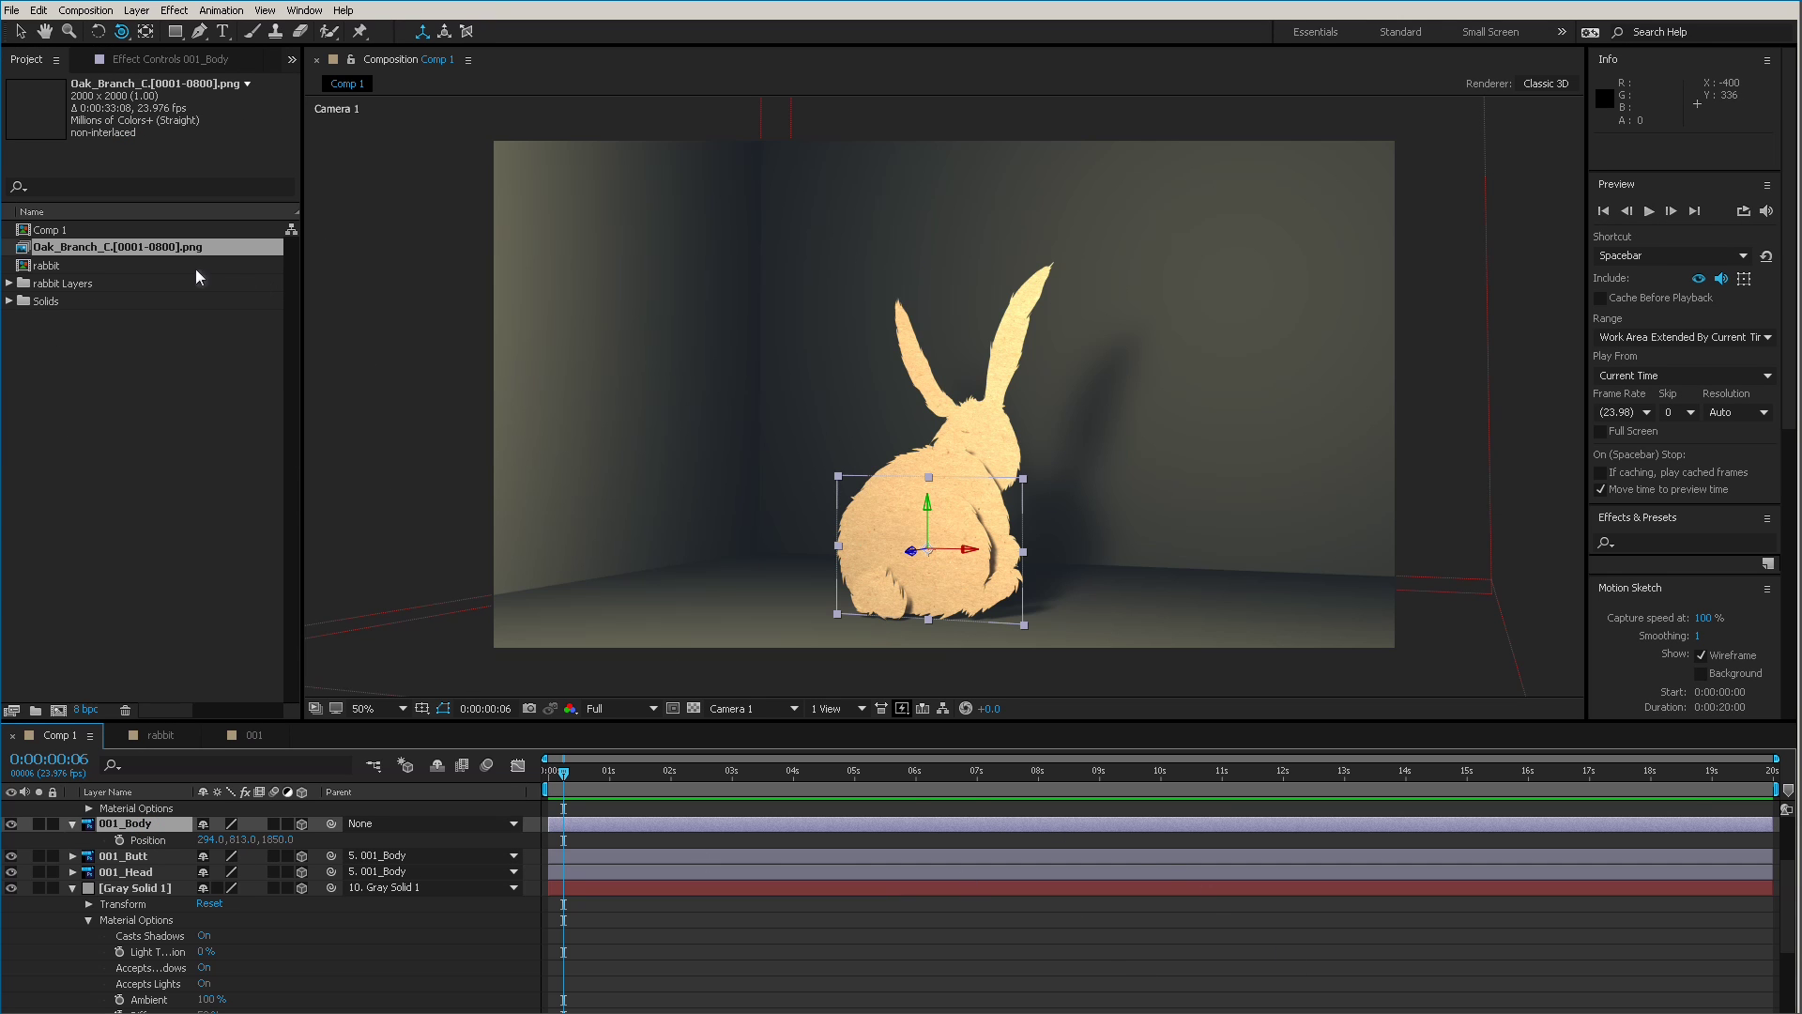
Add the Oak_Branch_C sequence to Comp 1 directly below the camera layer as a 3D layer and preview it.
drag(111, 249, 319, 828)
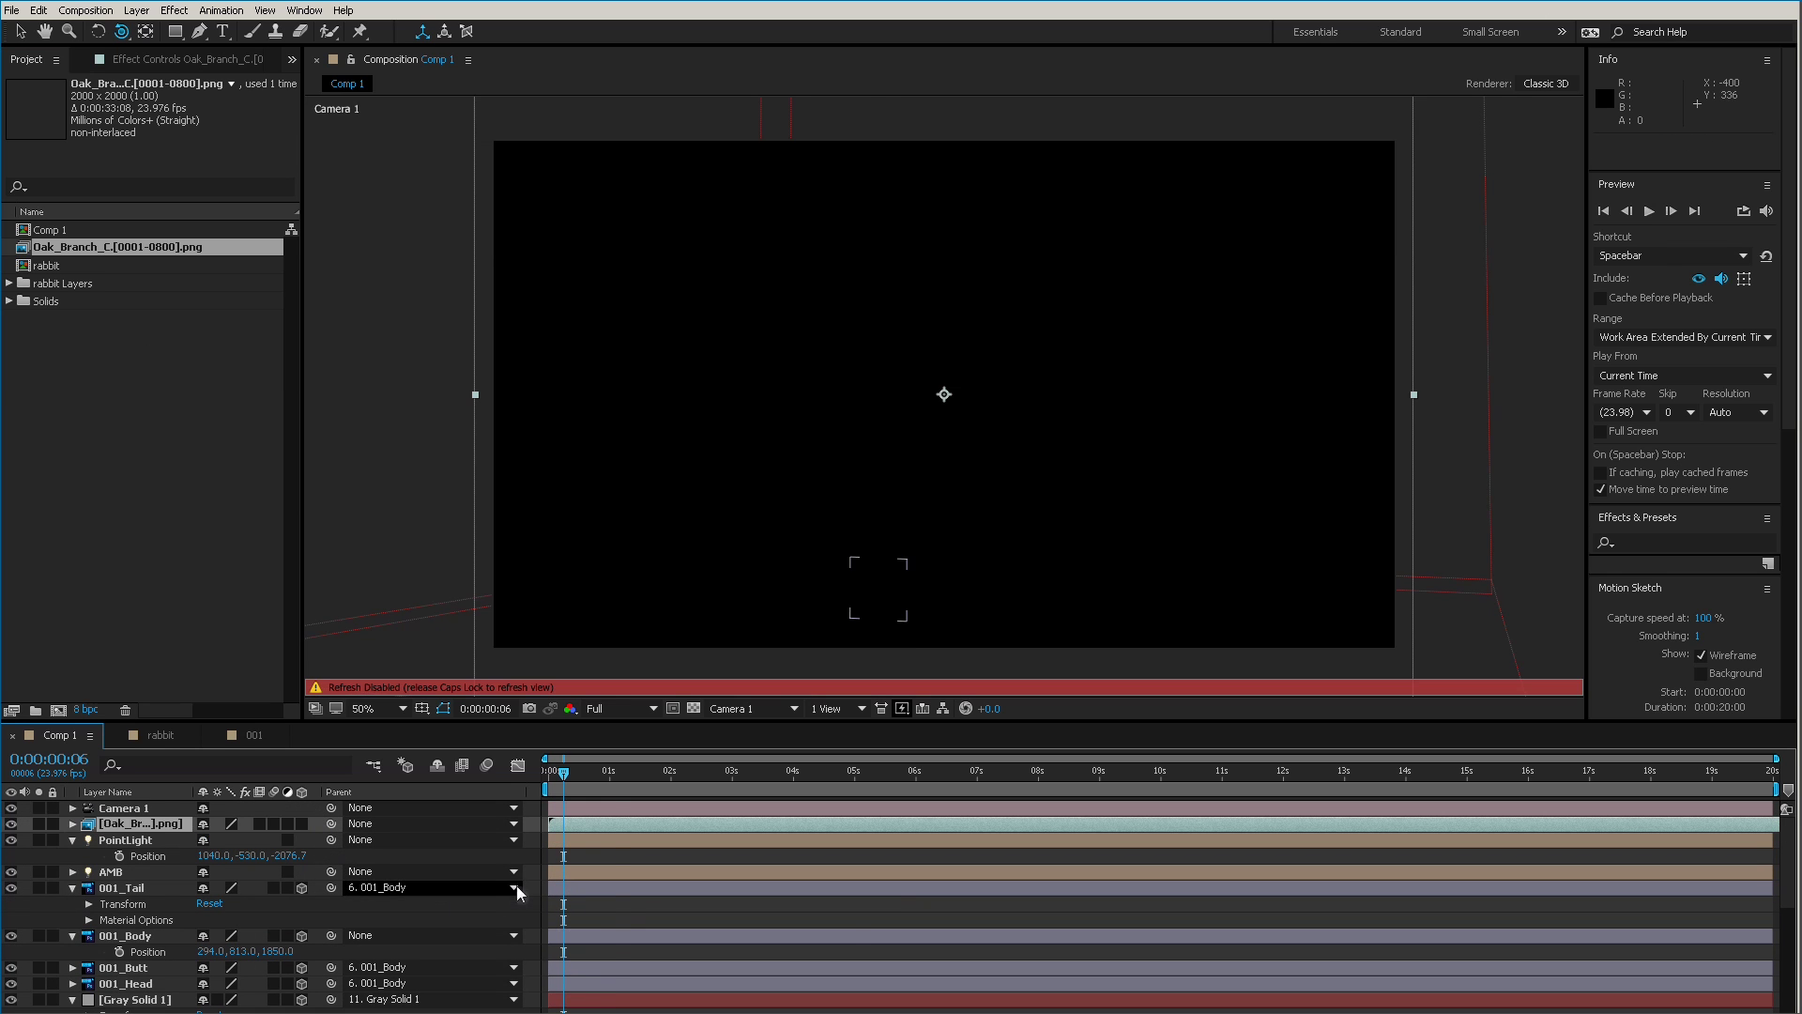
key(Caps_Lock)
key(space)
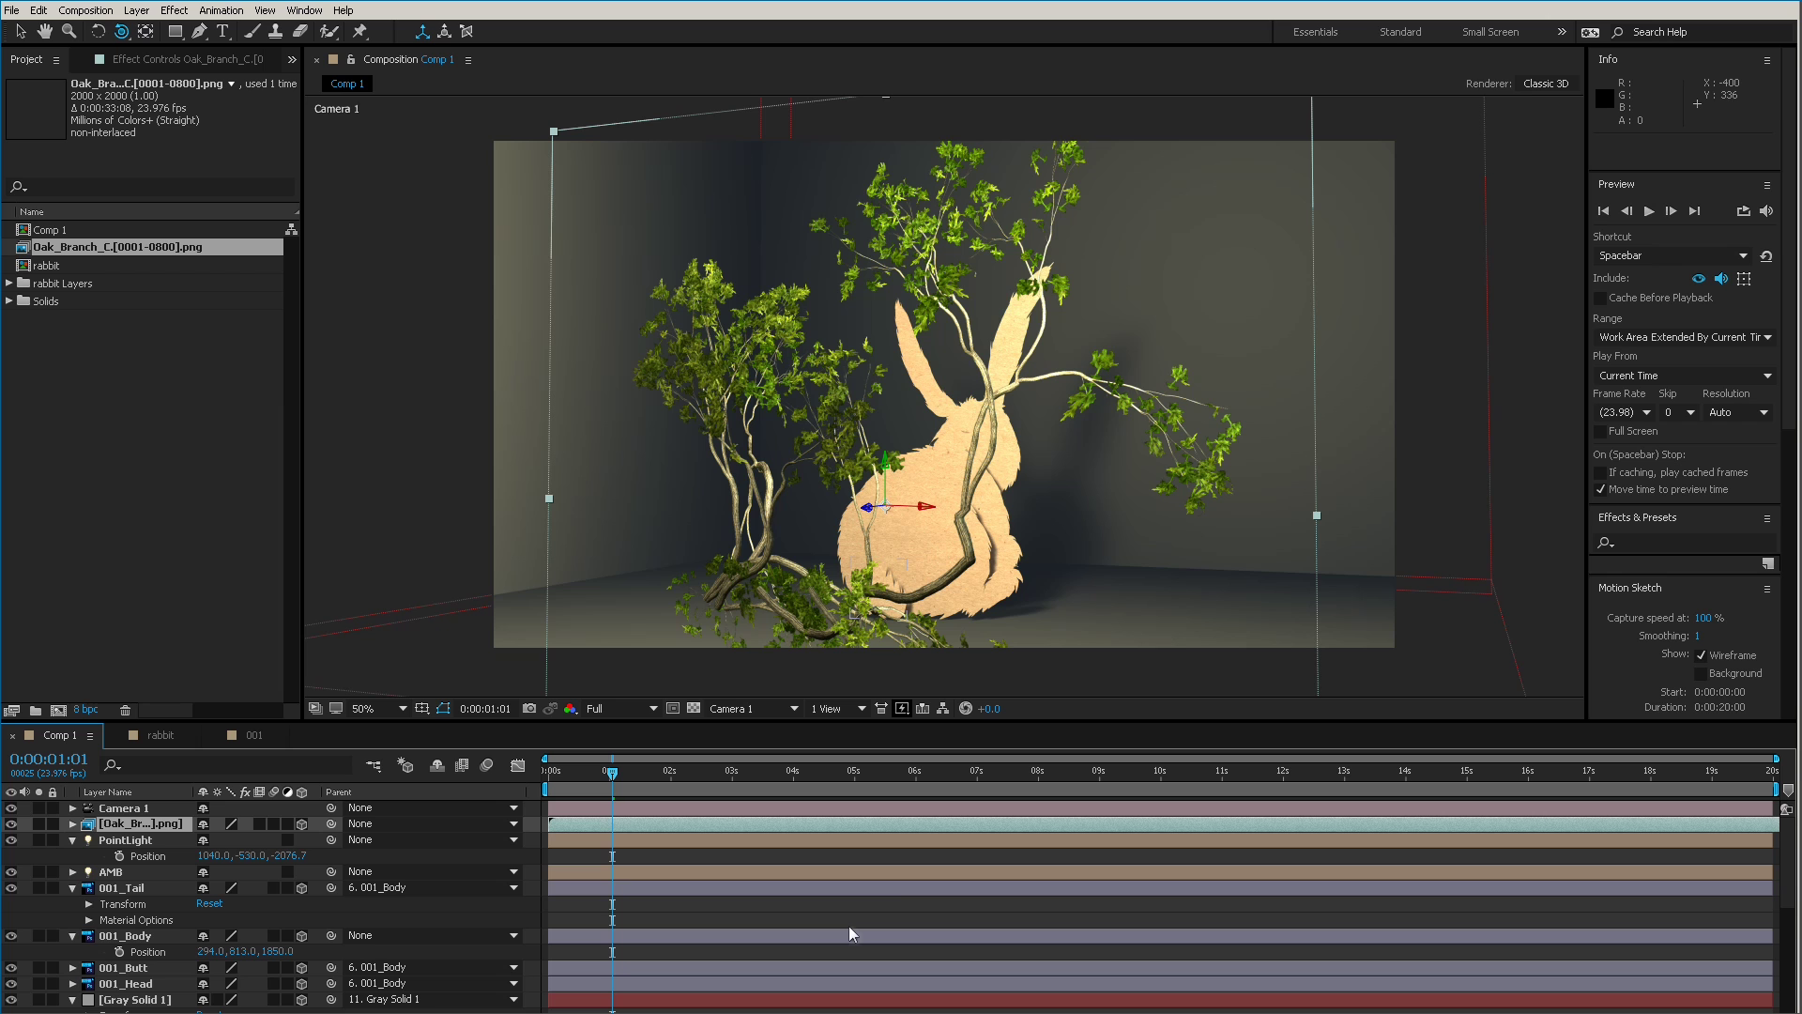
Solo the oak branch layer, open it in its own layer viewer and play back its animation.
click(40, 824)
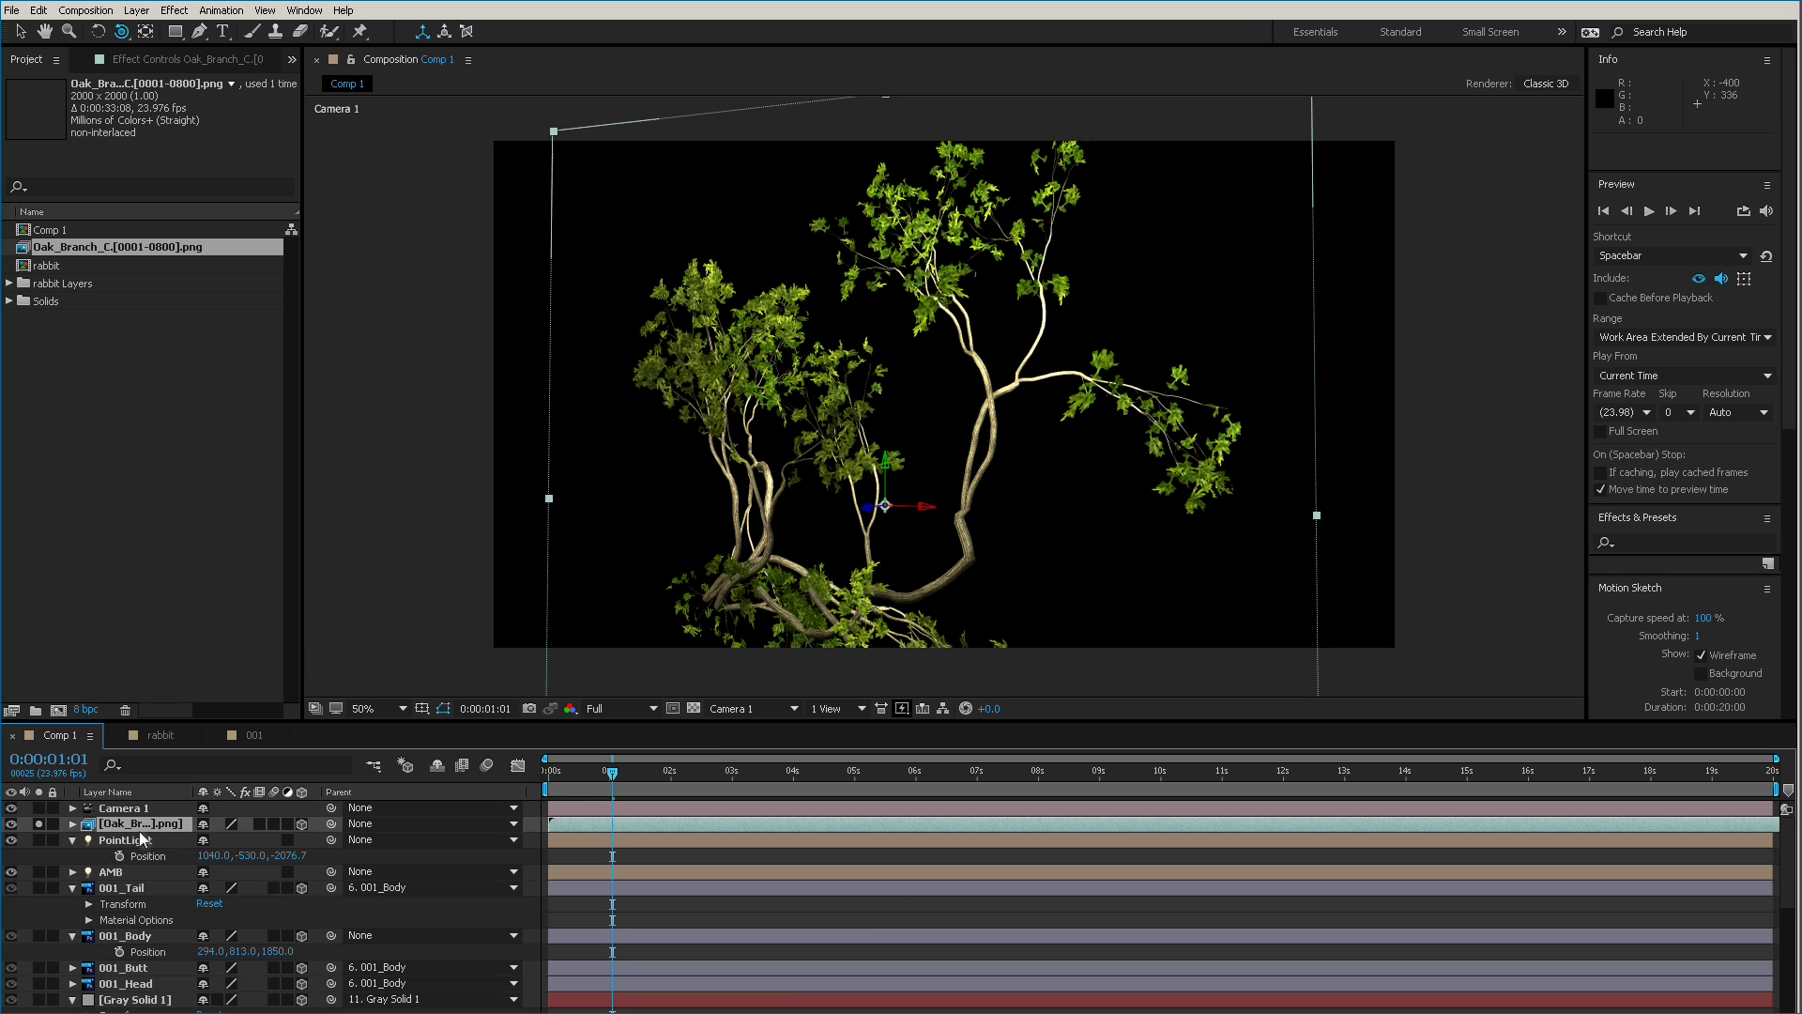
double_click(149, 824)
drag(383, 667, 503, 658)
key(space)
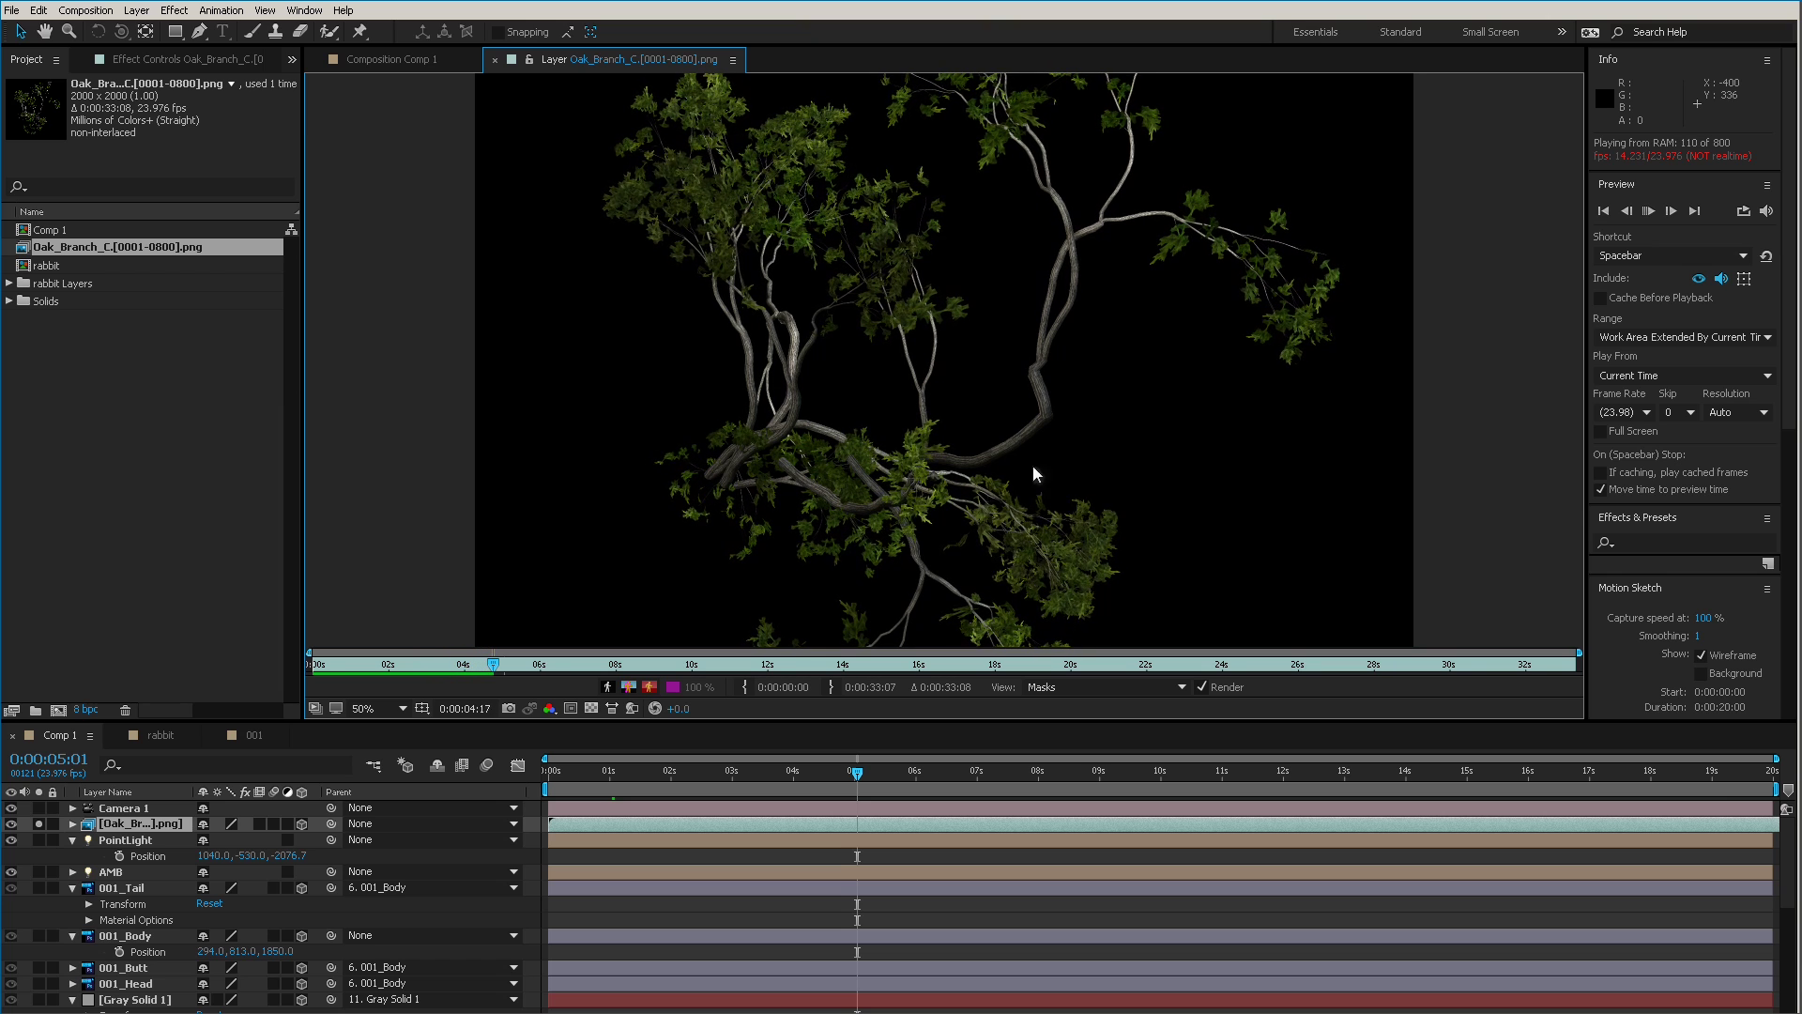
key(space)
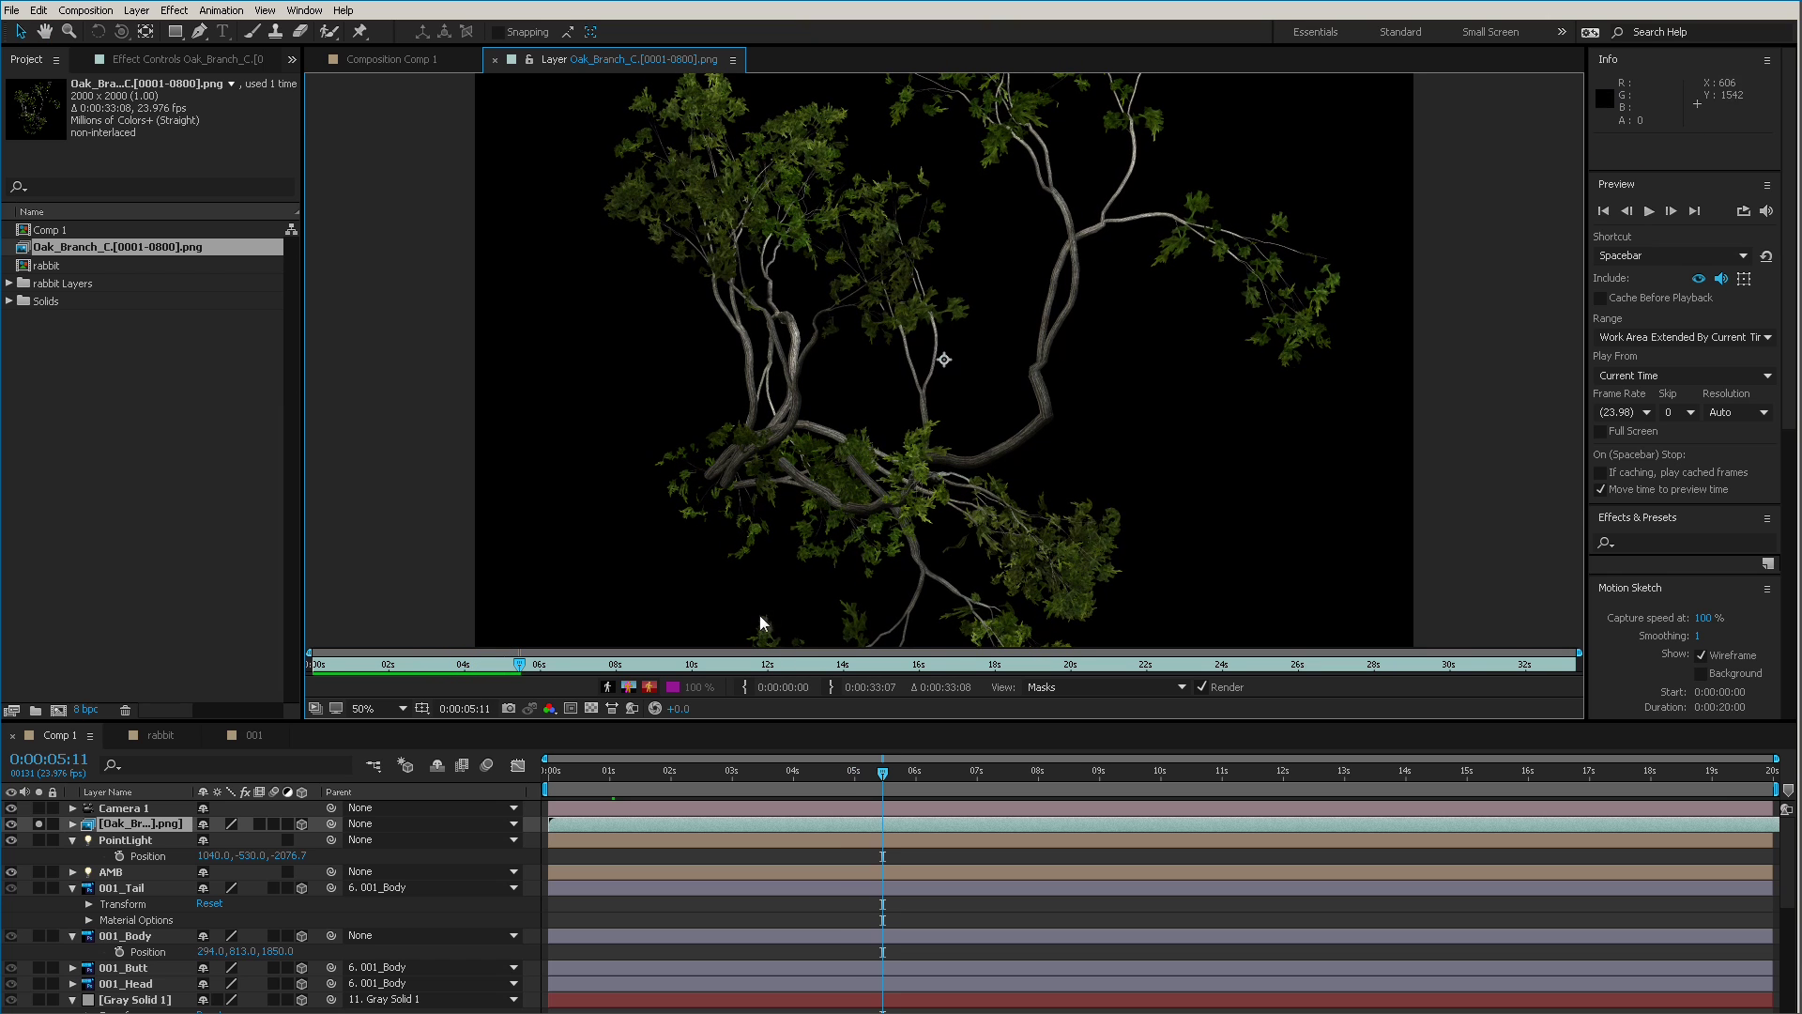
key(space)
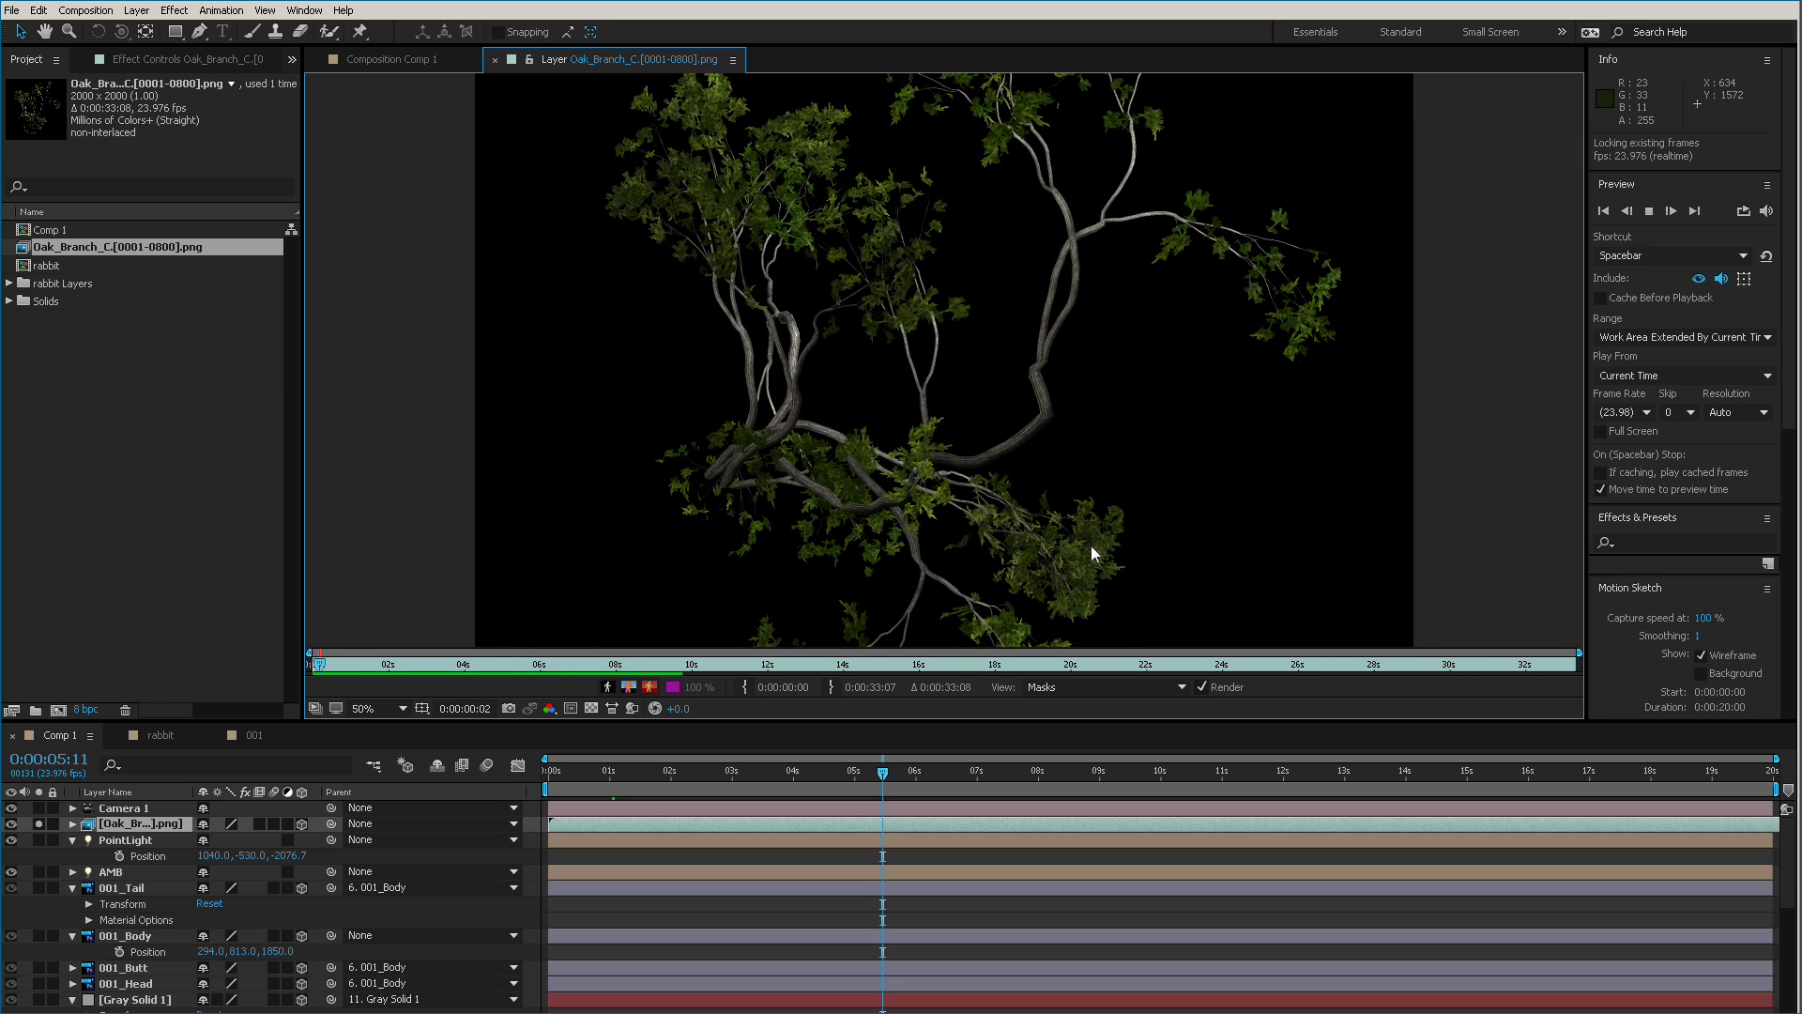
Return to Comp 1, unsolo the oak branch layer and turn on Casts Shadows in its material options.
click(630, 770)
key(p)
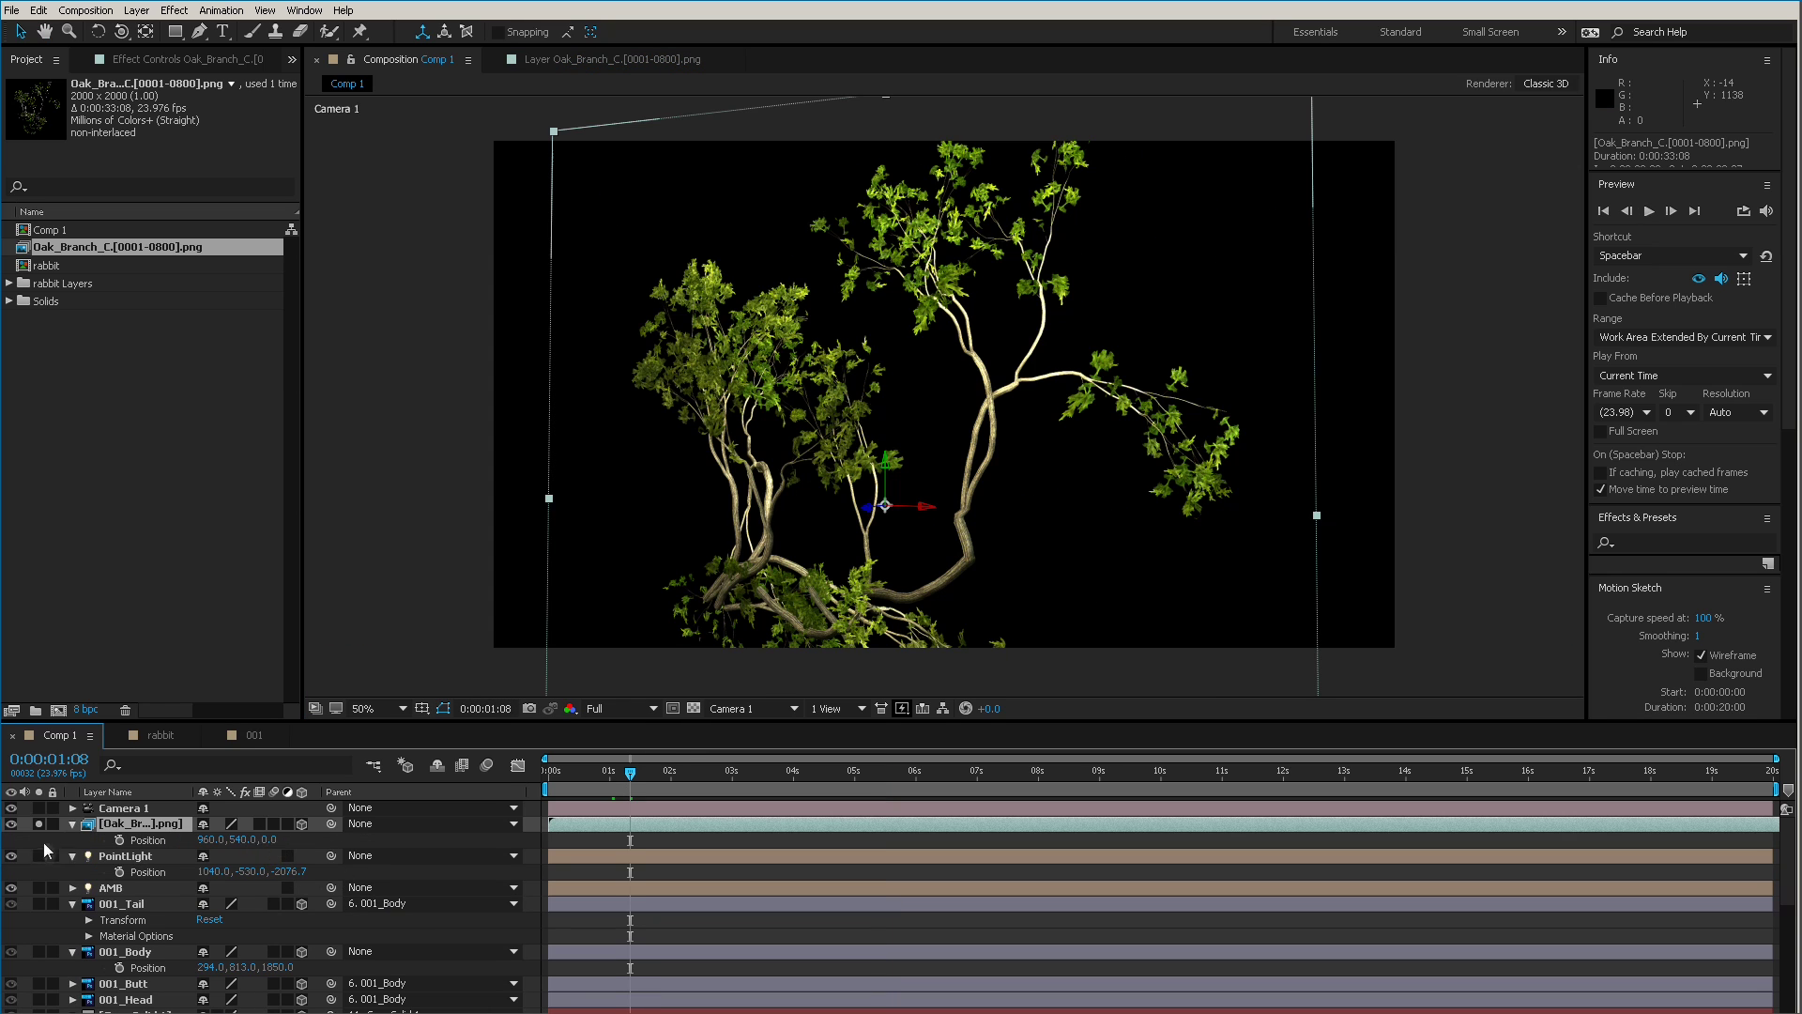
double_click(72, 824)
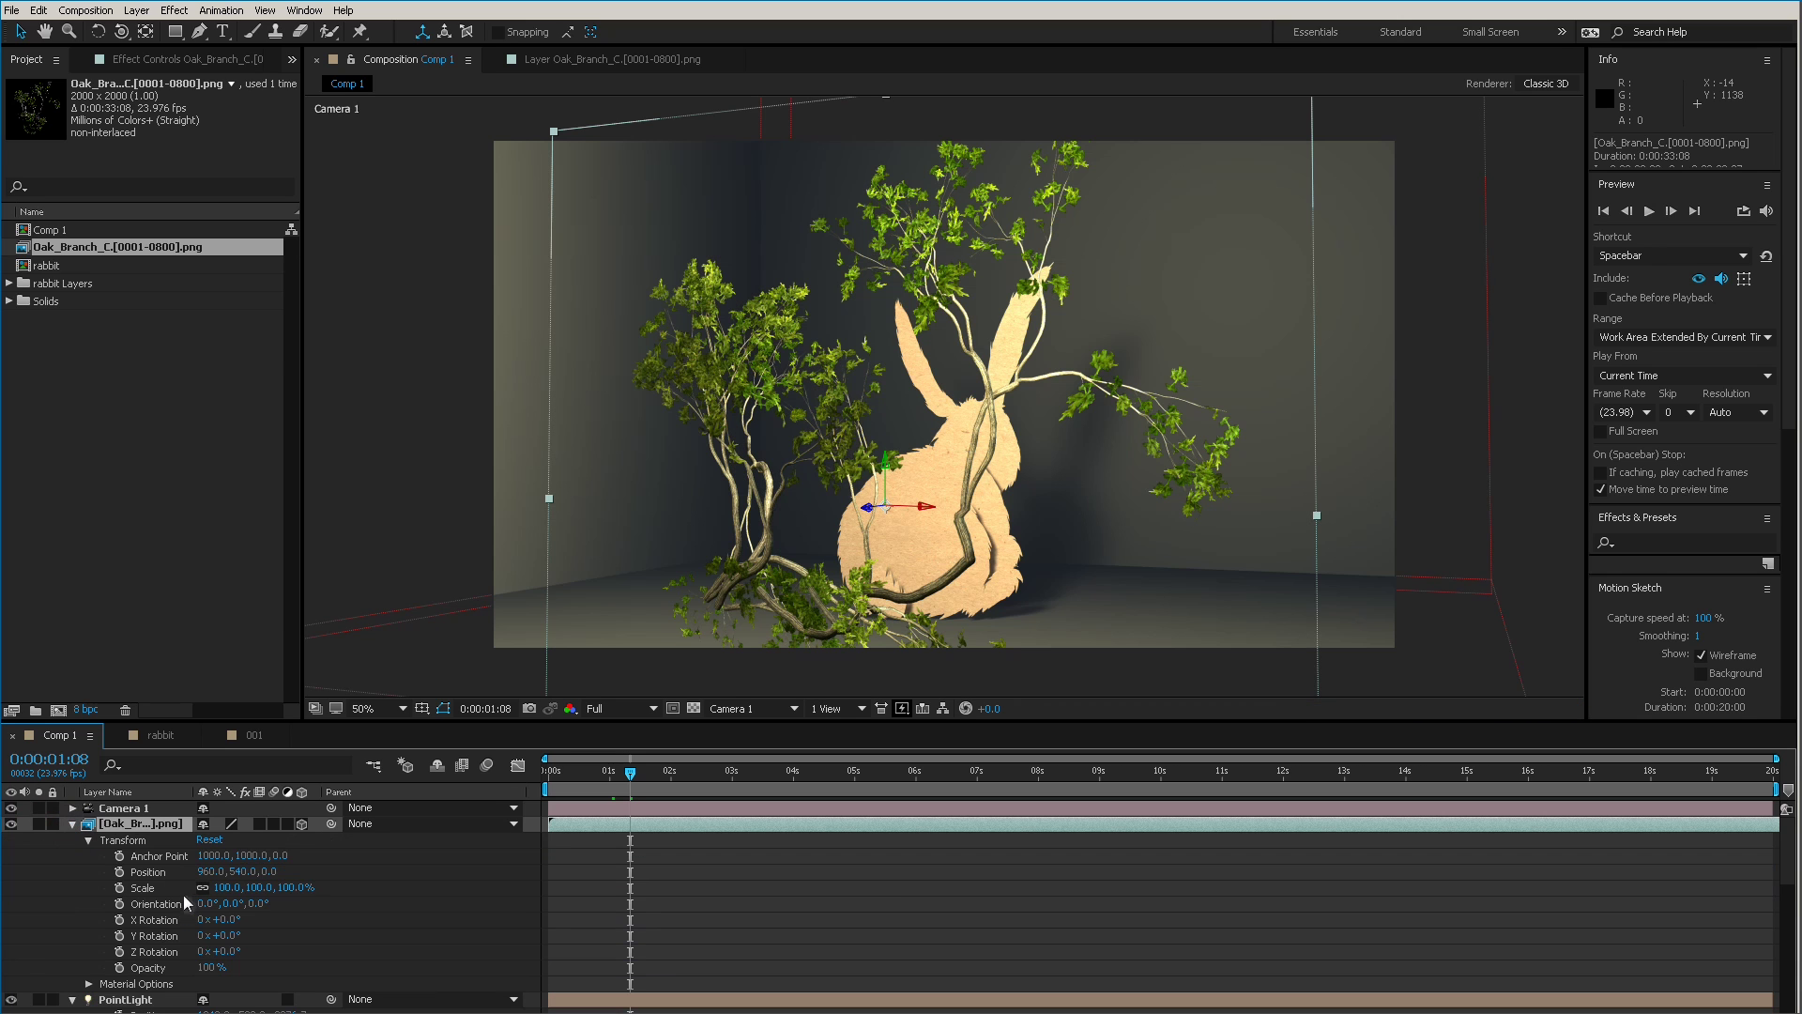
click(86, 840)
click(88, 856)
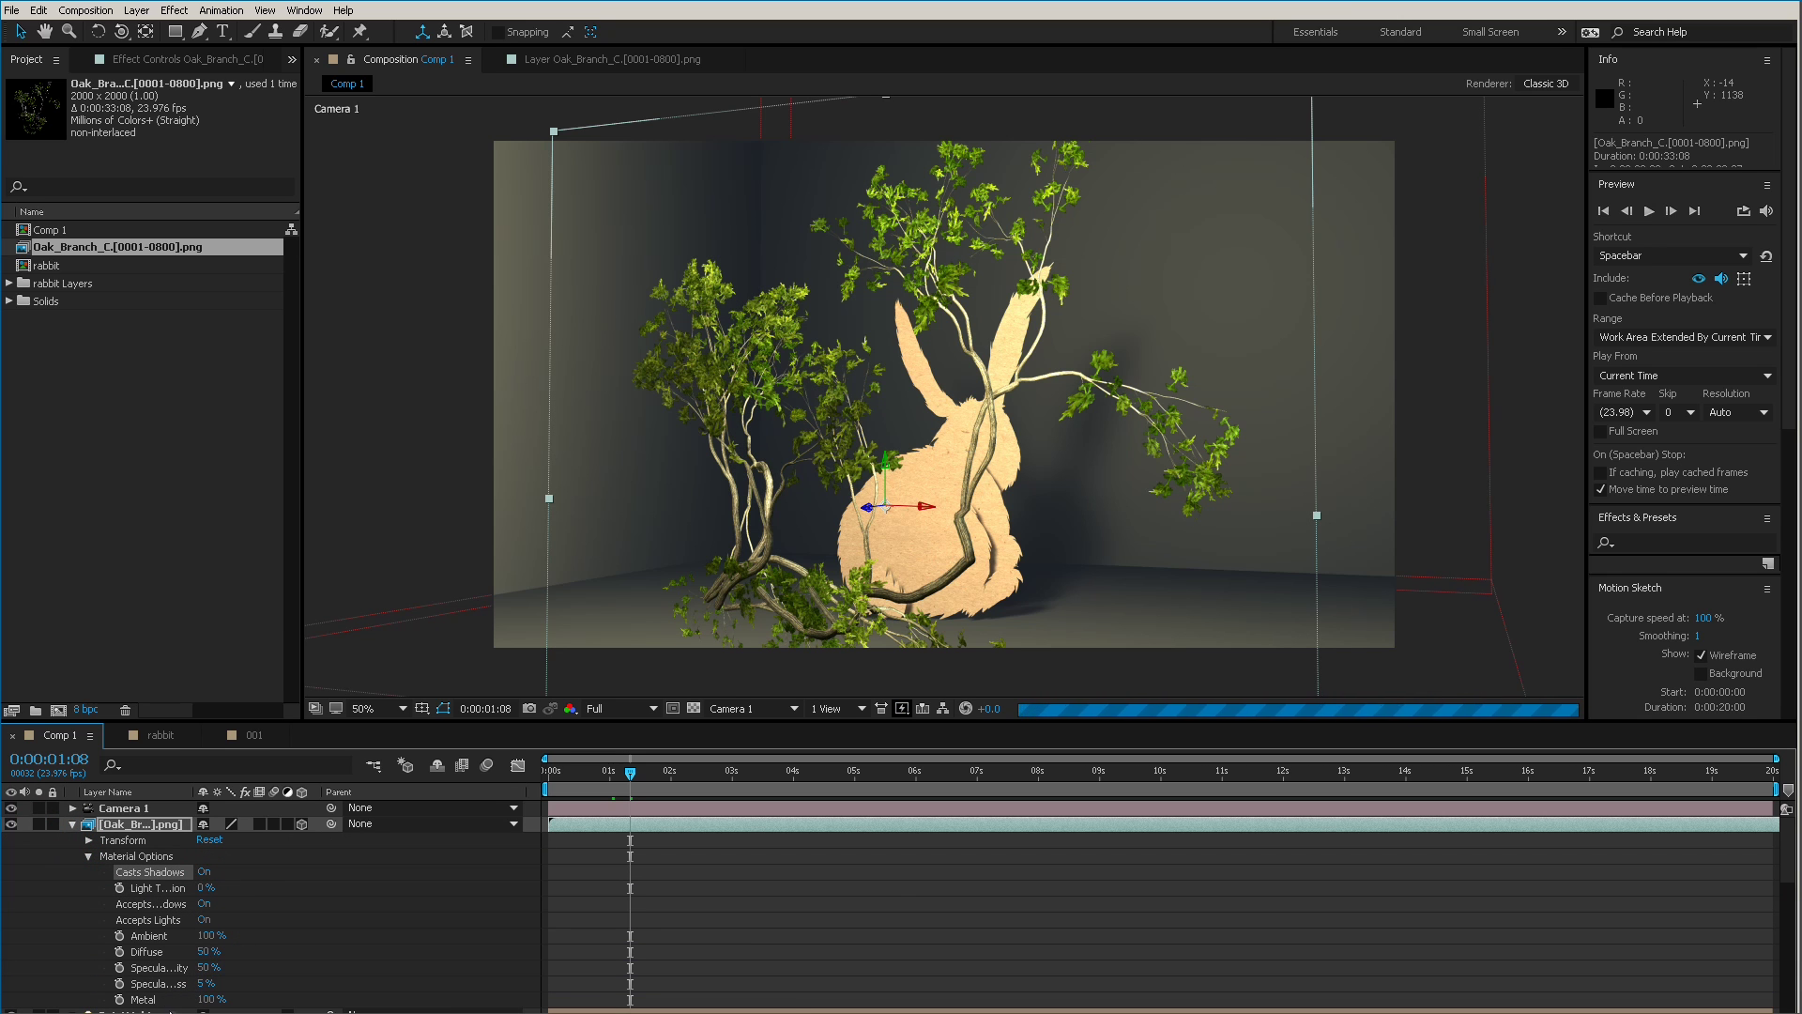
Move the oak branch layer in front of the scene to 2020, -90, -2180 and hide it.
click(73, 824)
key(p)
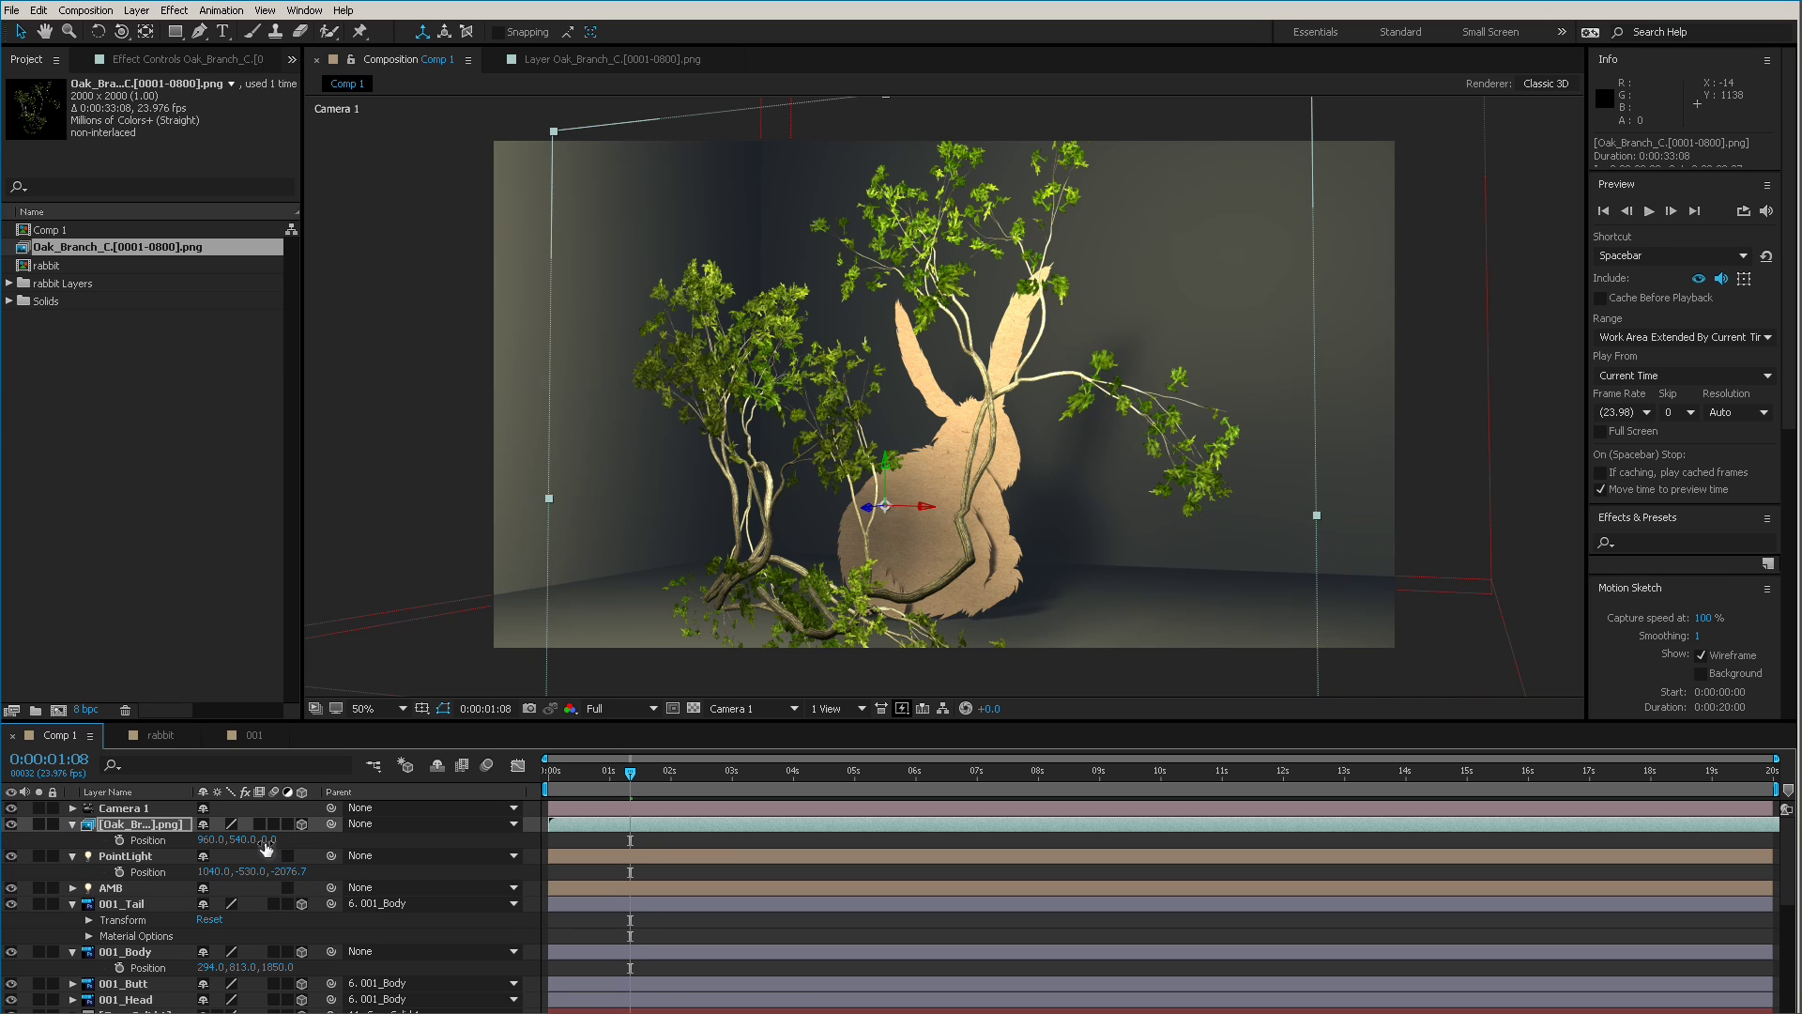
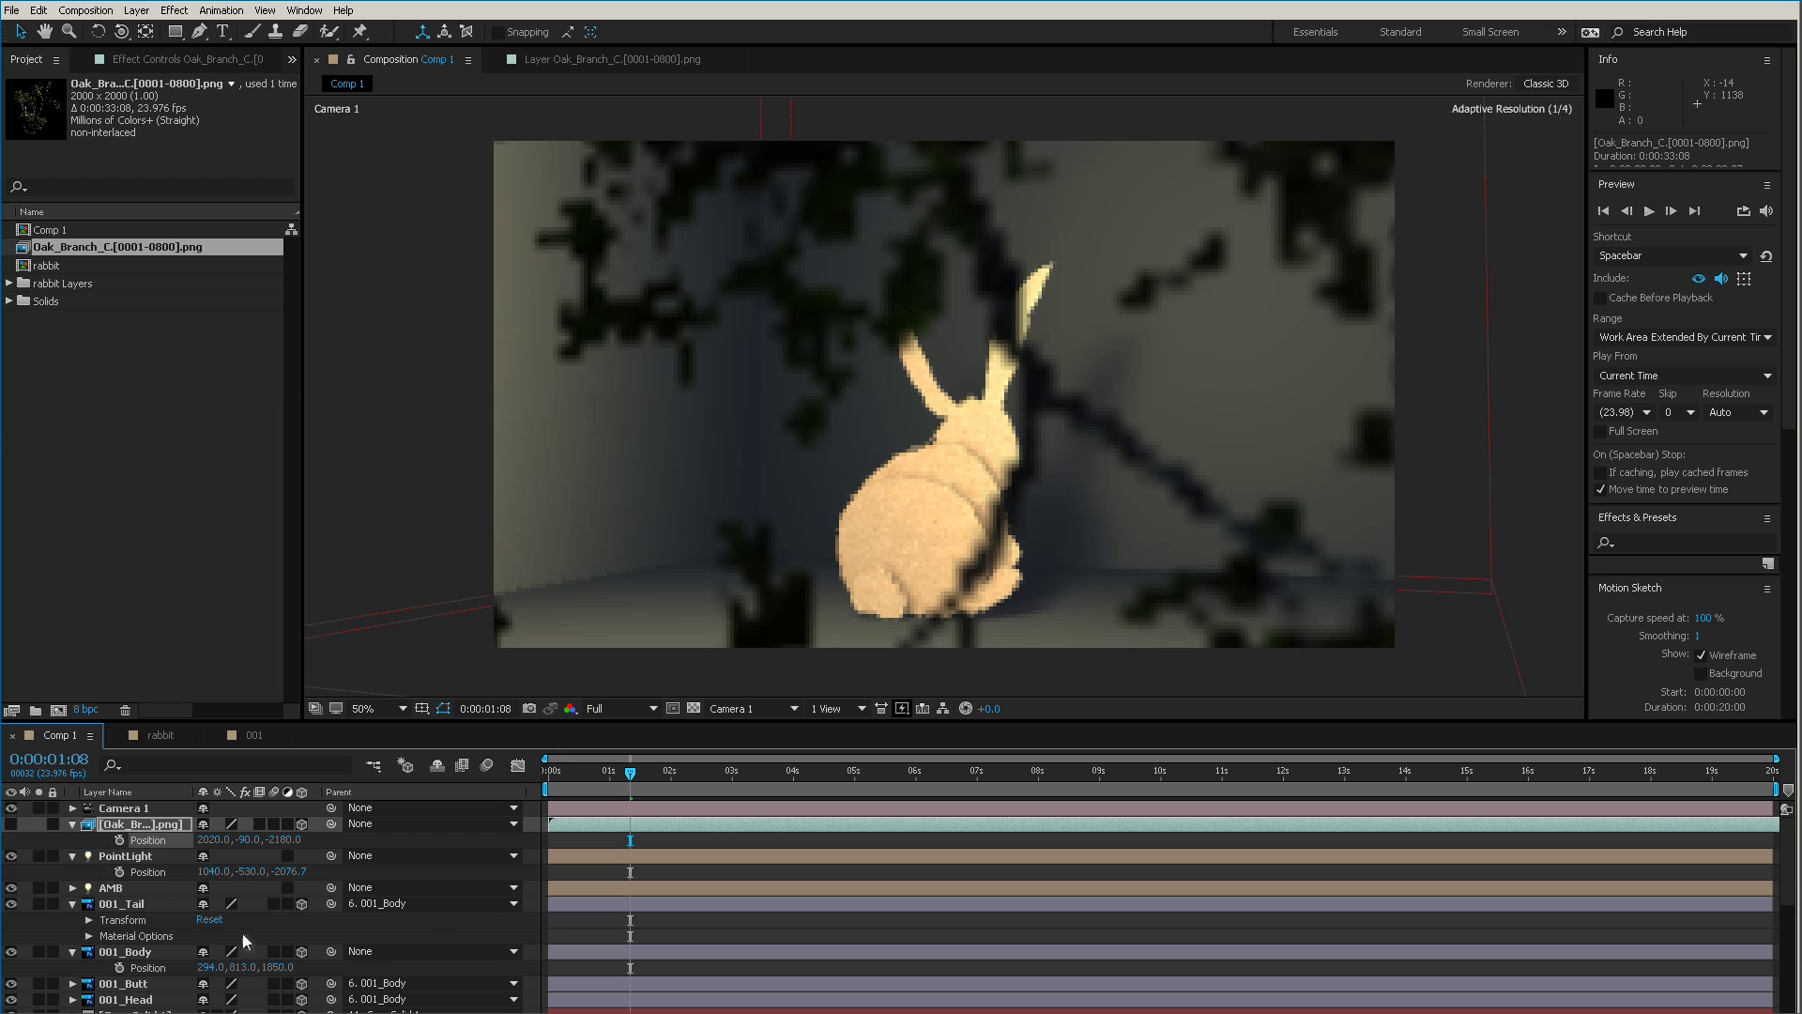
Create a spot light with 50% intensity, a 120° cone angle and no falloff.
click(137, 13)
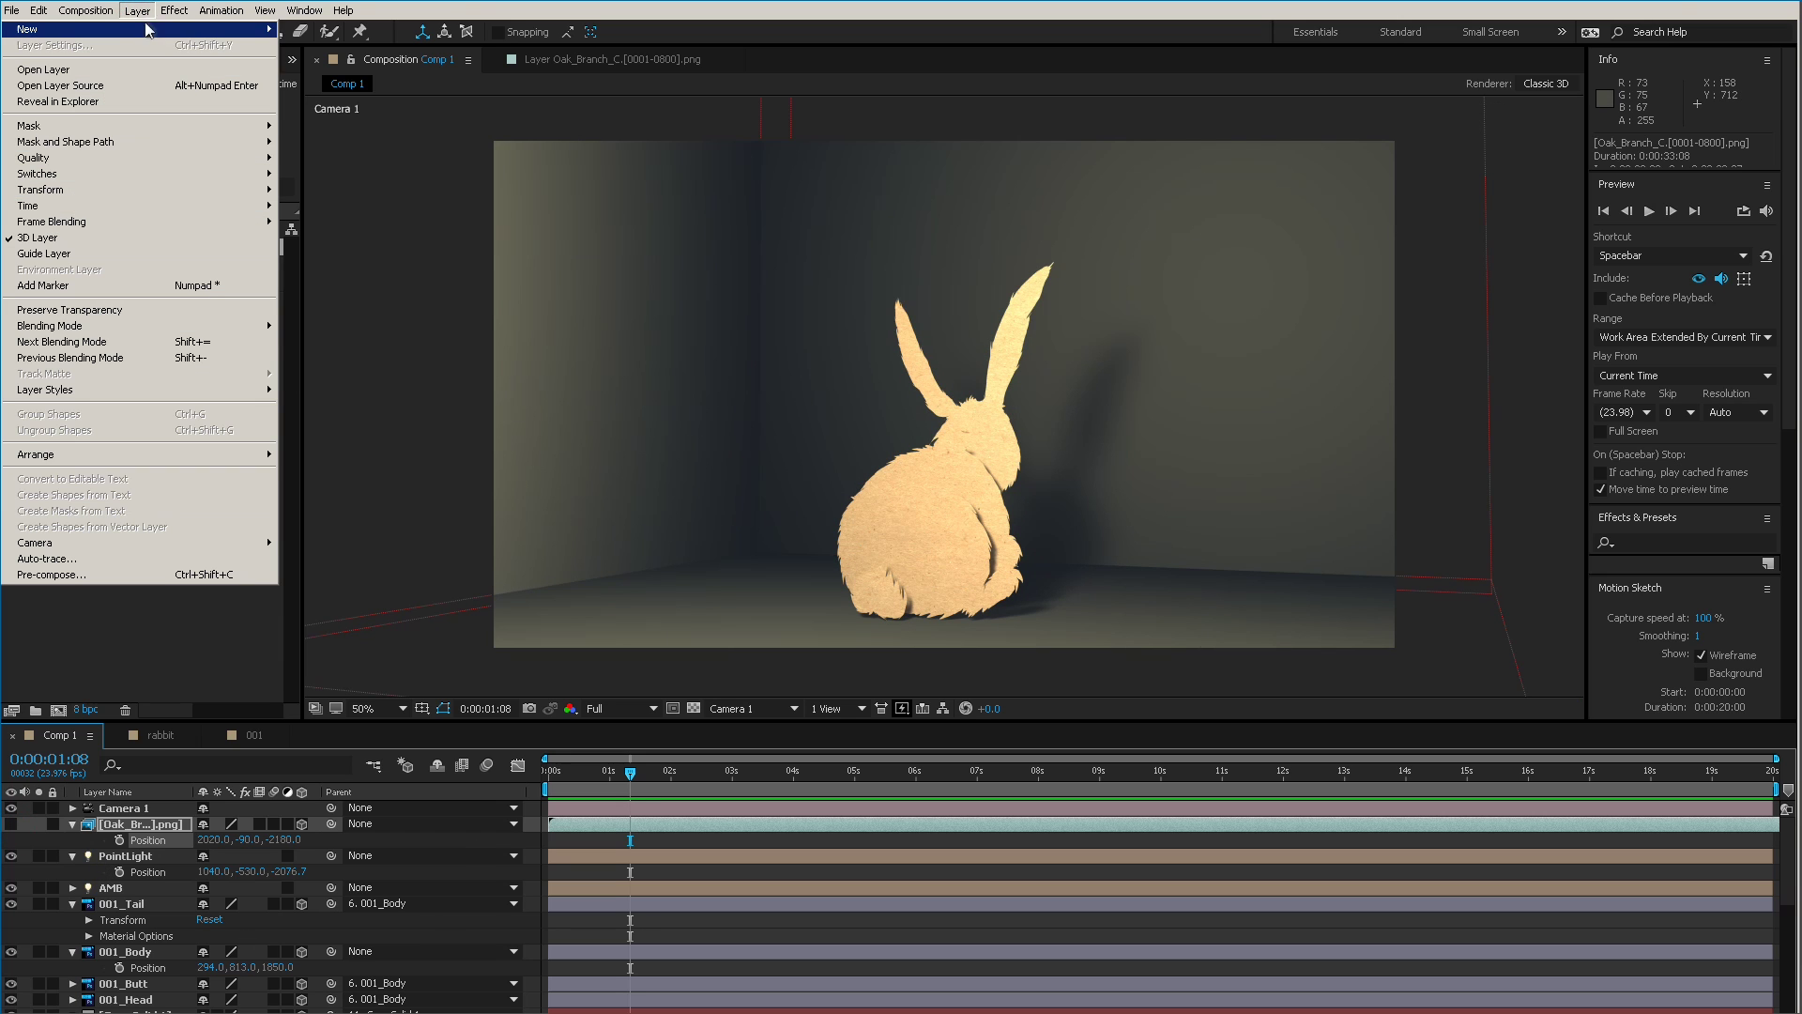
mouse_move(153, 31)
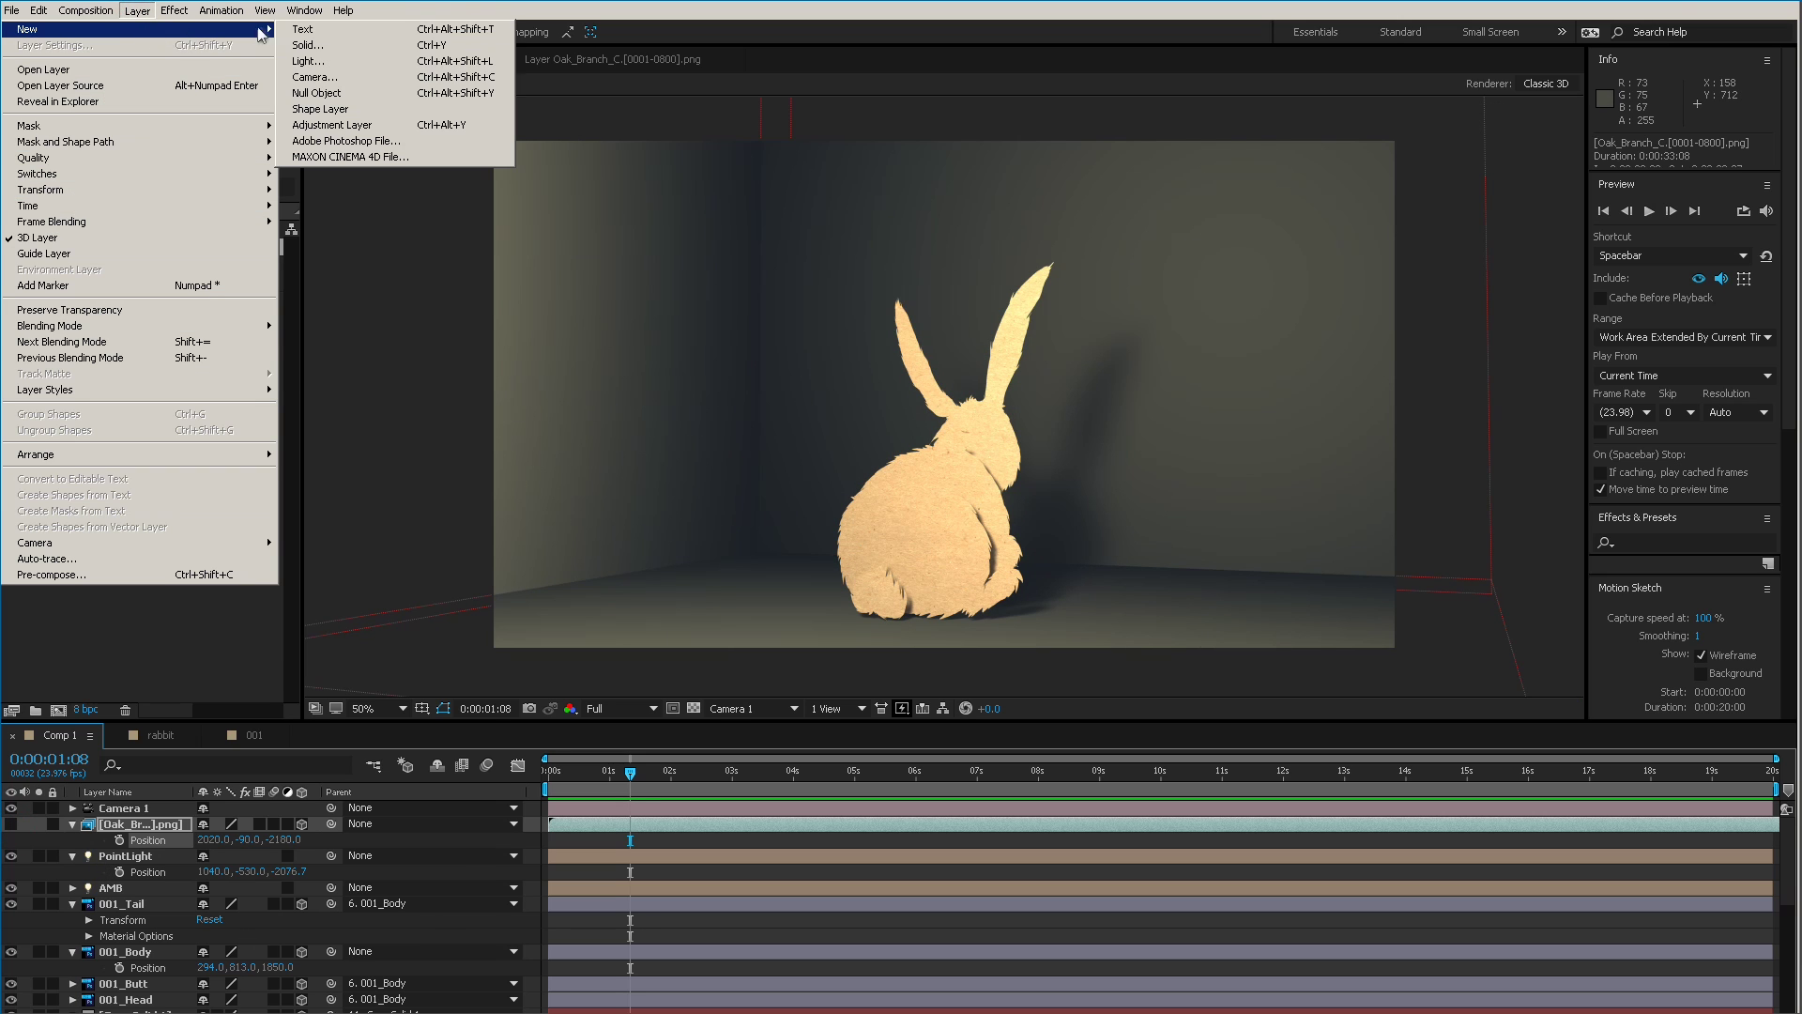
click(401, 62)
click(1584, 527)
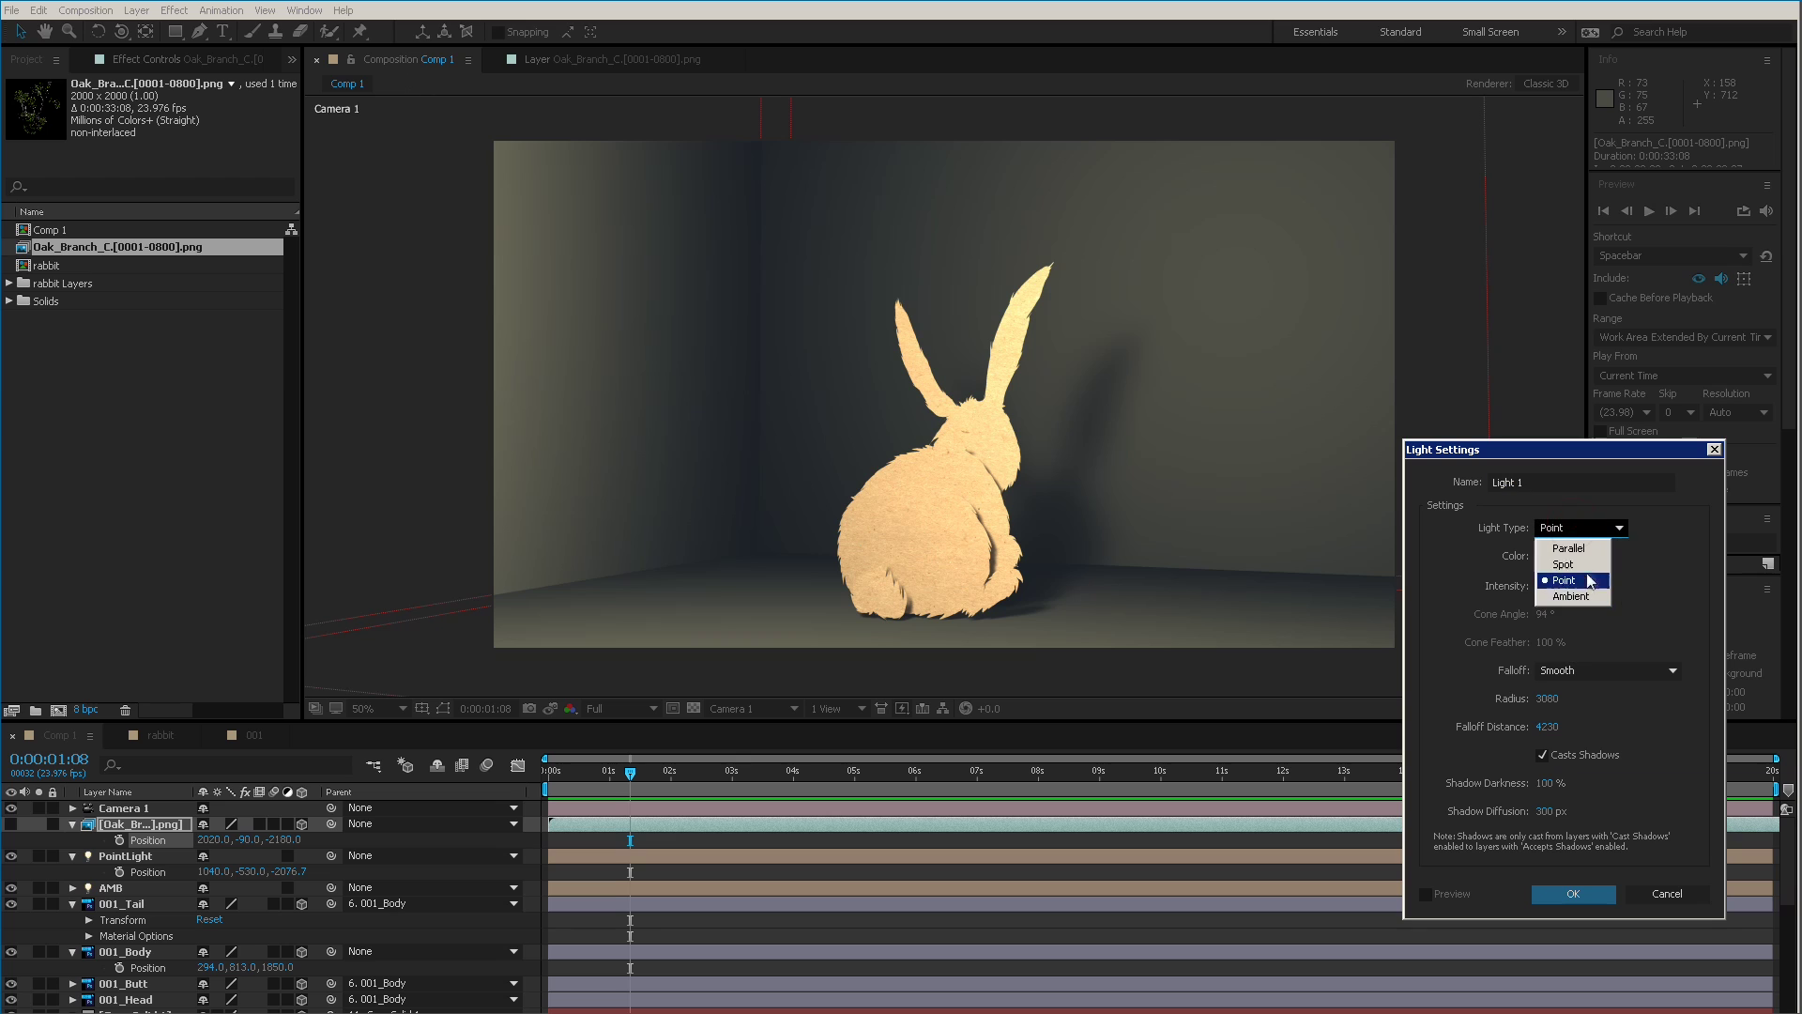
click(1589, 566)
click(1546, 587)
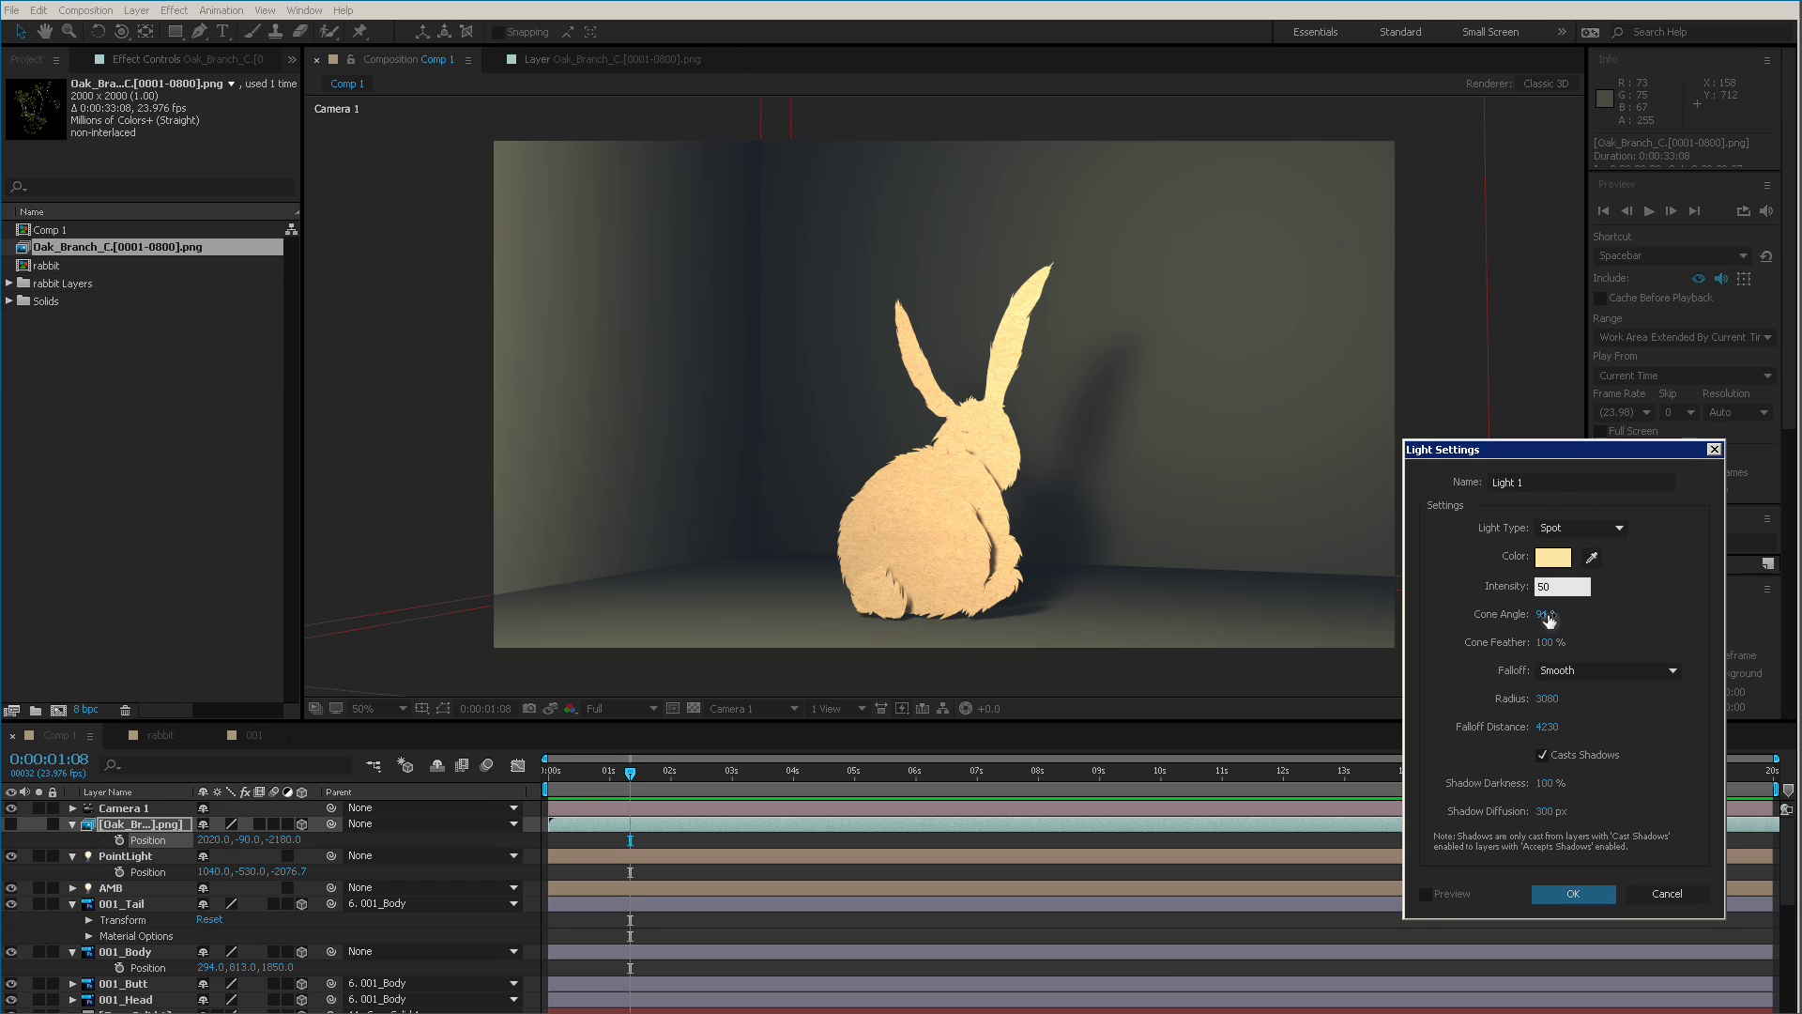
click(1542, 615)
text(120)
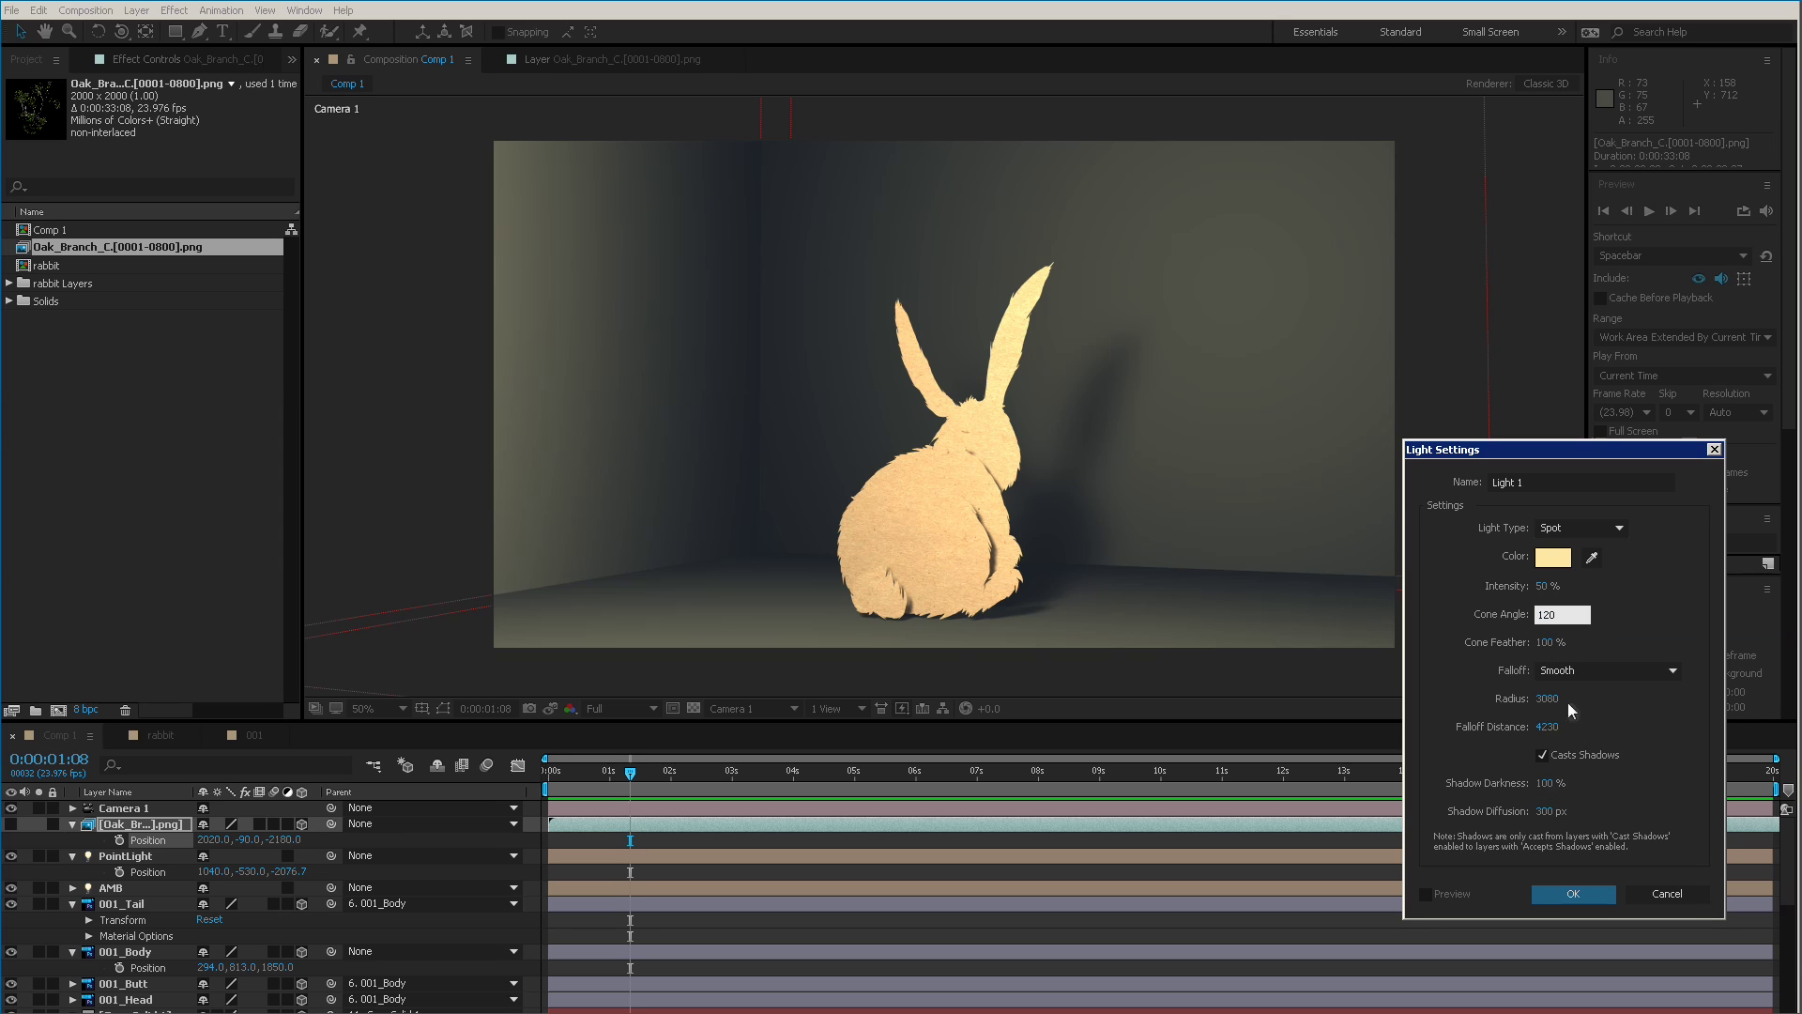
click(1580, 670)
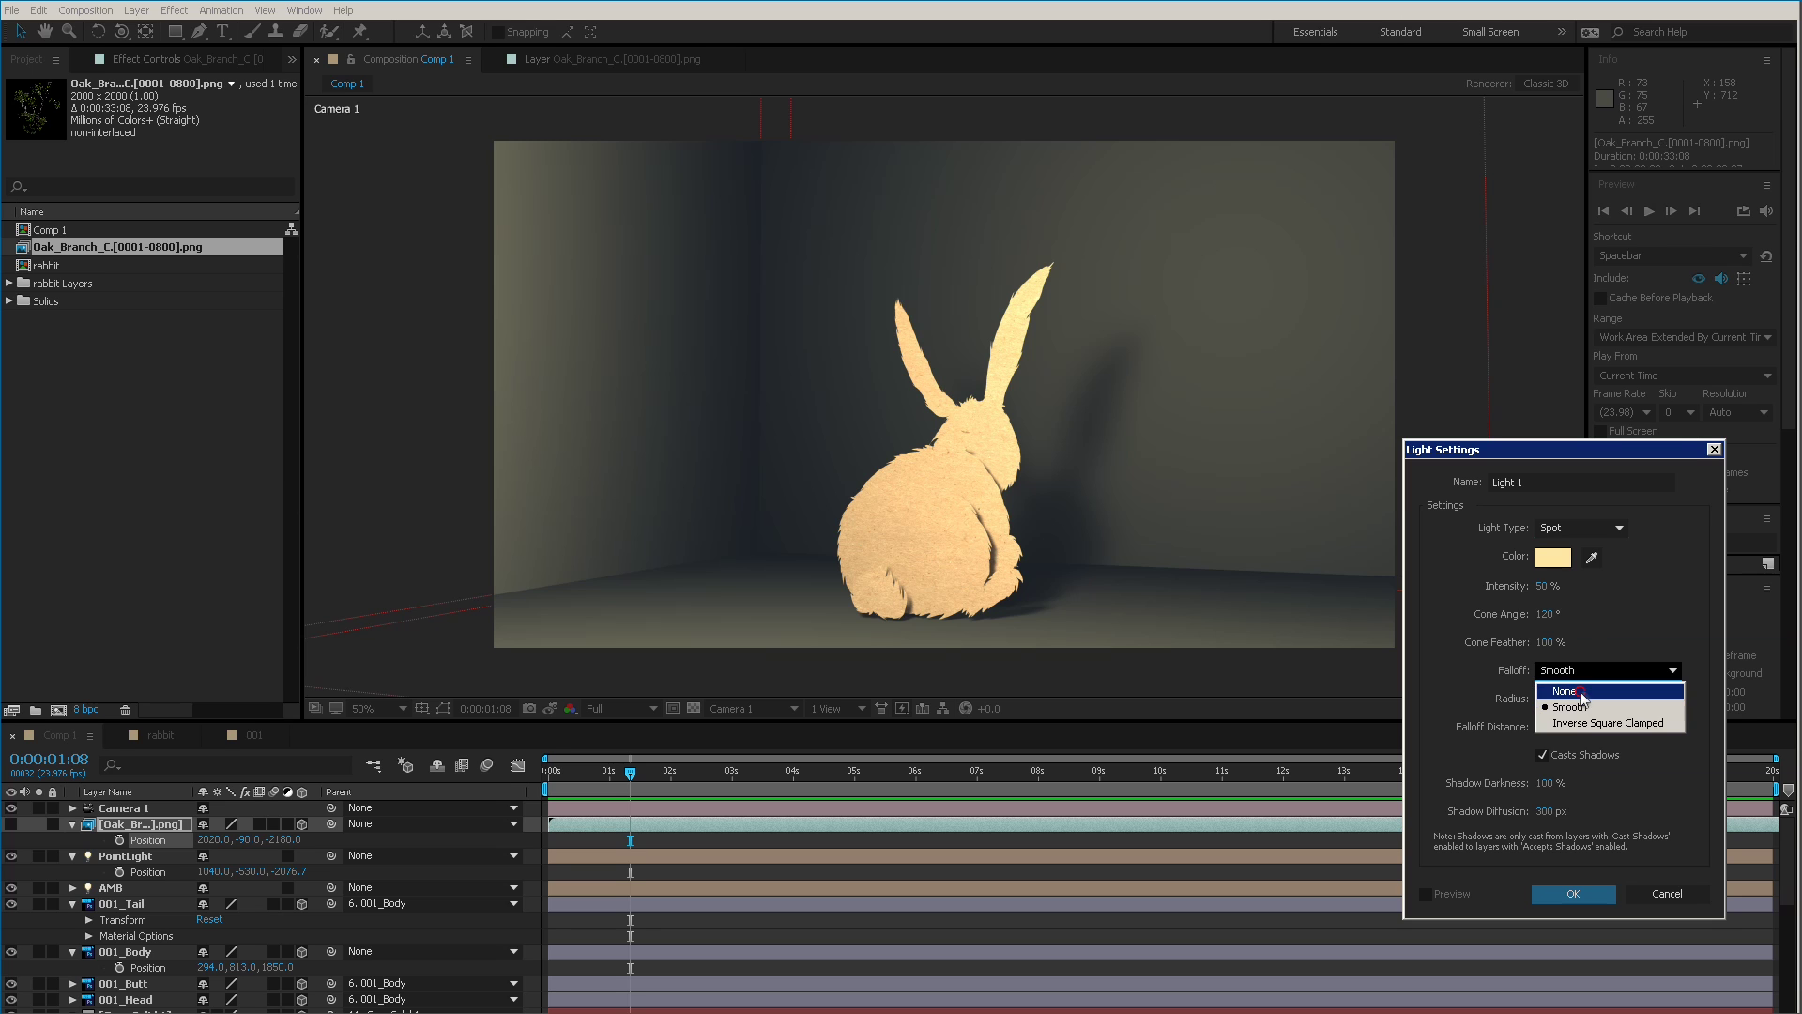
click(1564, 692)
click(1573, 892)
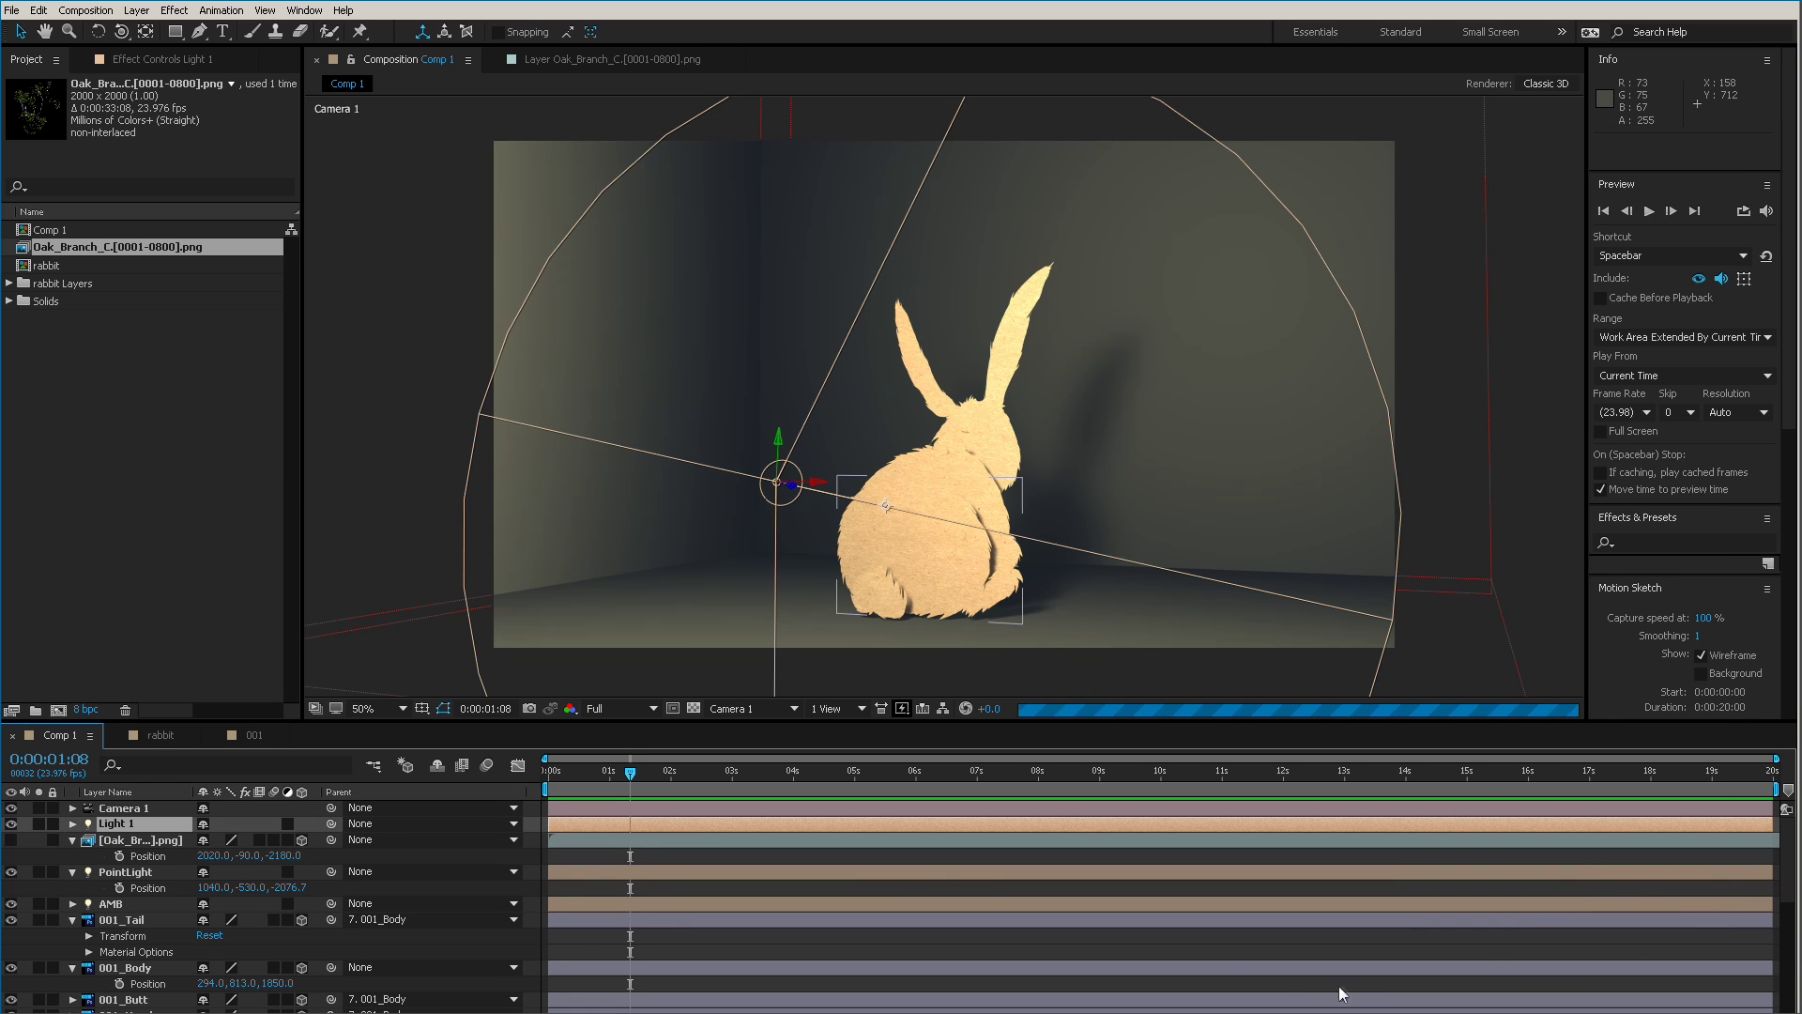
From Custom View 1, move Light 1 back to 1040, 460, -1479.7 and narrow its cone angle to 72°.
click(73, 823)
click(794, 709)
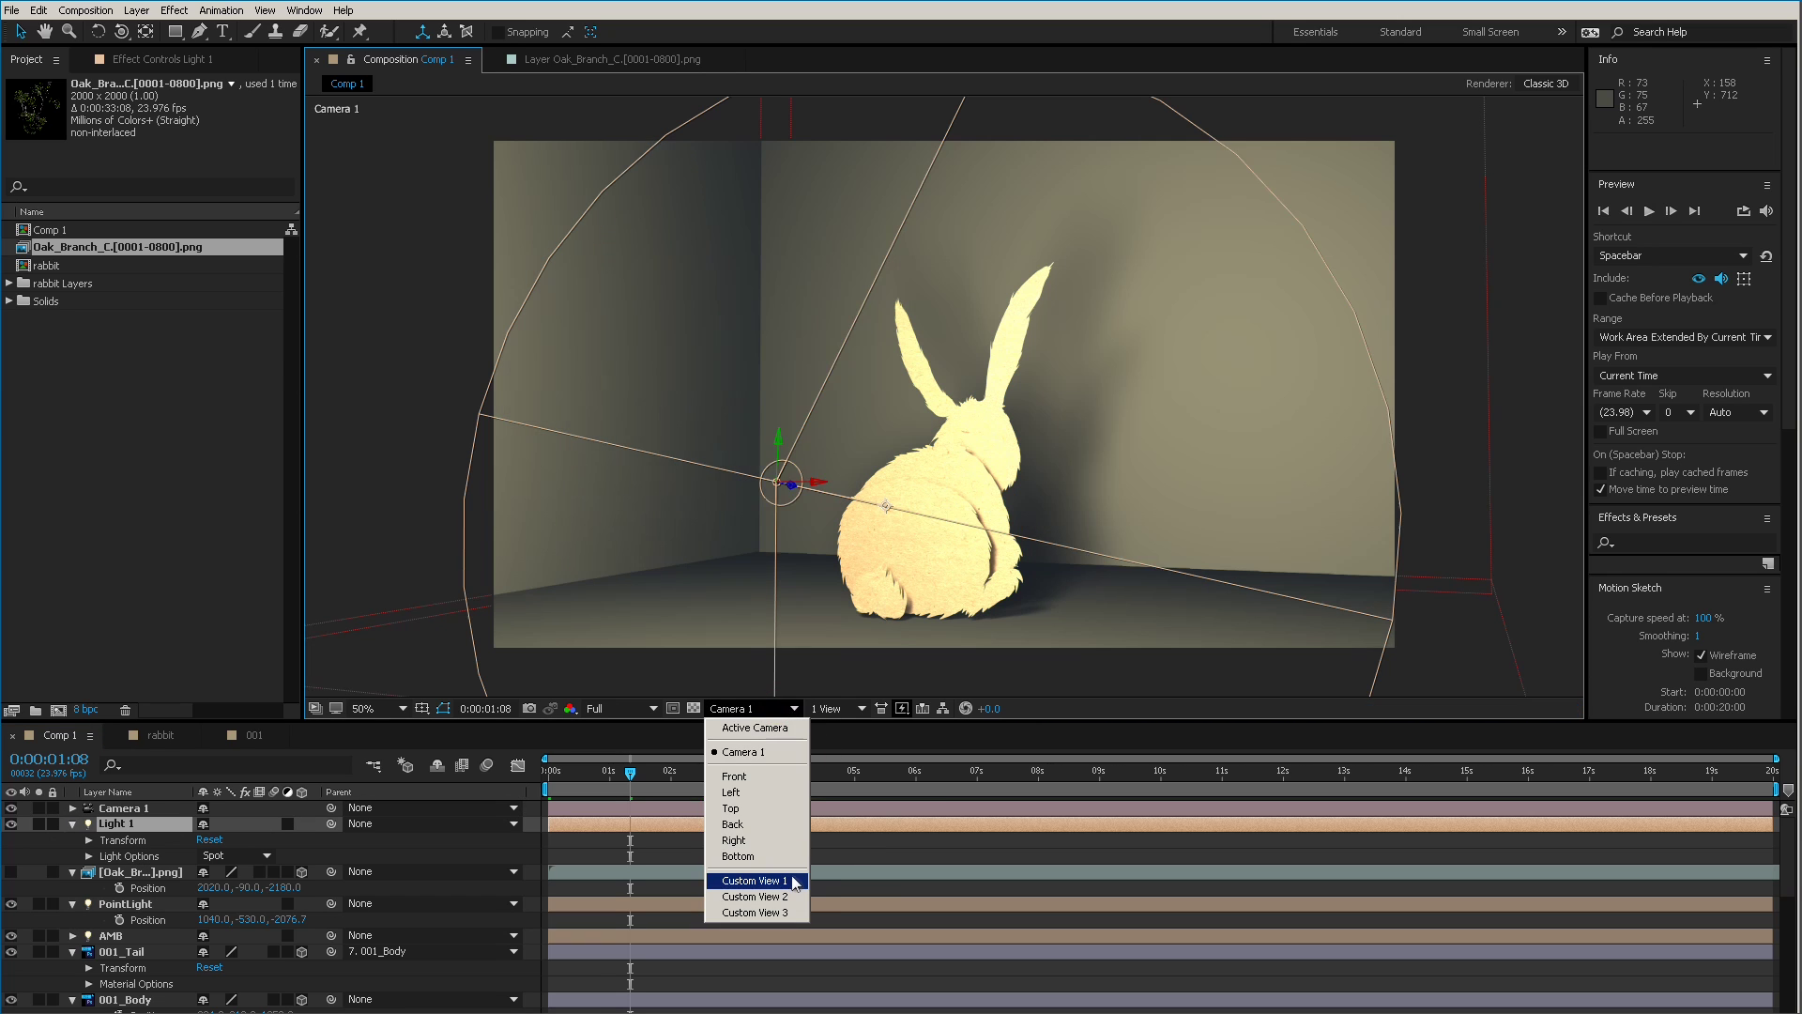
click(797, 877)
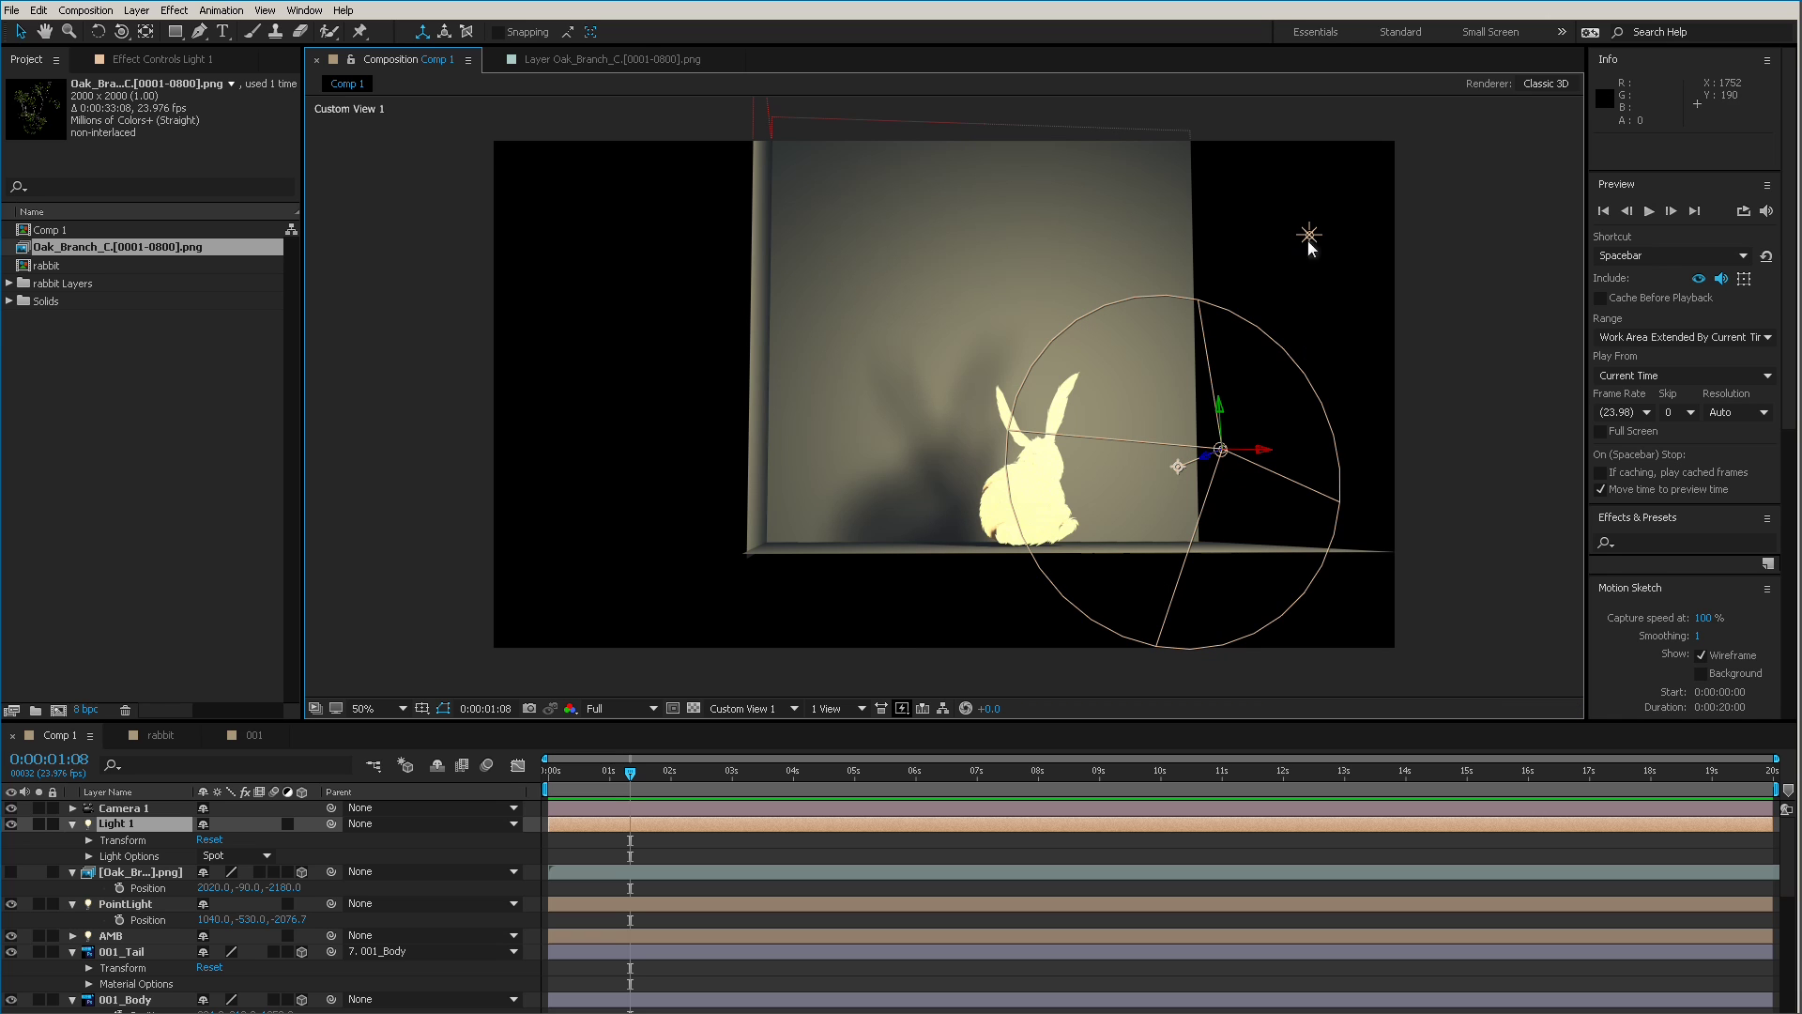
key(c)
drag(1241, 442, 1126, 563)
click(89, 840)
mouse_move(242, 871)
mouse_down()
mouse_move(204, 882)
mouse_move(221, 883)
mouse_up()
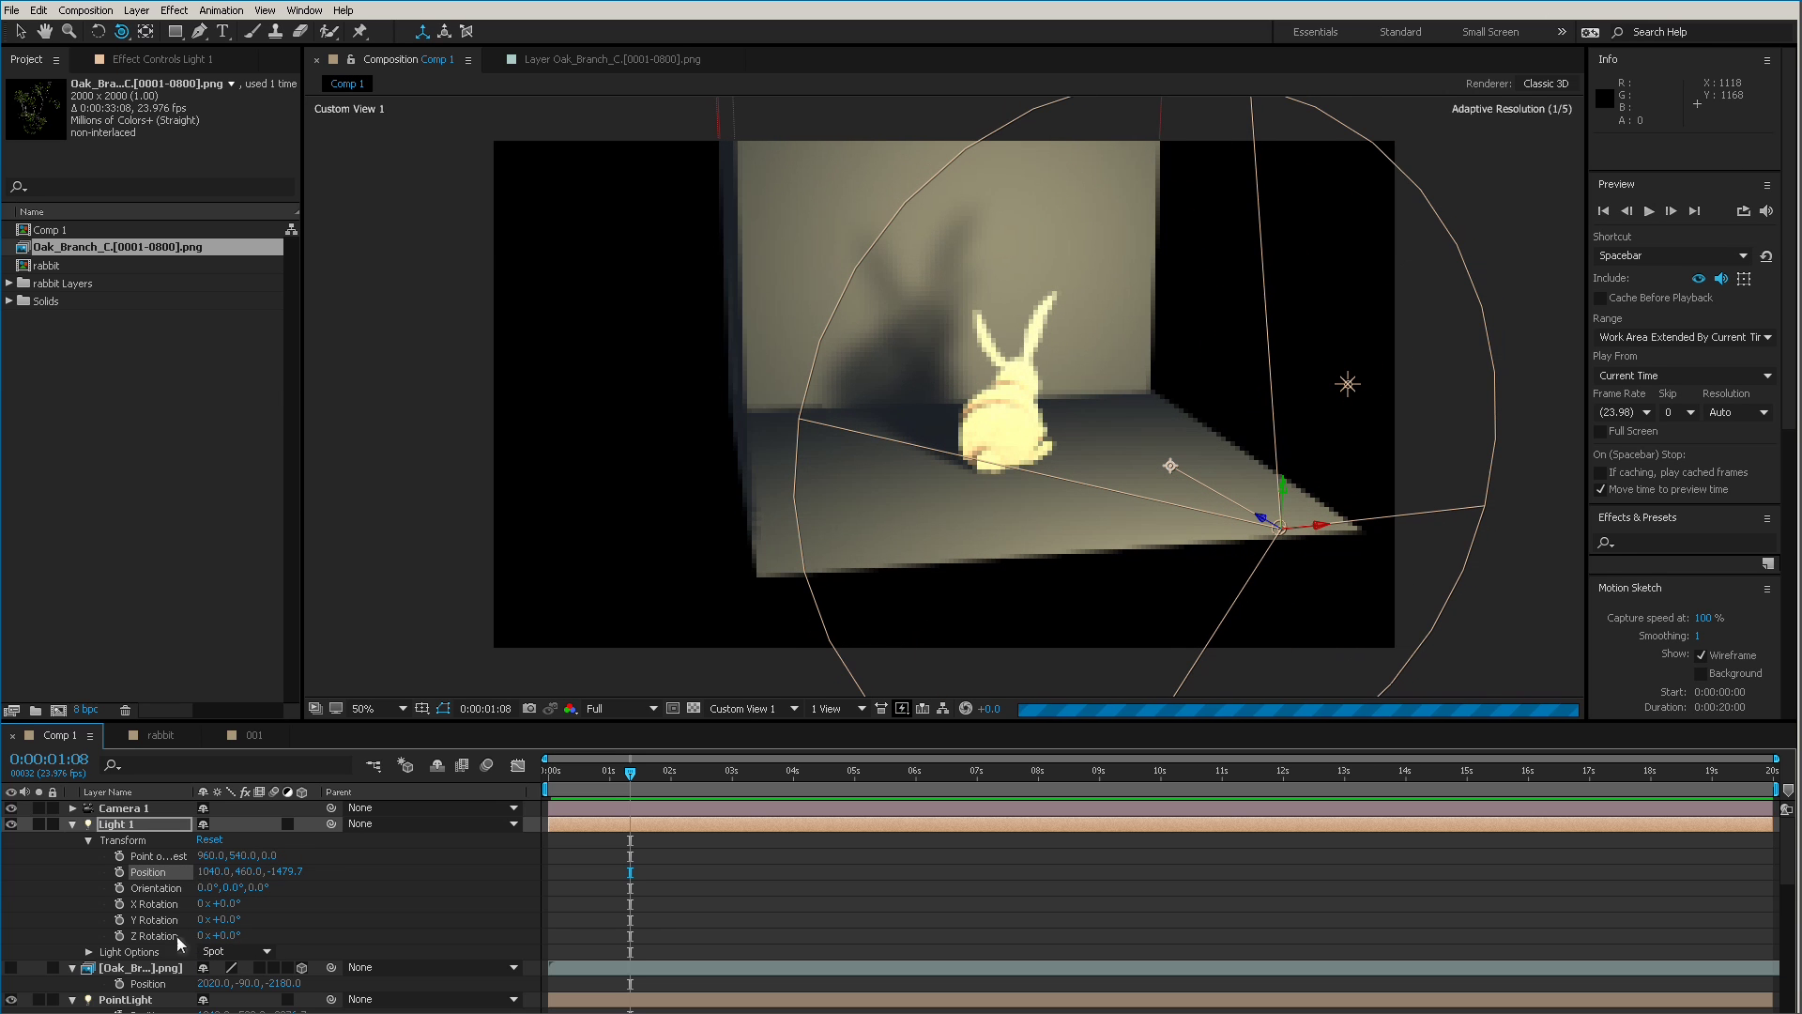
click(89, 950)
mouse_move(218, 899)
mouse_down()
mouse_move(151, 909)
mouse_move(188, 905)
mouse_up()
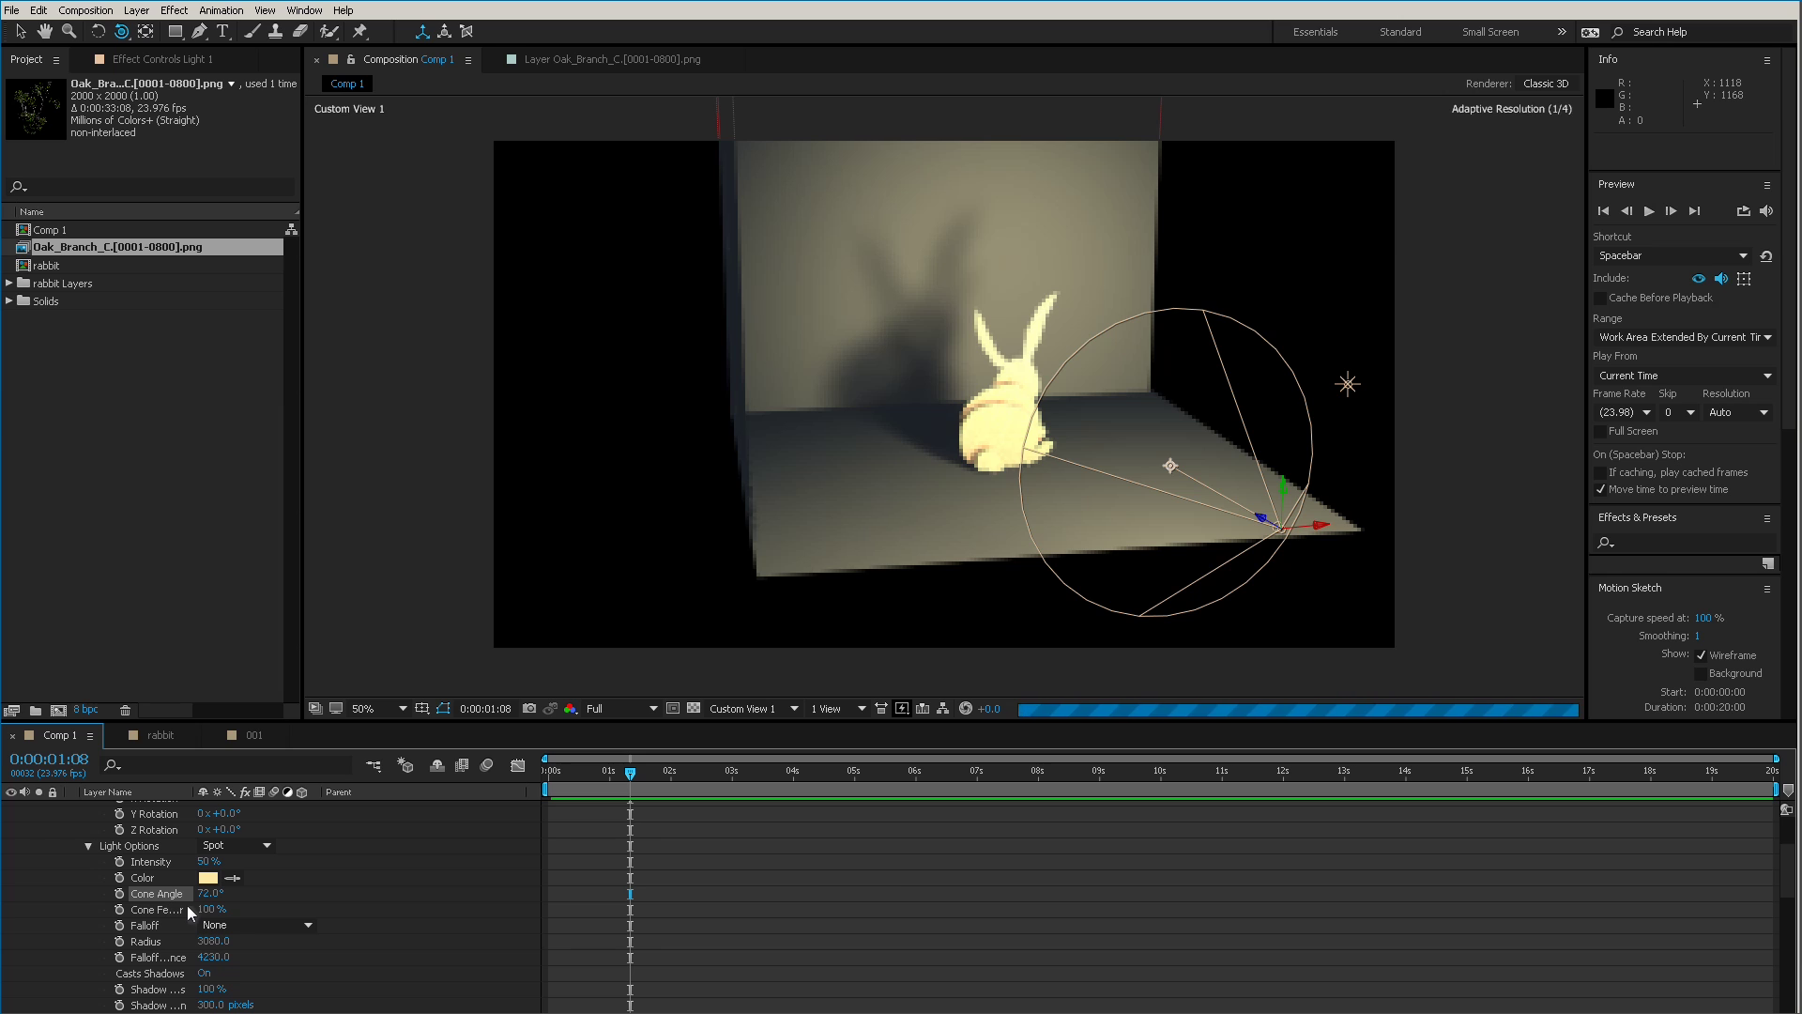
Move Light 1 high above and in front of the room, to position 100, -3260, -4829.7.
key(comma)
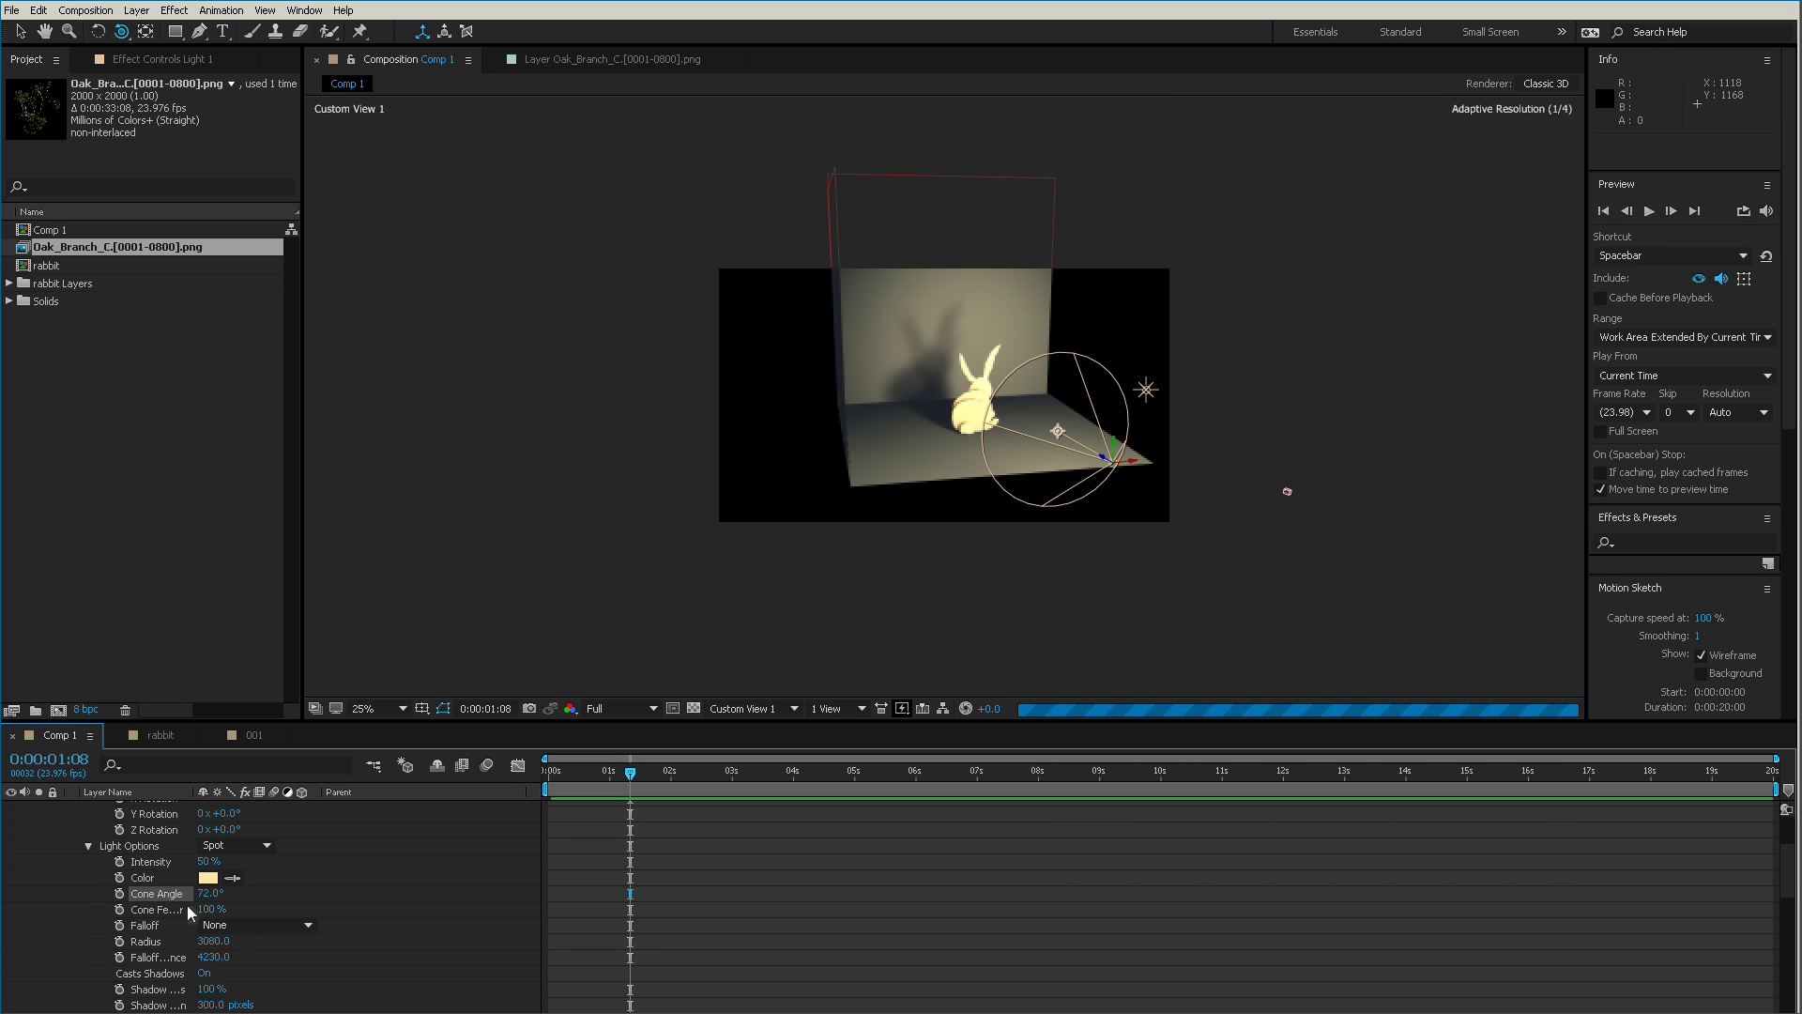
key(p)
drag(257, 824, 8, 873)
drag(297, 824, 171, 872)
drag(257, 824, 28, 873)
drag(214, 824, 705, 842)
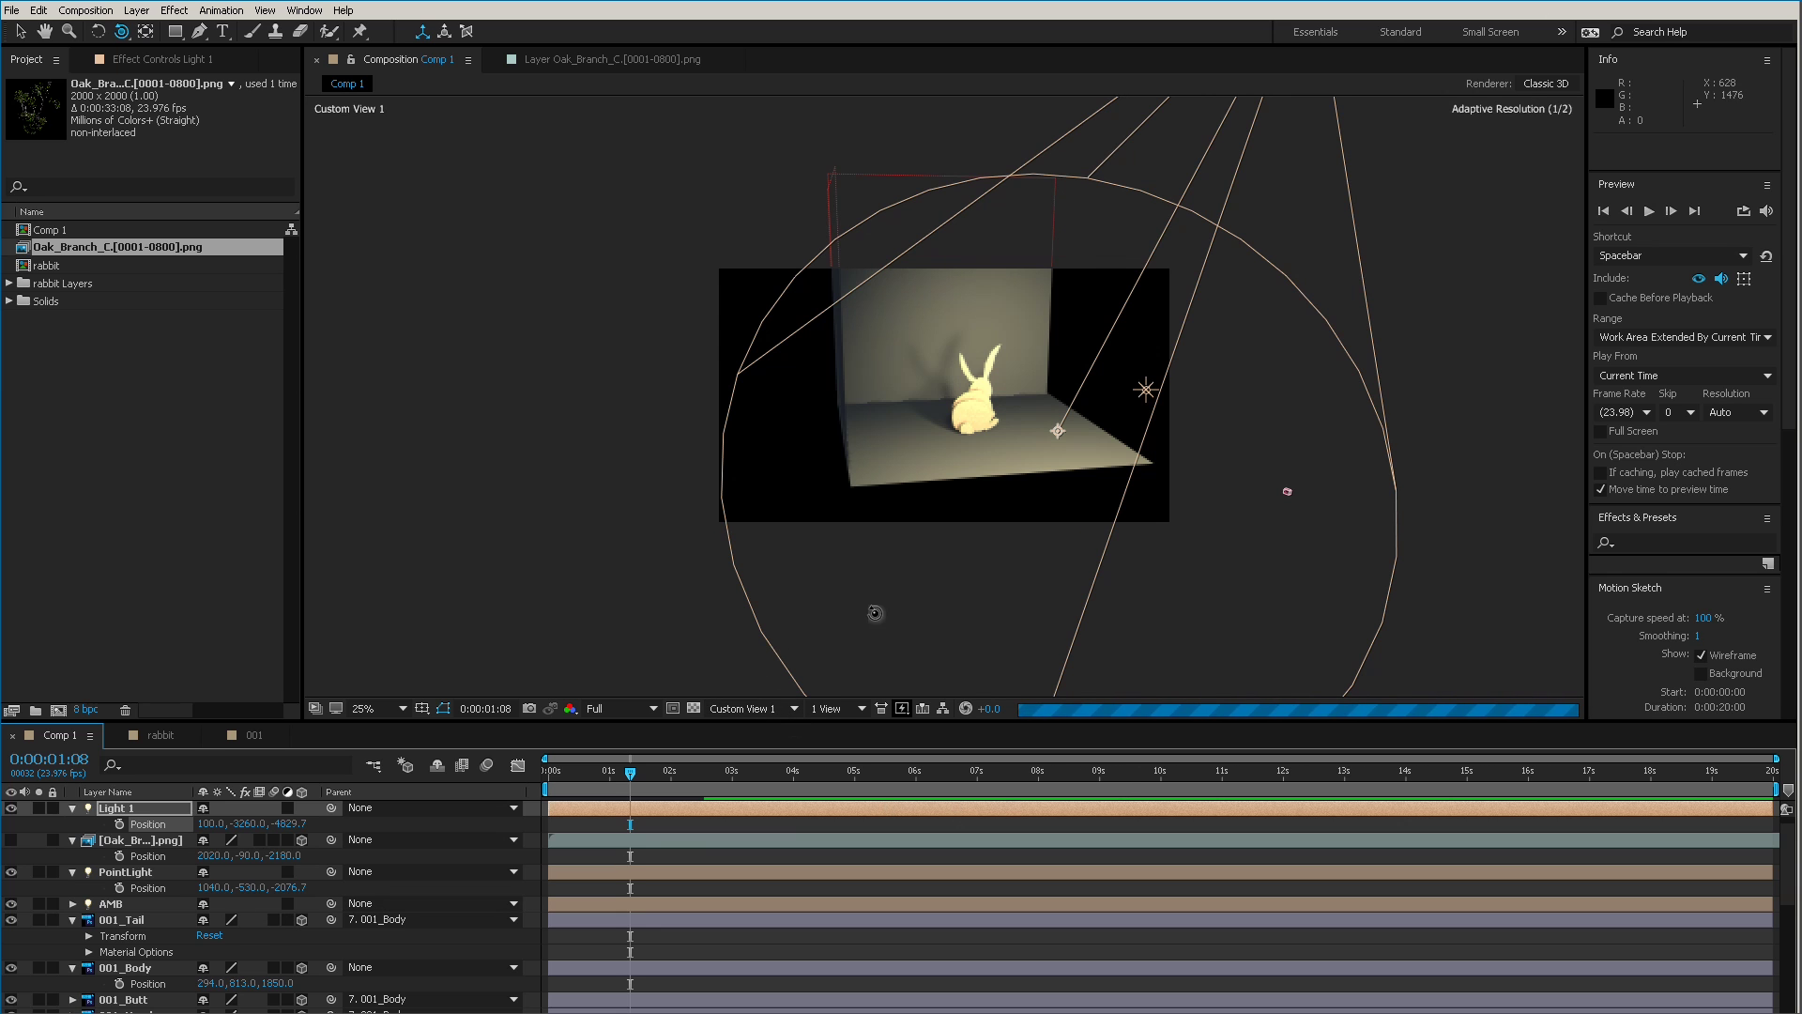
Raise Light 1 further above the room, to position 100, -4280, -4759.7.
drag(917, 606, 1104, 523)
key(period)
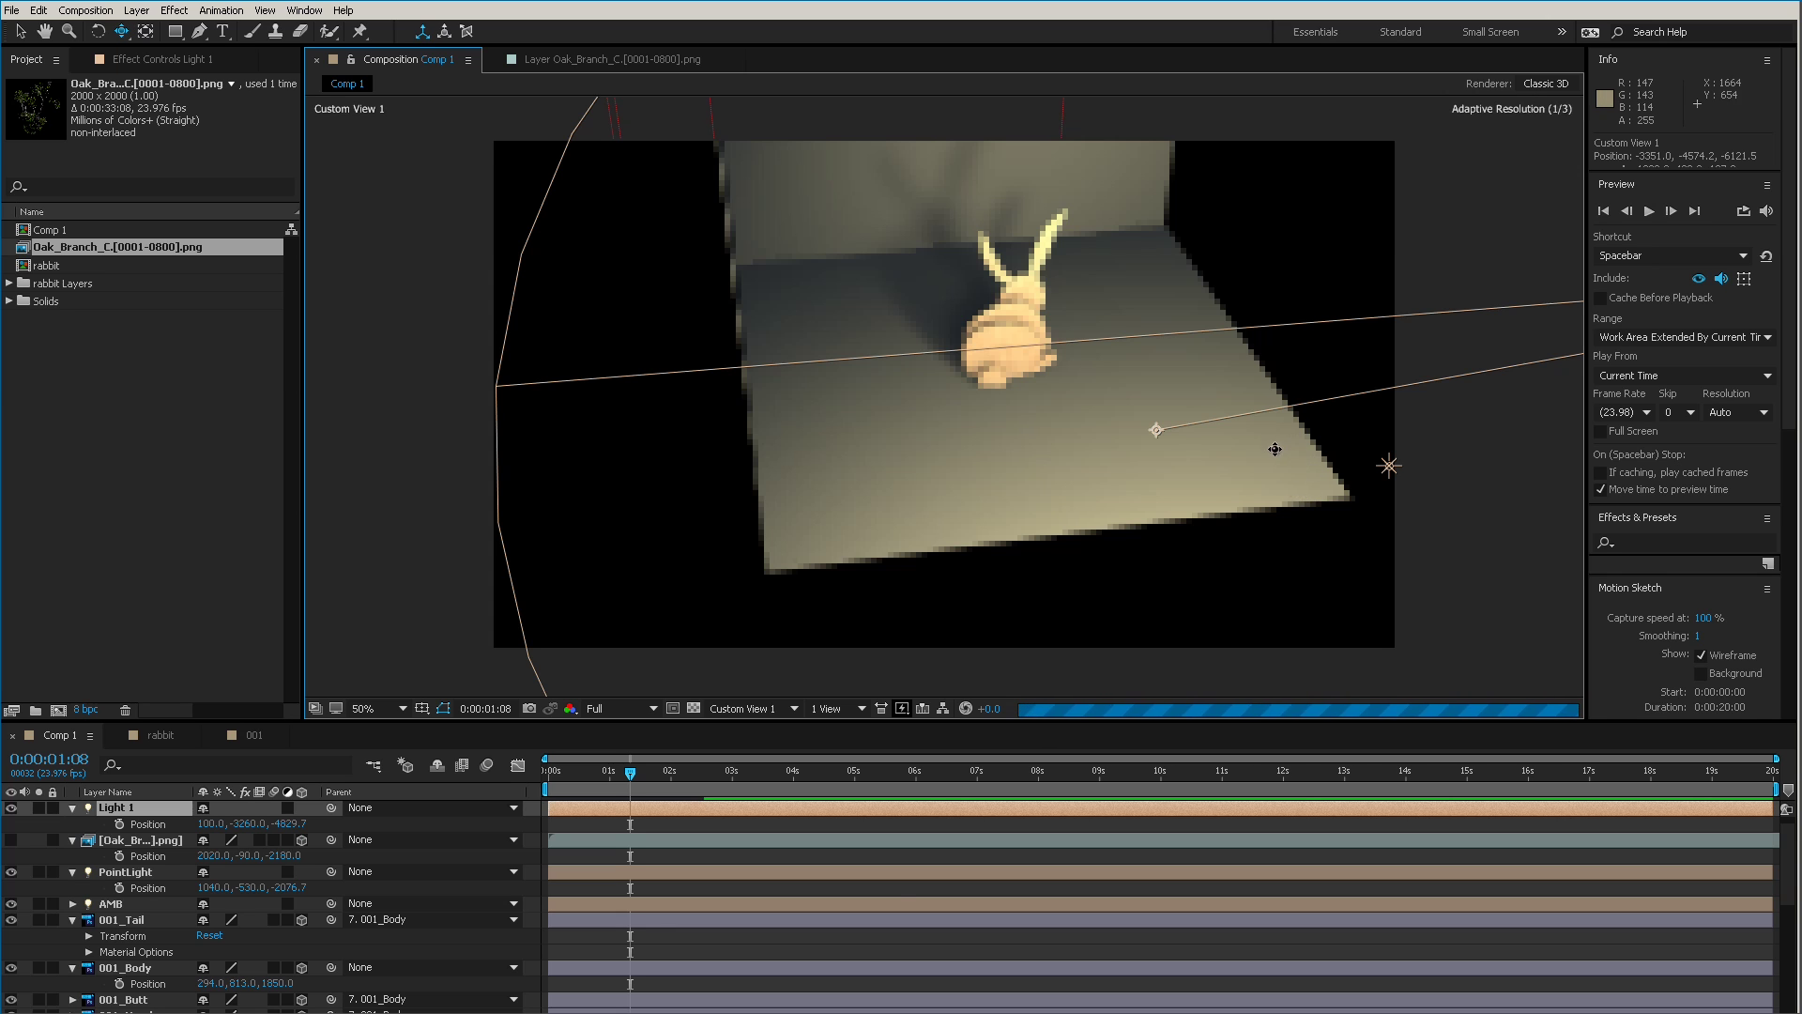
drag(1307, 413, 1215, 493)
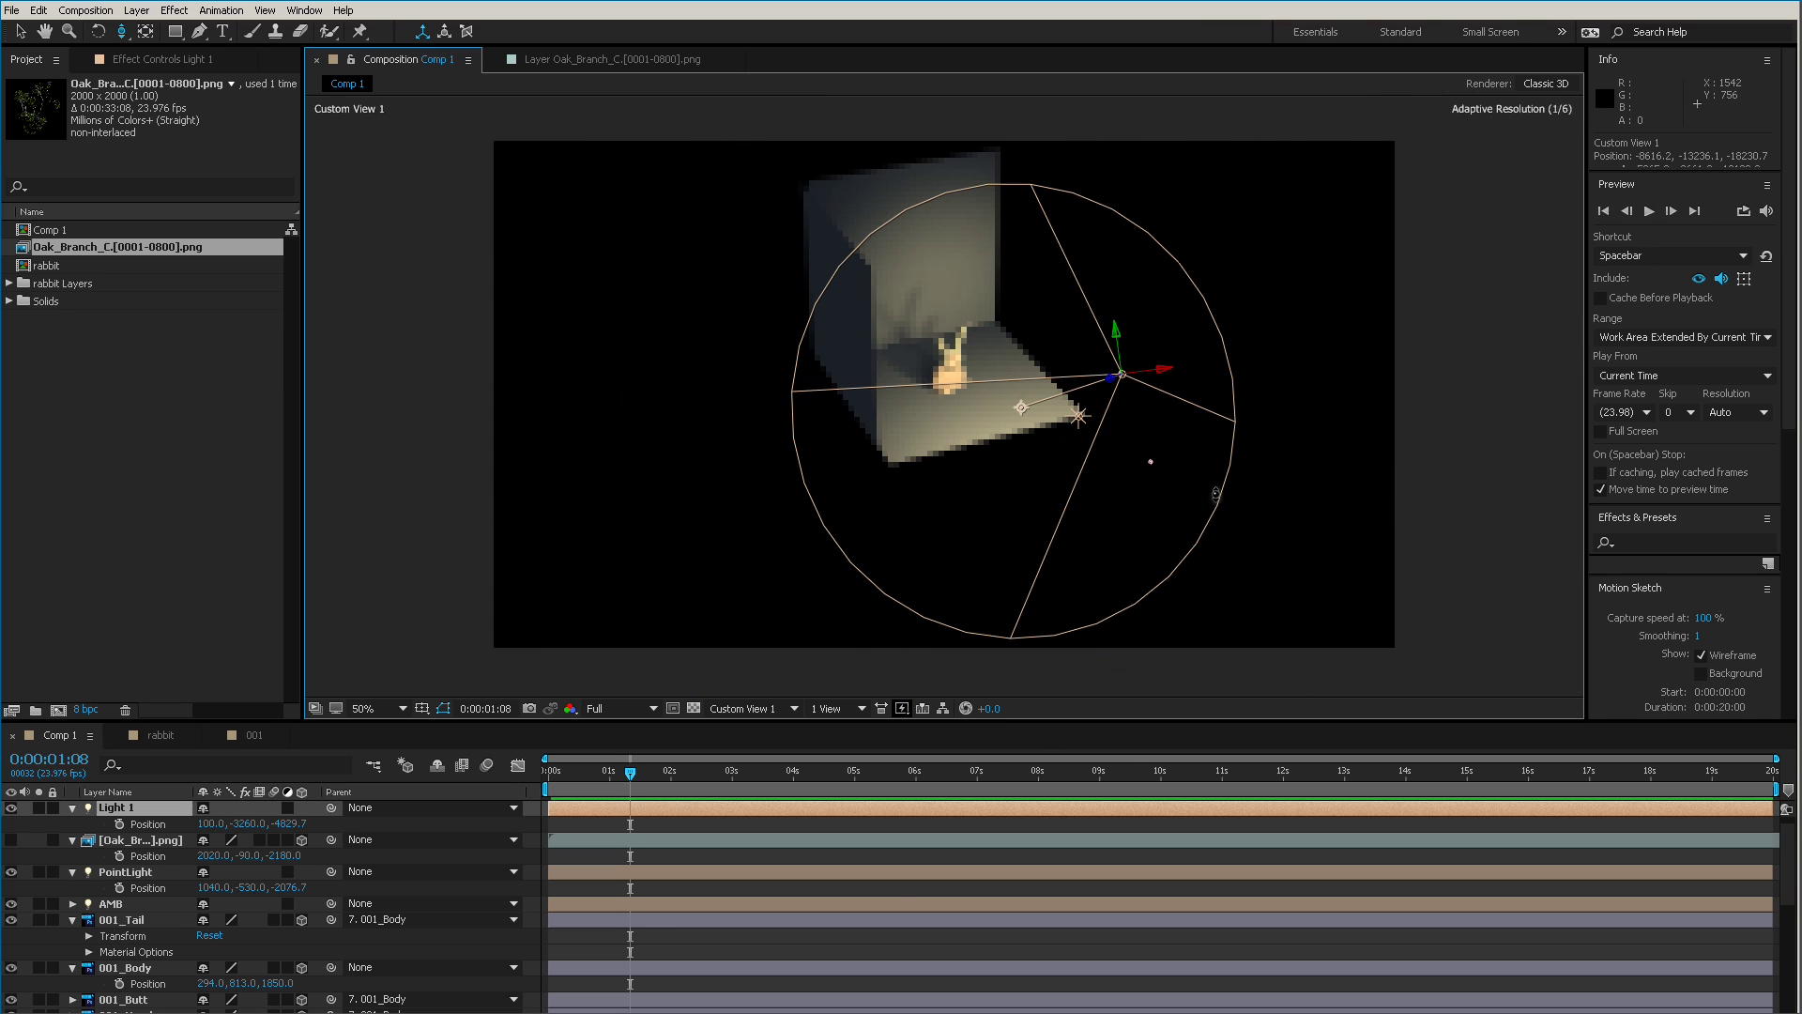
drag(1222, 494, 1164, 619)
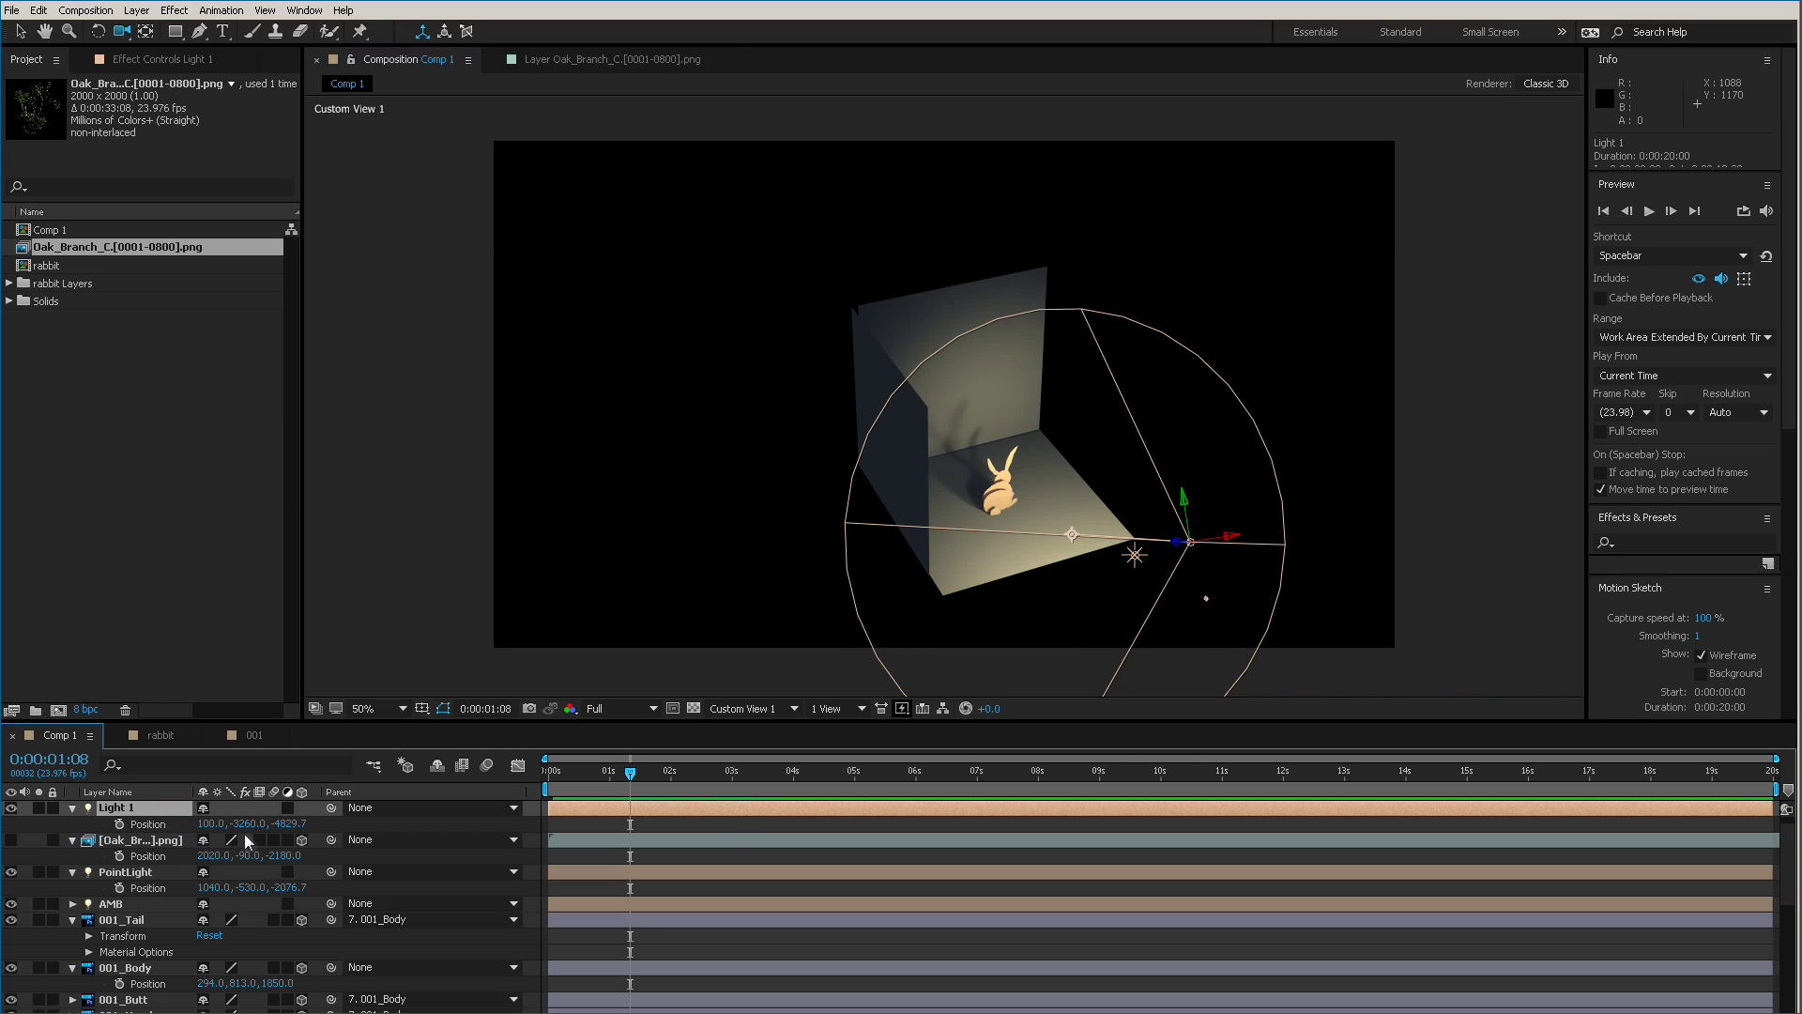
drag(294, 823, 253, 875)
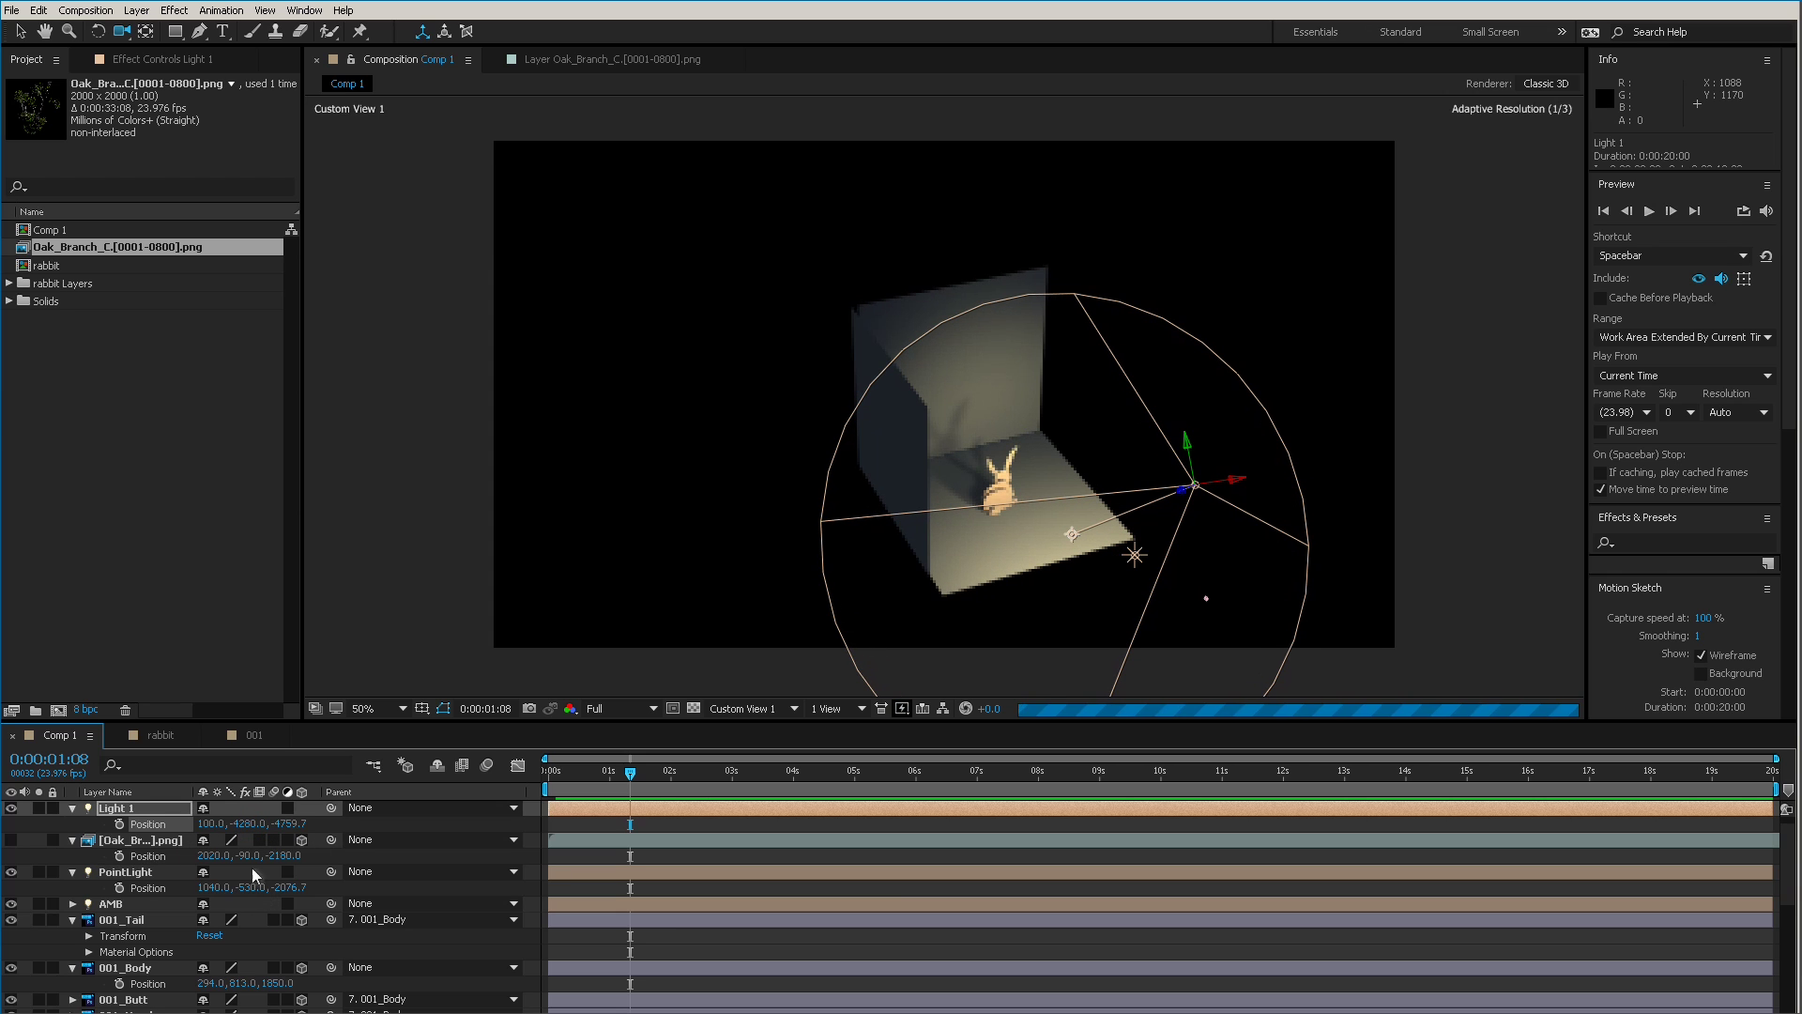
Aim Light 1 deeper into the room by setting its point of interest to 100, 540, 3130.
click(72, 809)
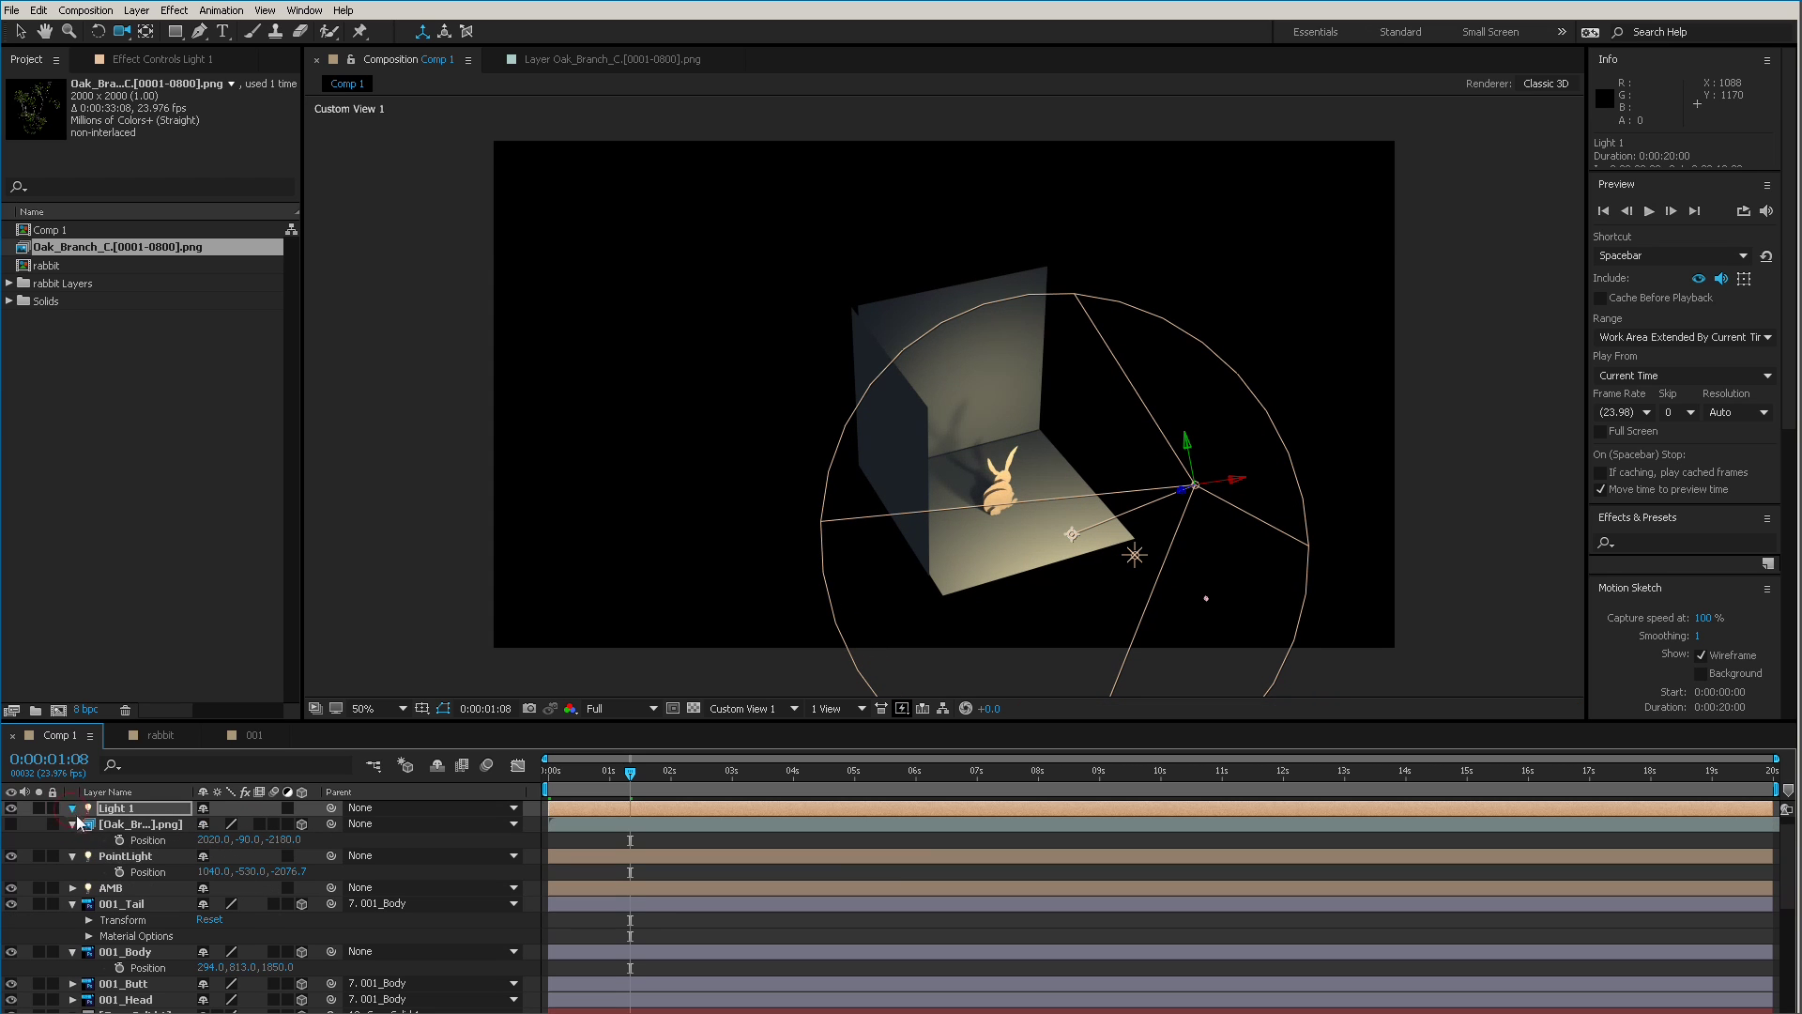
click(89, 936)
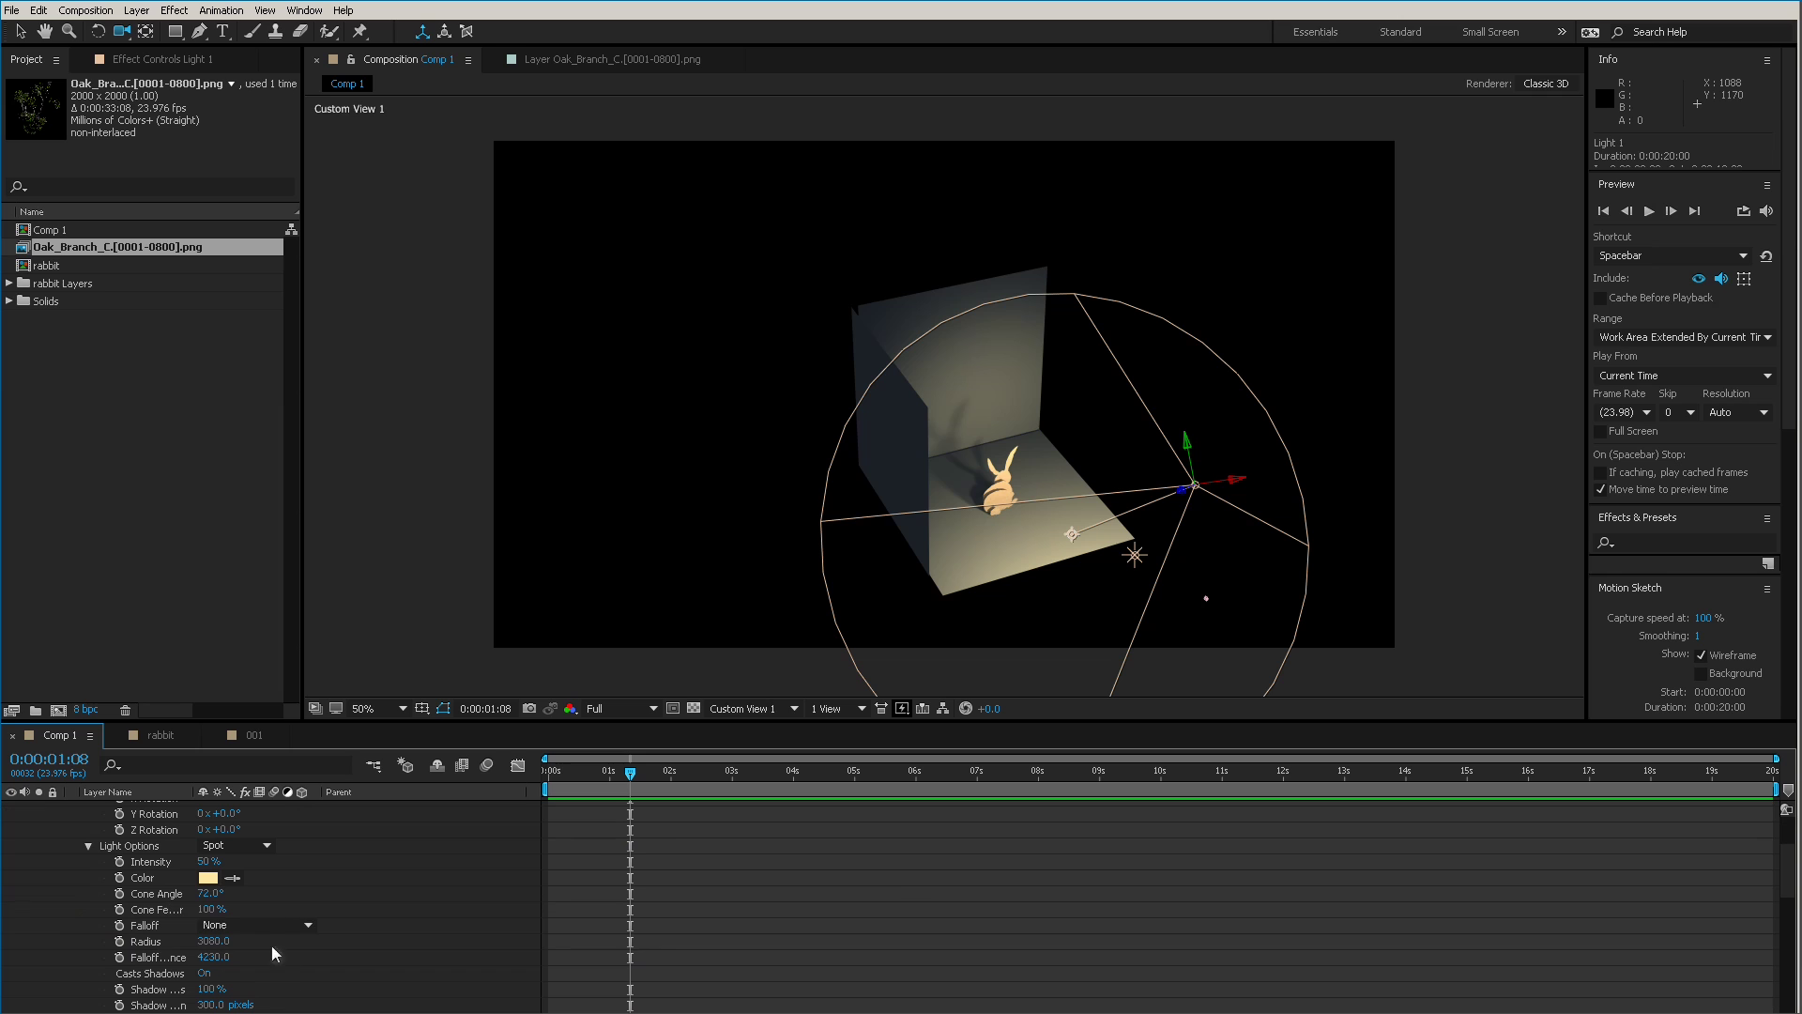
click(87, 846)
scroll(1057, 907, up, 3)
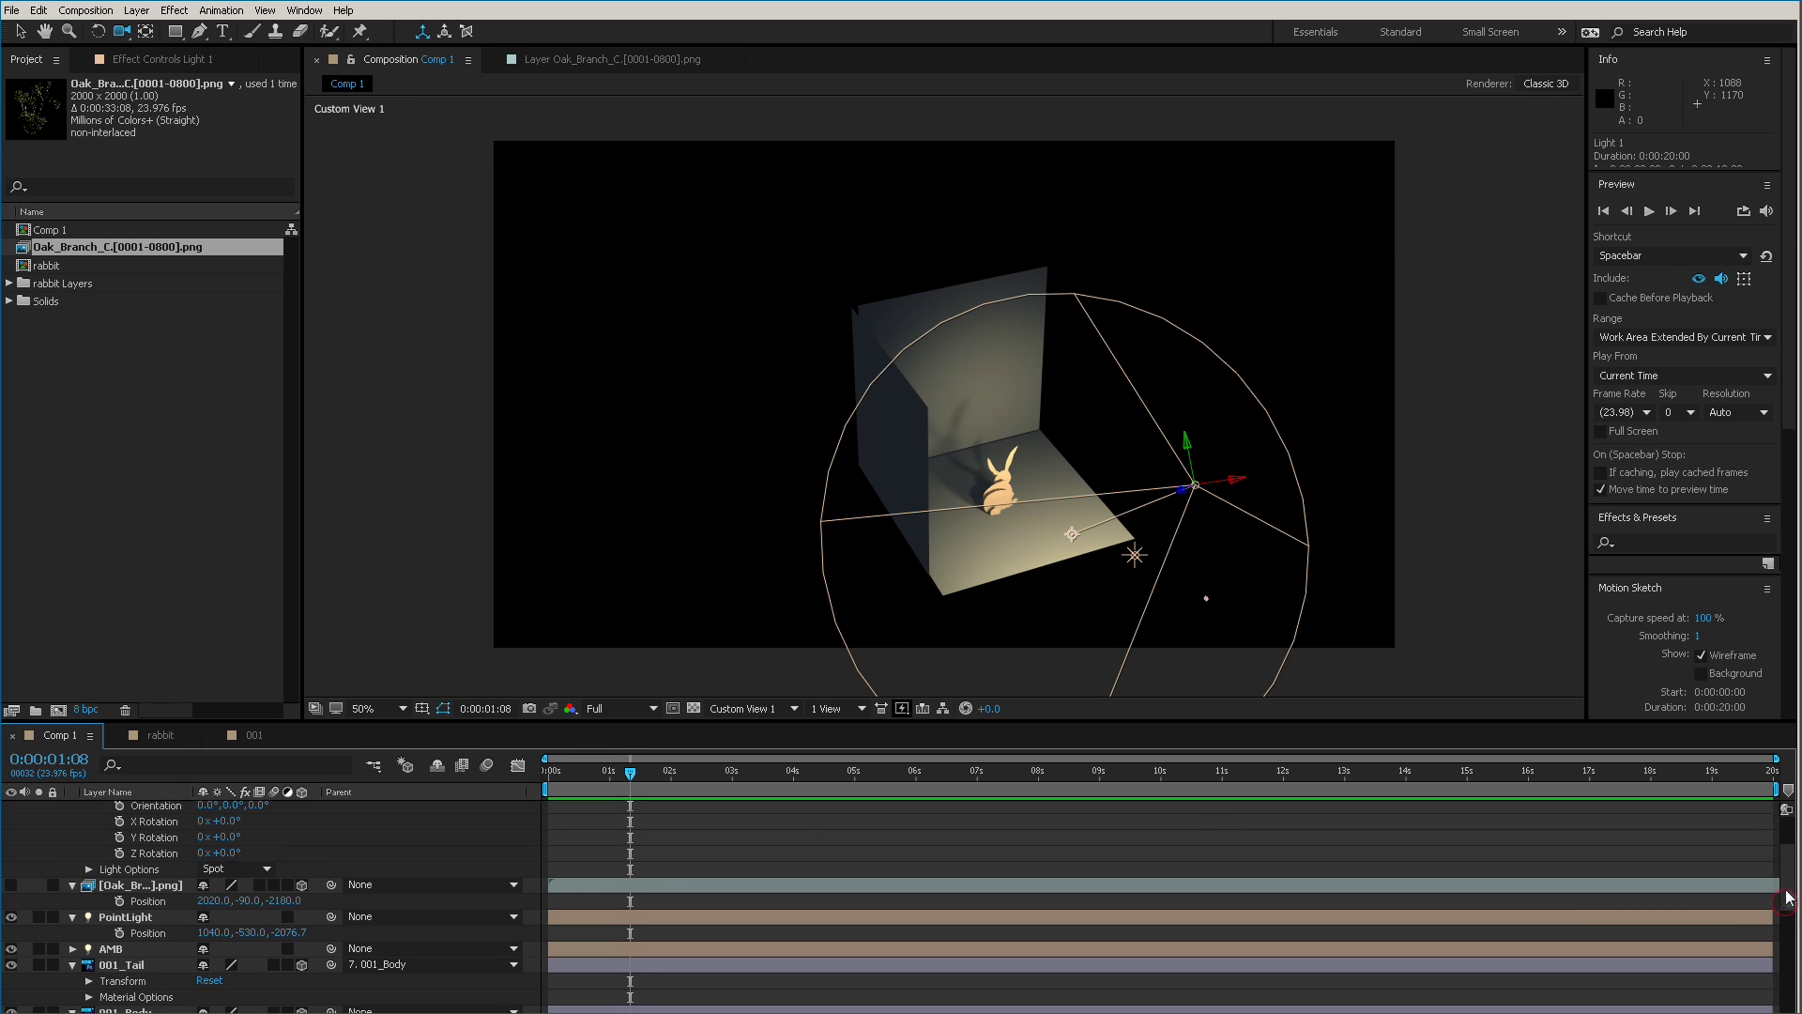
drag(264, 834, 498, 764)
drag(211, 826, 127, 836)
Narrow Light 1's cone angle to 61° and check the cone's coverage of the room from several angles.
drag(1267, 527, 938, 582)
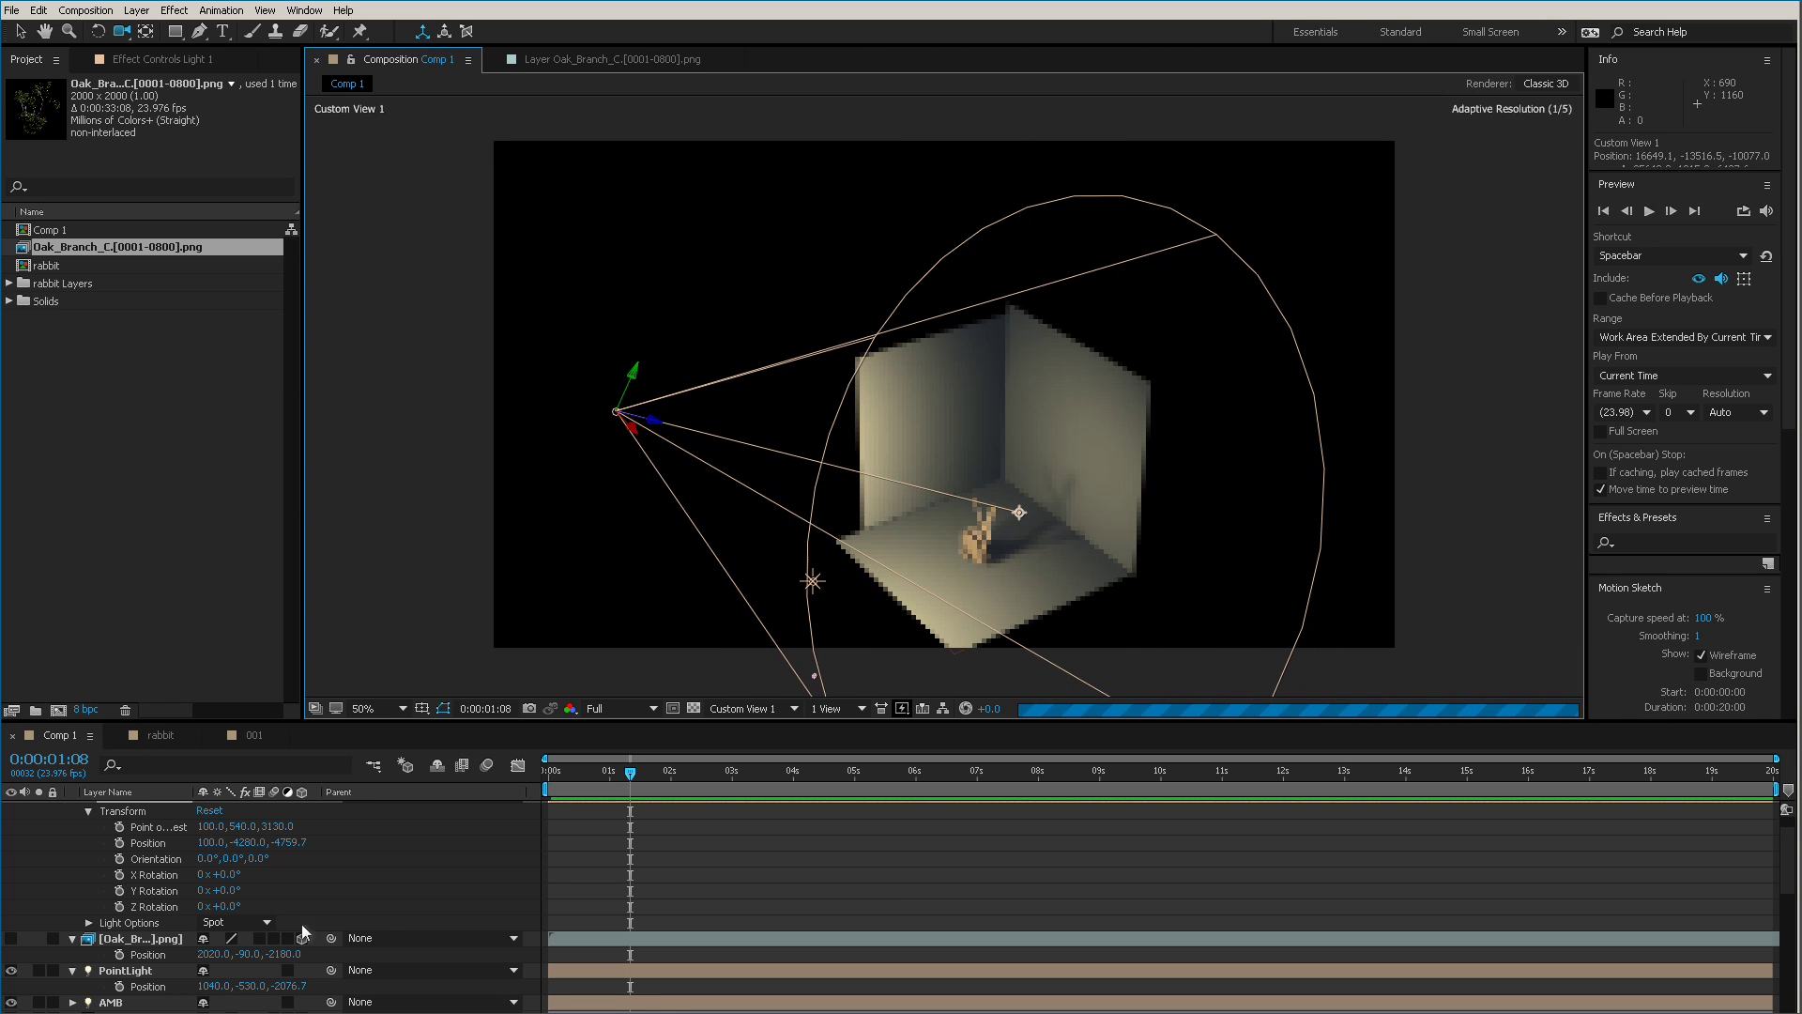
click(89, 923)
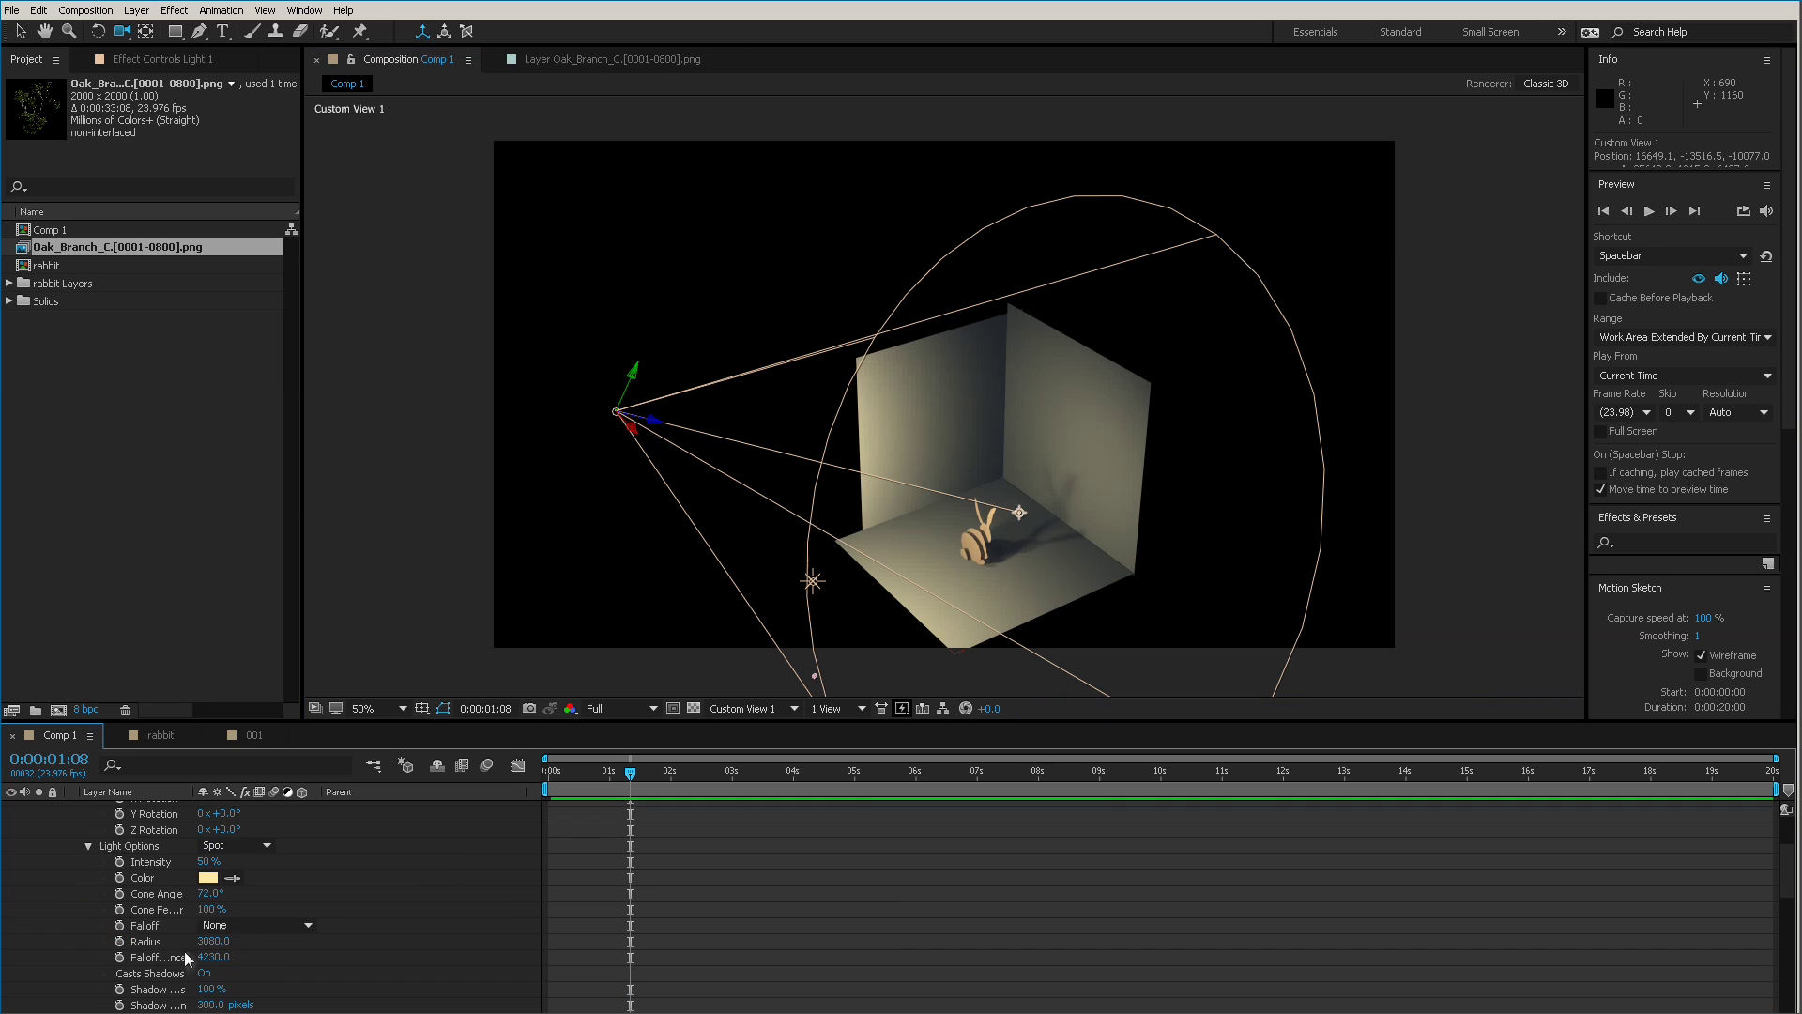
mouse_move(234, 893)
mouse_down()
mouse_move(251, 894)
mouse_move(194, 907)
mouse_move(220, 912)
mouse_up()
drag(1223, 582, 1057, 660)
Shift Light 1 sideways to an X position of 3419.
drag(1785, 876, 1788, 842)
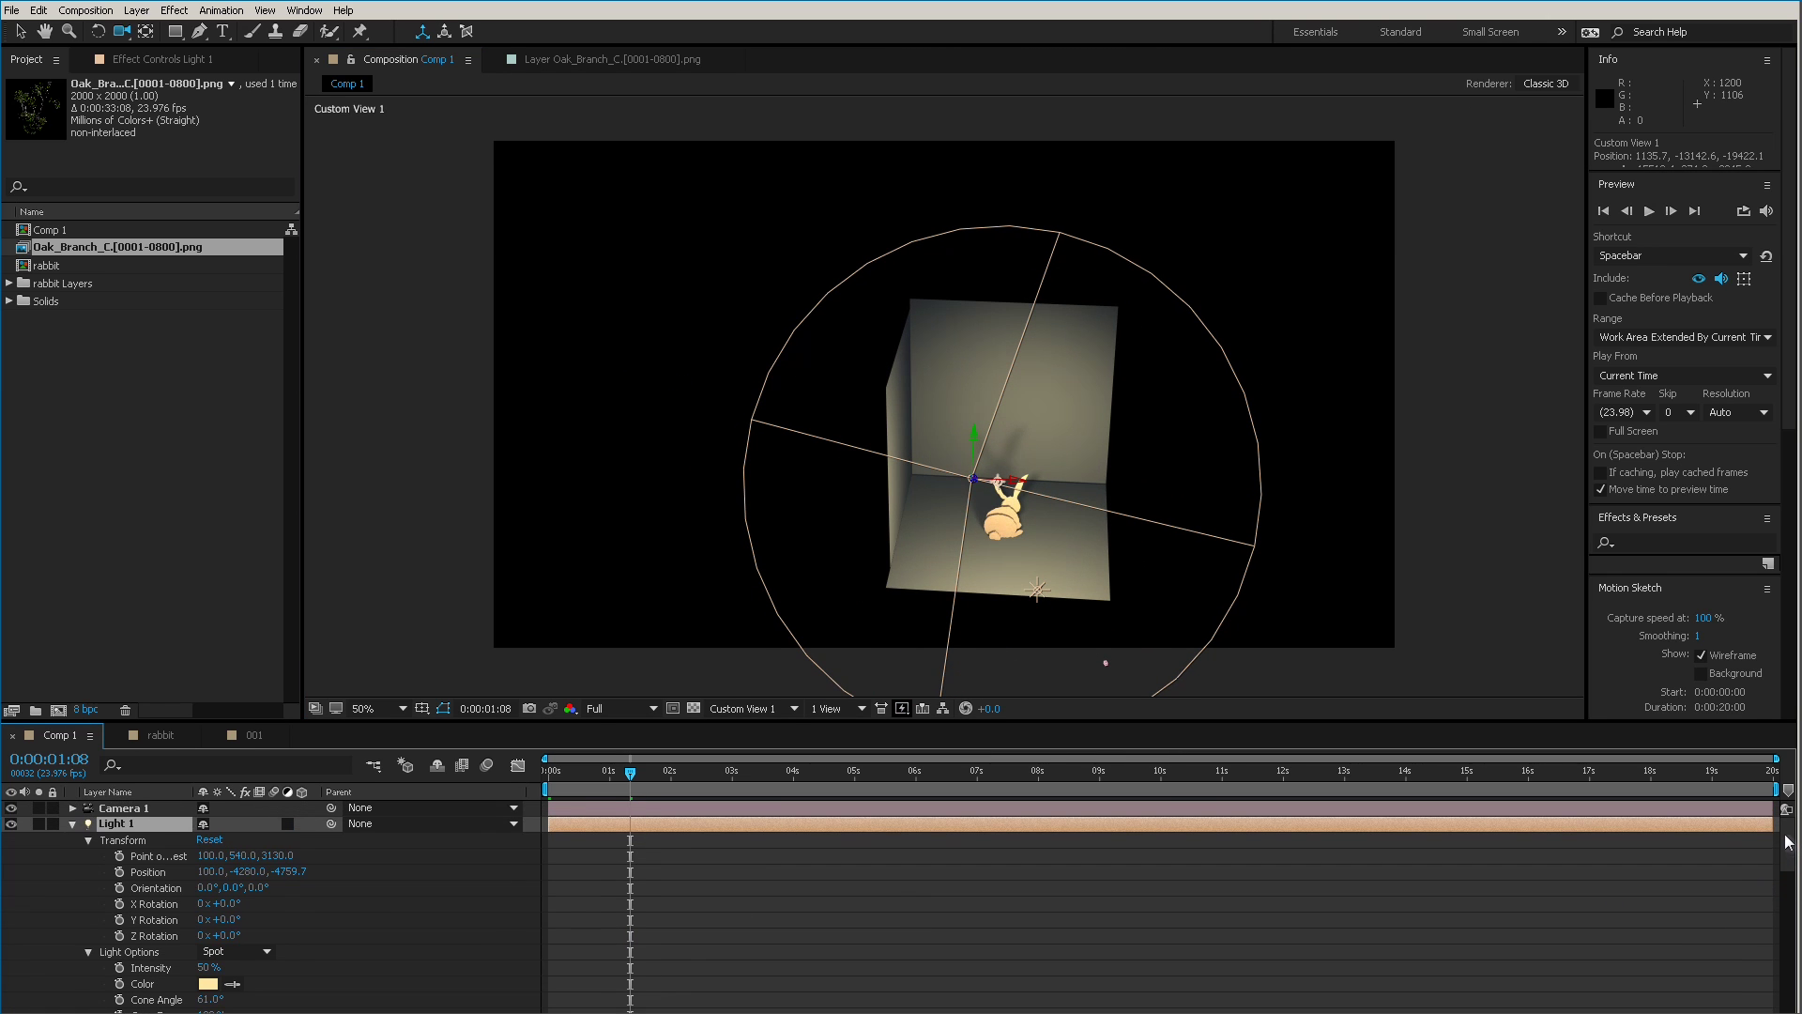
key(p)
drag(207, 839, 530, 807)
key(Return)
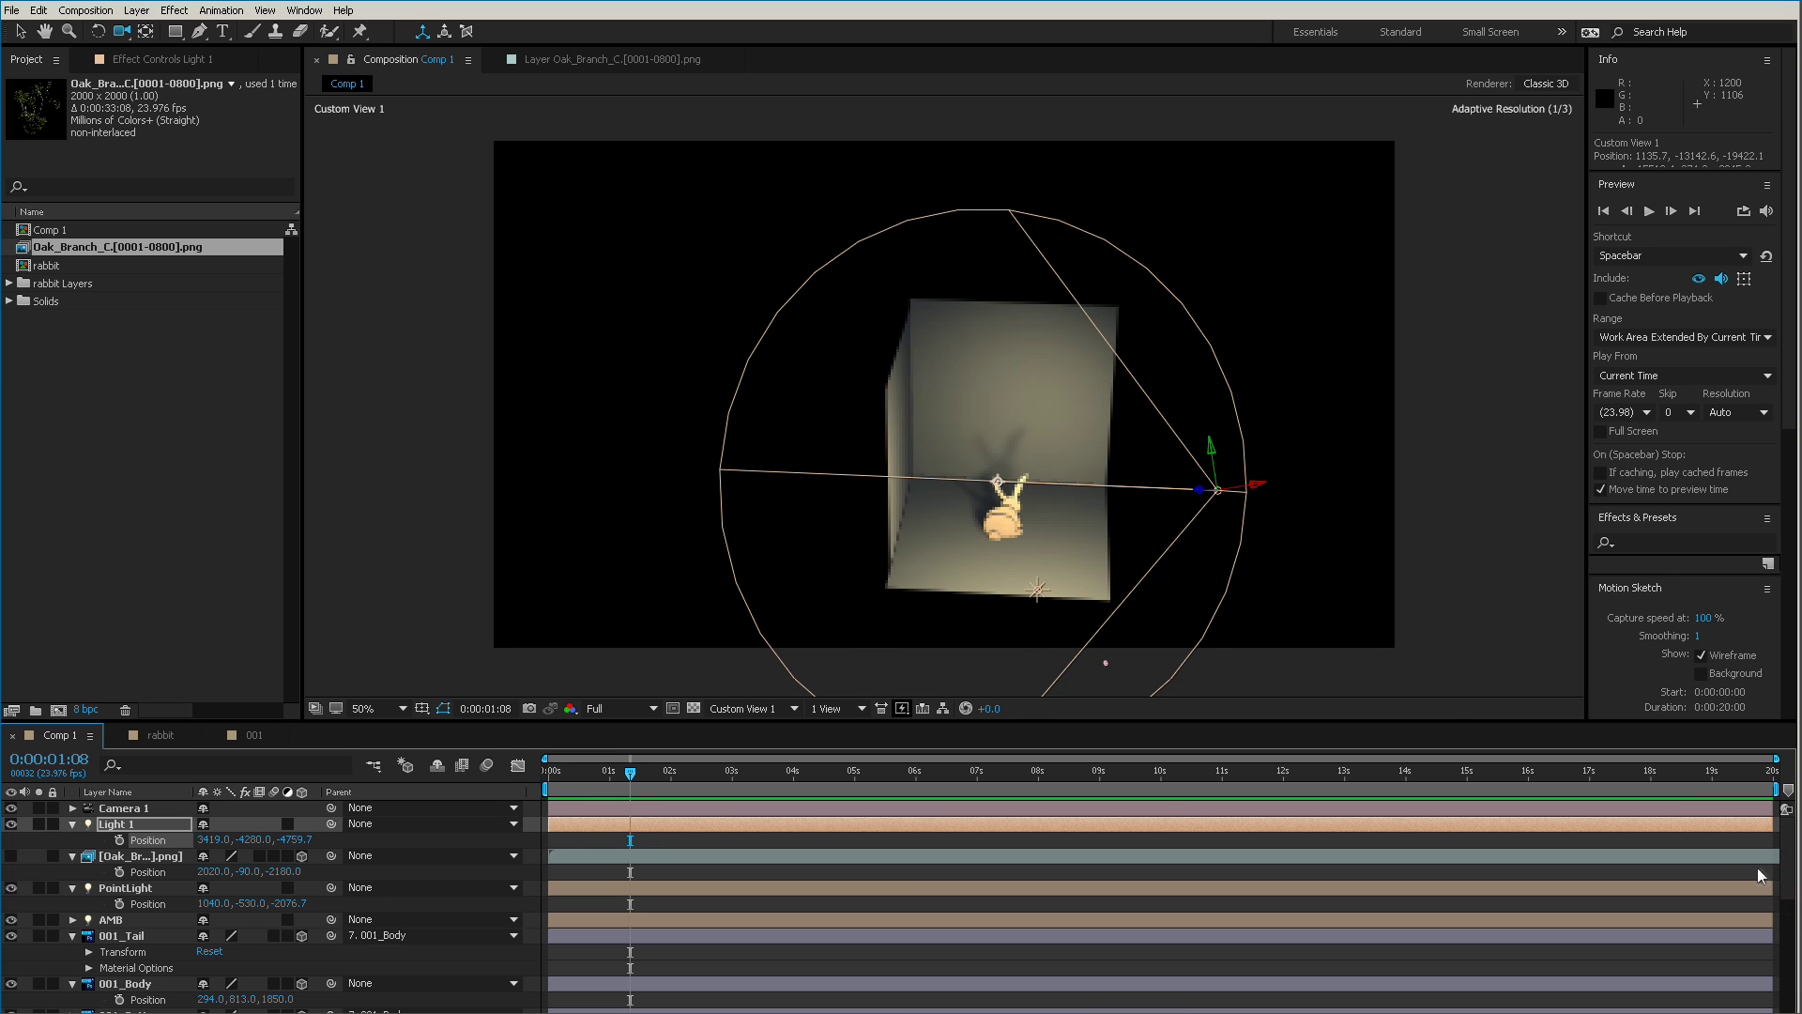
Show the oak branch layer again at the first frame and rename Light 1 as Spot_01.
click(184, 871)
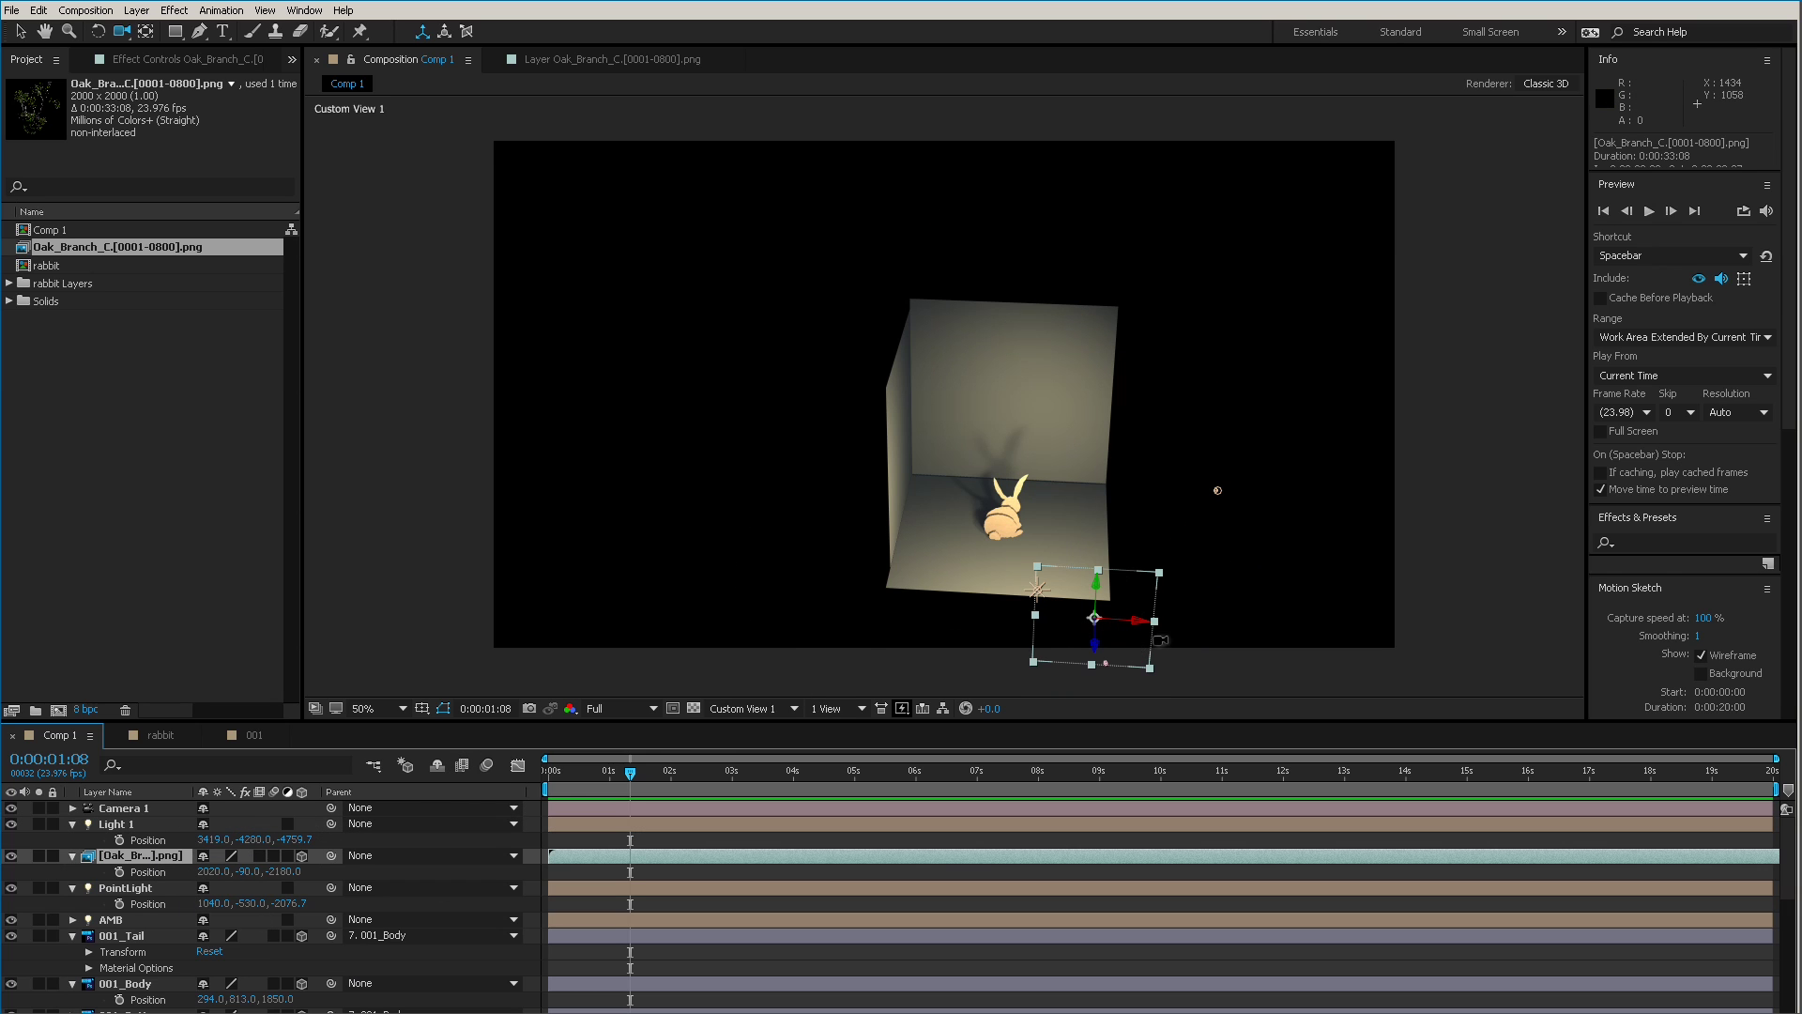
drag(715, 791, 554, 805)
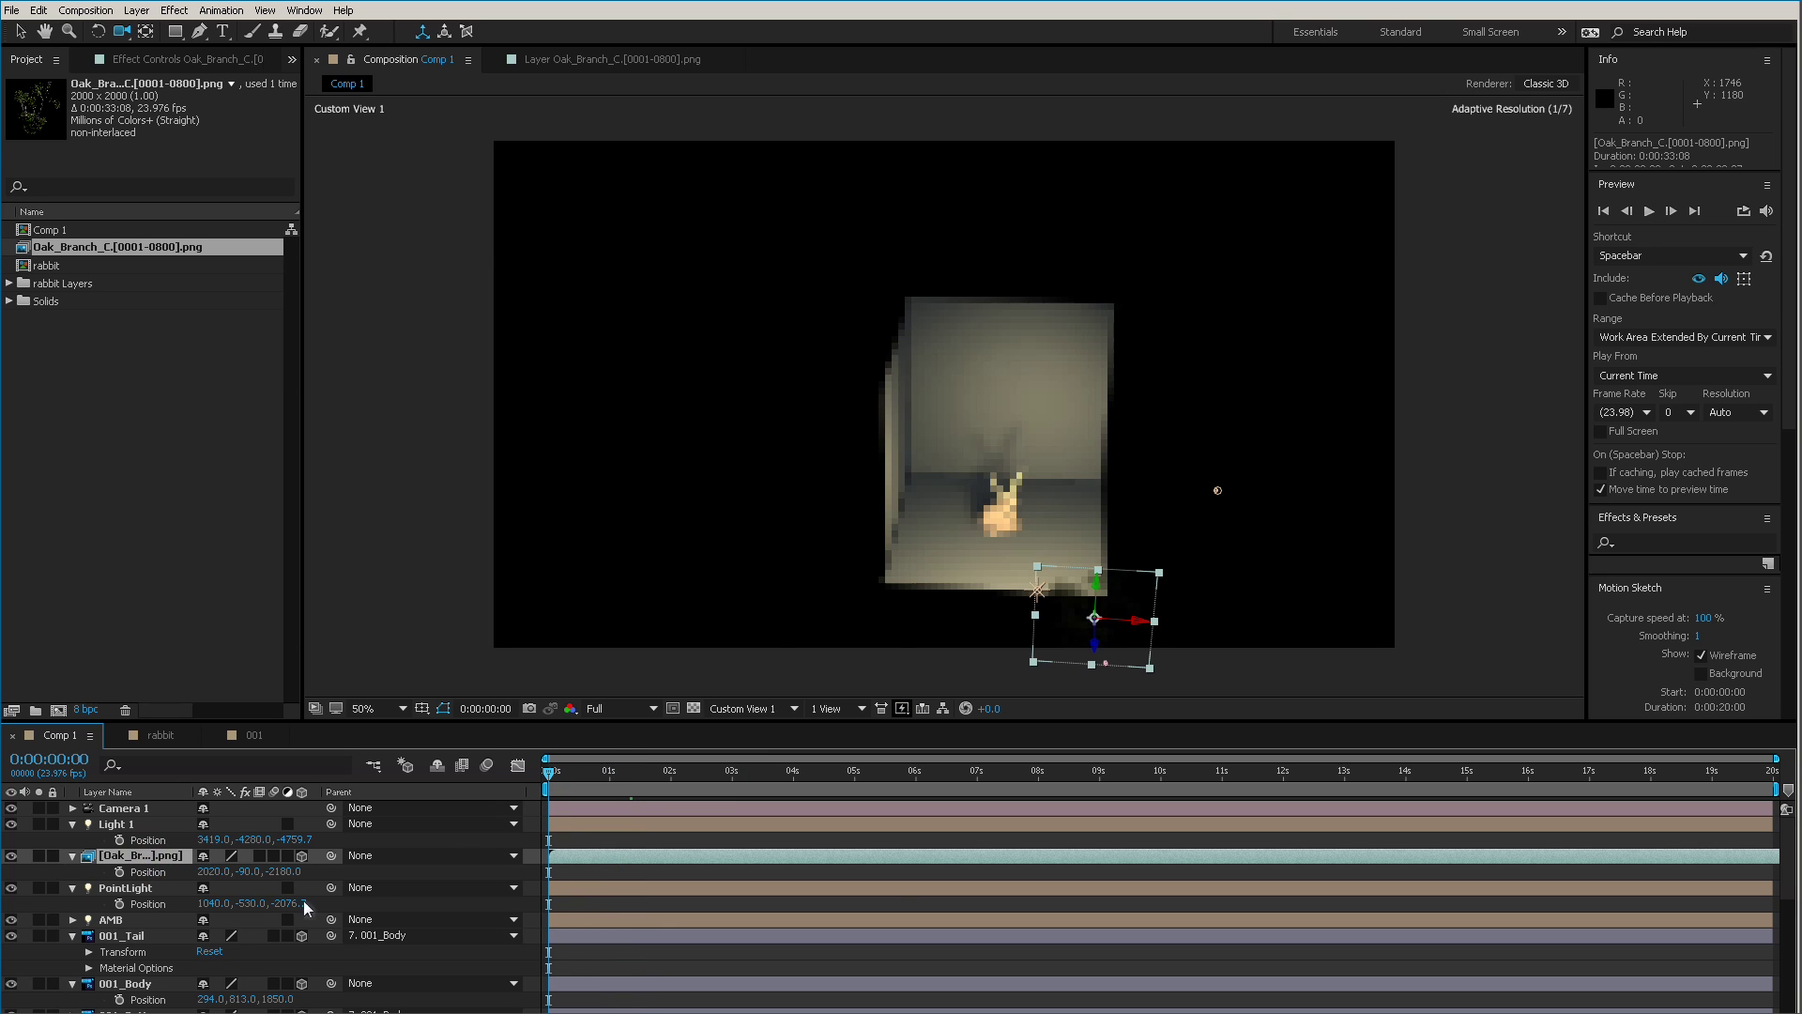
click(143, 824)
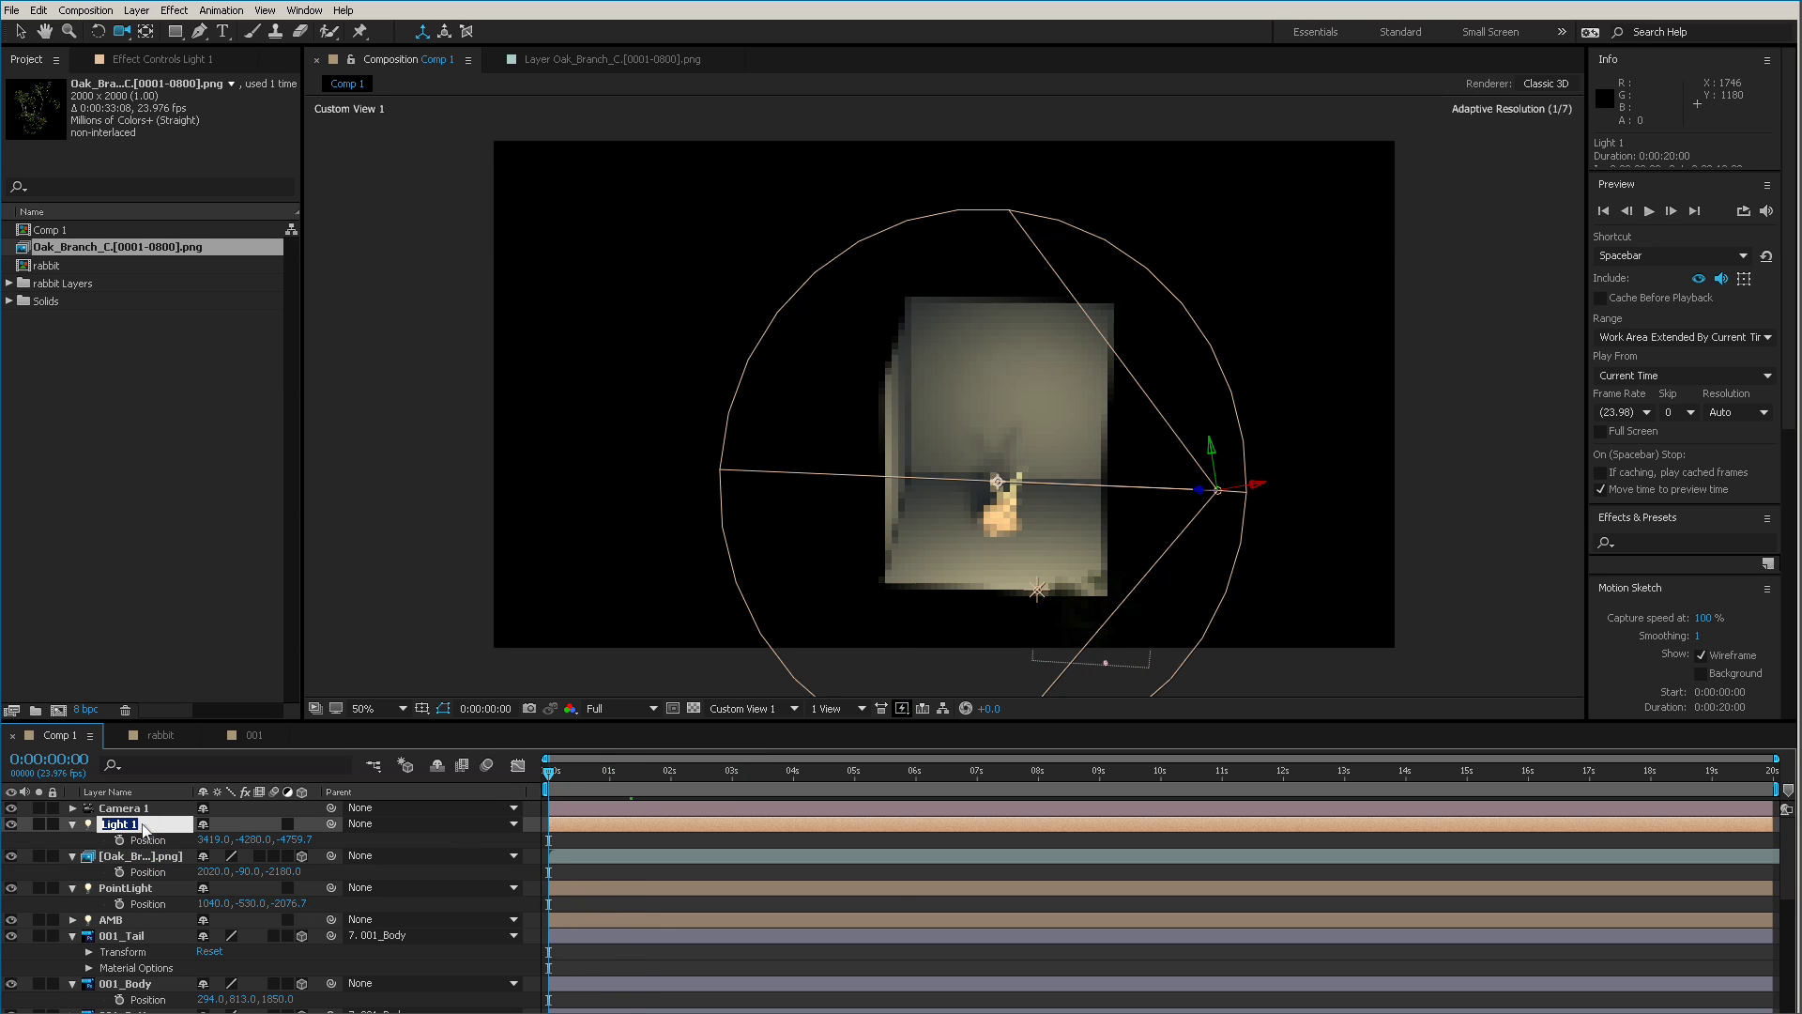
text(Spot_01)
key(Return)
Parent the oak branch layer to Spot_01 and set its position to 0, 0, 0.
click(150, 856)
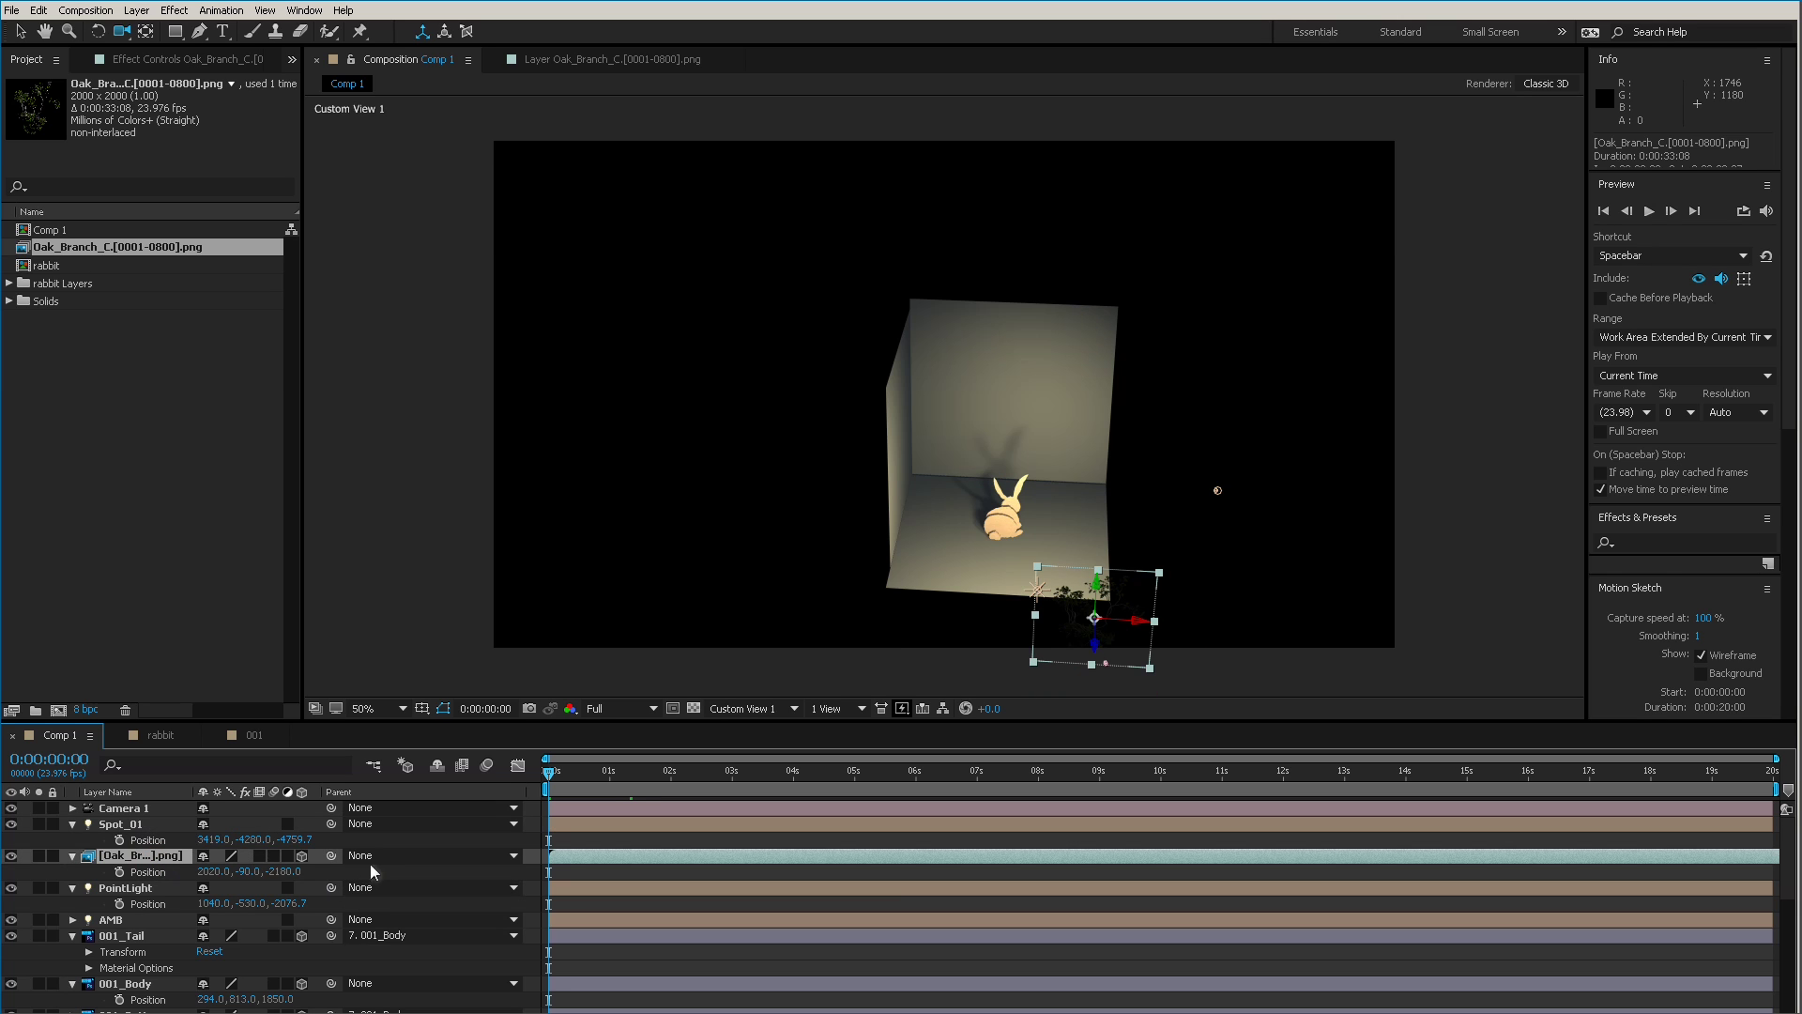
drag(330, 855, 148, 820)
click(286, 872)
text(0)
key(Return)
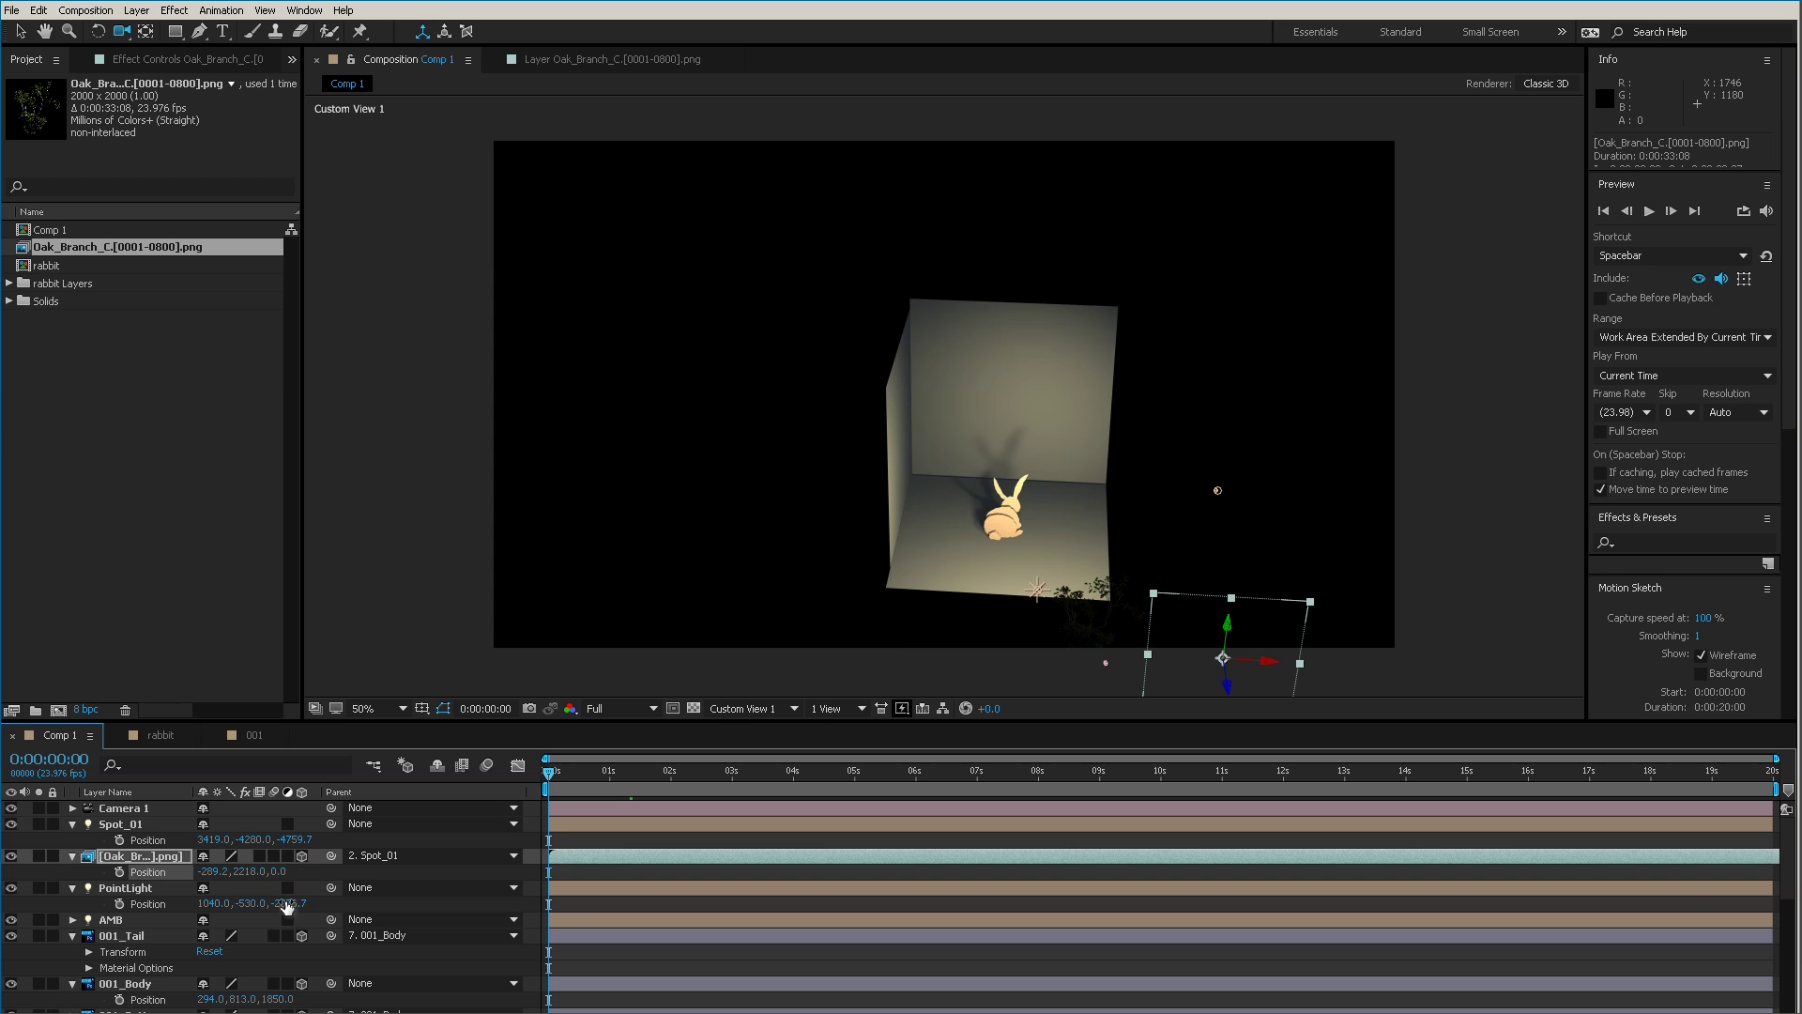
click(249, 872)
text(0)
key(Return)
click(214, 872)
text(0)
key(Return)
Reset the oak branch layer's orientation to 0°, 0°, 0° so it aligns with Spot_01.
drag(1215, 581, 1174, 440)
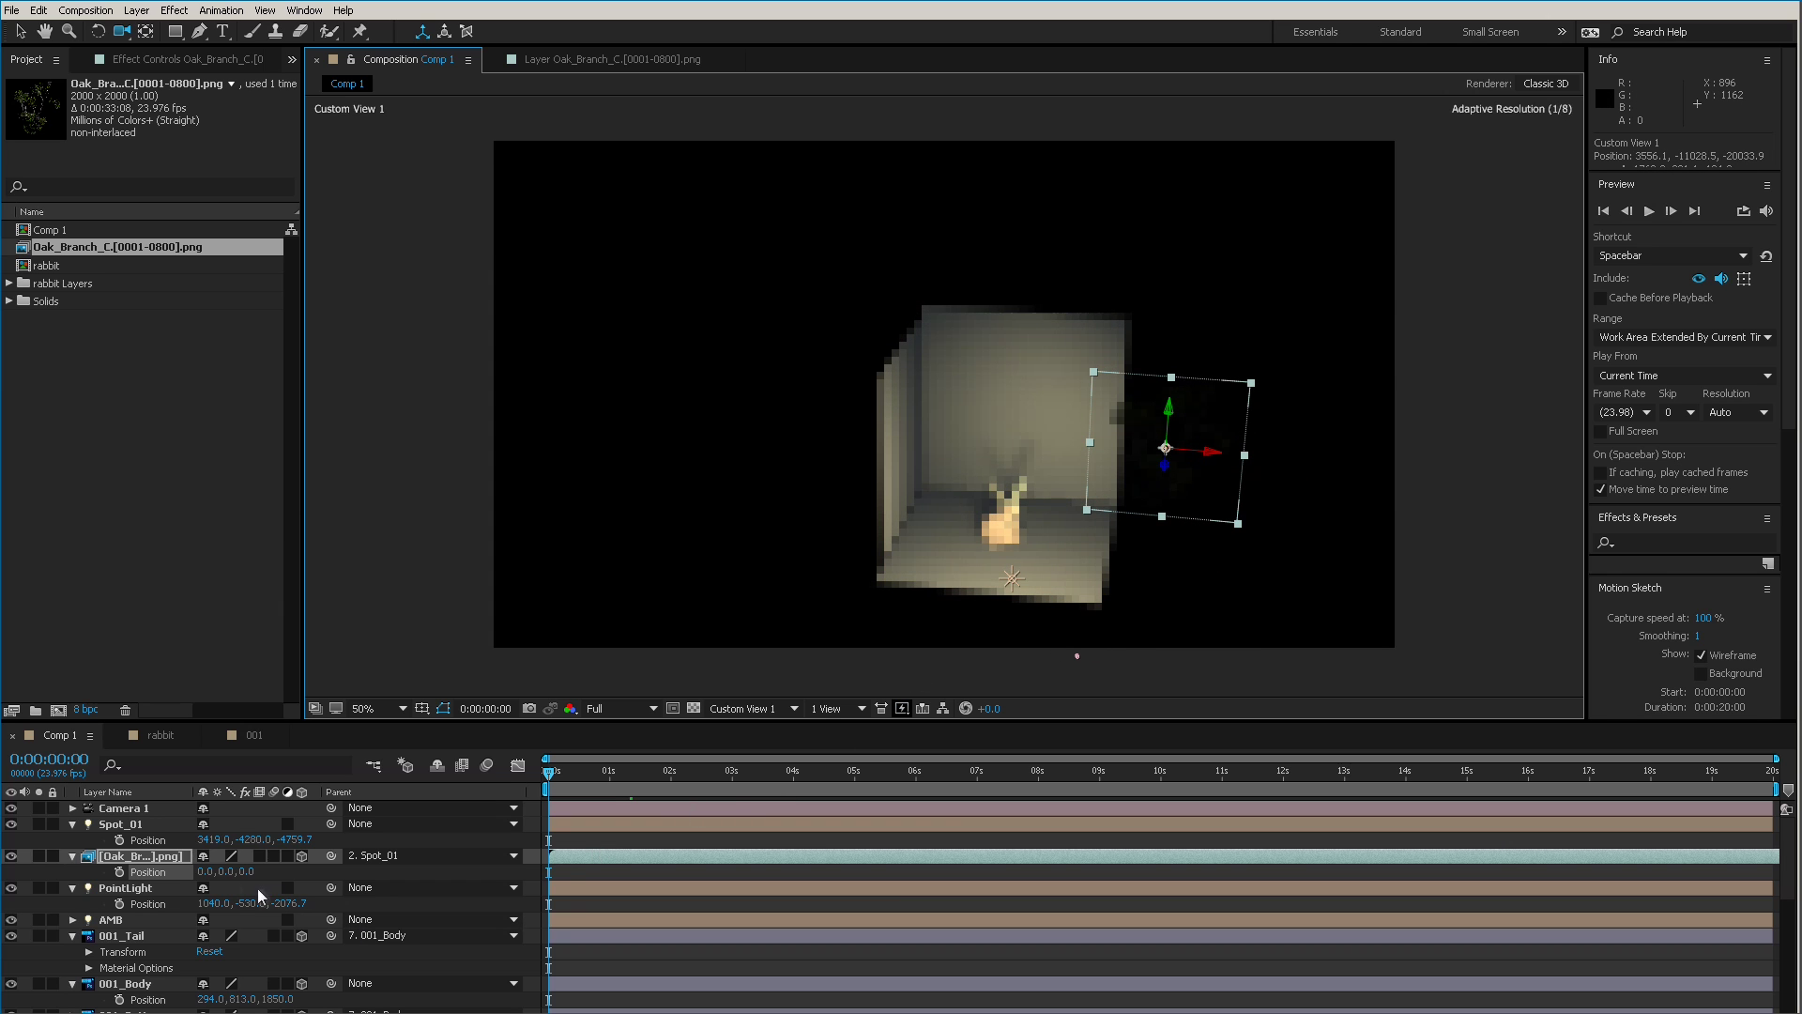
key(r)
click(217, 872)
text(0)
key(Tab)
text(0)
key(Return)
Offset the oak branch layer in front of Spot_01 with a Z position of 1280 and check its placement.
drag(1220, 545, 1253, 460)
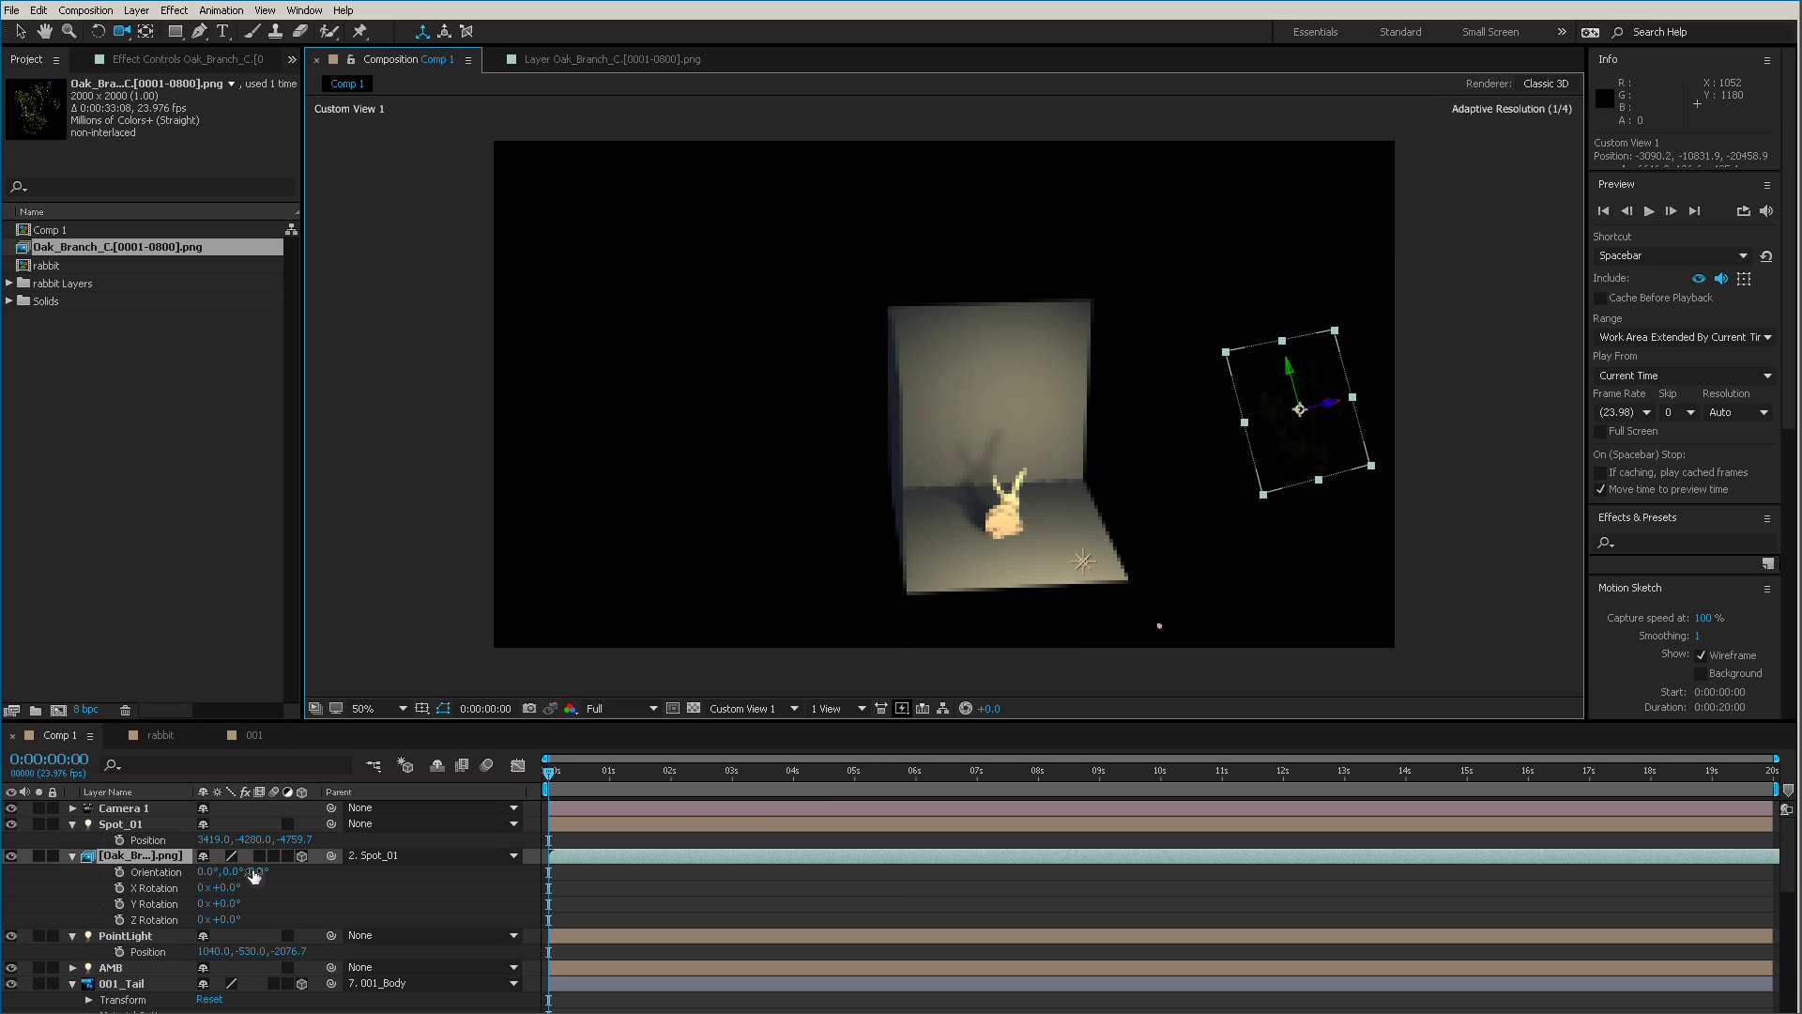
key(p)
drag(248, 871, 362, 859)
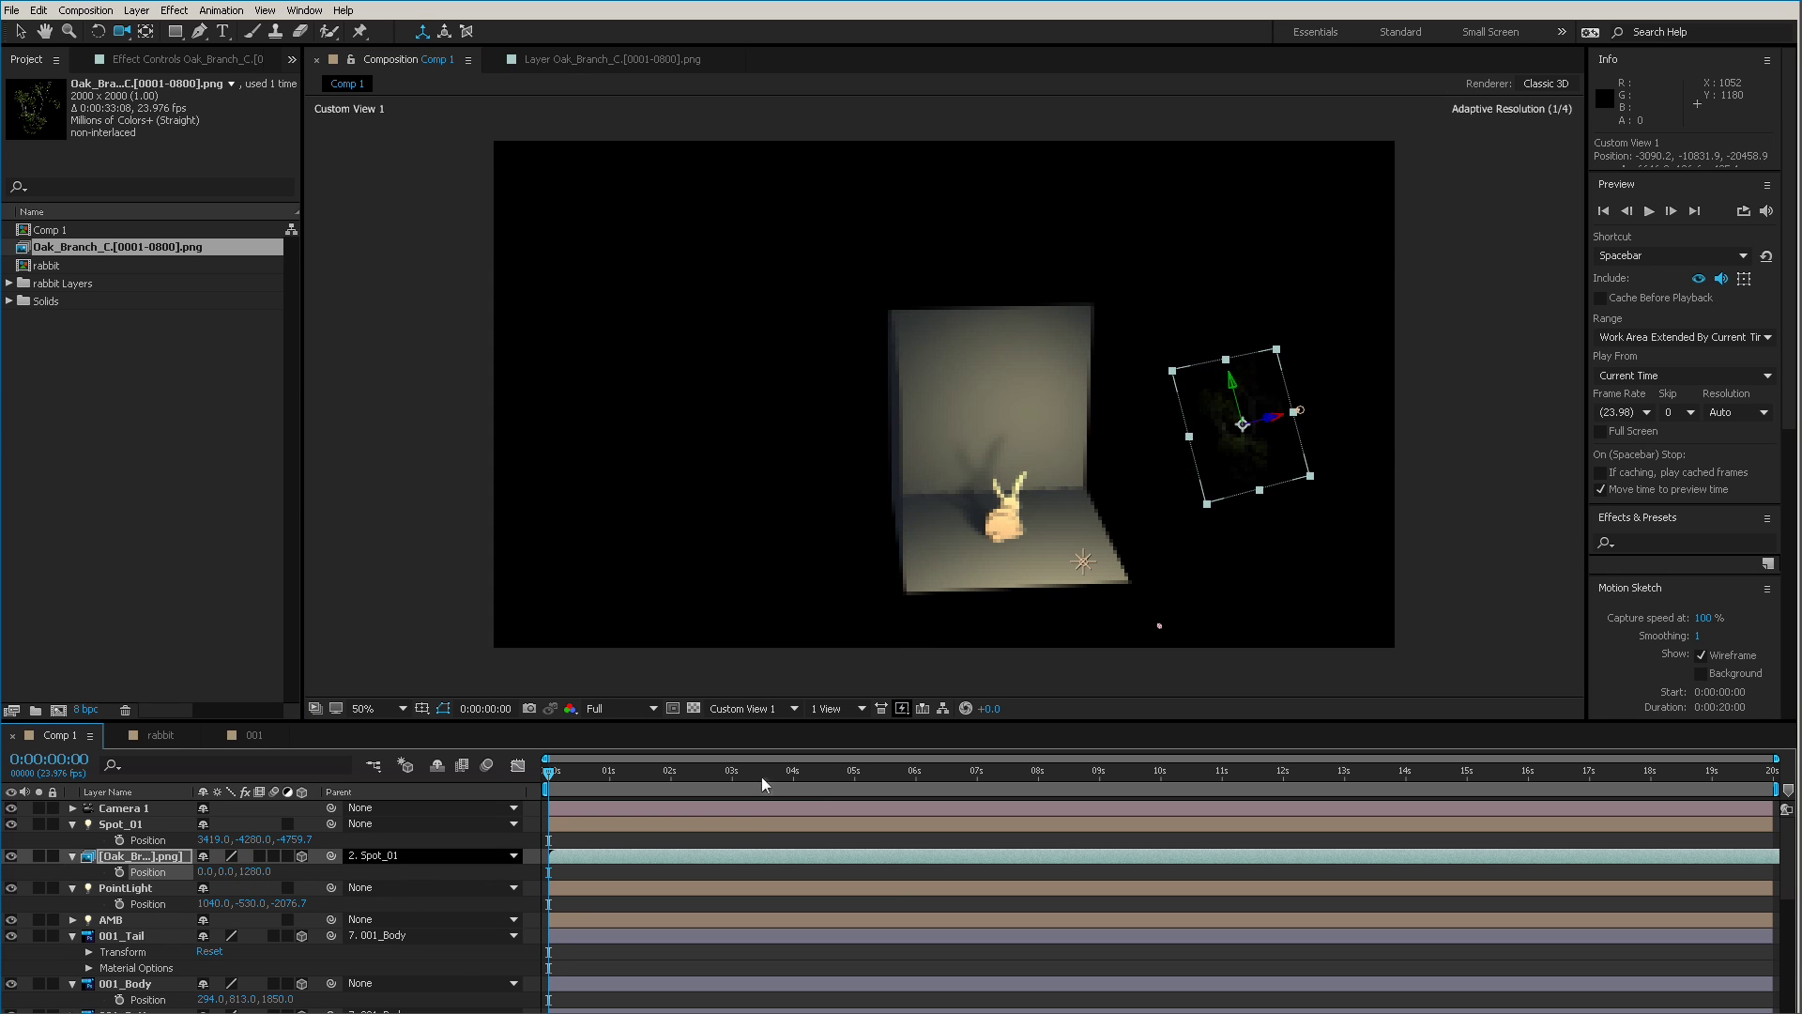
drag(1159, 625, 1021, 672)
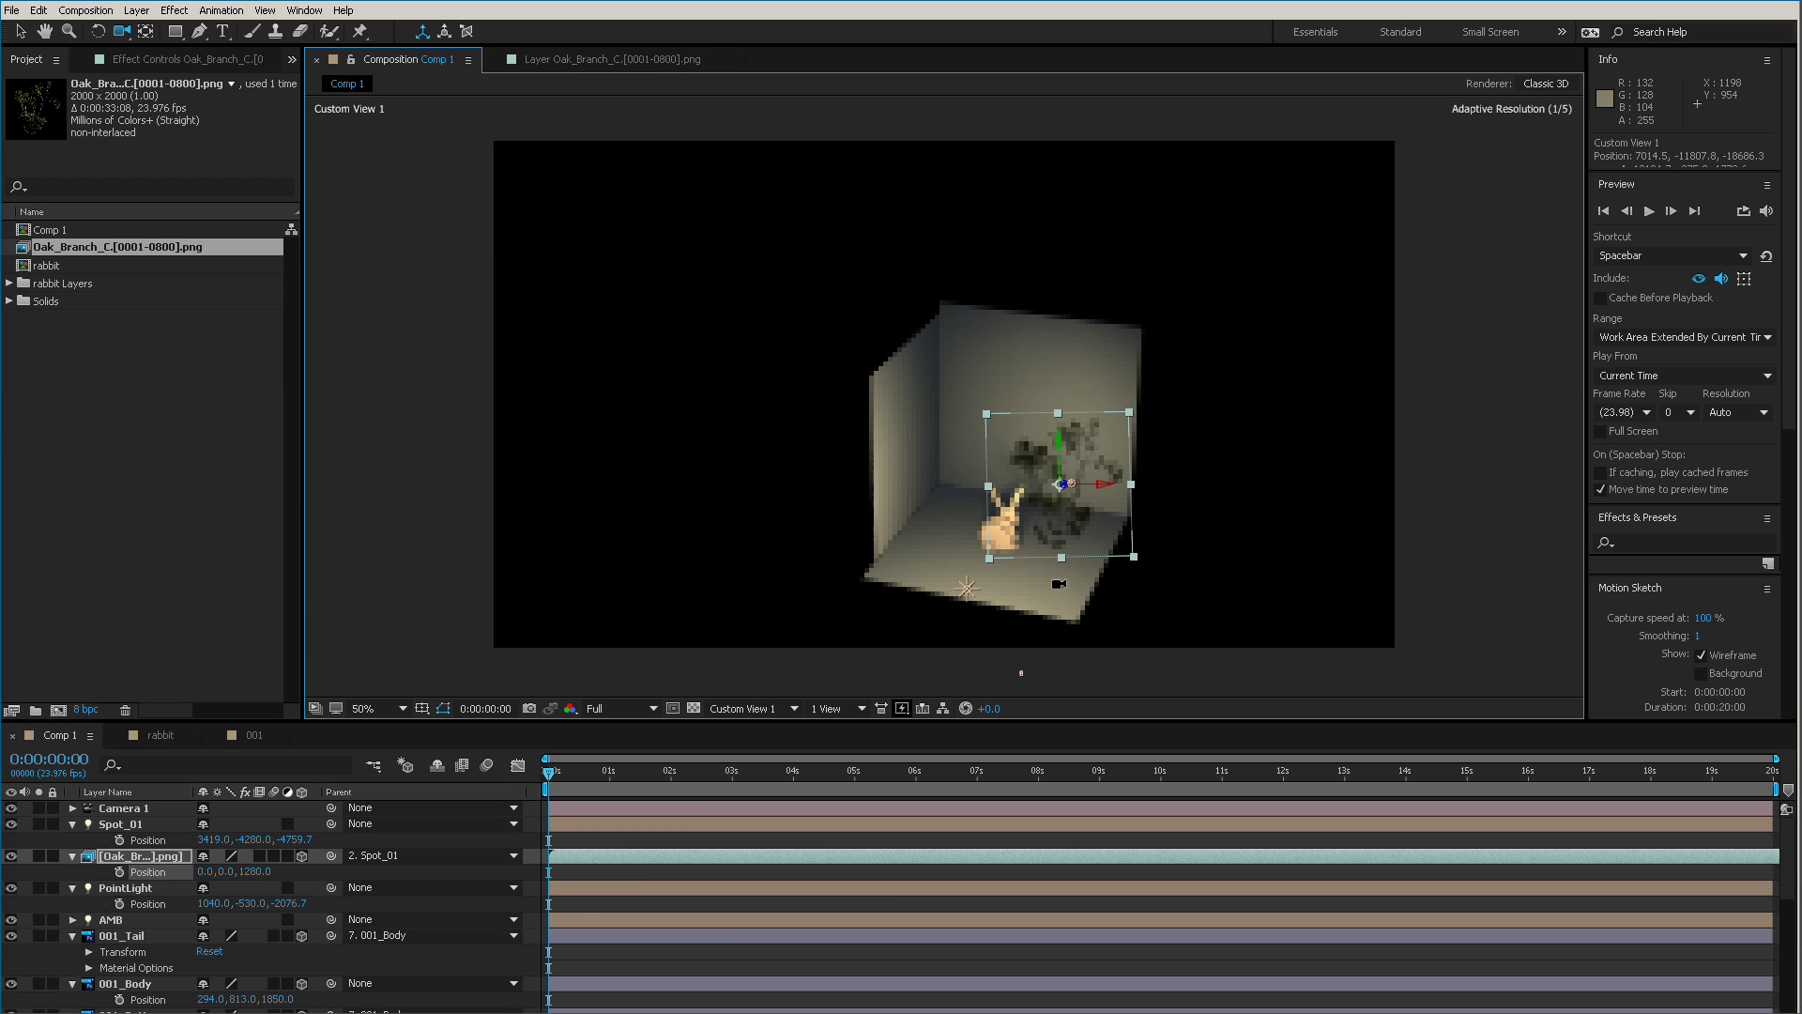
Set the shadow diffusion of the Spot_01 light to 10 px and check the room's shadows.
click(120, 824)
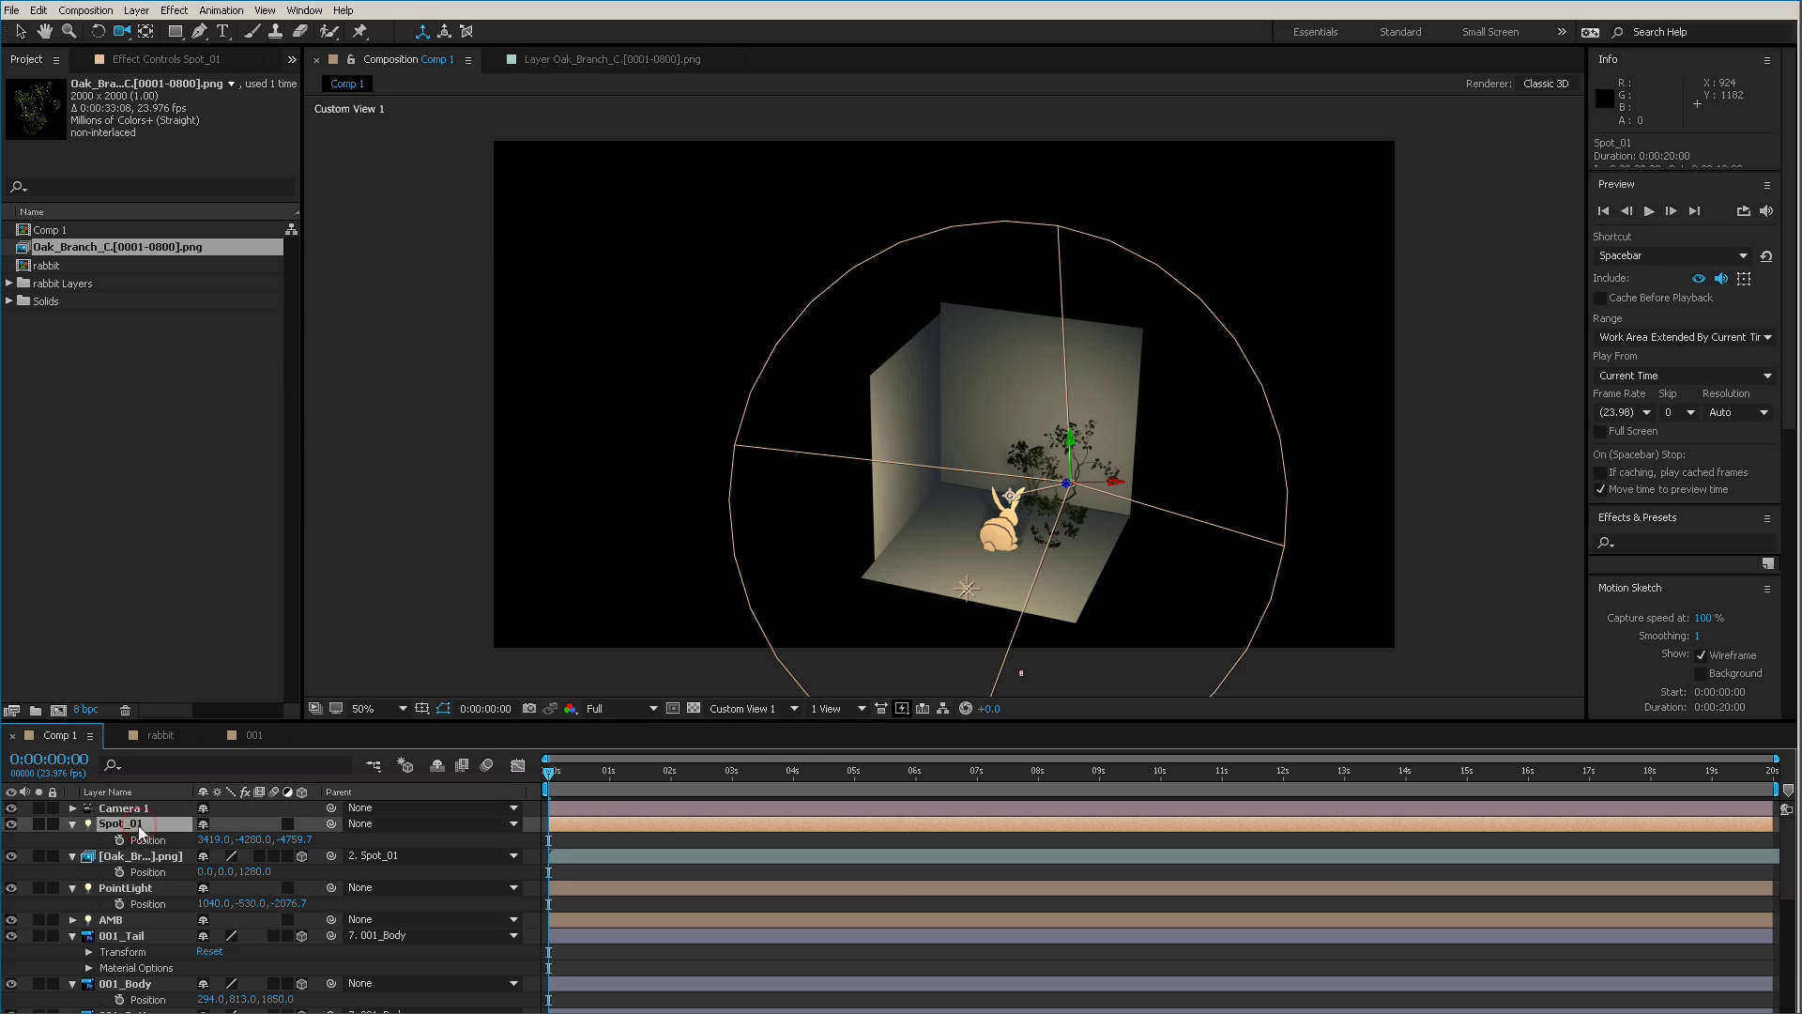
double_click(169, 822)
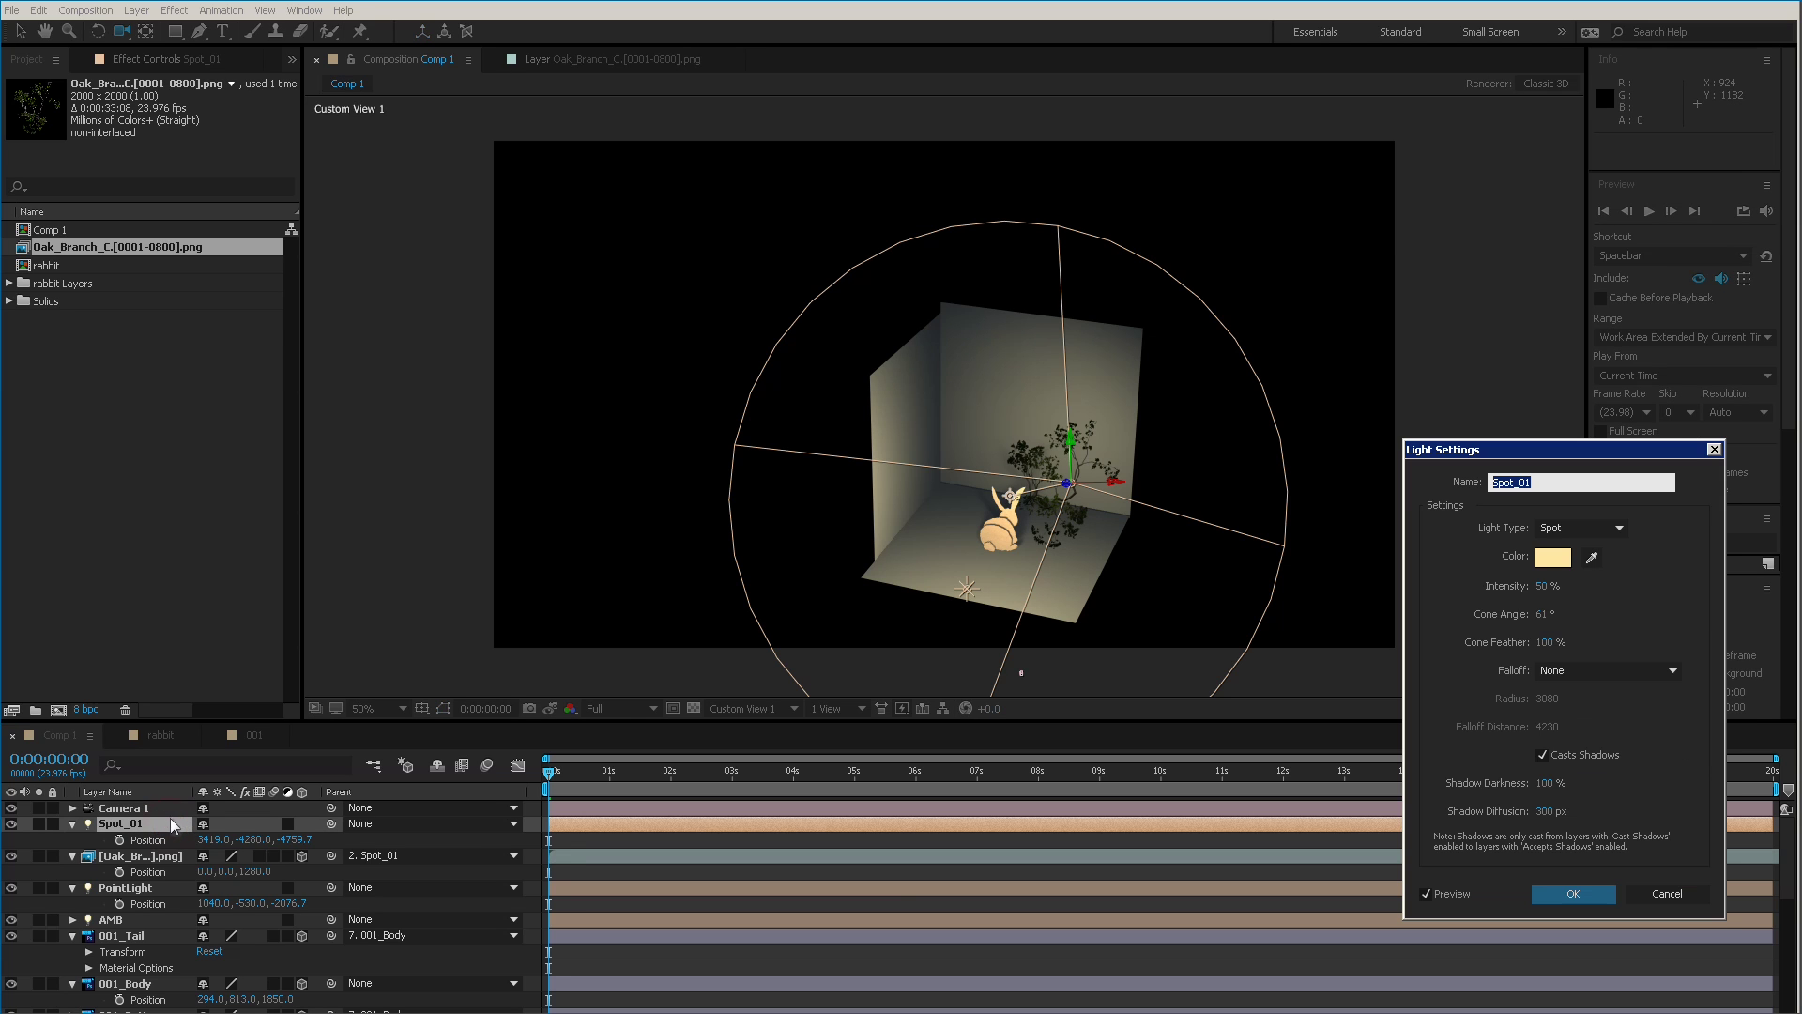
drag(1544, 813, 1140, 834)
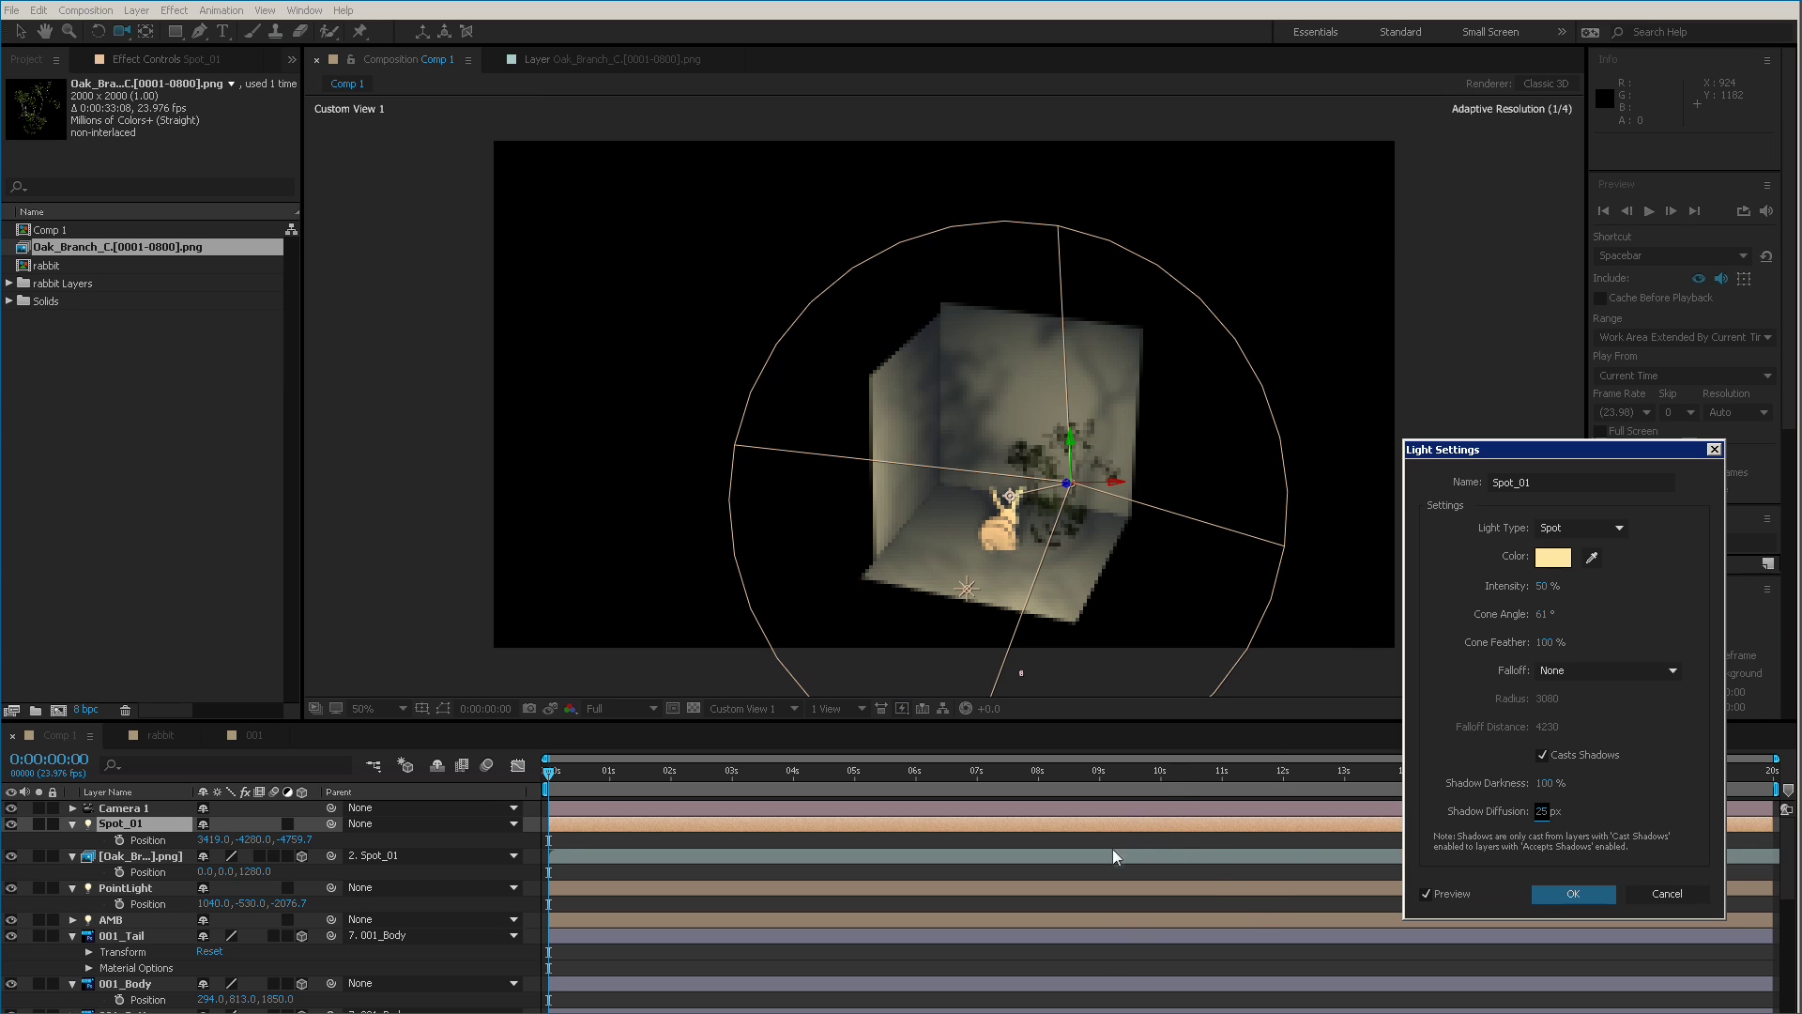
click(1545, 813)
key(Return)
drag(1141, 619, 960, 711)
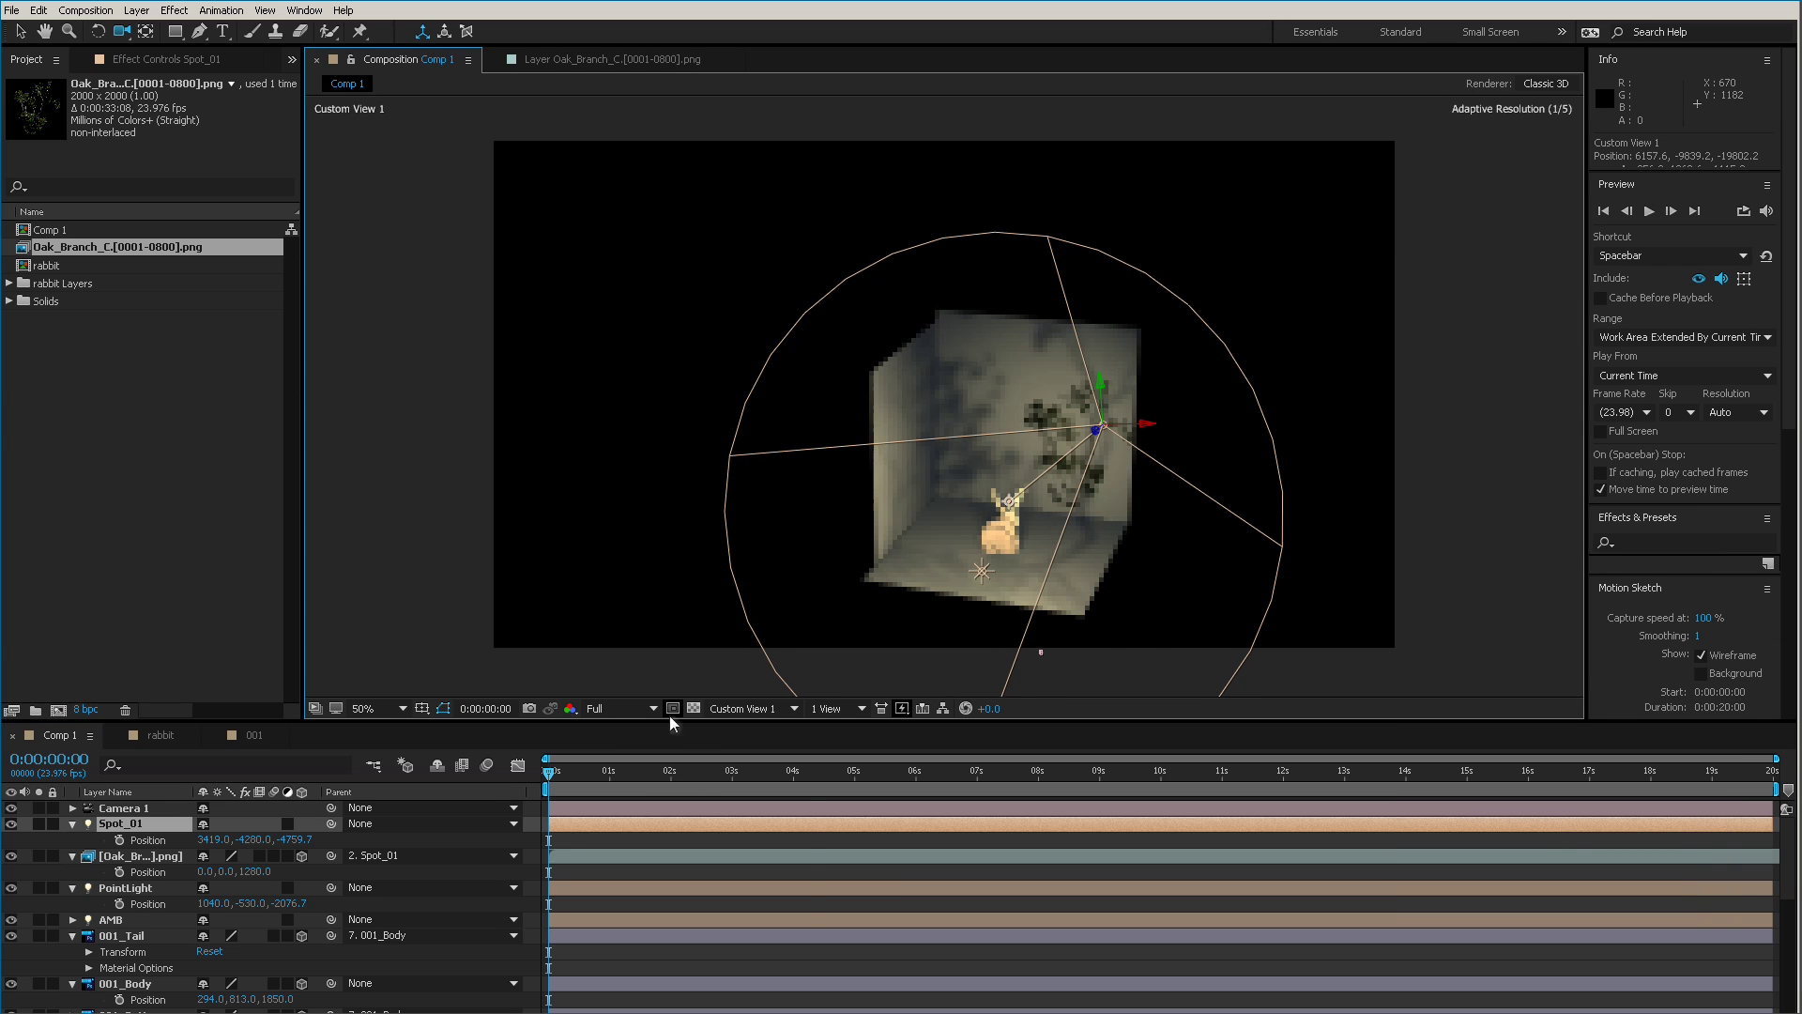
Look through Camera 1 and increase Spot_01's shadow diffusion to soften the branch shadows.
click(794, 708)
click(751, 748)
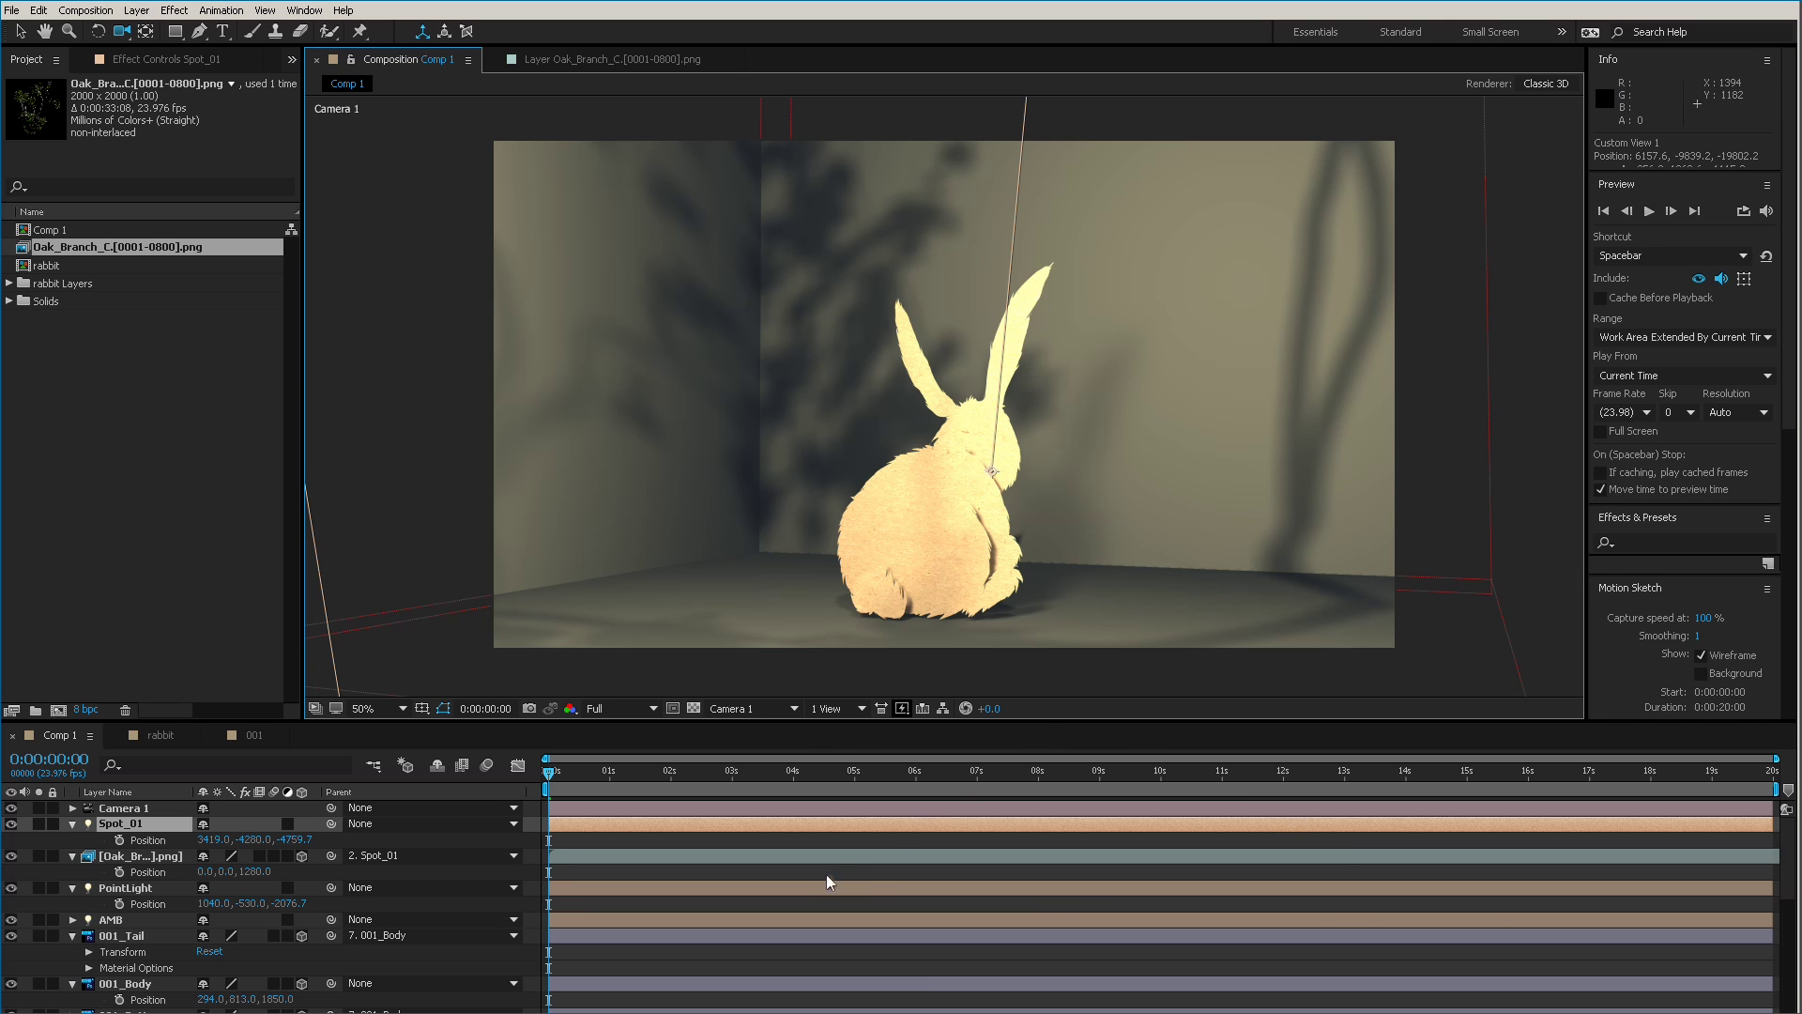
double_click(159, 826)
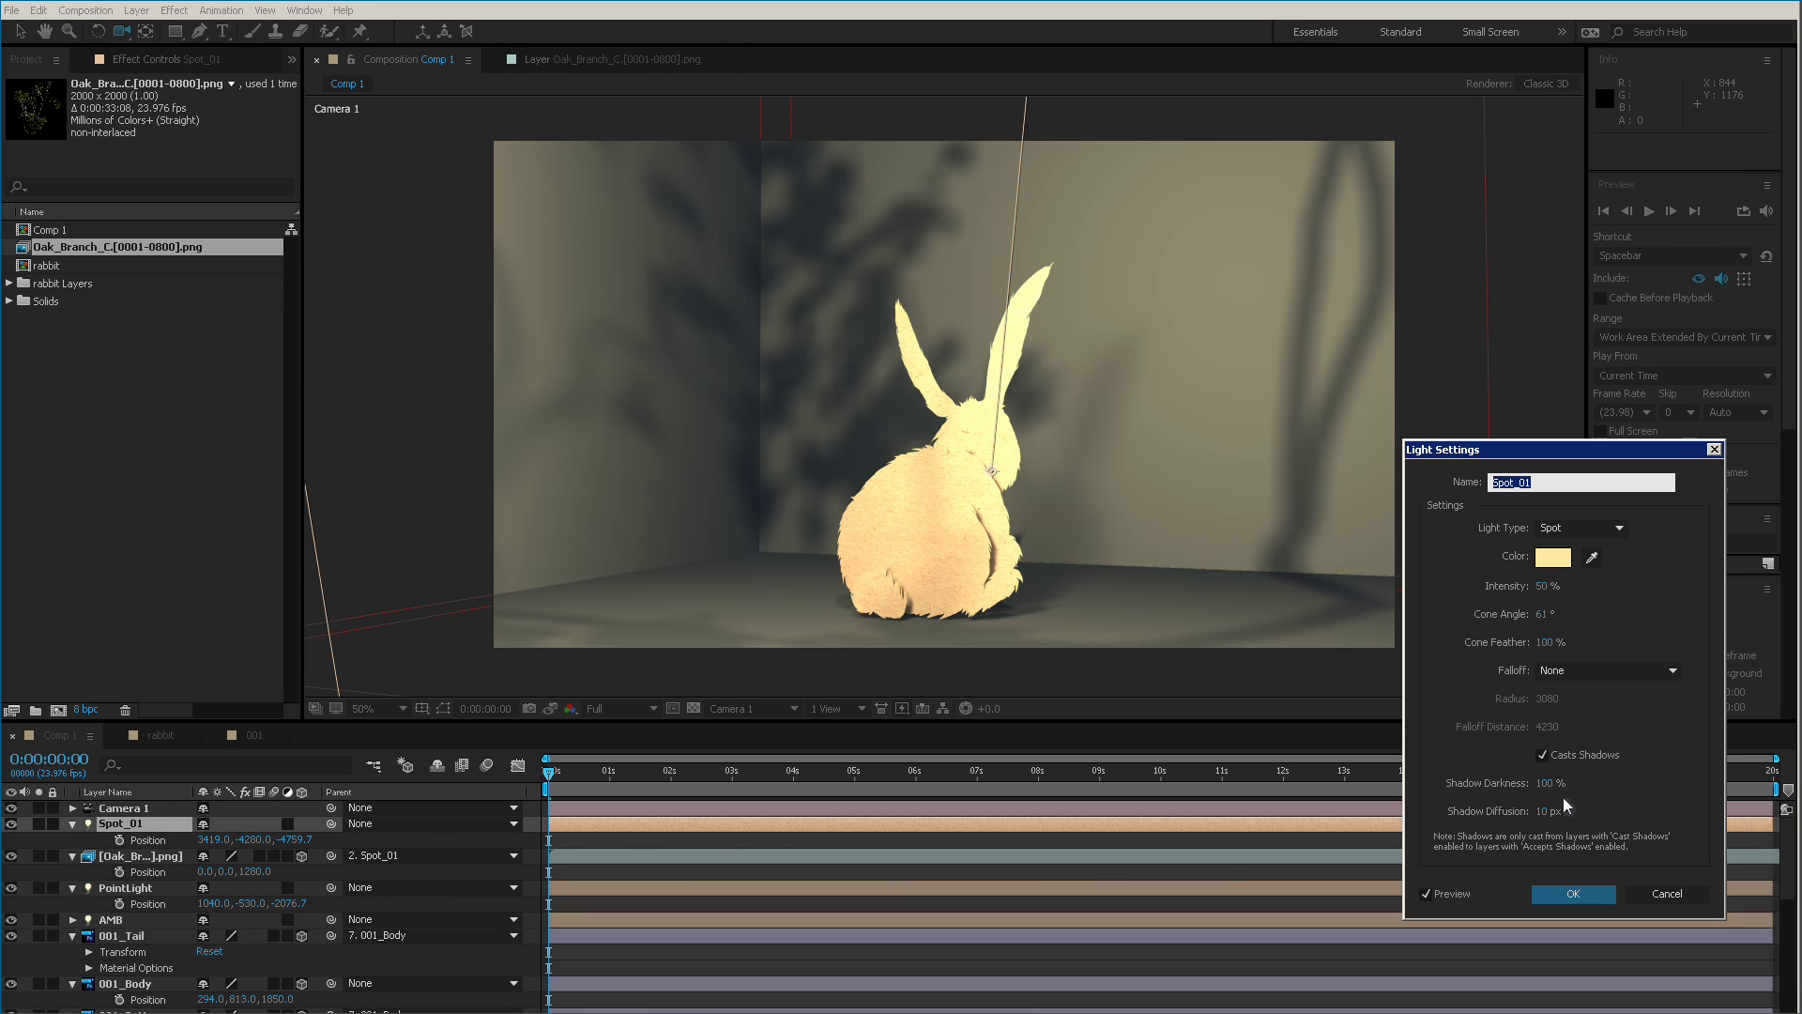
click(1544, 811)
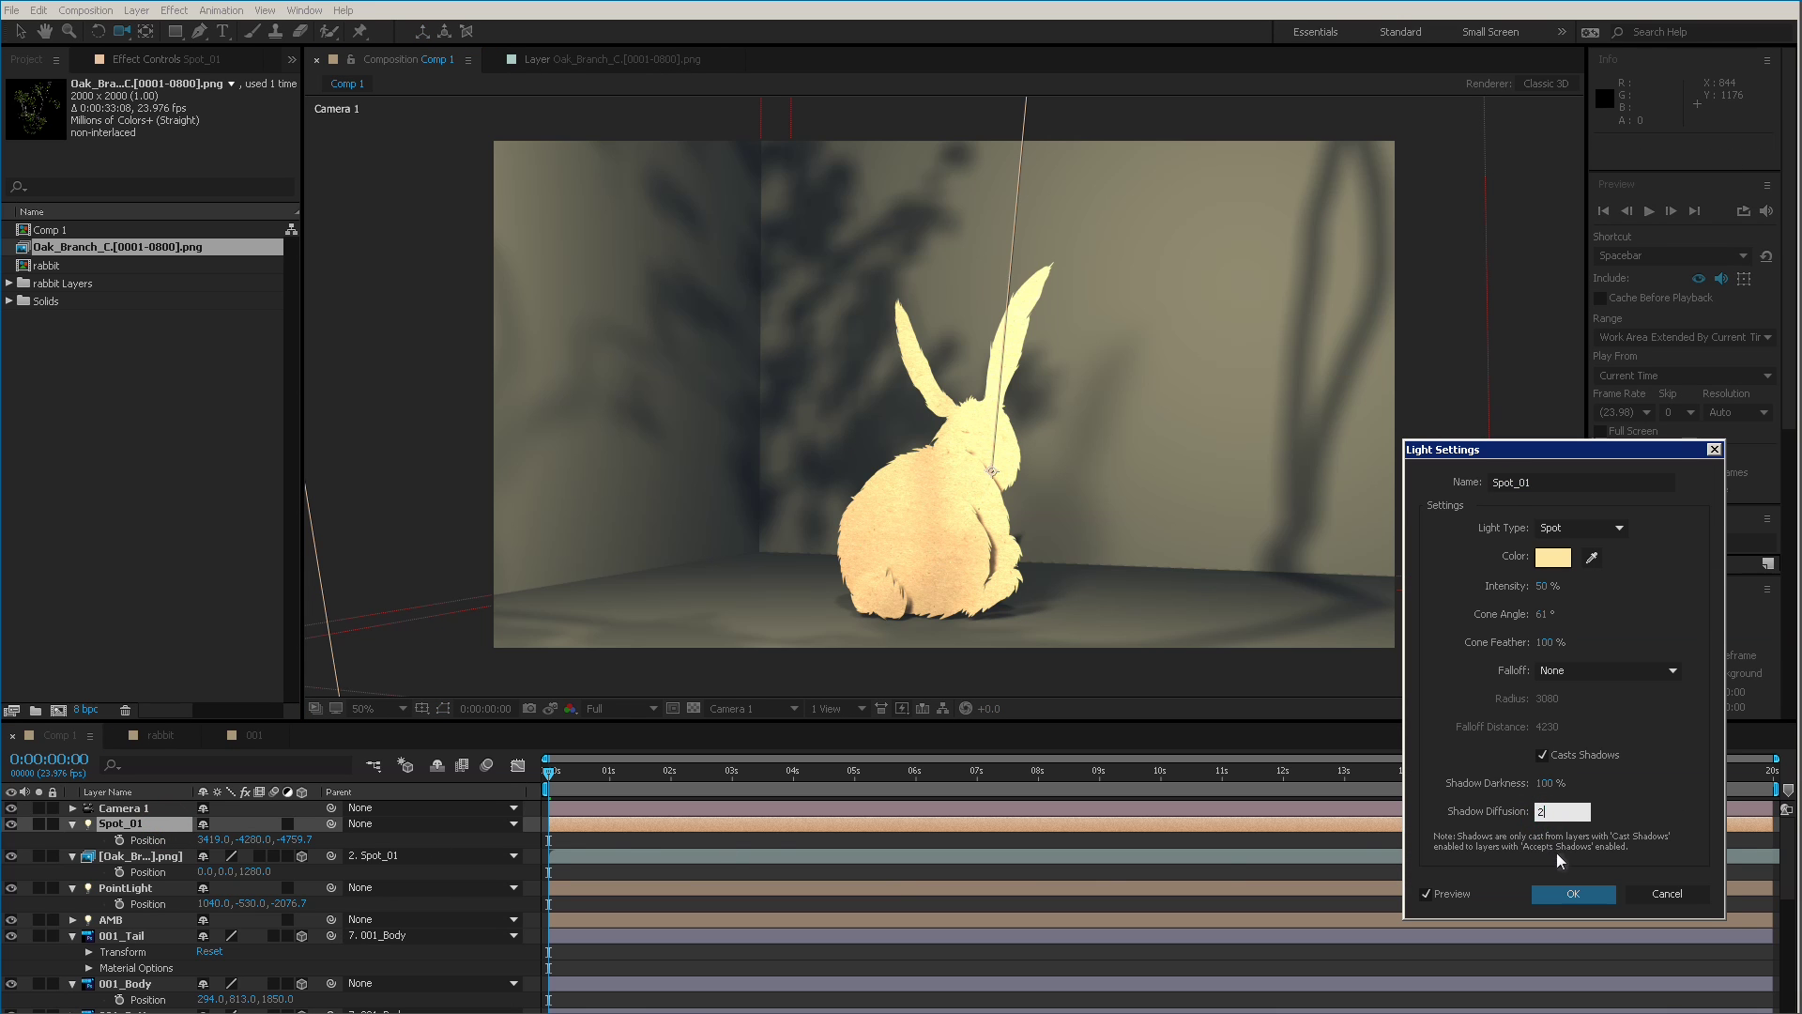
key(Return)
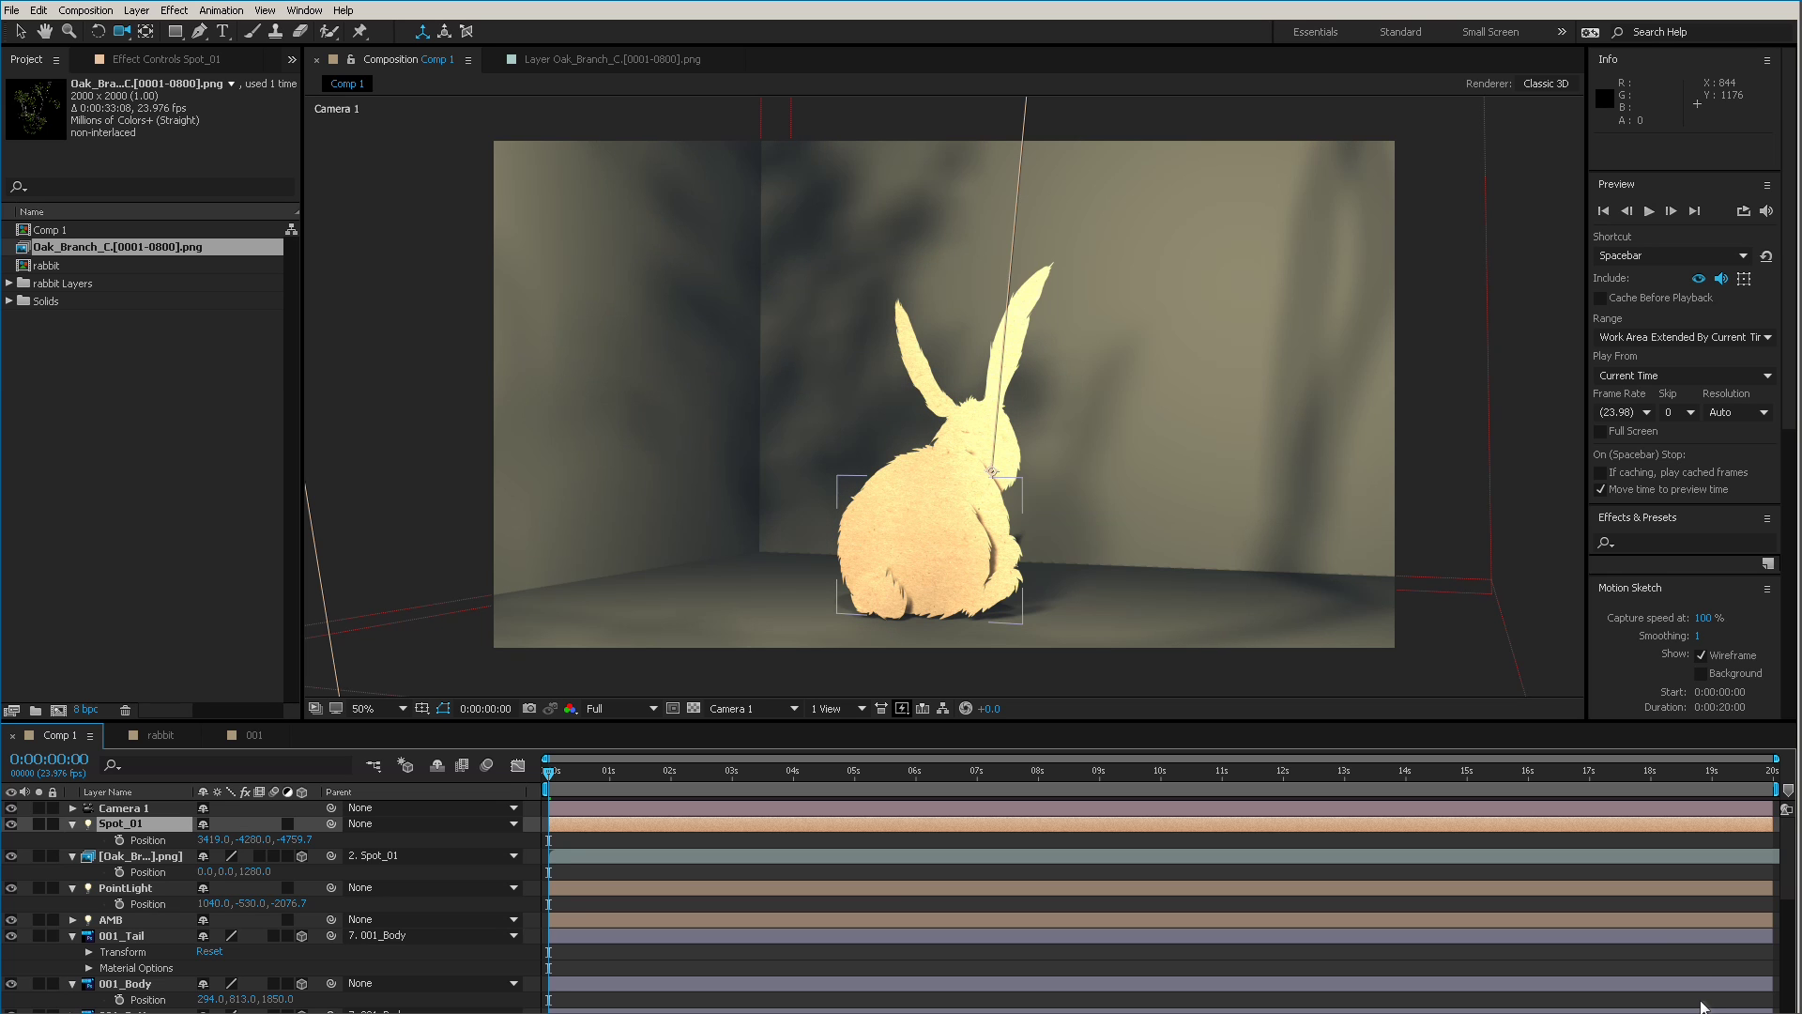
Move to 0:00:03:14 to check the branch shadows, then show the scene in Custom View 1 with the oak branch layer selected.
click(458, 854)
drag(649, 781, 768, 802)
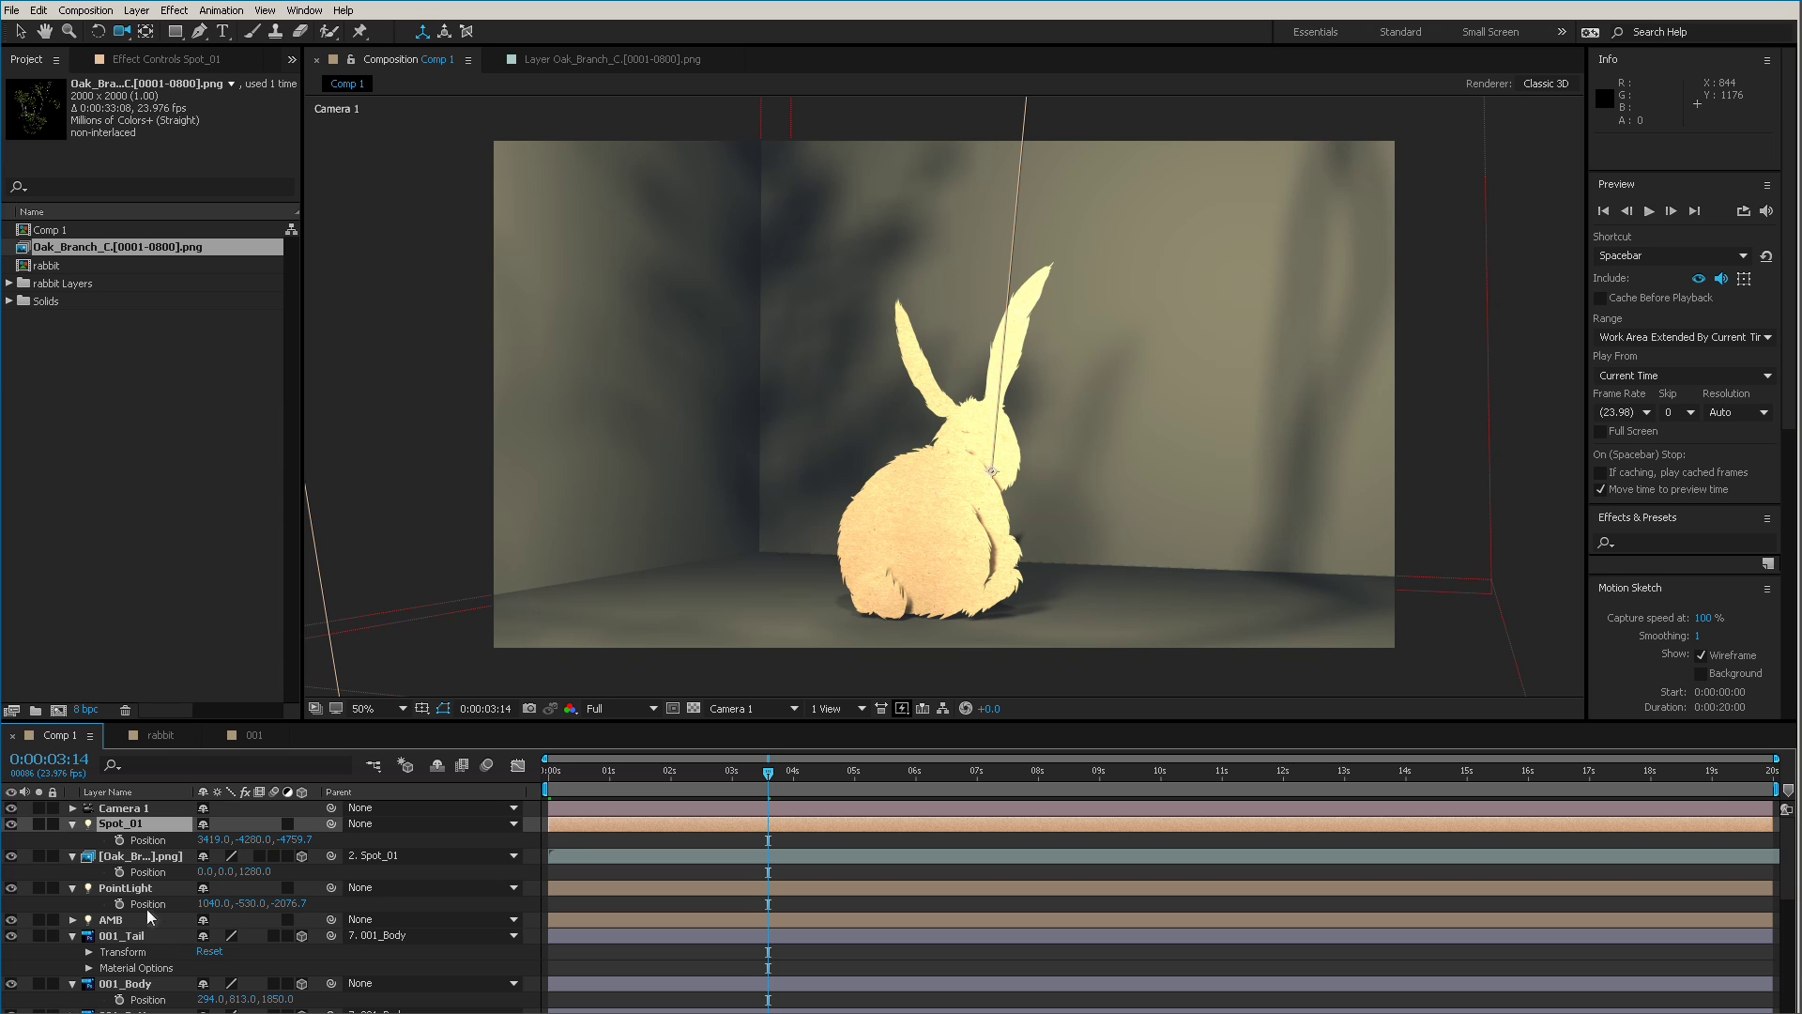
click(141, 855)
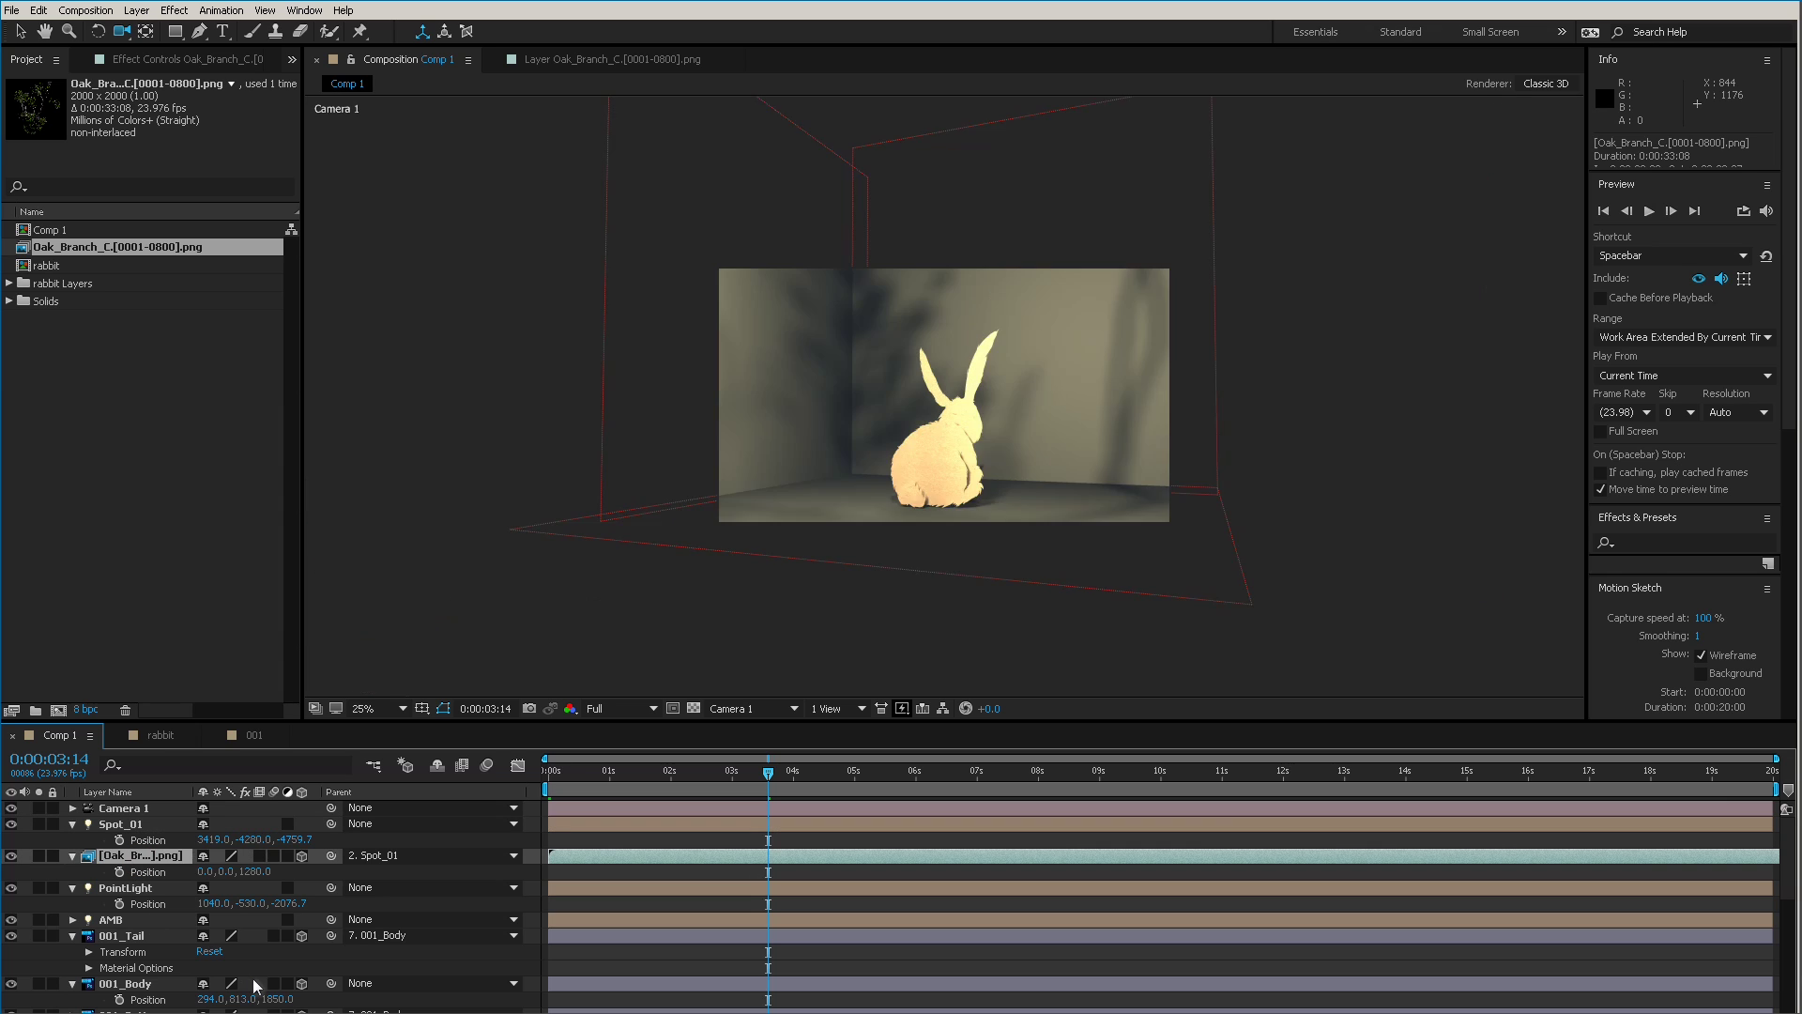
click(750, 708)
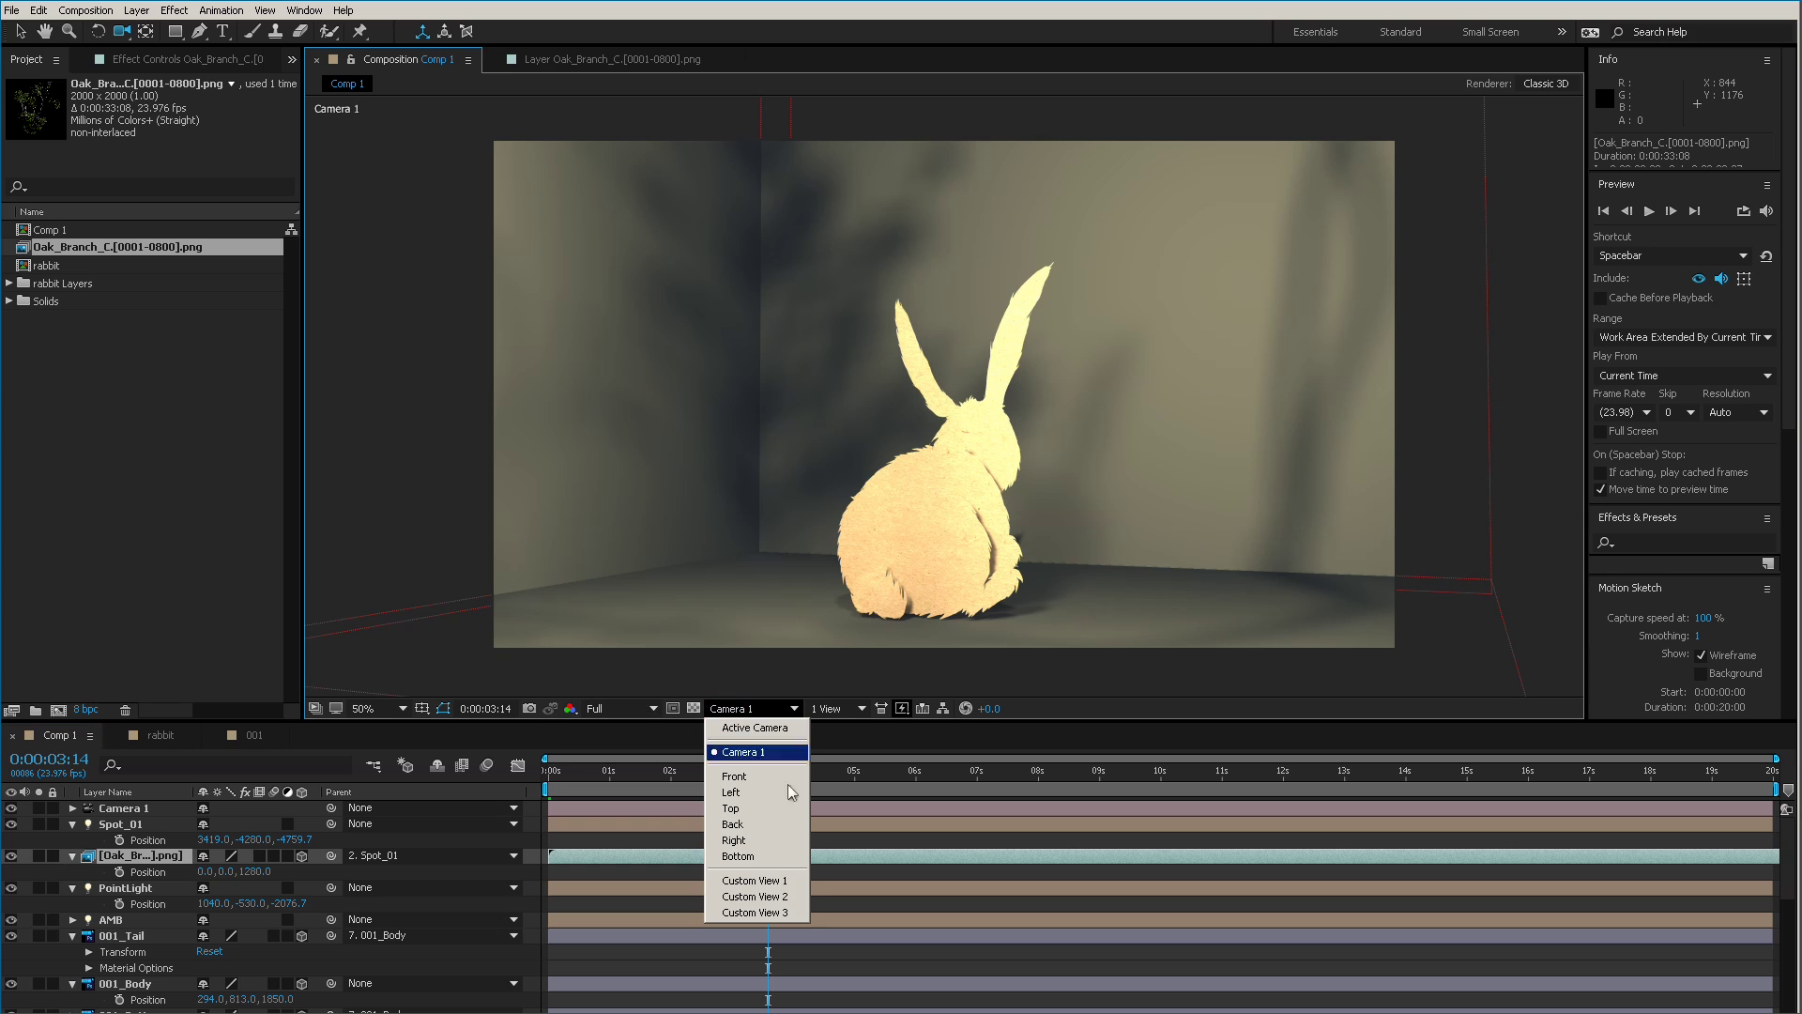
click(788, 880)
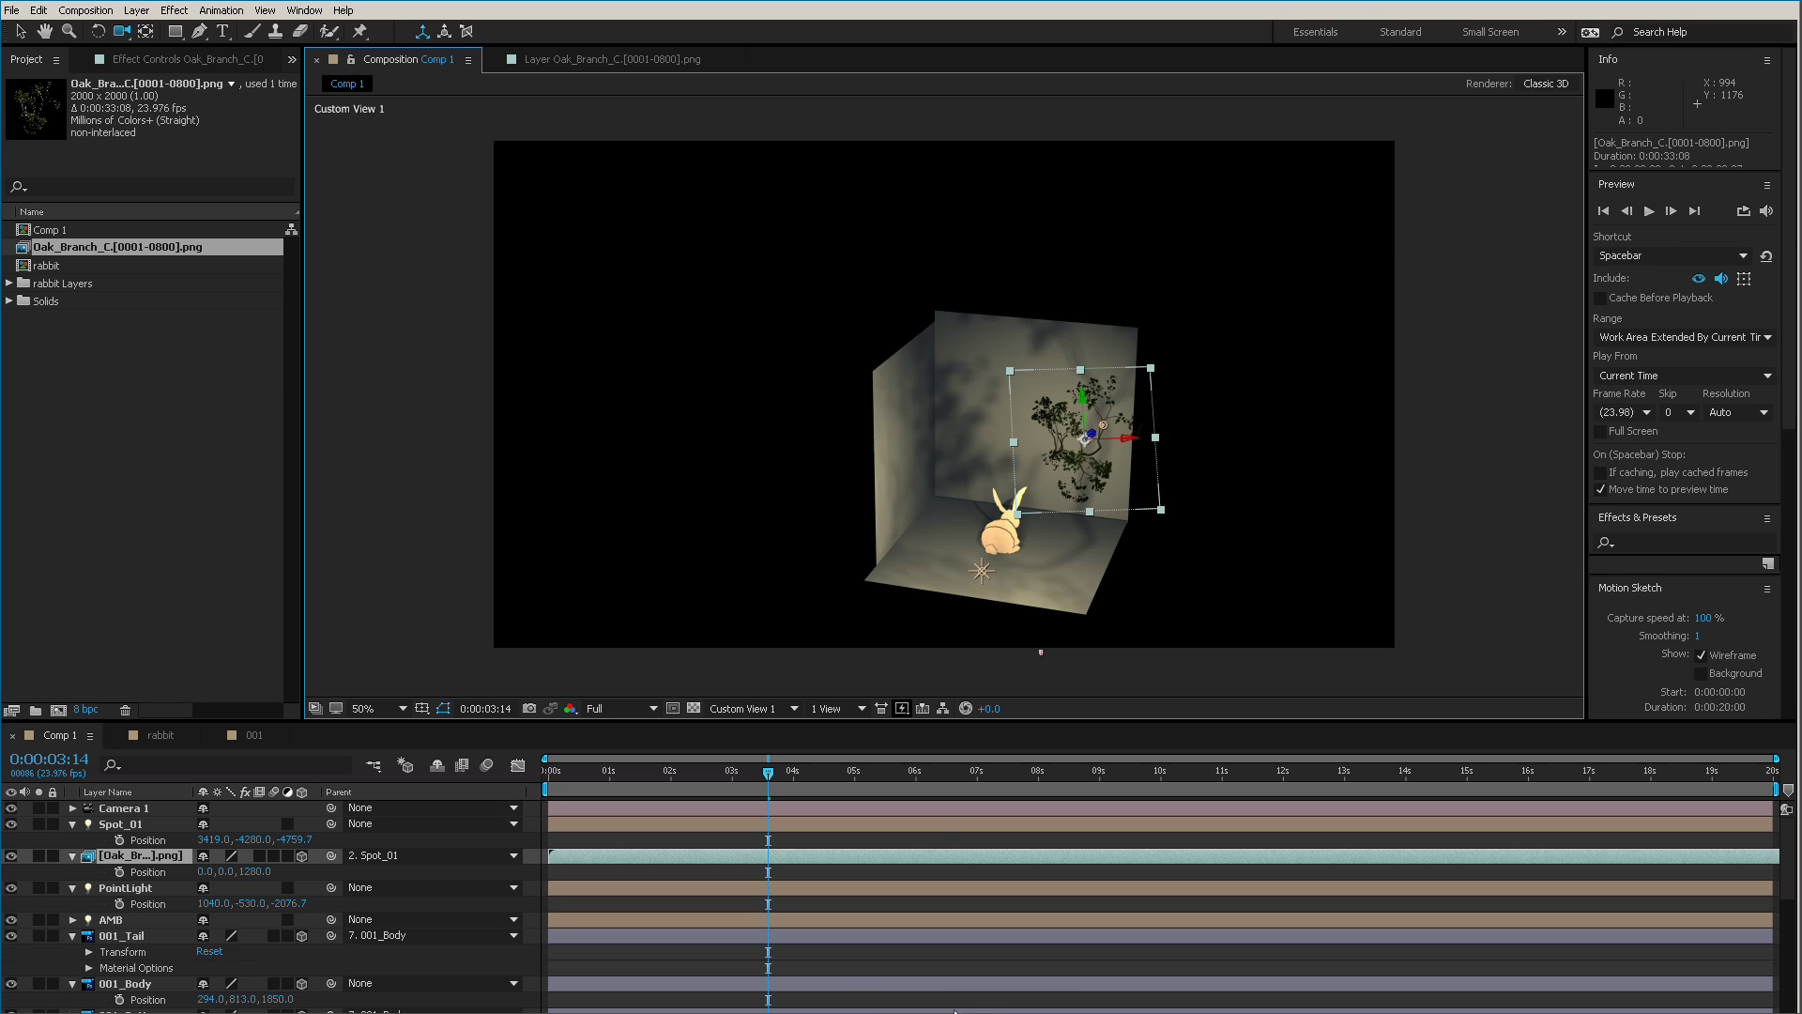
Pre-compose the oak branch layer as Leafy_GOBO_01, leaving all attributes in Comp 1.
click(147, 855)
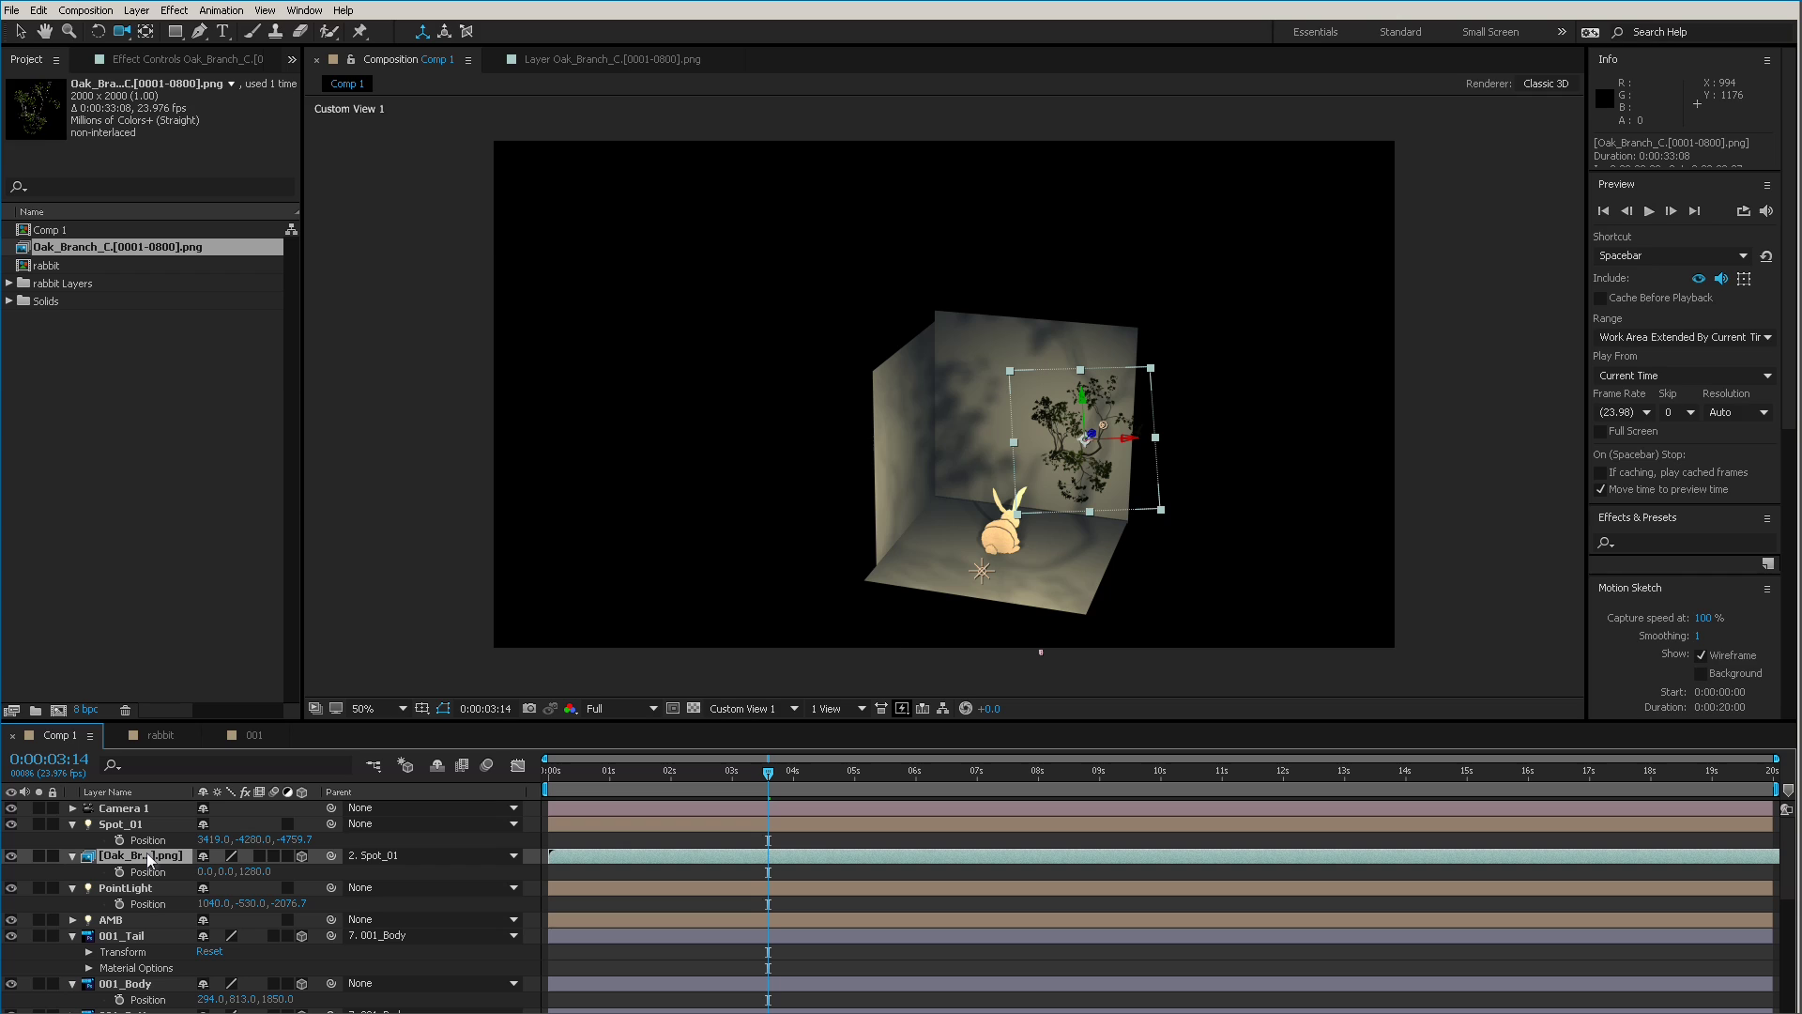
key(ctrl+shift+c)
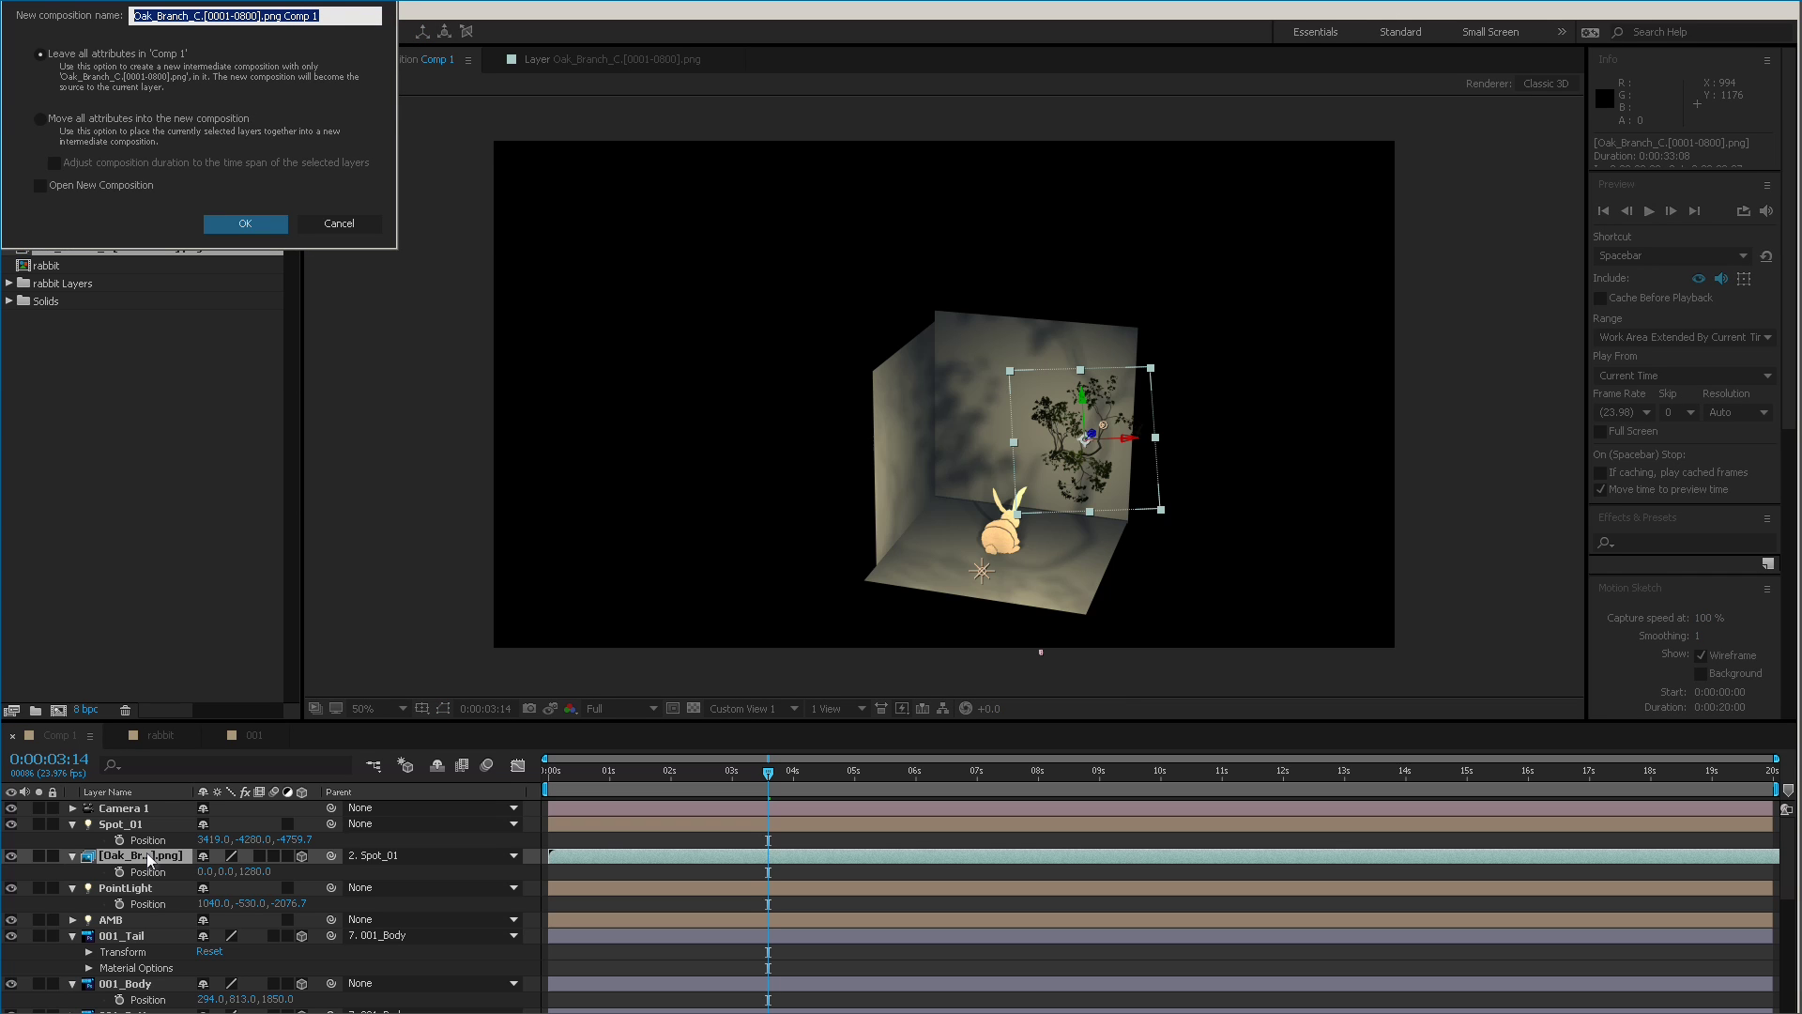
text(Leafy_GOBO_01)
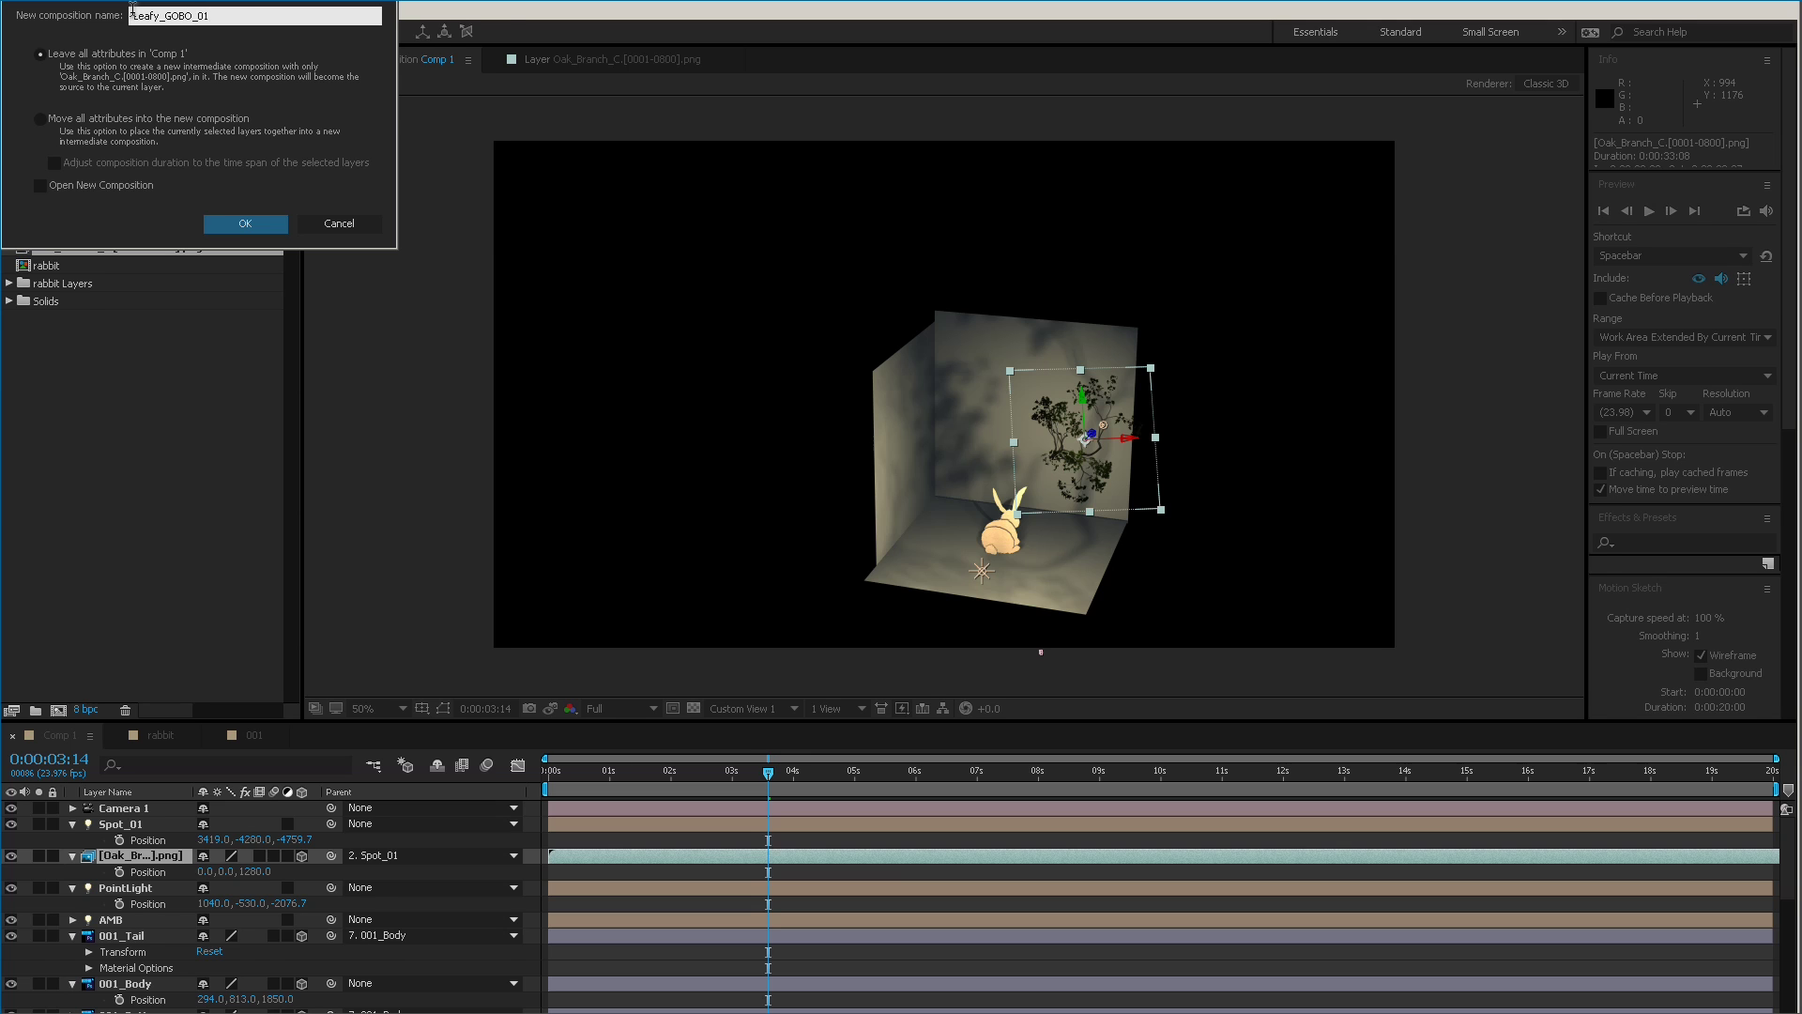
key(Return)
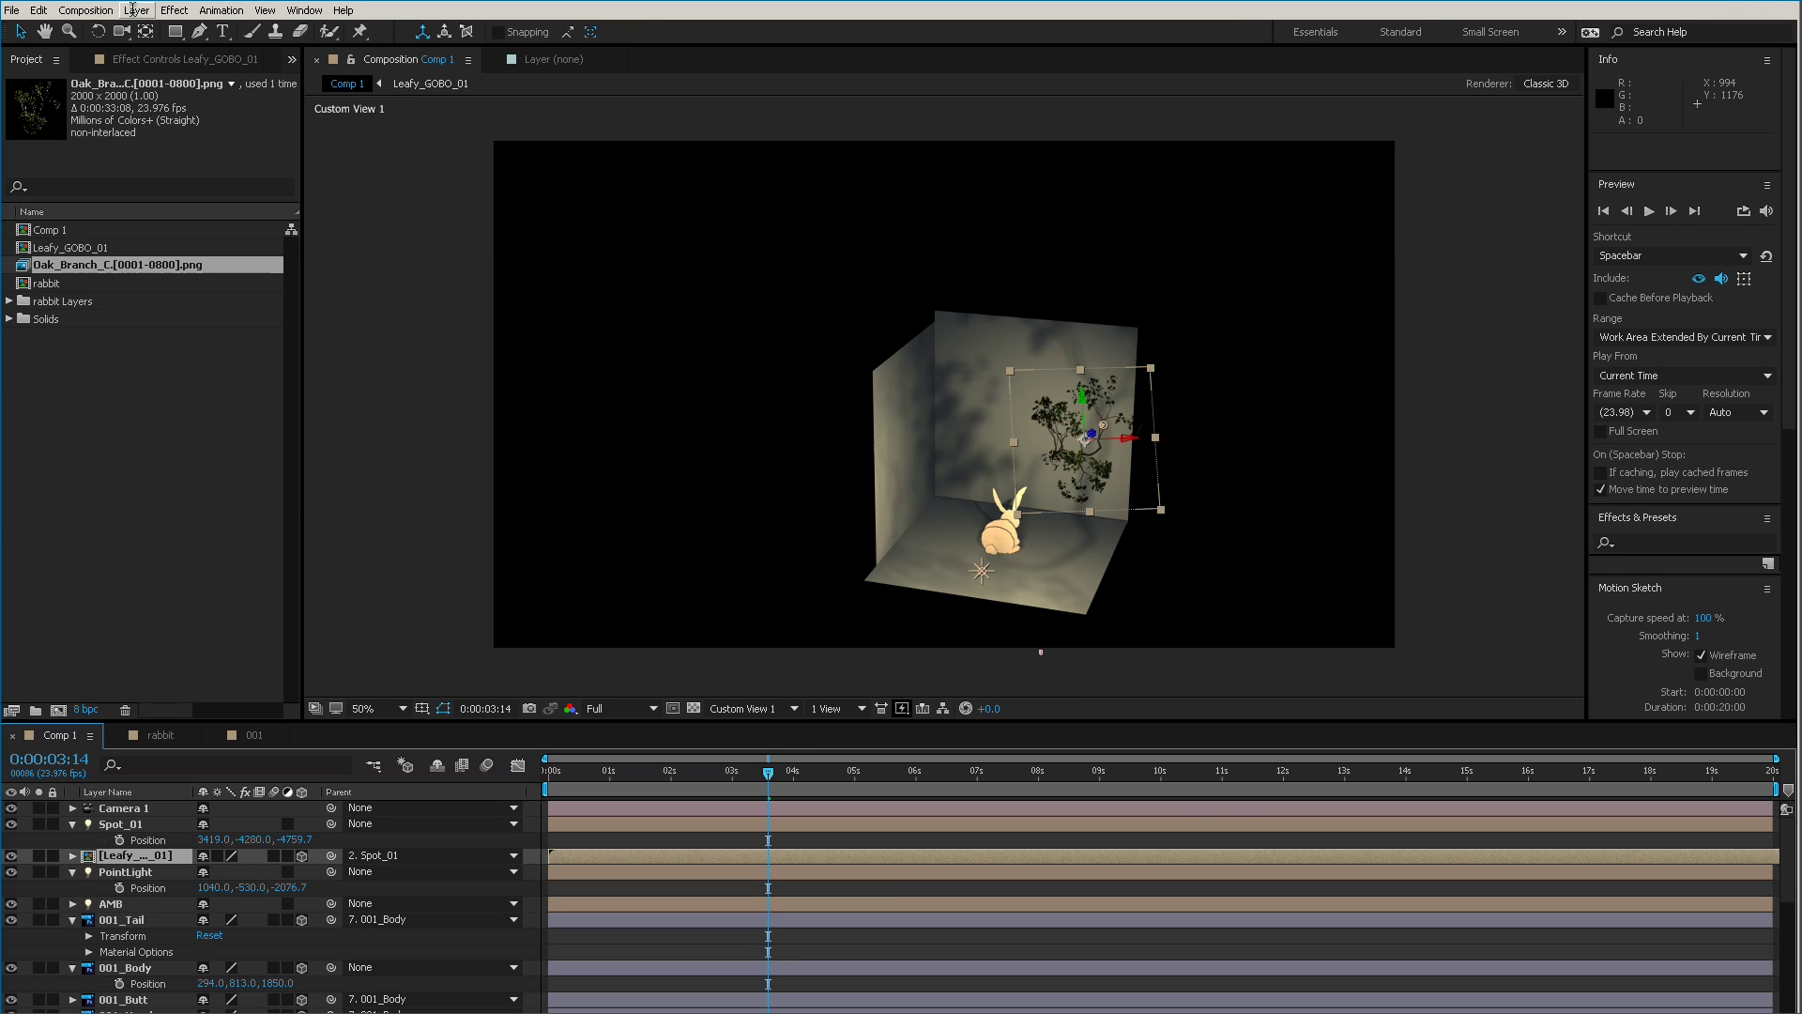
Open the Leafy_GOBO_01 composition, check its settings, and move the oak branch layer up and left to about 304, 696.
double_click(173, 857)
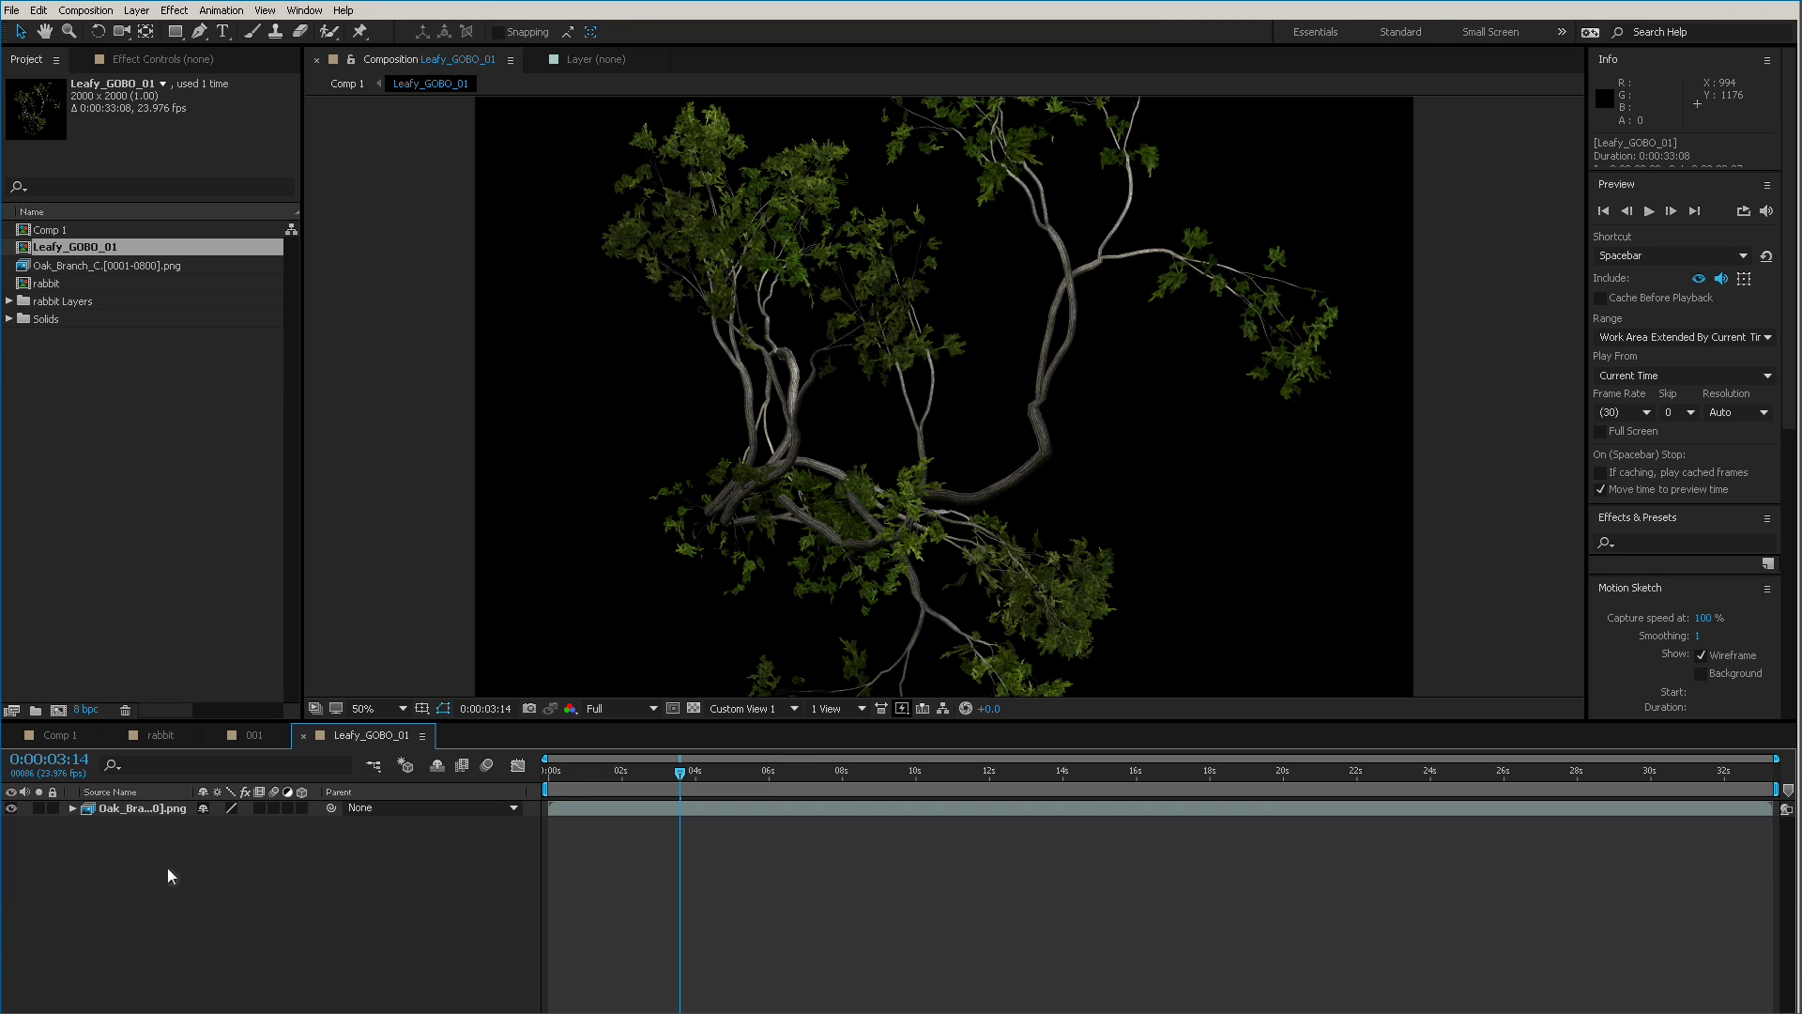
key(comma)
key(comma)
key(ctrl+k)
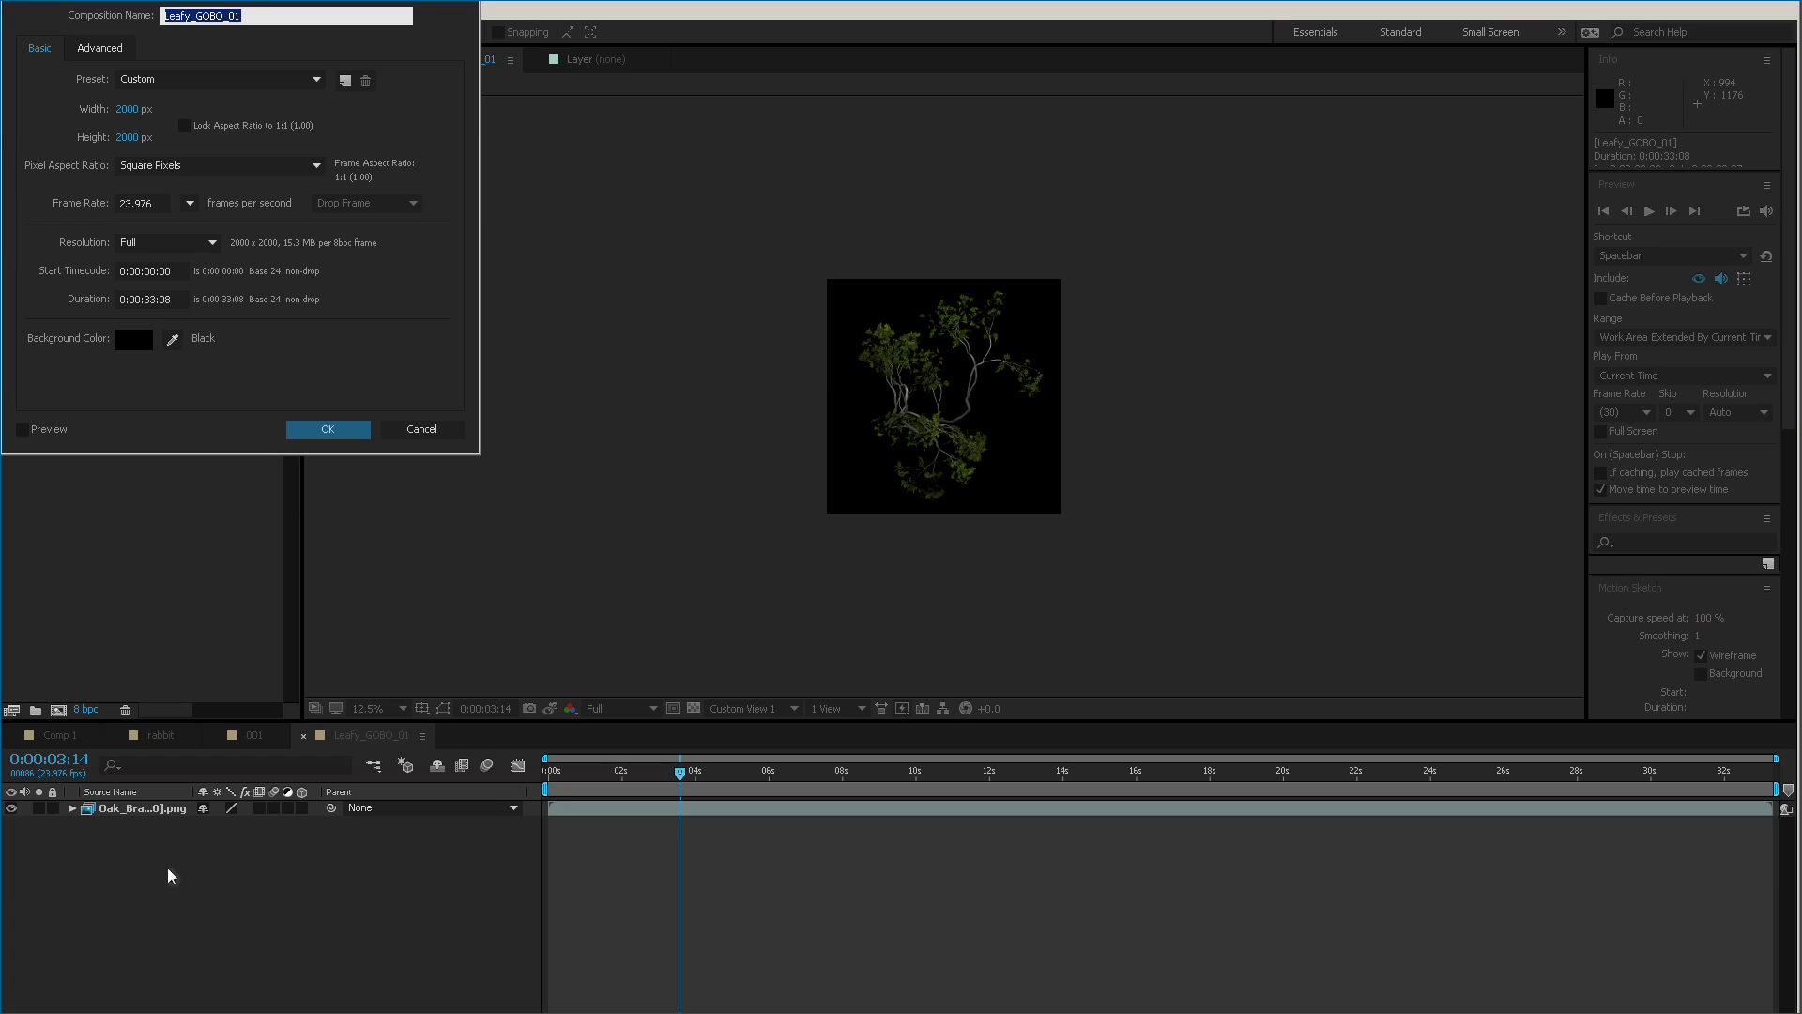
click(395, 438)
drag(961, 441, 880, 419)
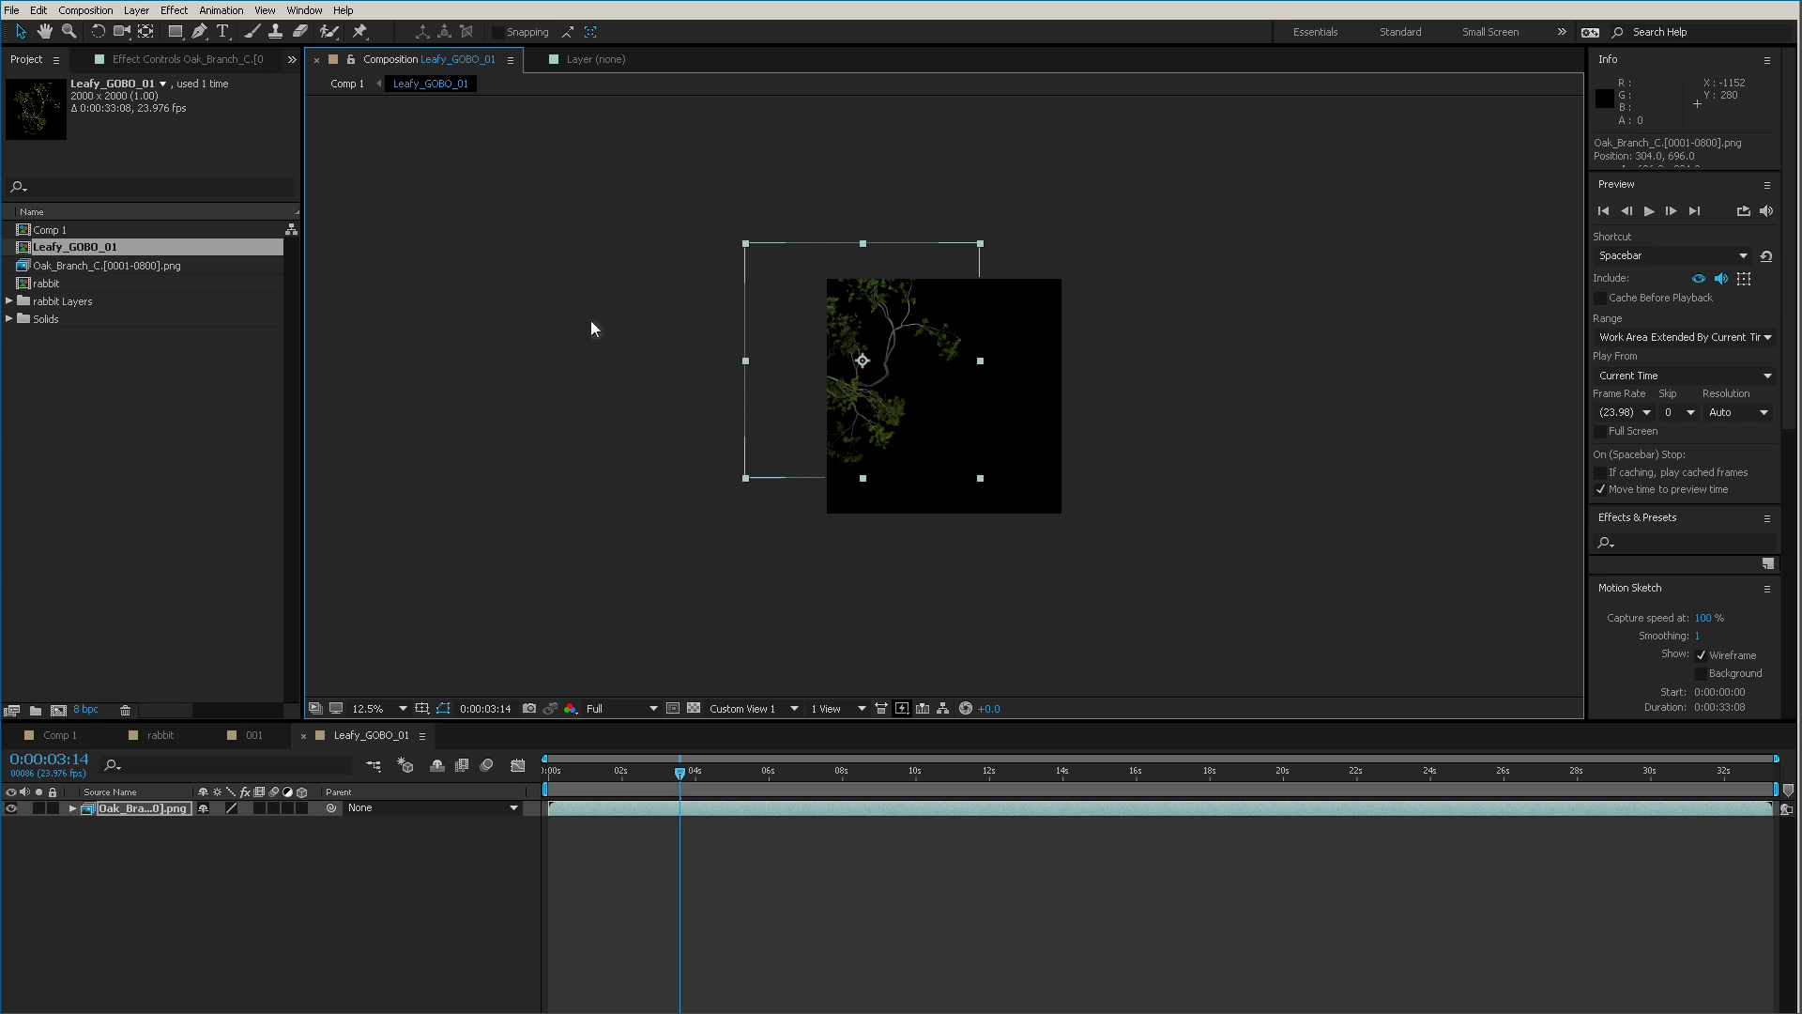
Import the Oak_Branch_B PNG sequence from the Grass_Plants_Paint_Effects folder and interpret it at 23.976 frames per second.
click(89, 265)
key(ctrl+i)
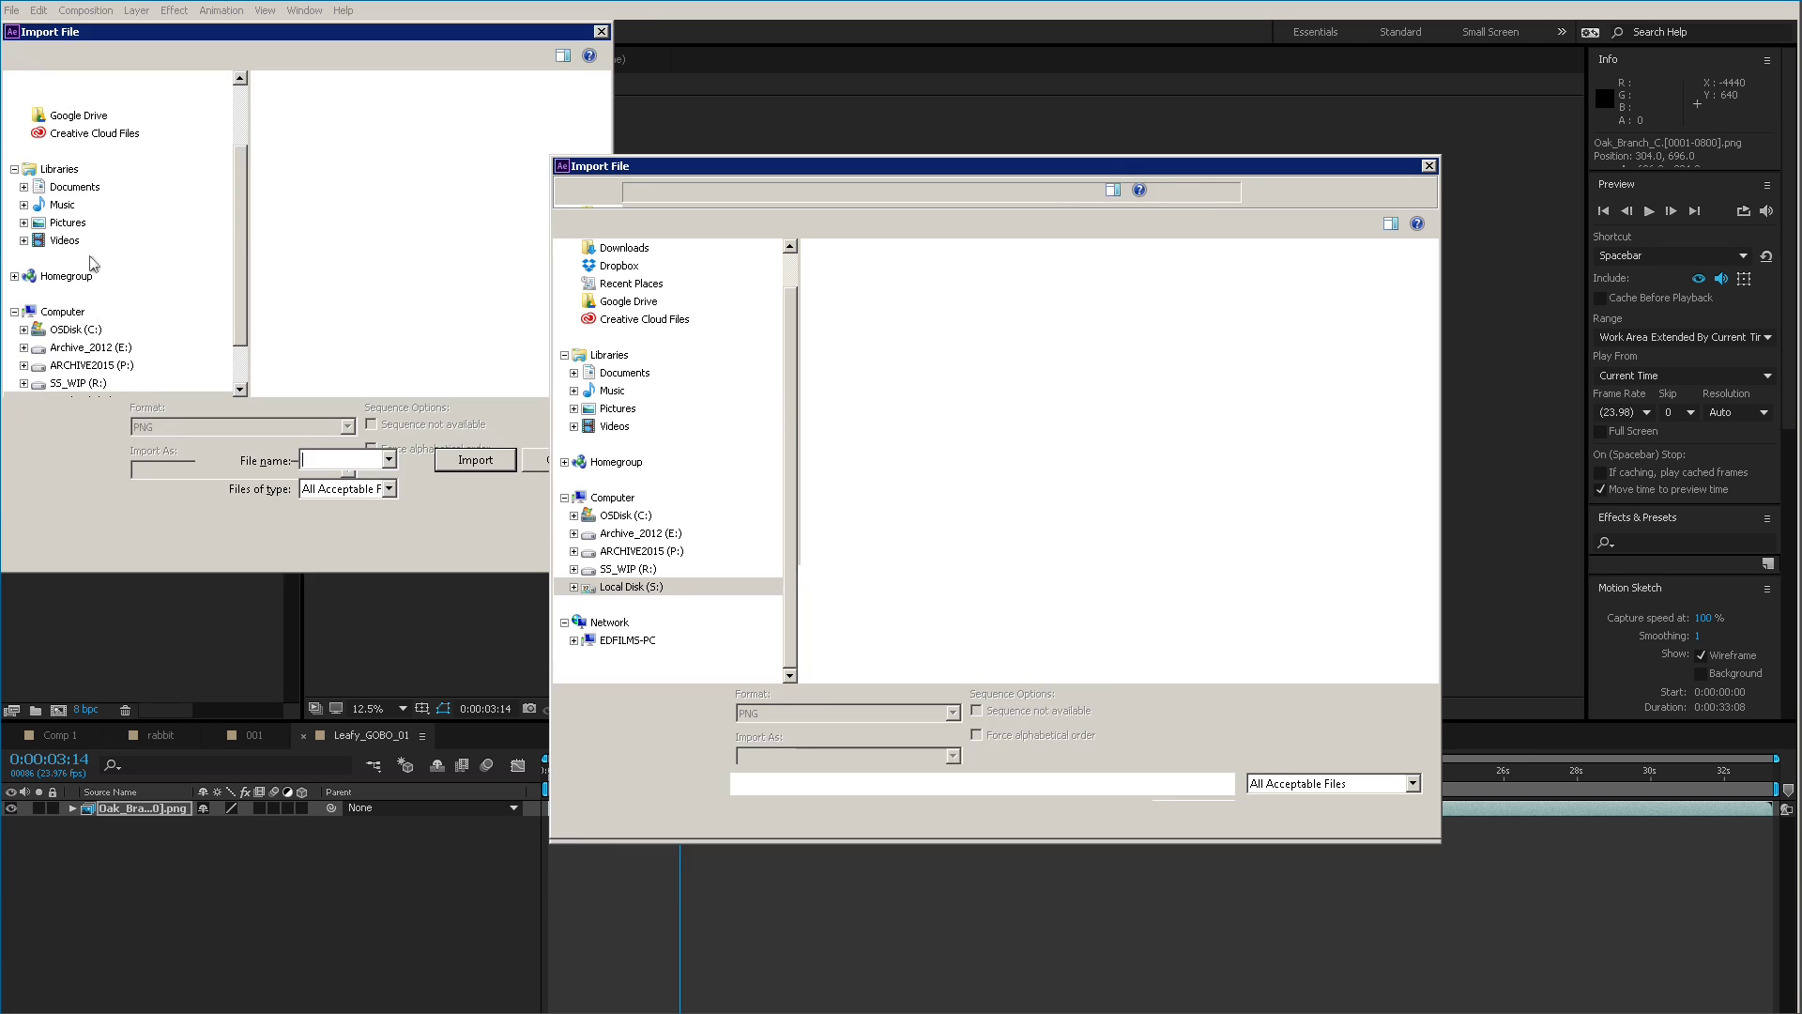
click(951, 191)
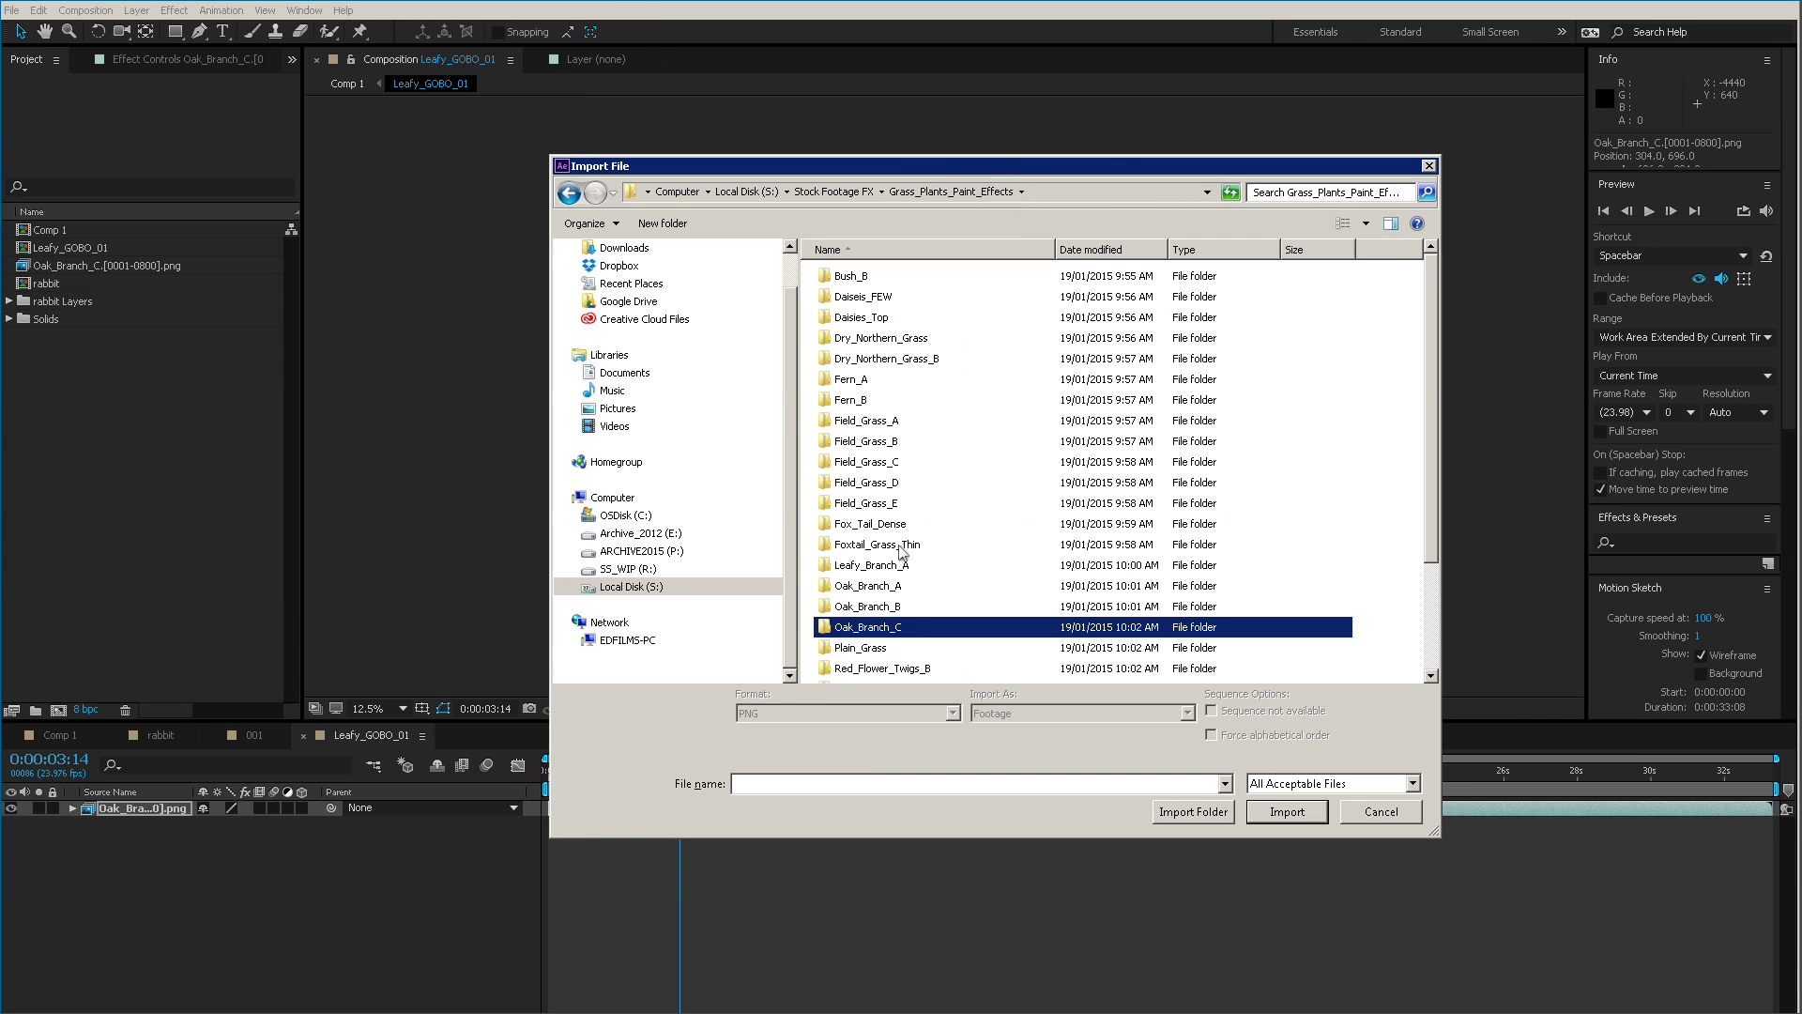
click(887, 606)
double_click(887, 605)
double_click(865, 301)
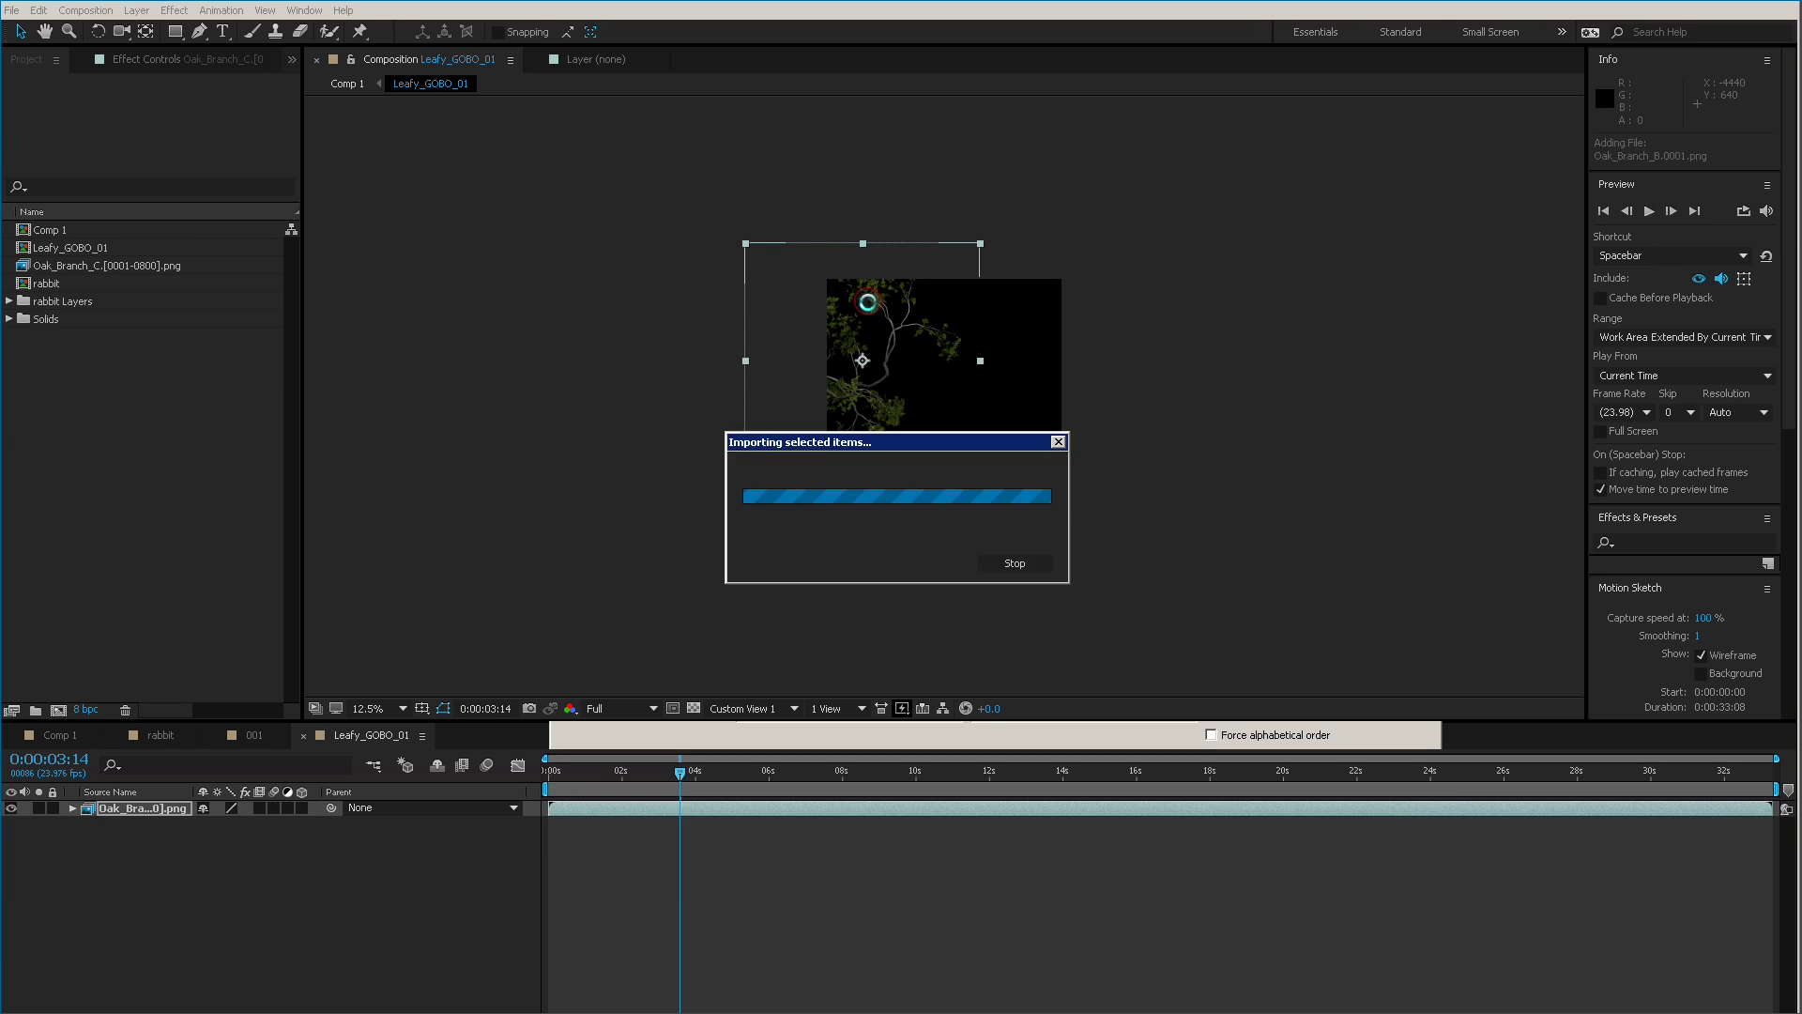
key(ctrl+alt+g)
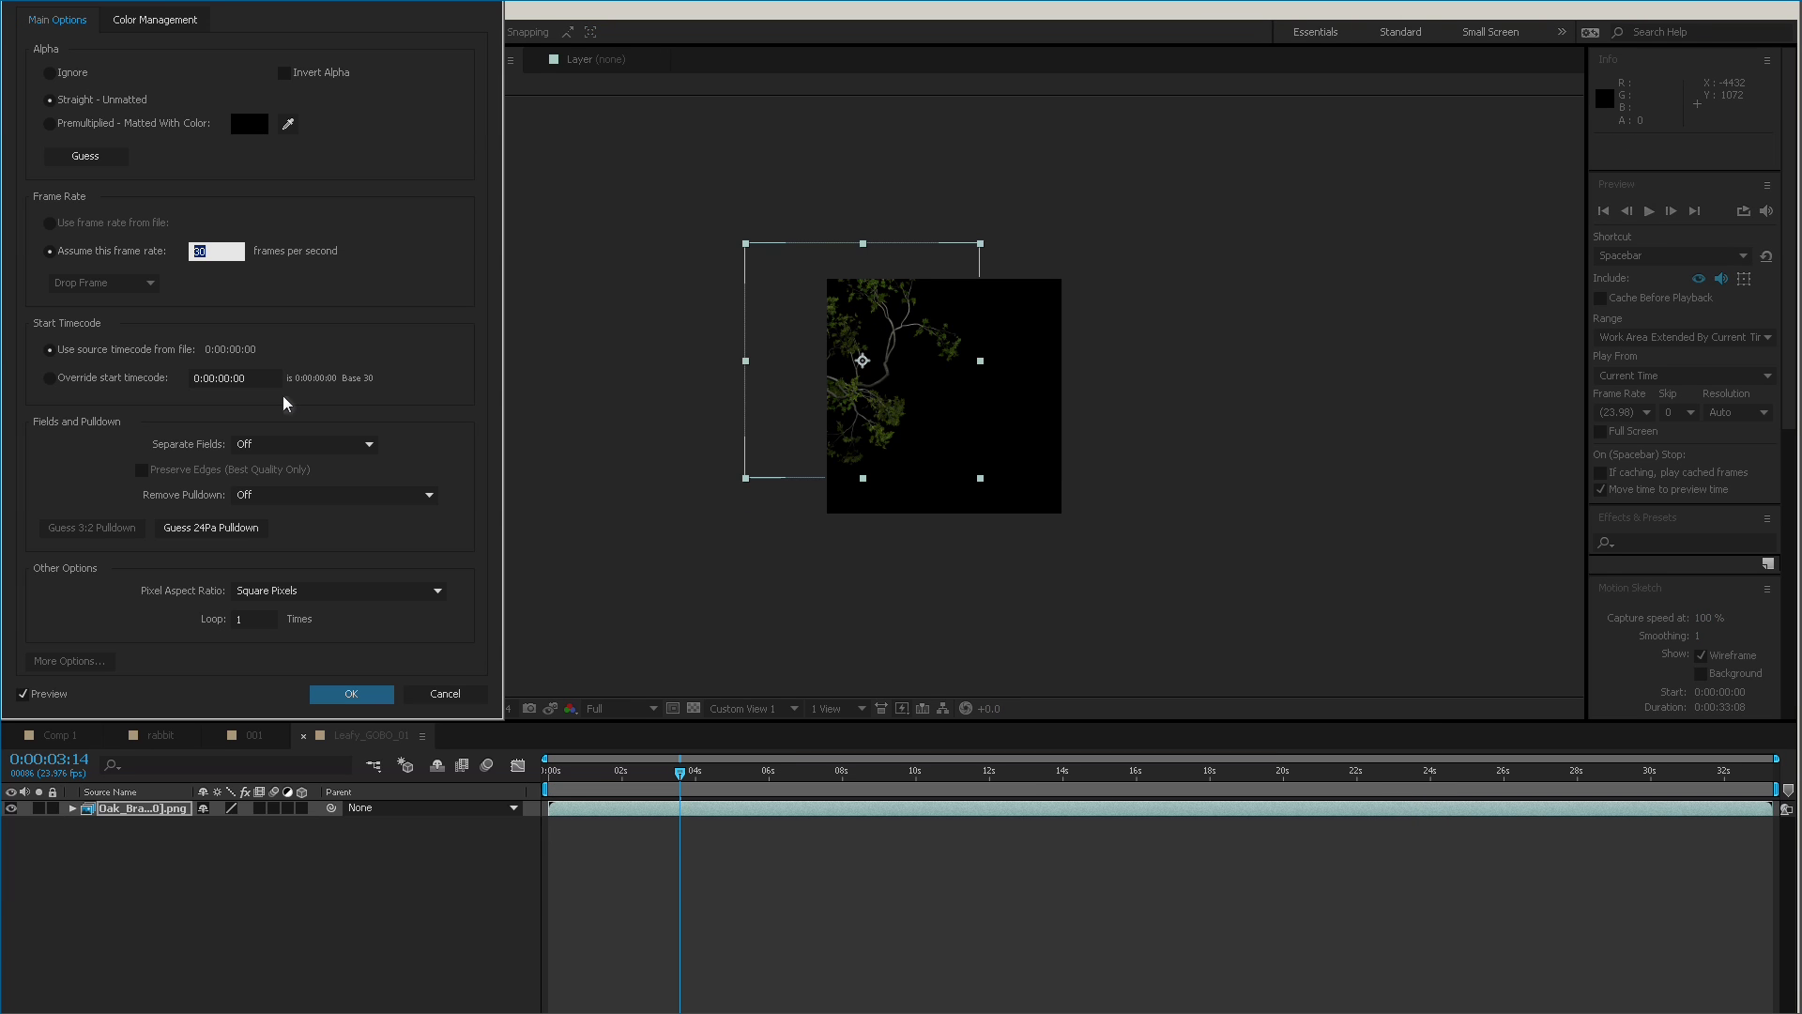
text(23.976)
key(Return)
Add Oak_Branch_B to Leafy_GOBO_01, place it over the composition's lower right corner, and rotate it about -39.7°.
drag(132, 265, 294, 816)
drag(1007, 394, 1078, 457)
key(w)
drag(1125, 570, 1051, 641)
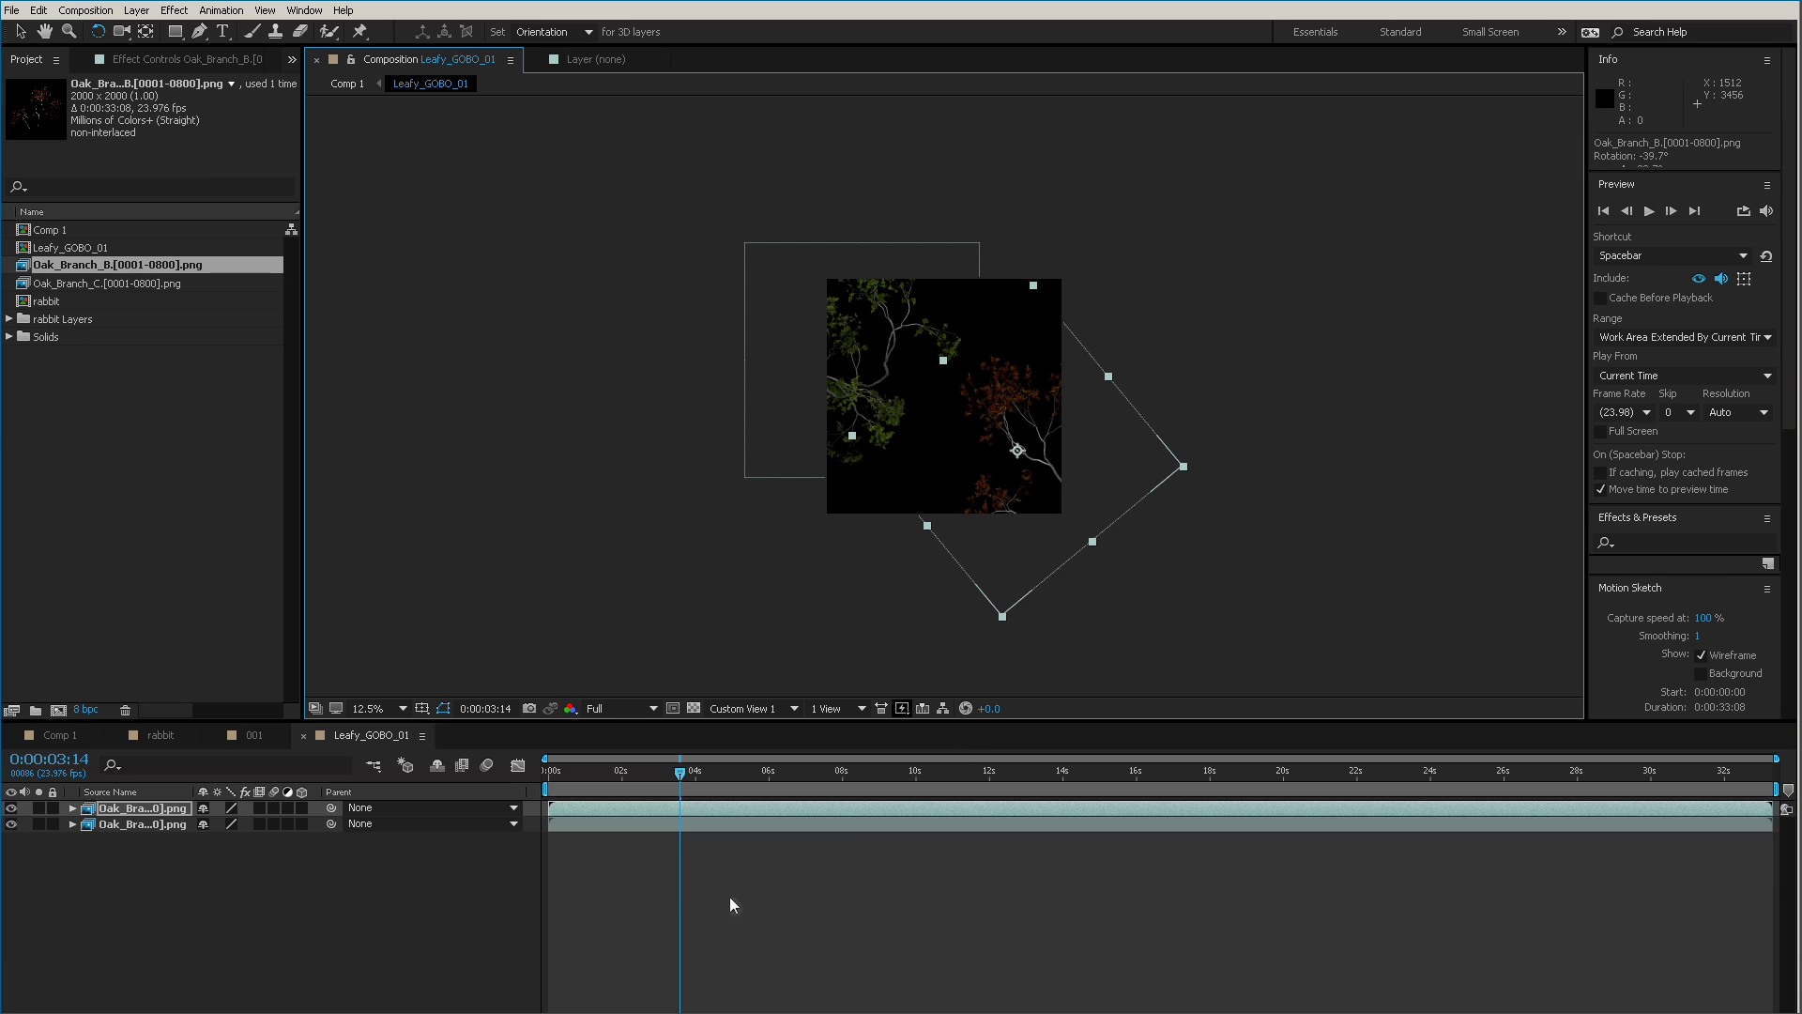
Duplicate the Oak_Branch_C layer, rotate the copy, and place it over the composition's upper right corner at about 1736, -152.
click(878, 371)
key(ctrl+d)
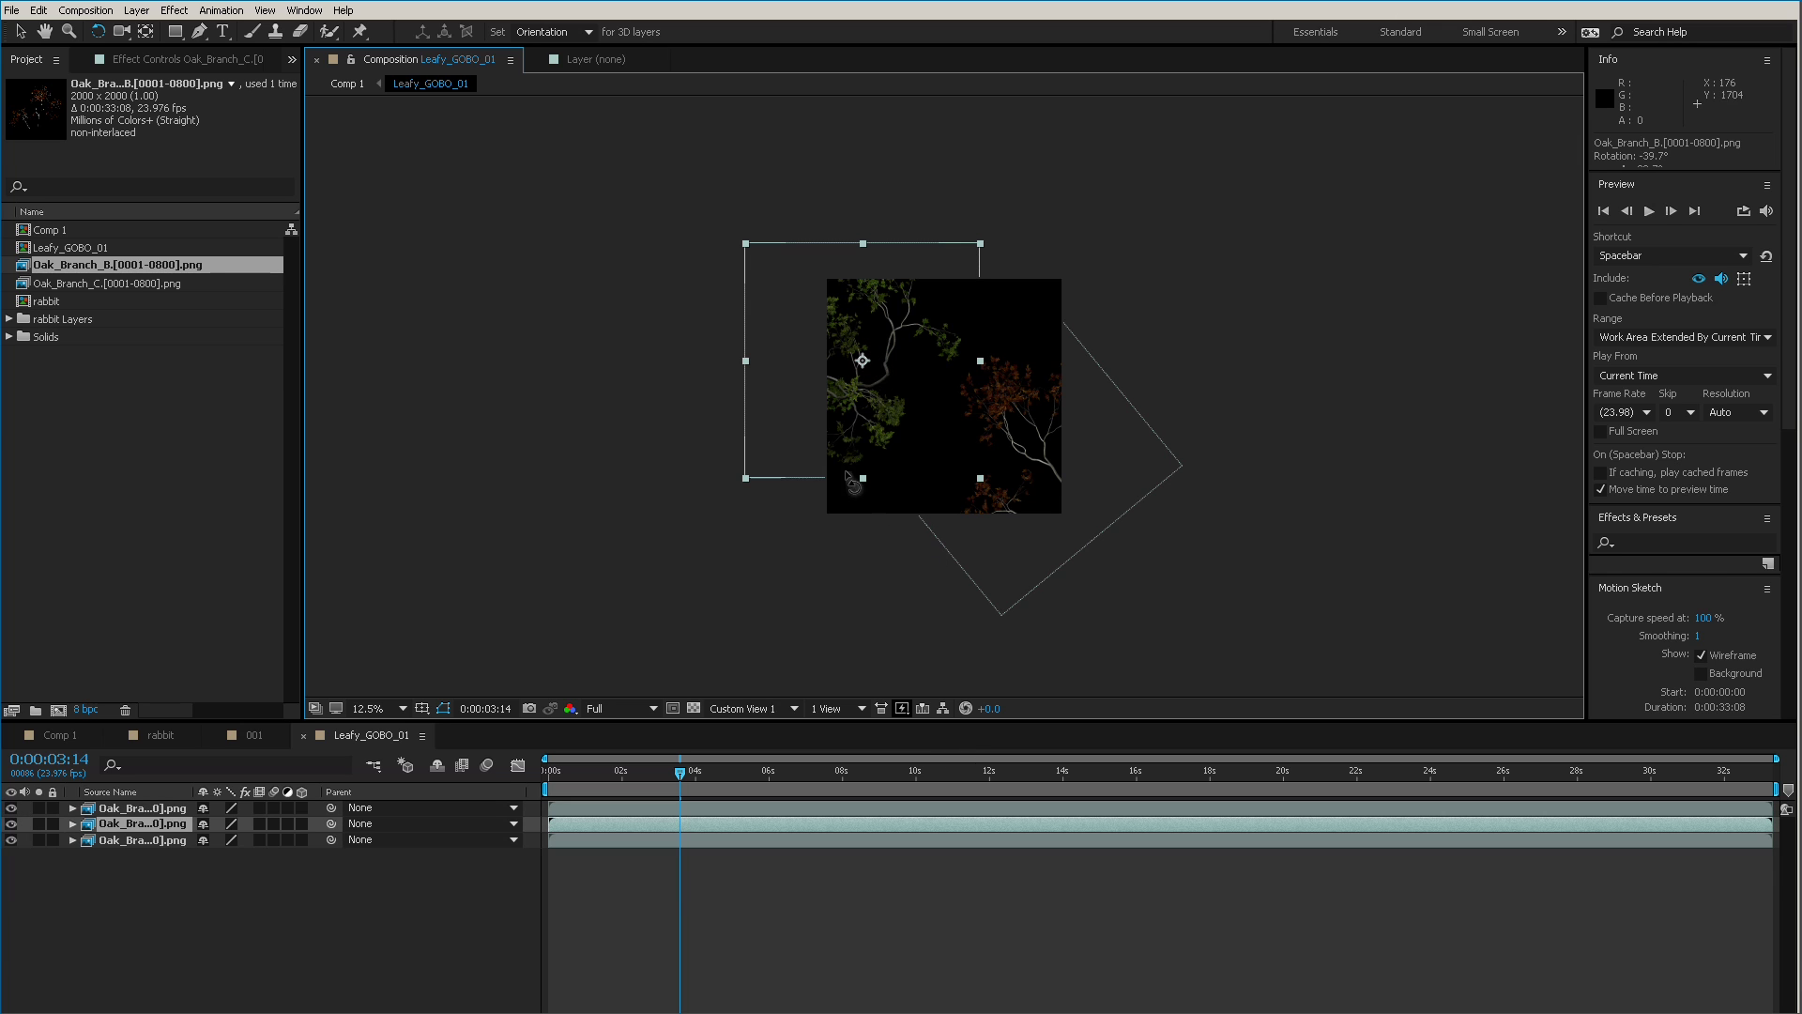
key(v)
drag(869, 348, 1028, 294)
key(w)
drag(1121, 355, 882, 205)
key(v)
mouse_move(1078, 265)
mouse_down()
mouse_move(1104, 207)
mouse_move(1084, 235)
mouse_move(1107, 306)
mouse_move(1106, 261)
mouse_up()
Import the Oak_Branch_A and Leafy_Branch_A PNG sequences from the Grass_Plants_Paint_Effects folder.
click(106, 285)
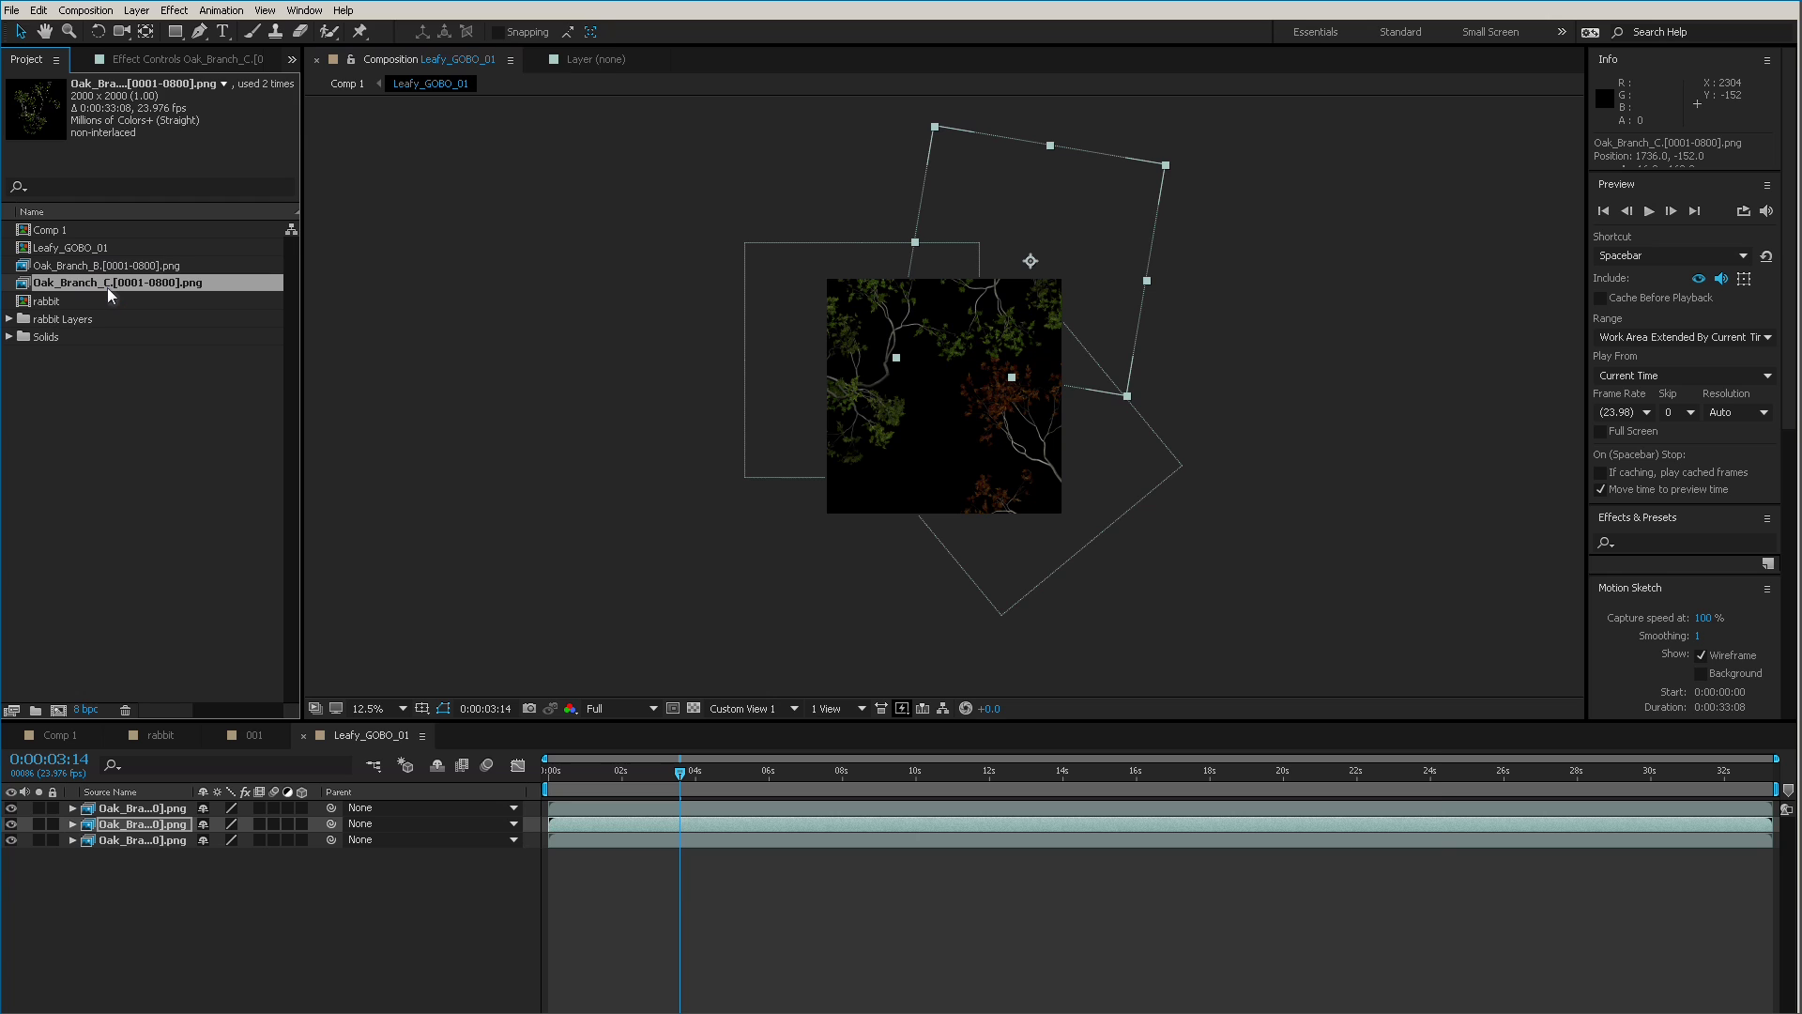
key(ctrl+i)
click(988, 195)
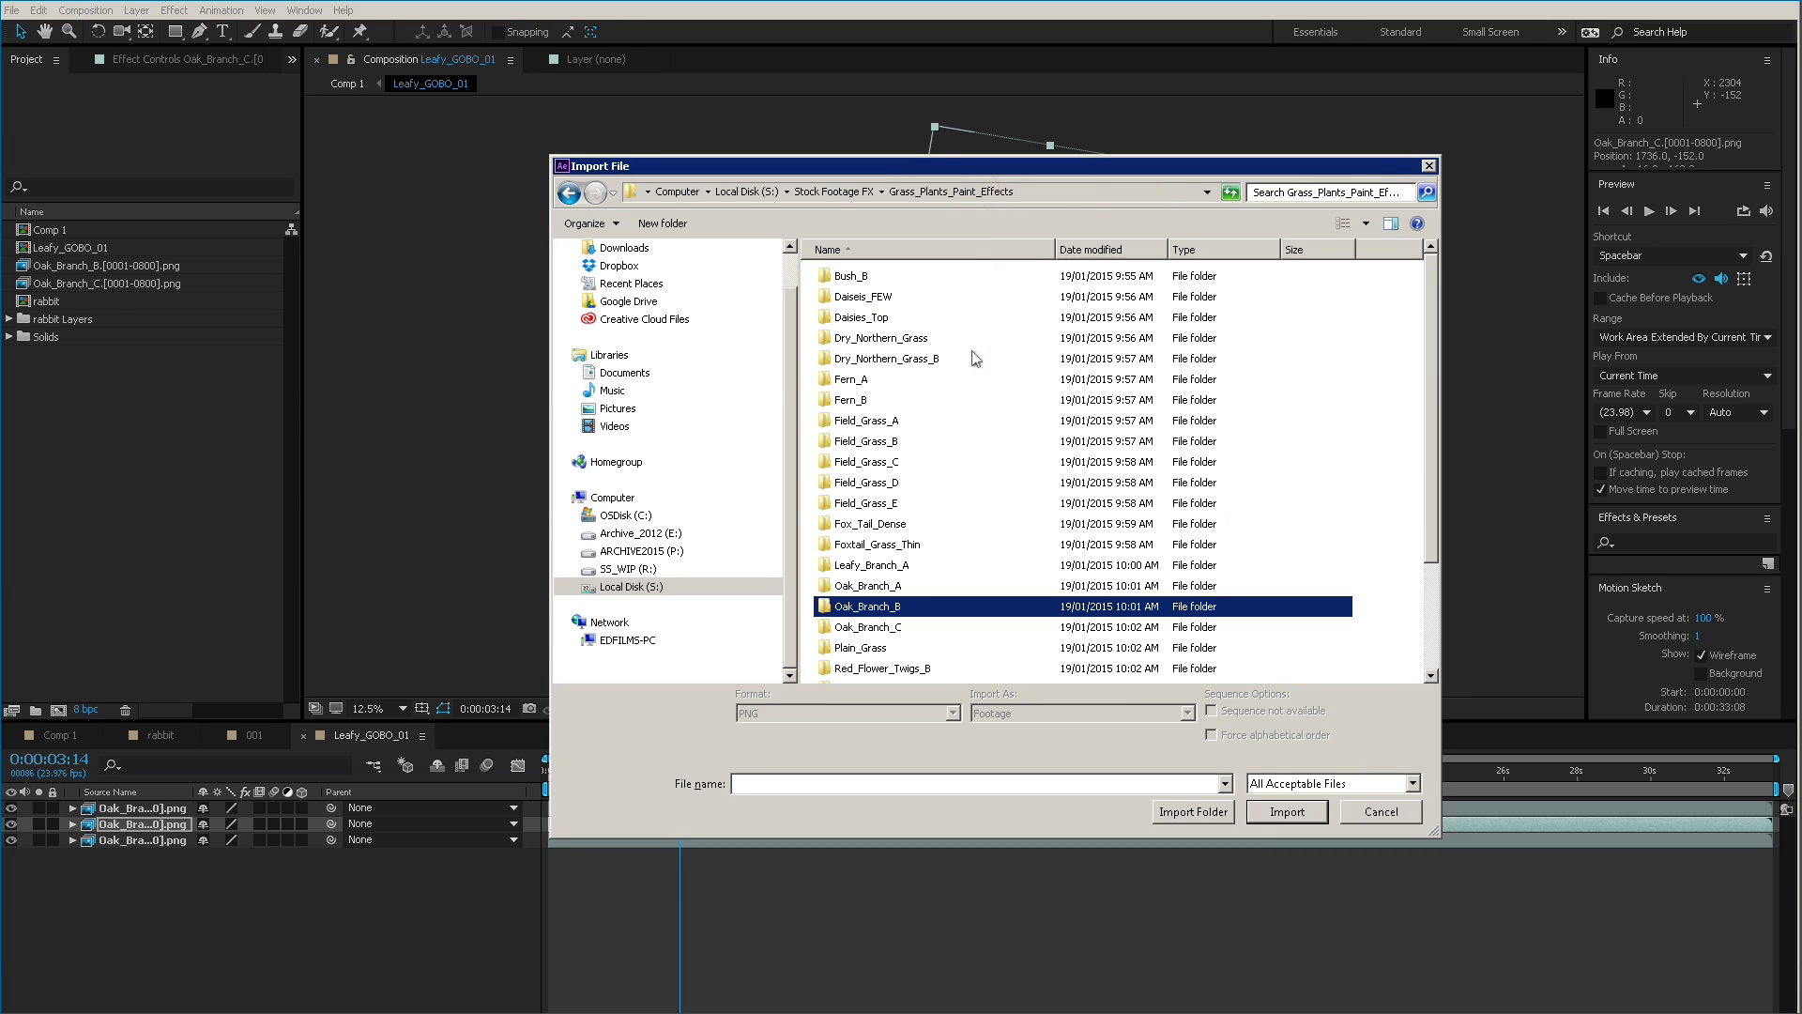
double_click(883, 585)
double_click(886, 329)
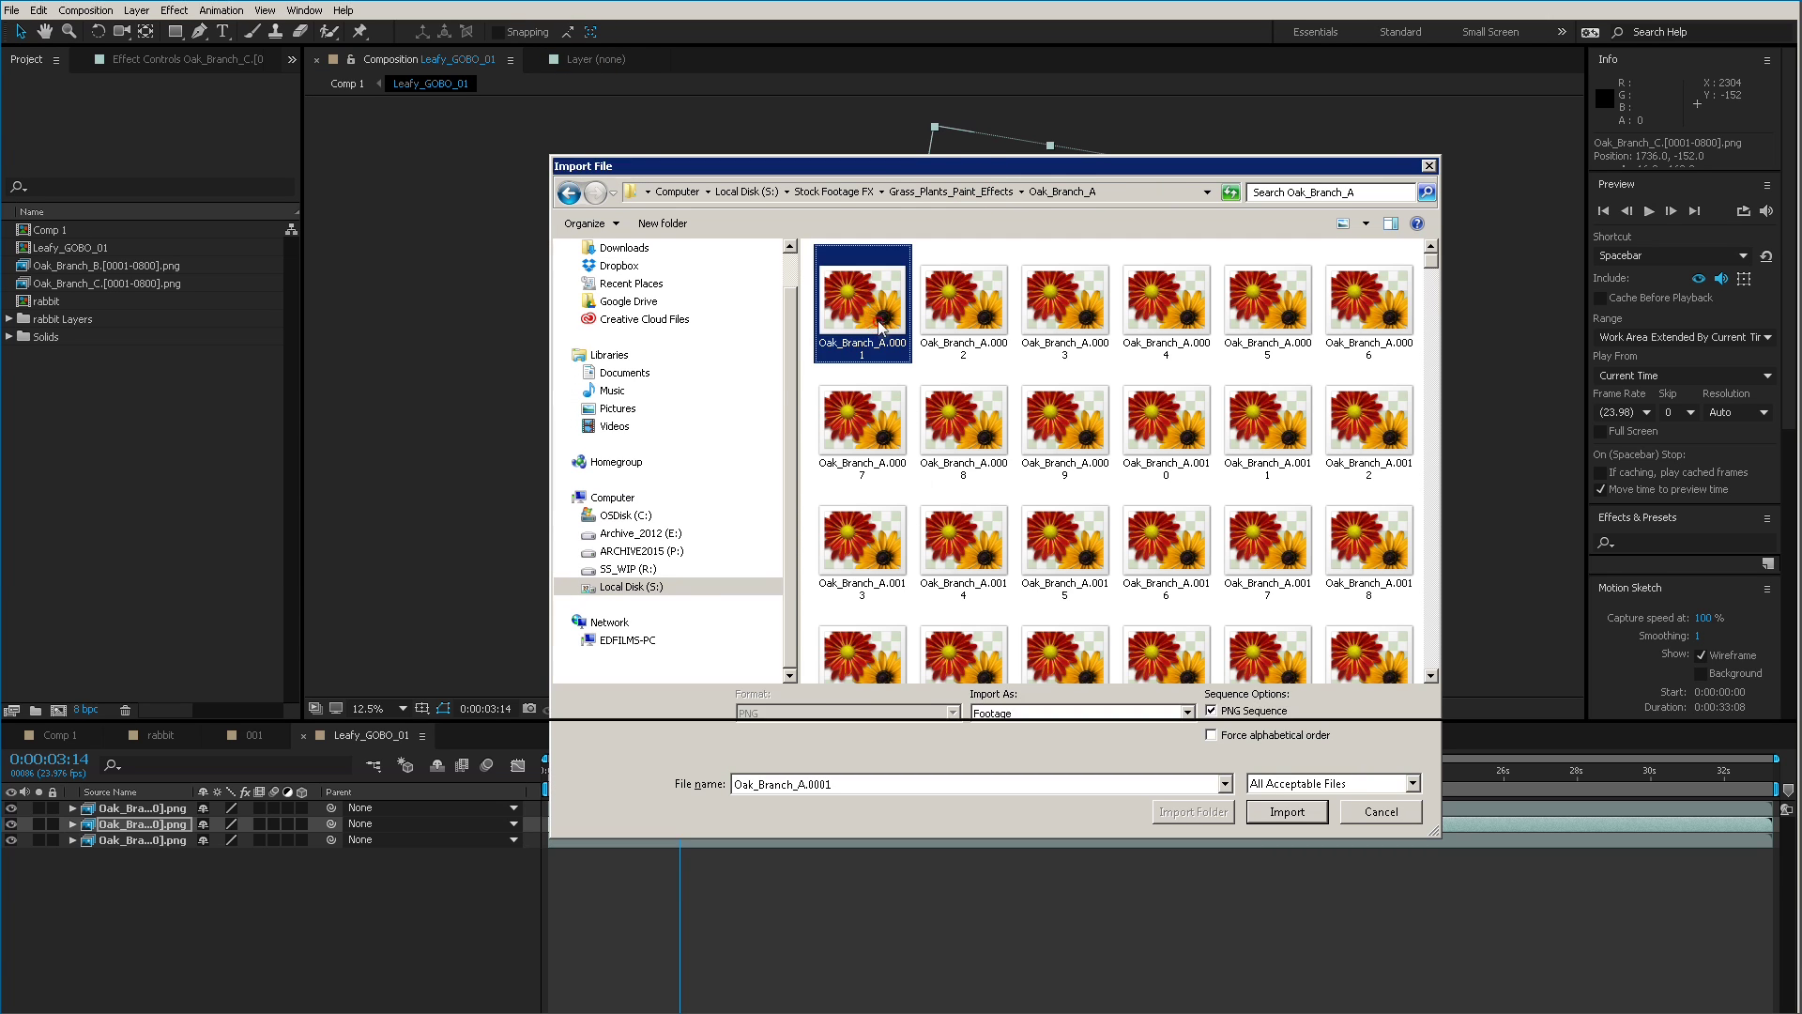
key(ctrl+i)
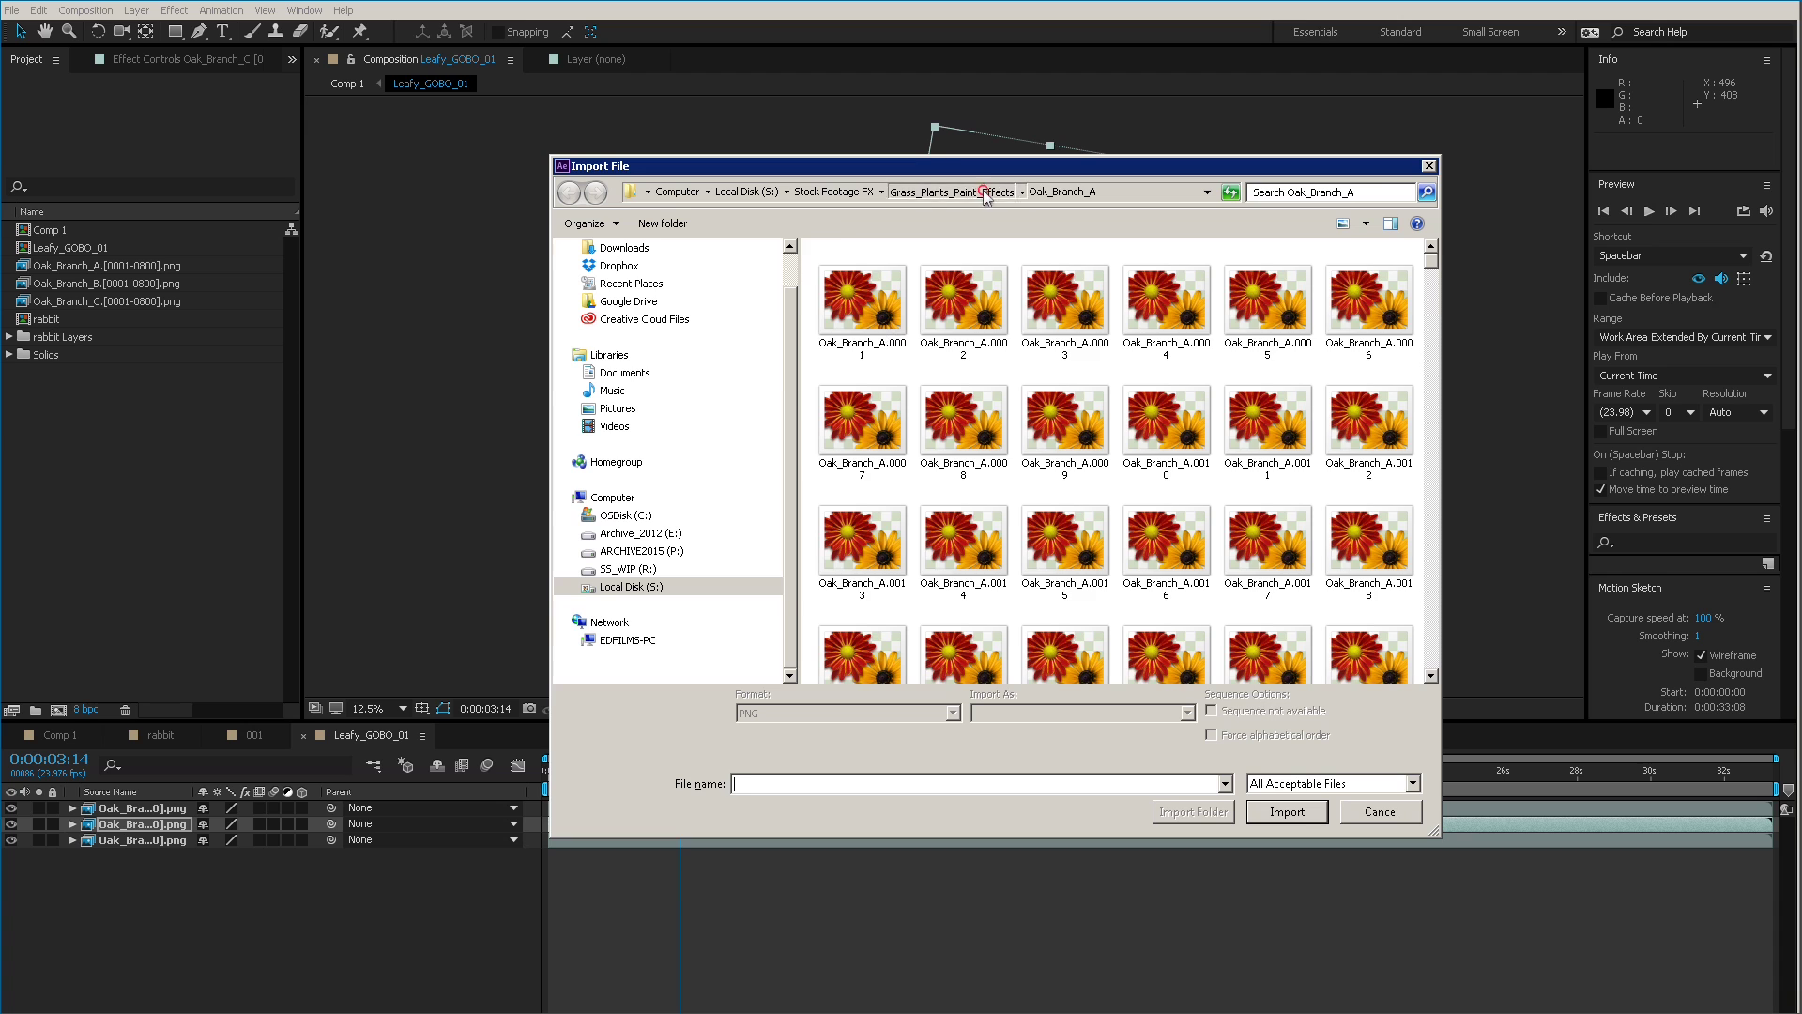
click(986, 192)
double_click(868, 565)
double_click(862, 302)
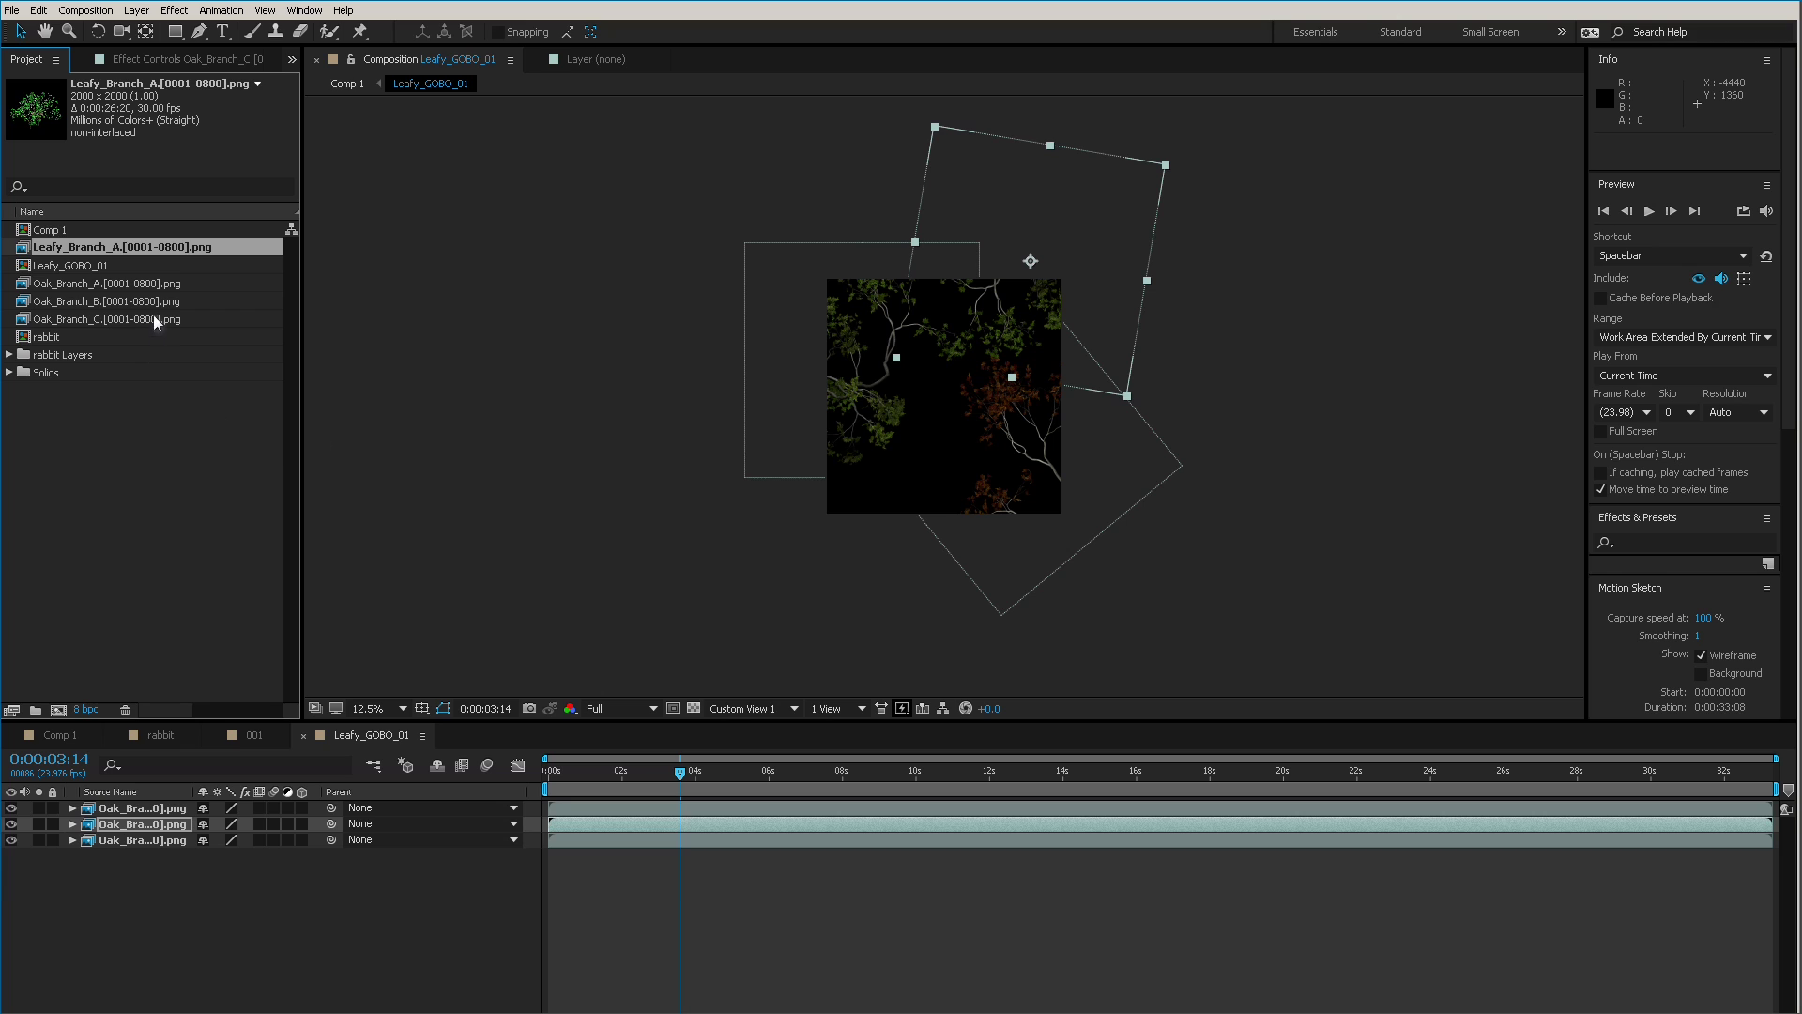
Interpret the Oak_Branch_A and Leafy_Branch_A sequences at 23.976 frames per second to match the other branch footage.
click(155, 318)
click(128, 301)
click(129, 281)
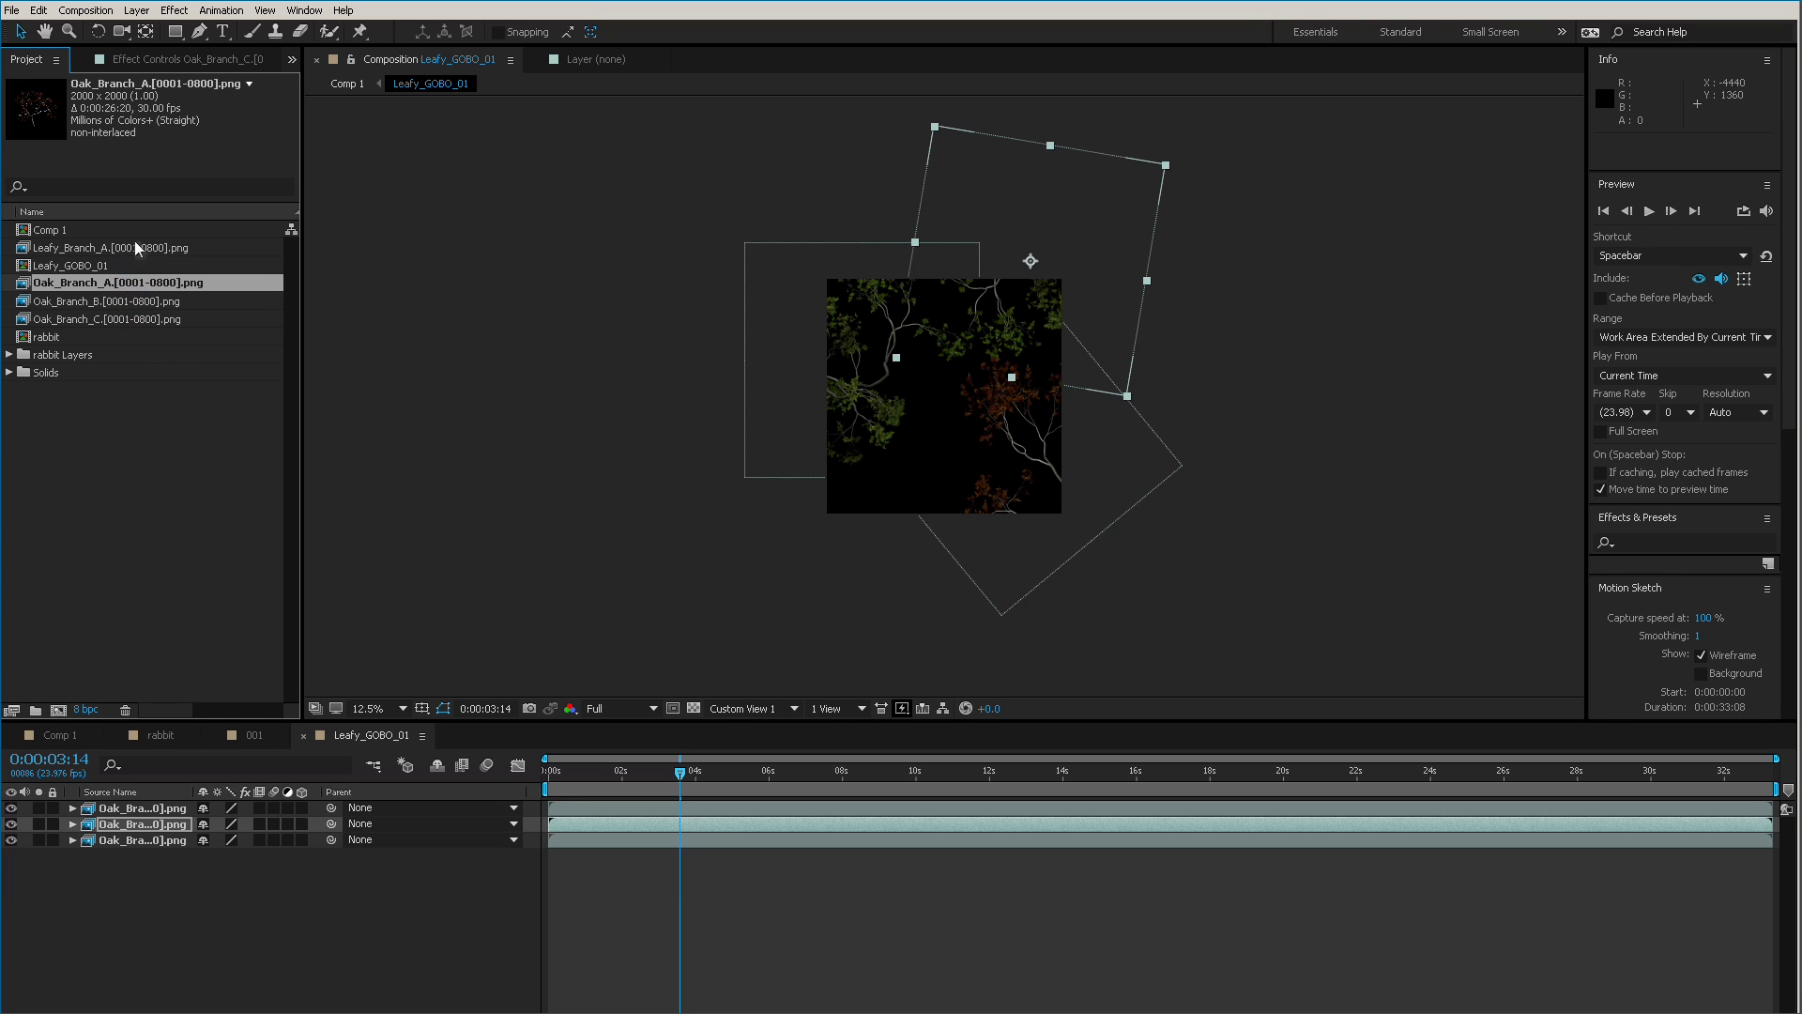
ctrl+click(133, 246)
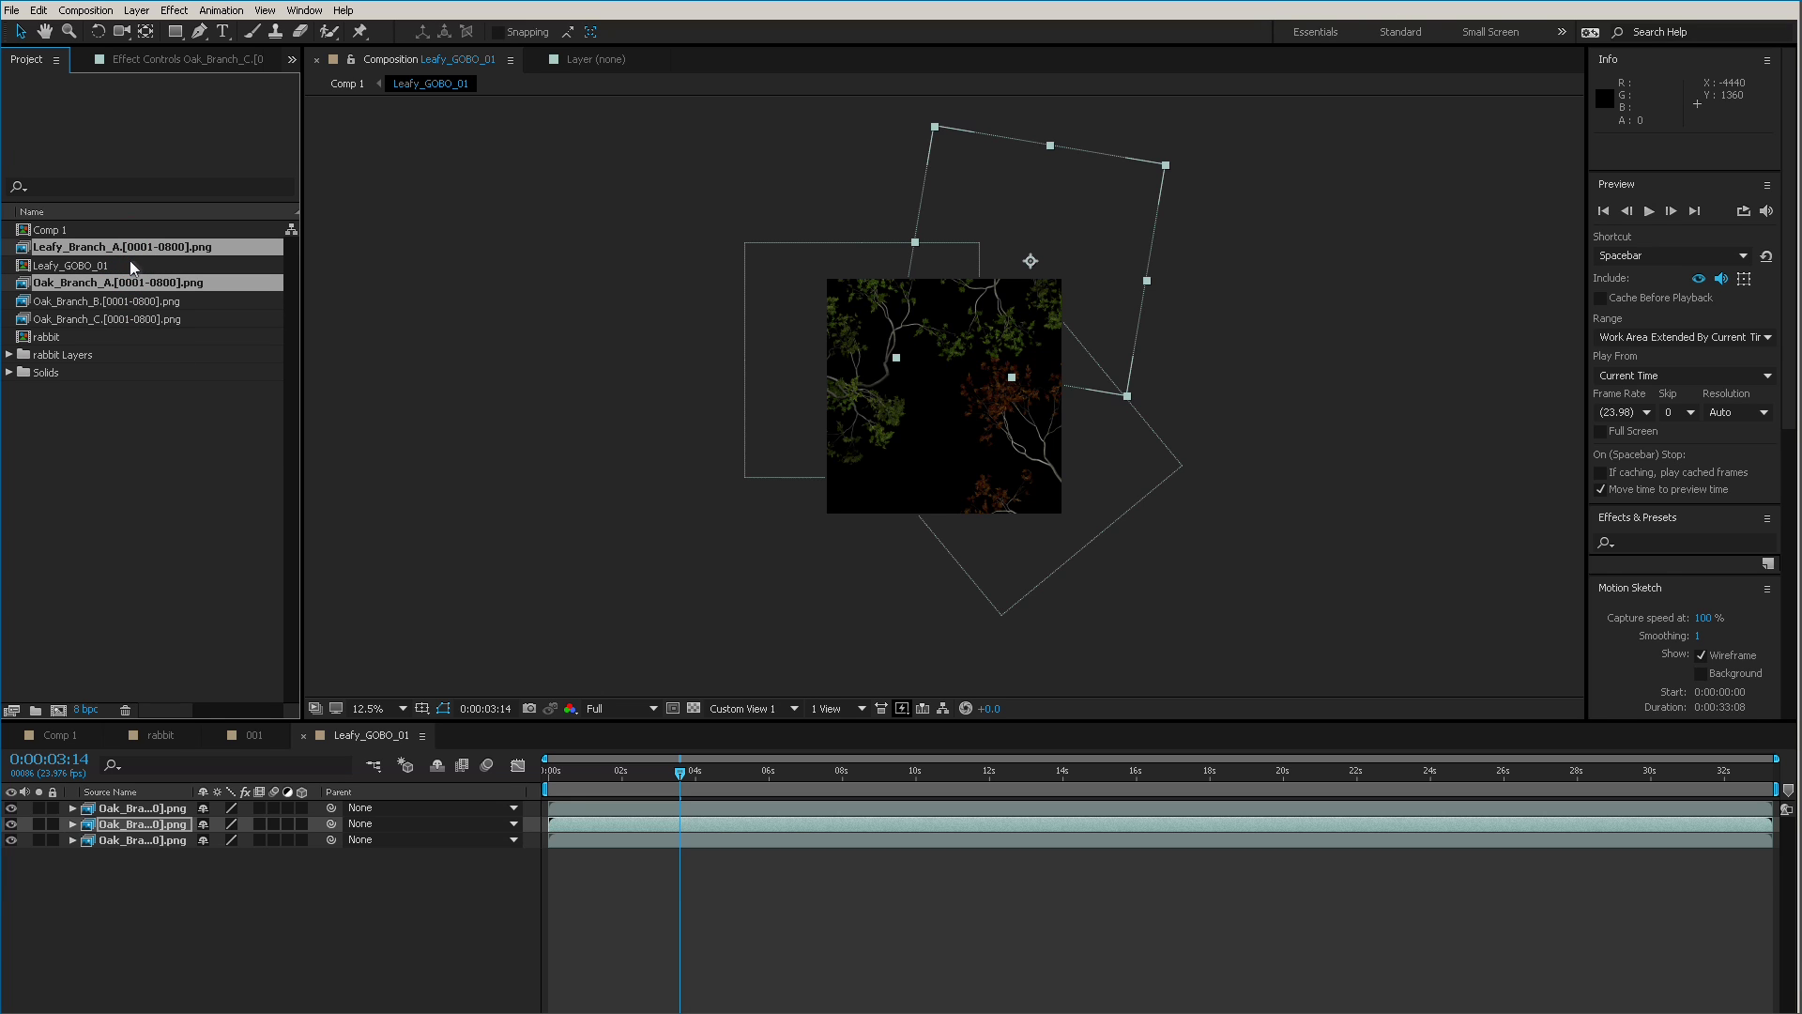
click(116, 243)
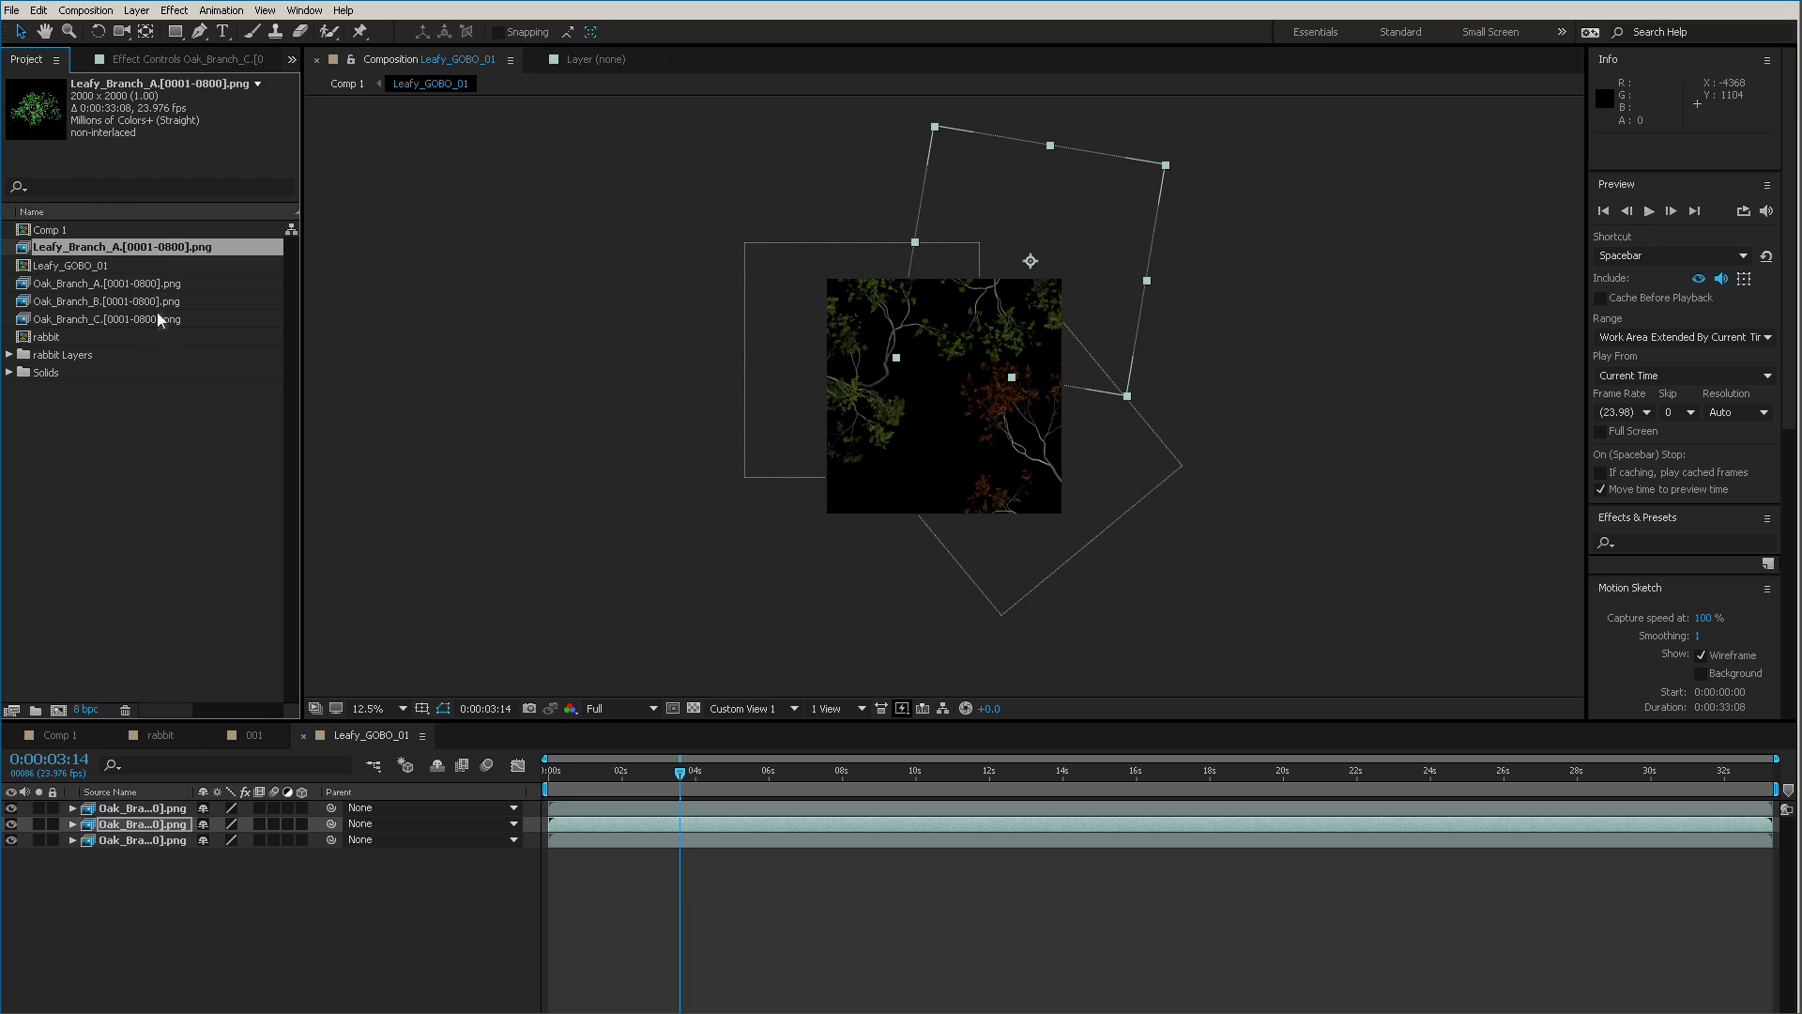
Add Oak_Branch_A to Leafy_GOBO_01 and position it along the composition's bottom edge at about 912, 1816.
drag(126, 284, 843, 635)
drag(861, 556, 956, 536)
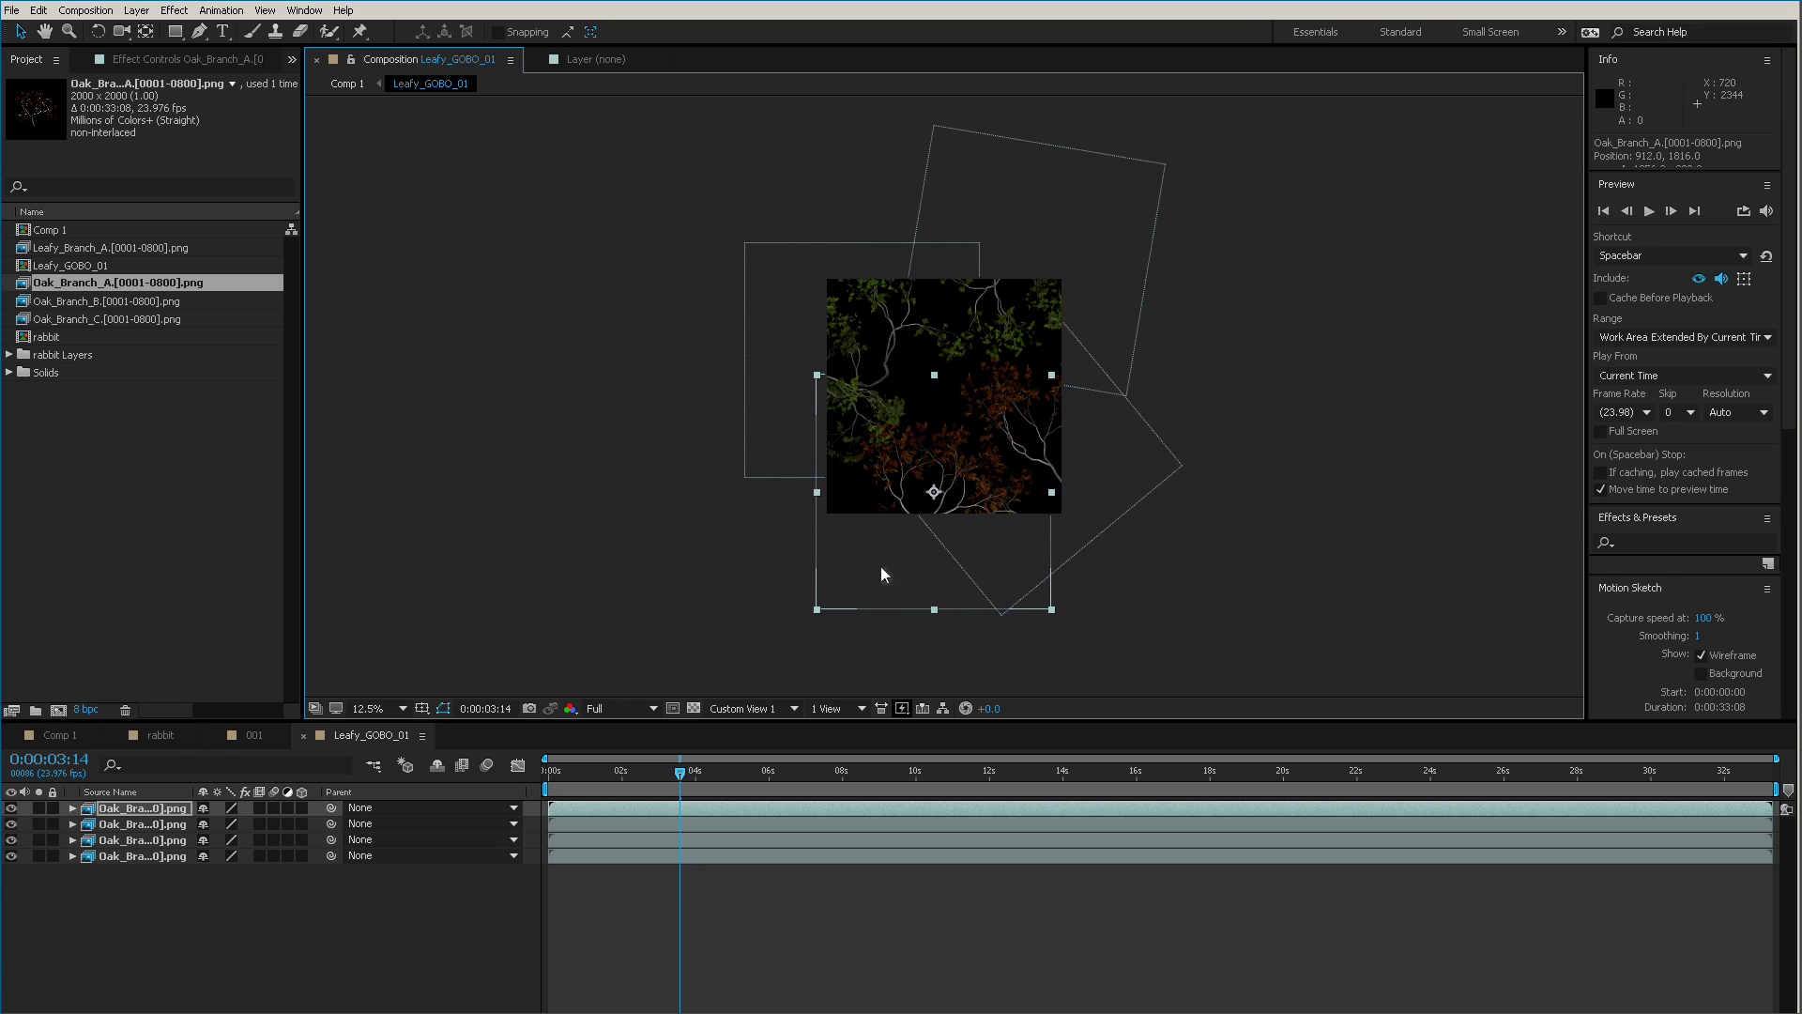
Add Leafy_Branch_A to Leafy_GOBO_01, place it over the lower right corner at about 1704, 1640, and set its opacity to 31%.
click(106, 249)
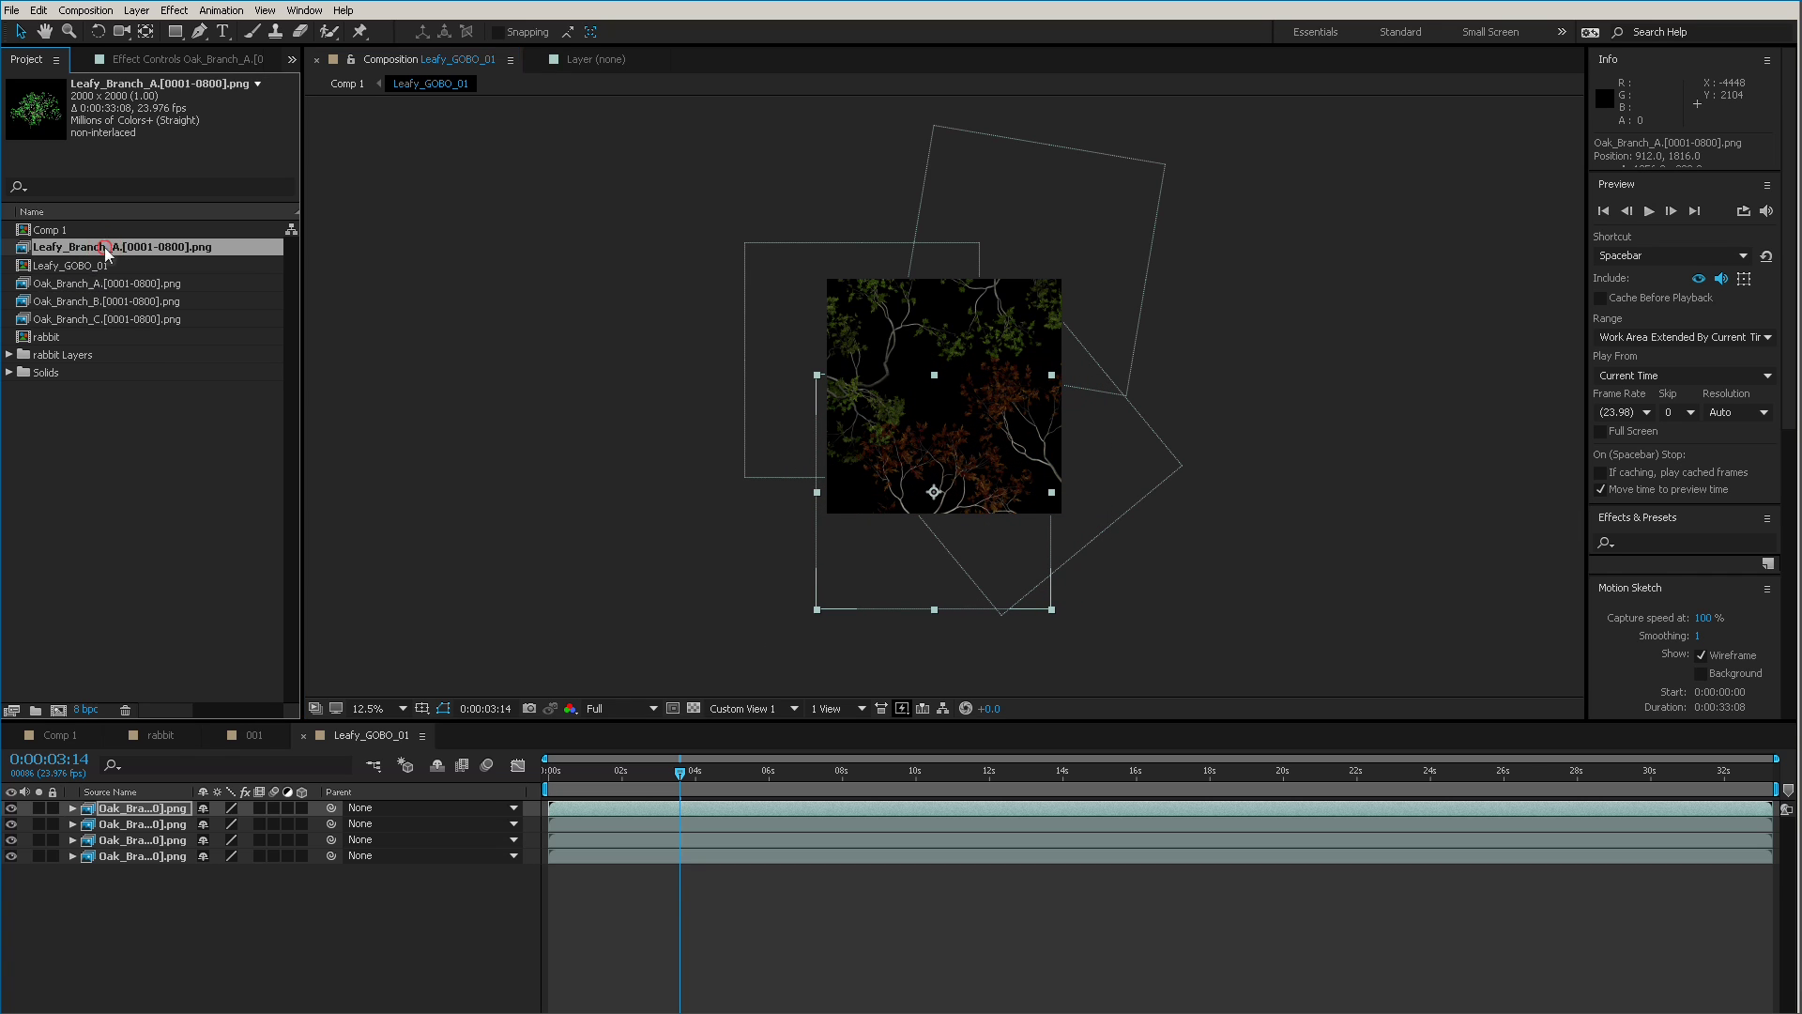
drag(77, 247, 1079, 399)
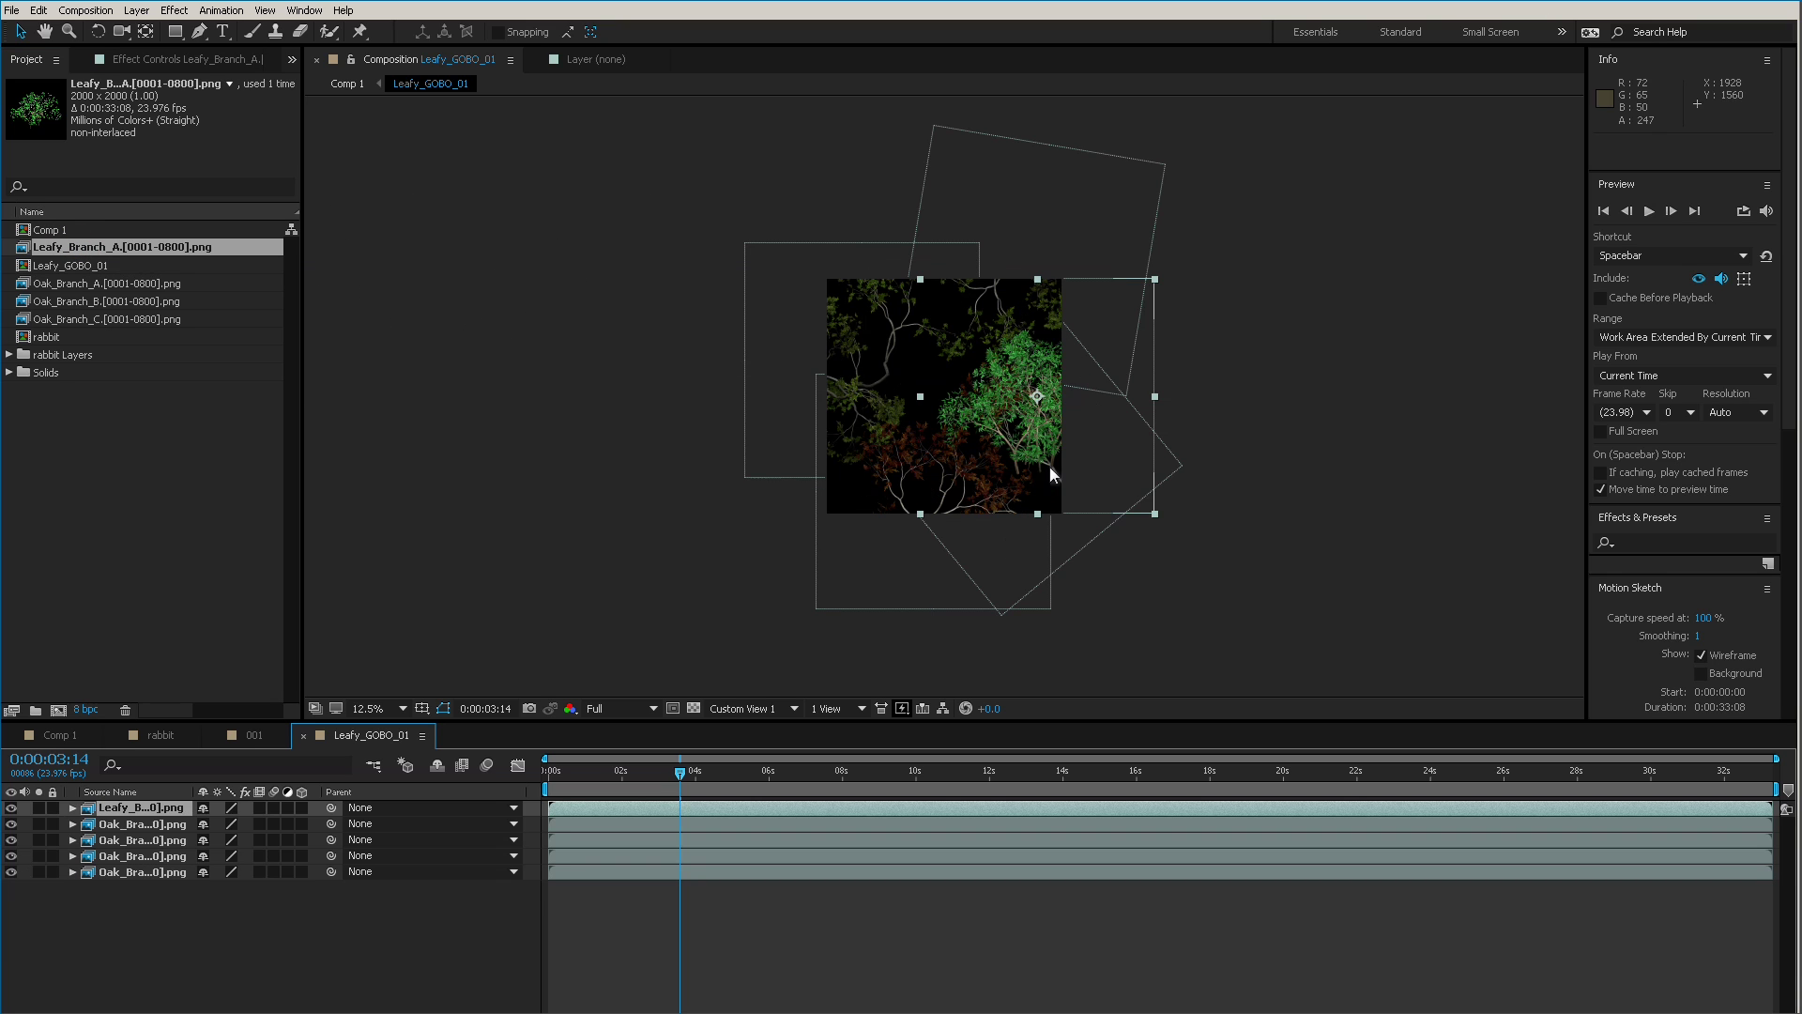
drag(1057, 475, 1020, 526)
key(t)
drag(206, 824, 150, 851)
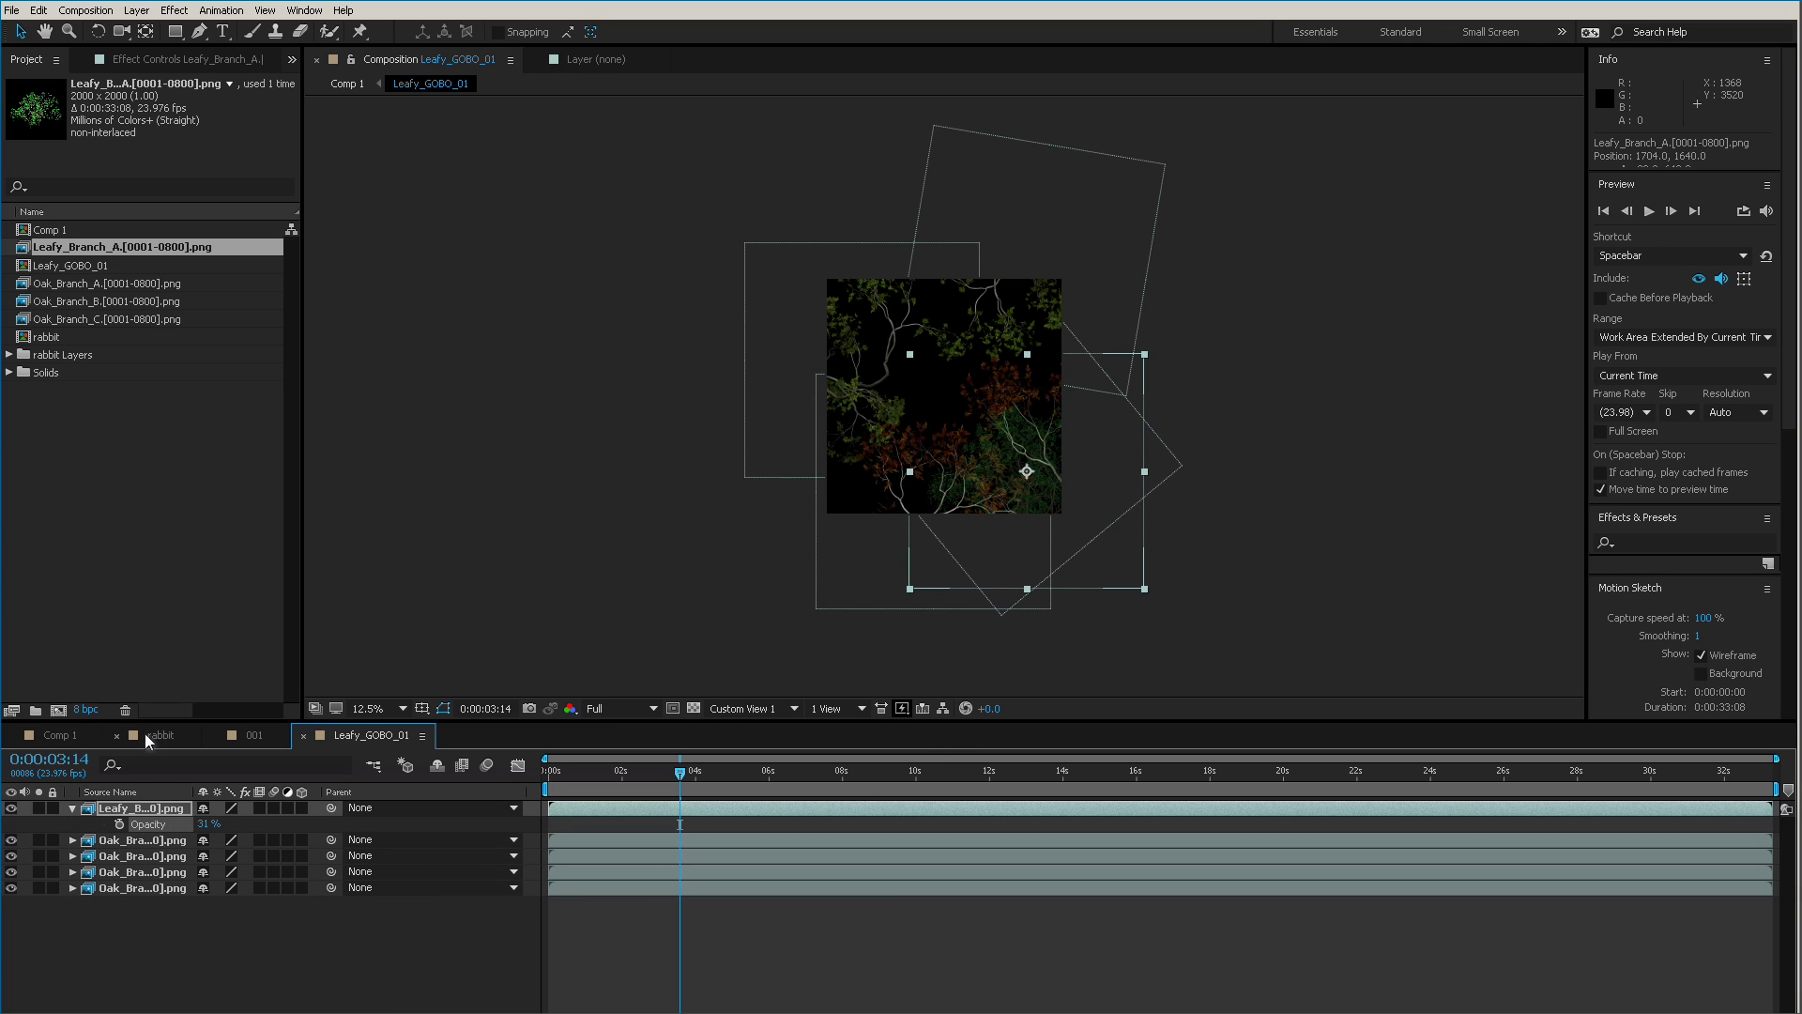
Scale the Leafy_GOBO_01 layer in Comp 1 to 58% on all axes.
click(58, 735)
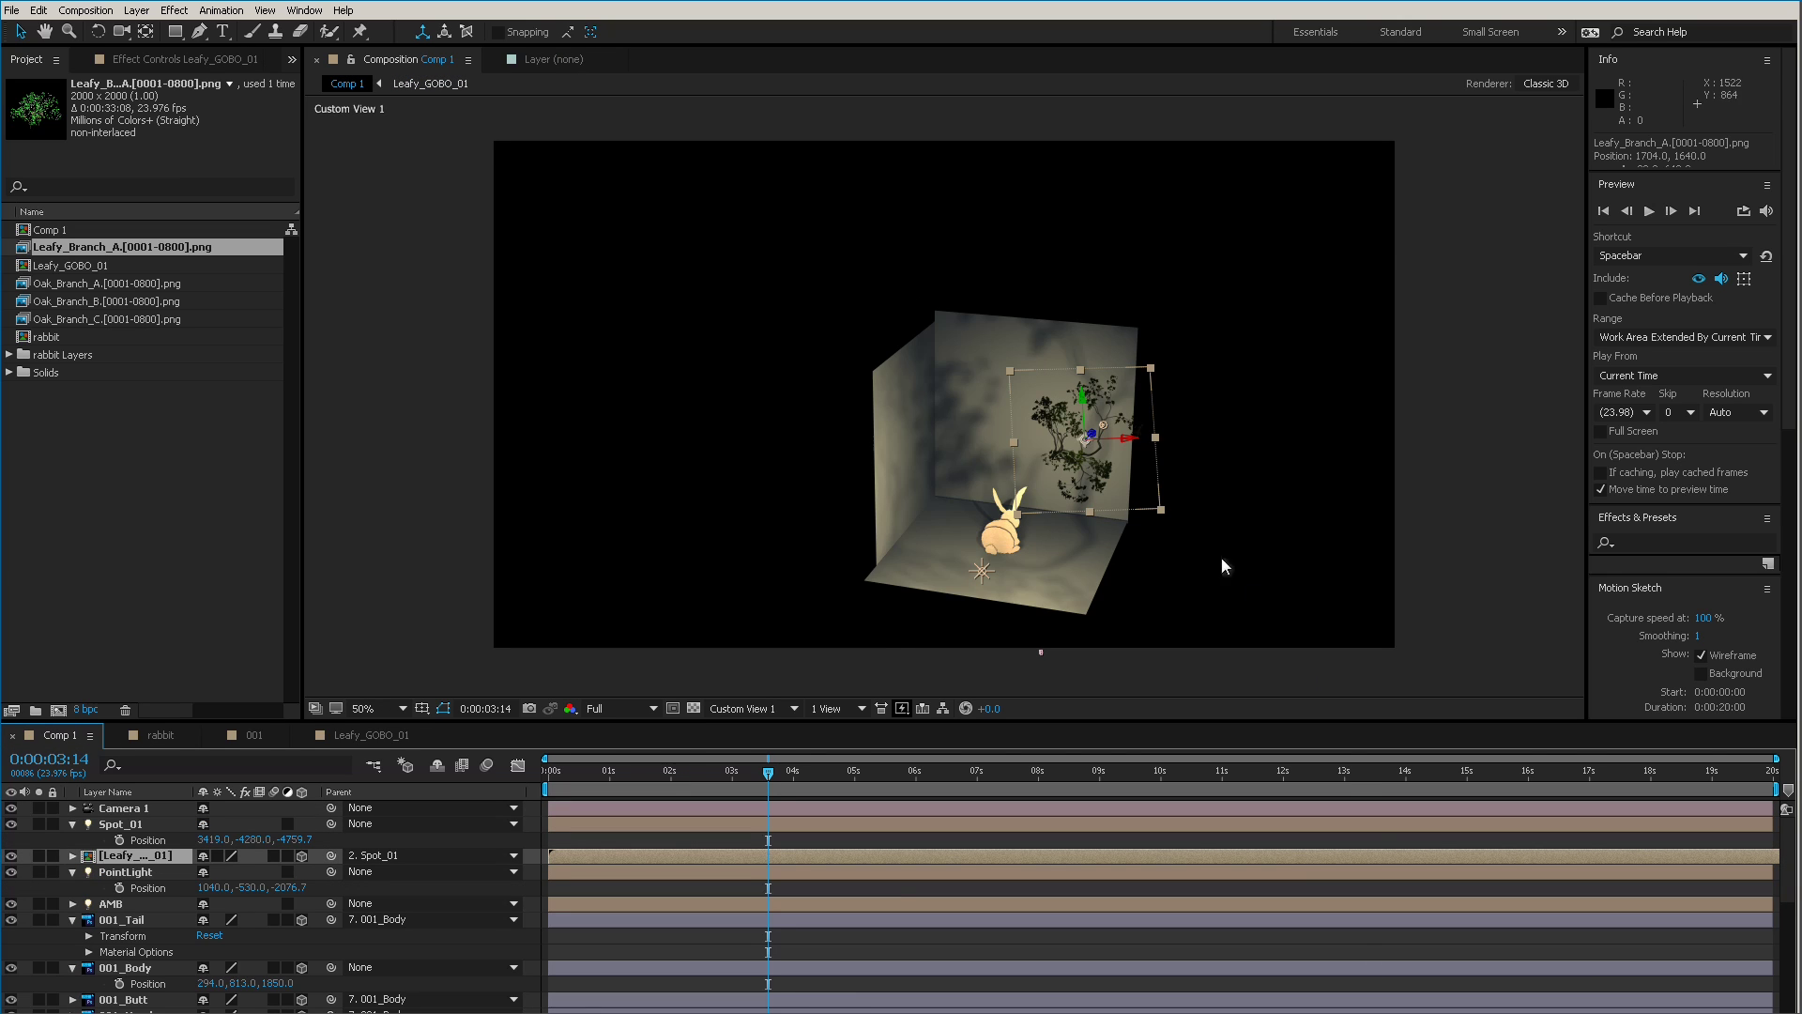
click(167, 857)
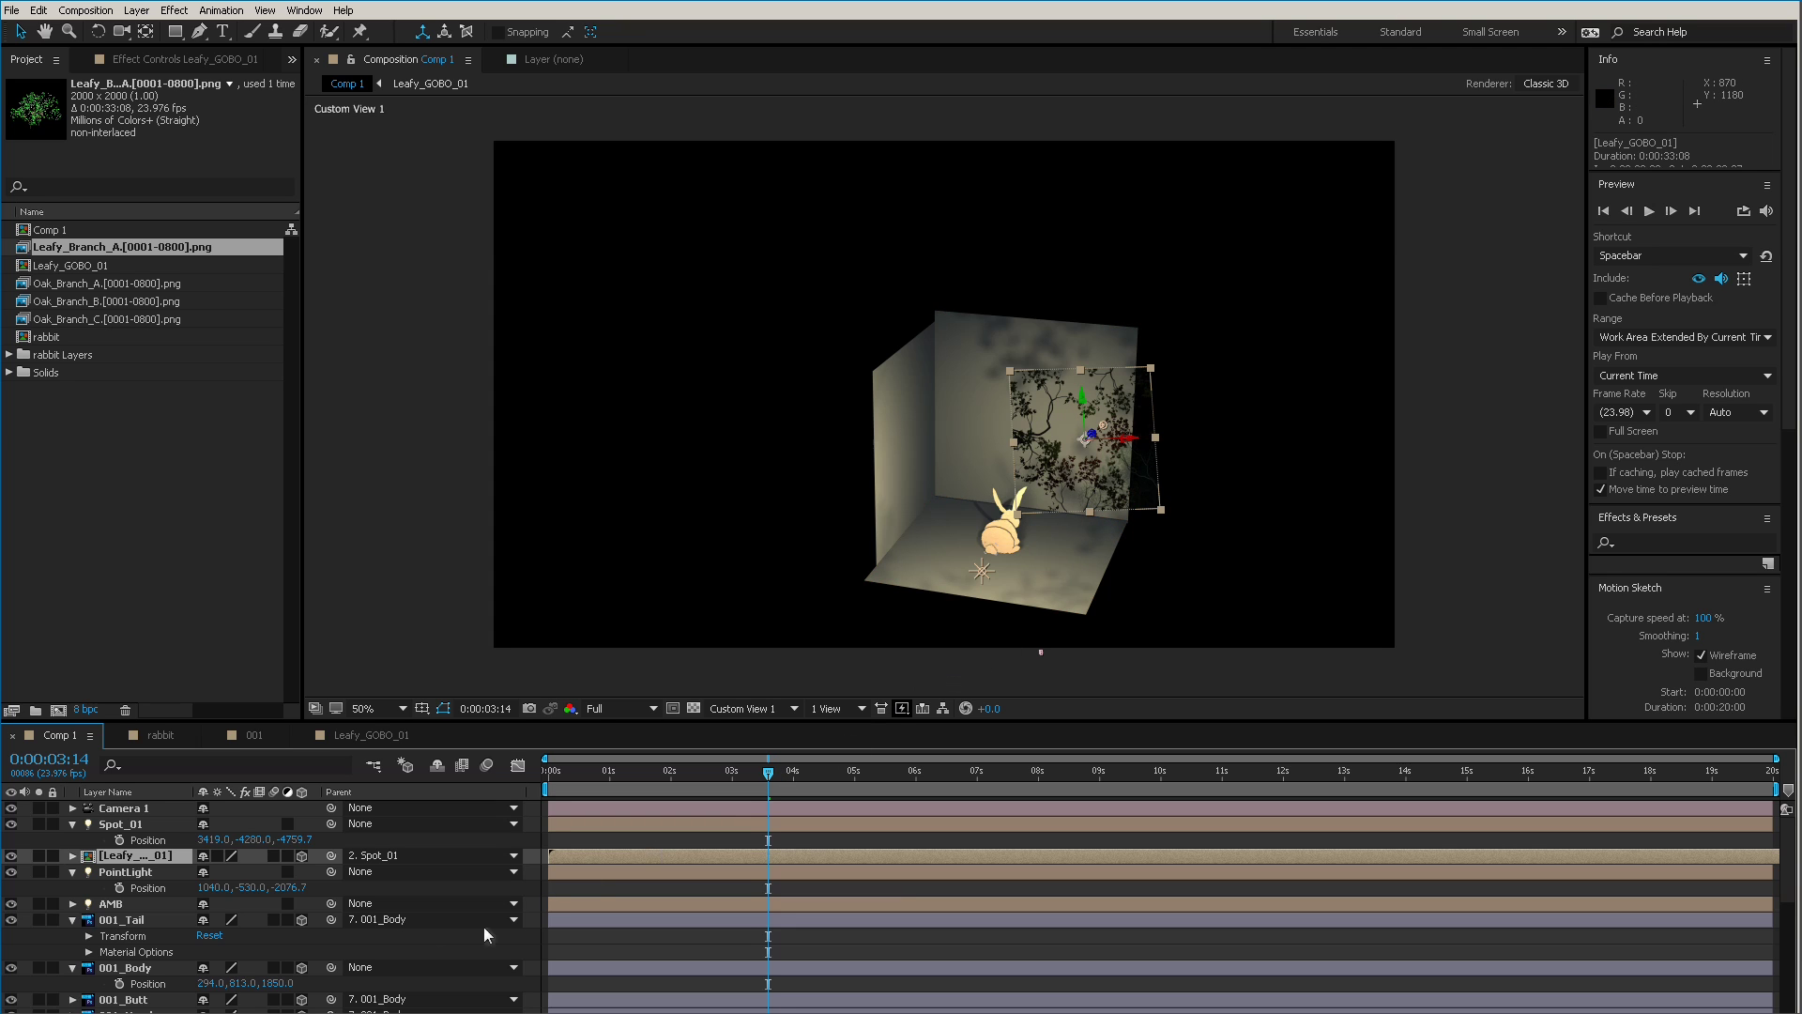
key(s)
mouse_move(295, 871)
mouse_down()
mouse_move(313, 871)
mouse_move(258, 887)
mouse_move(278, 892)
mouse_up()
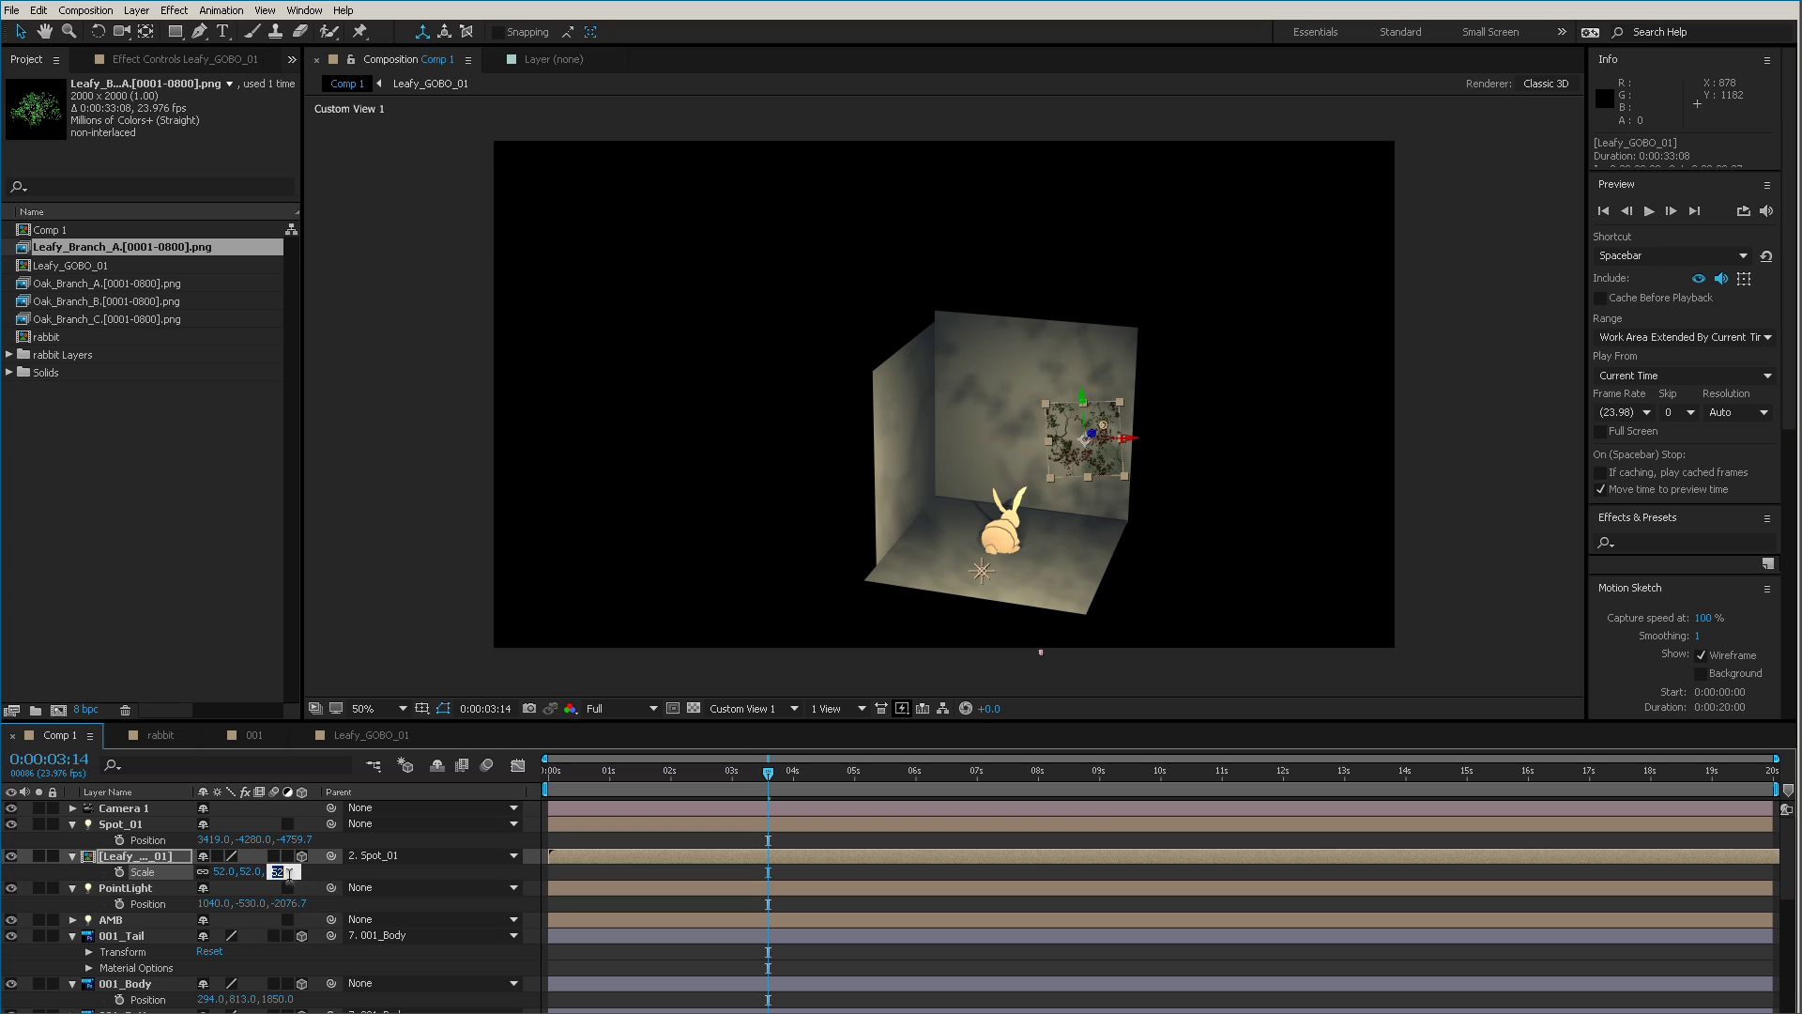
drag(279, 876, 289, 861)
Duplicate the gobo layer, move and enlarge the copy, set its Z Rotation to 88°, and slide it earlier in time.
key(ctrl+d)
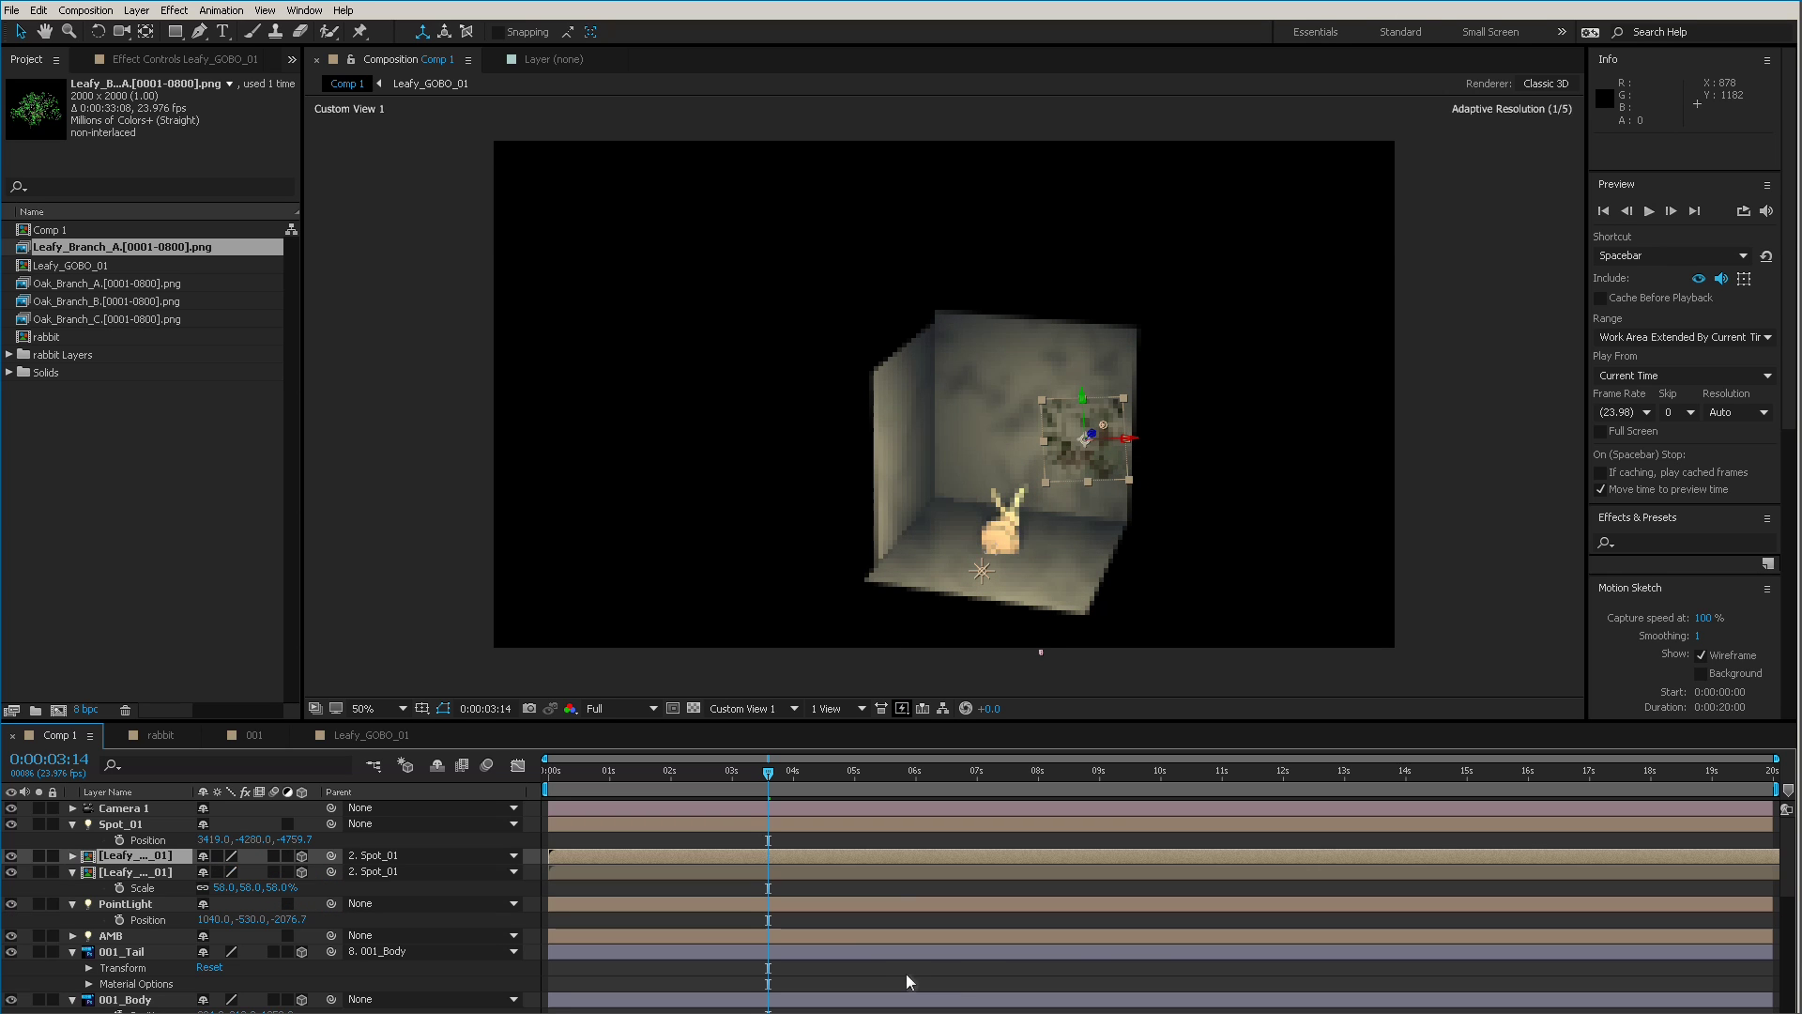
key(p)
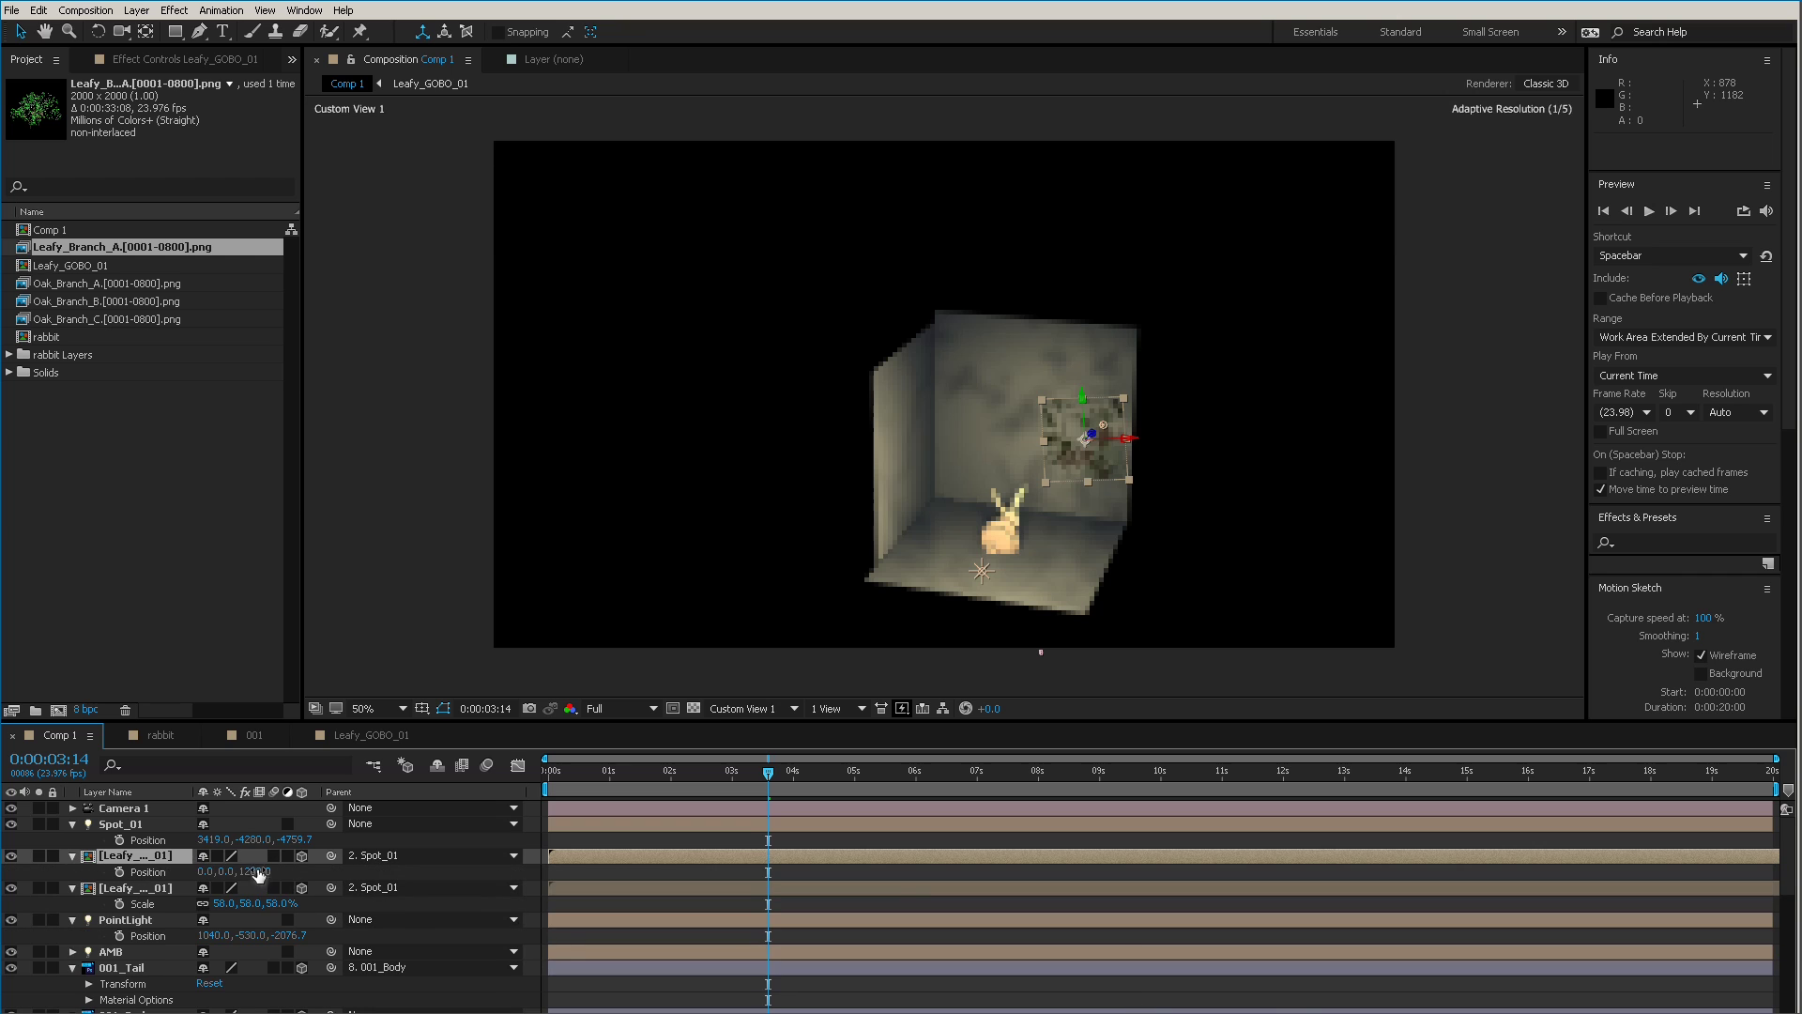
drag(255, 873, 338, 873)
key(s)
key(r)
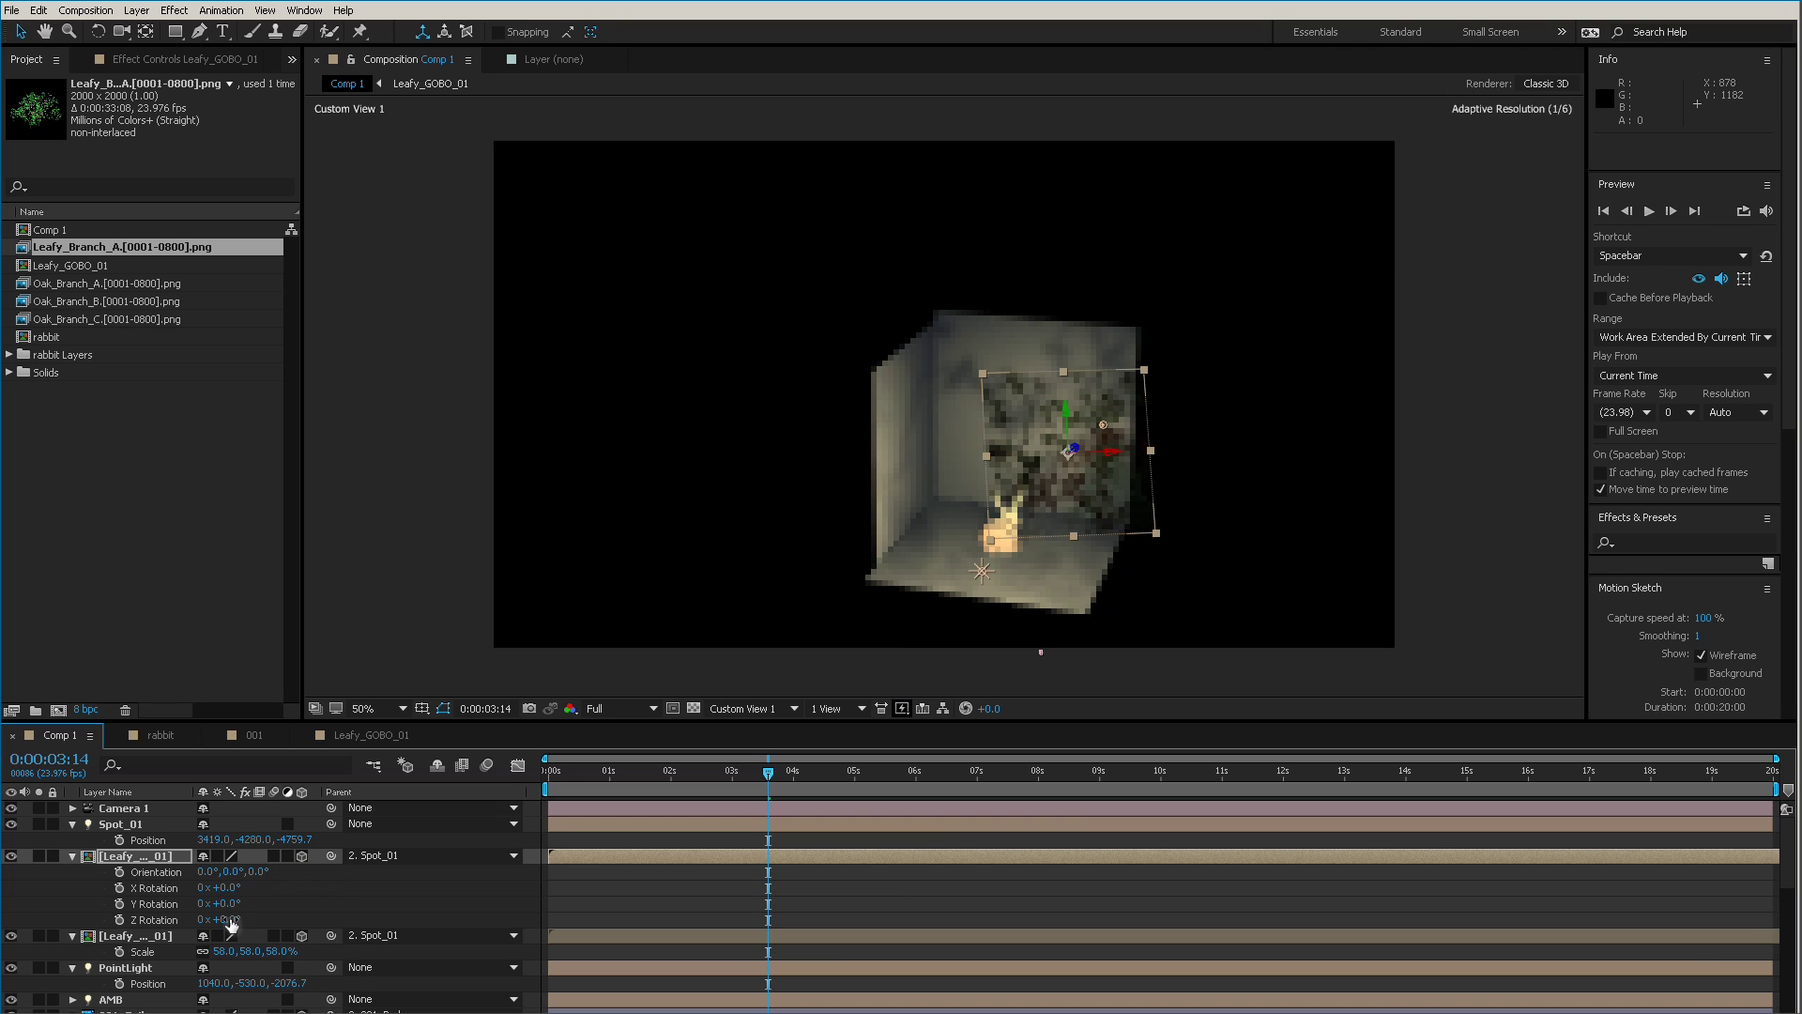
drag(229, 919, 303, 909)
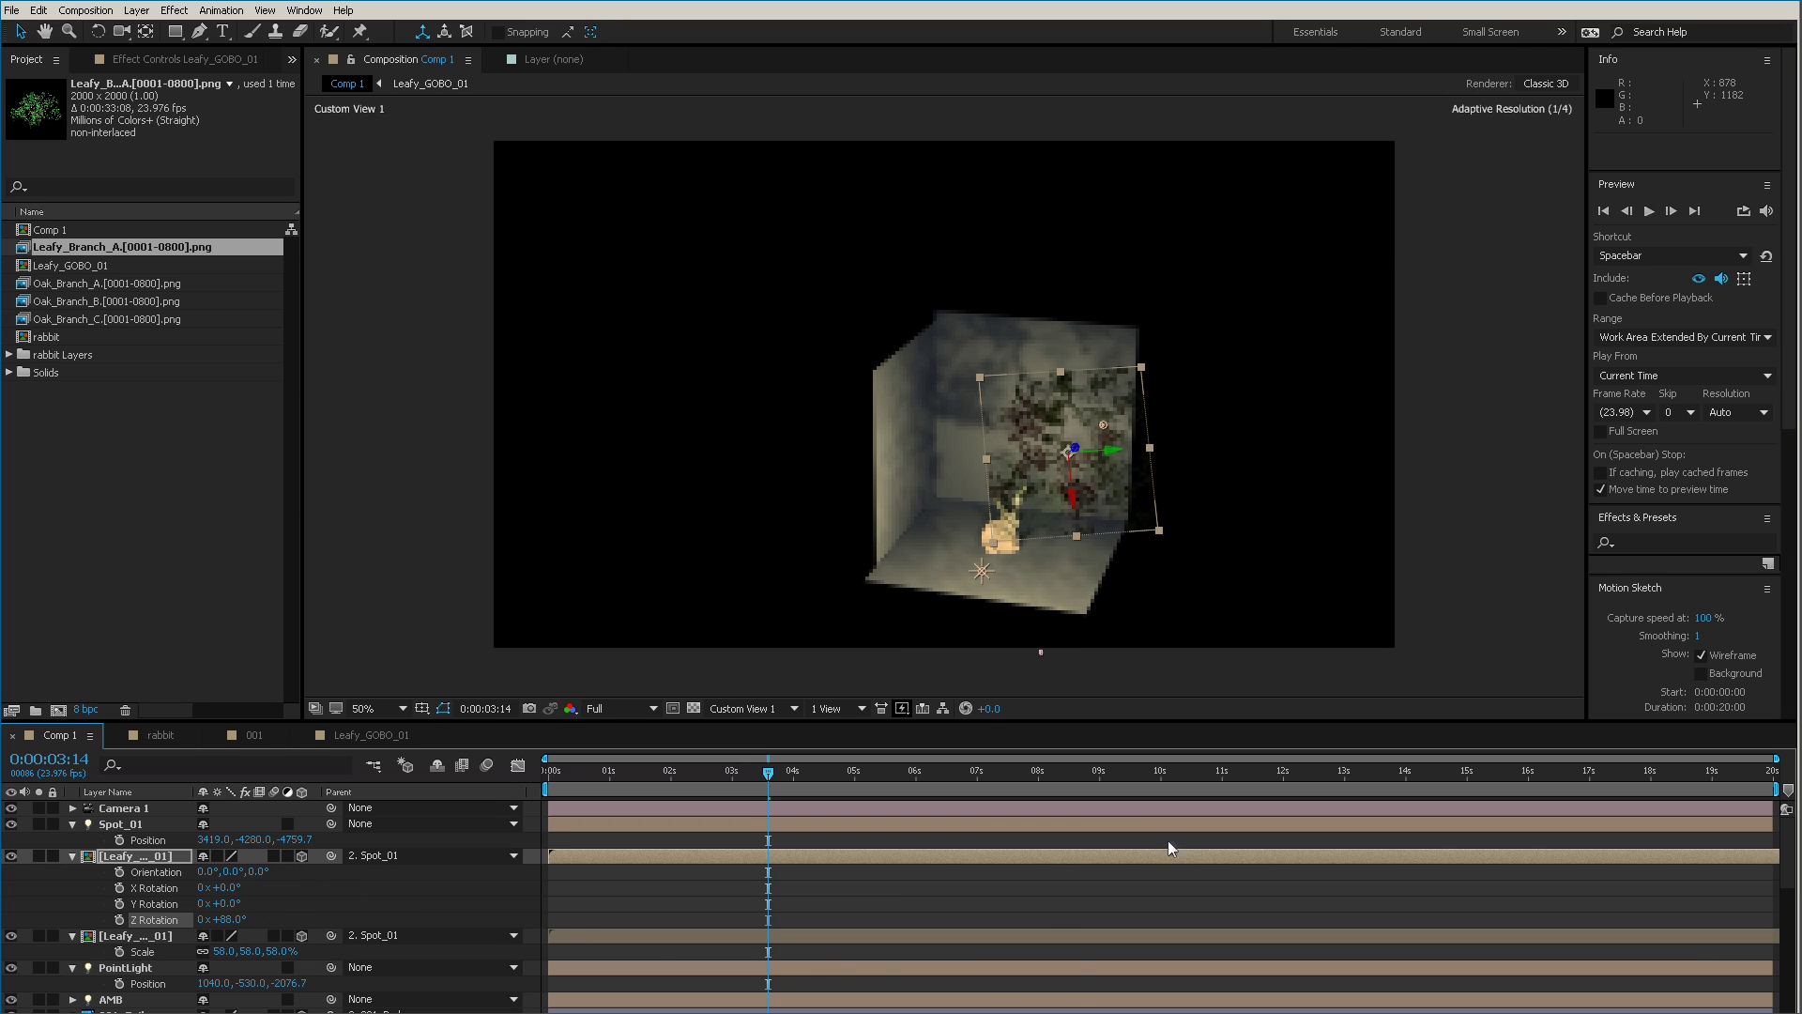
drag(1203, 856, 1004, 862)
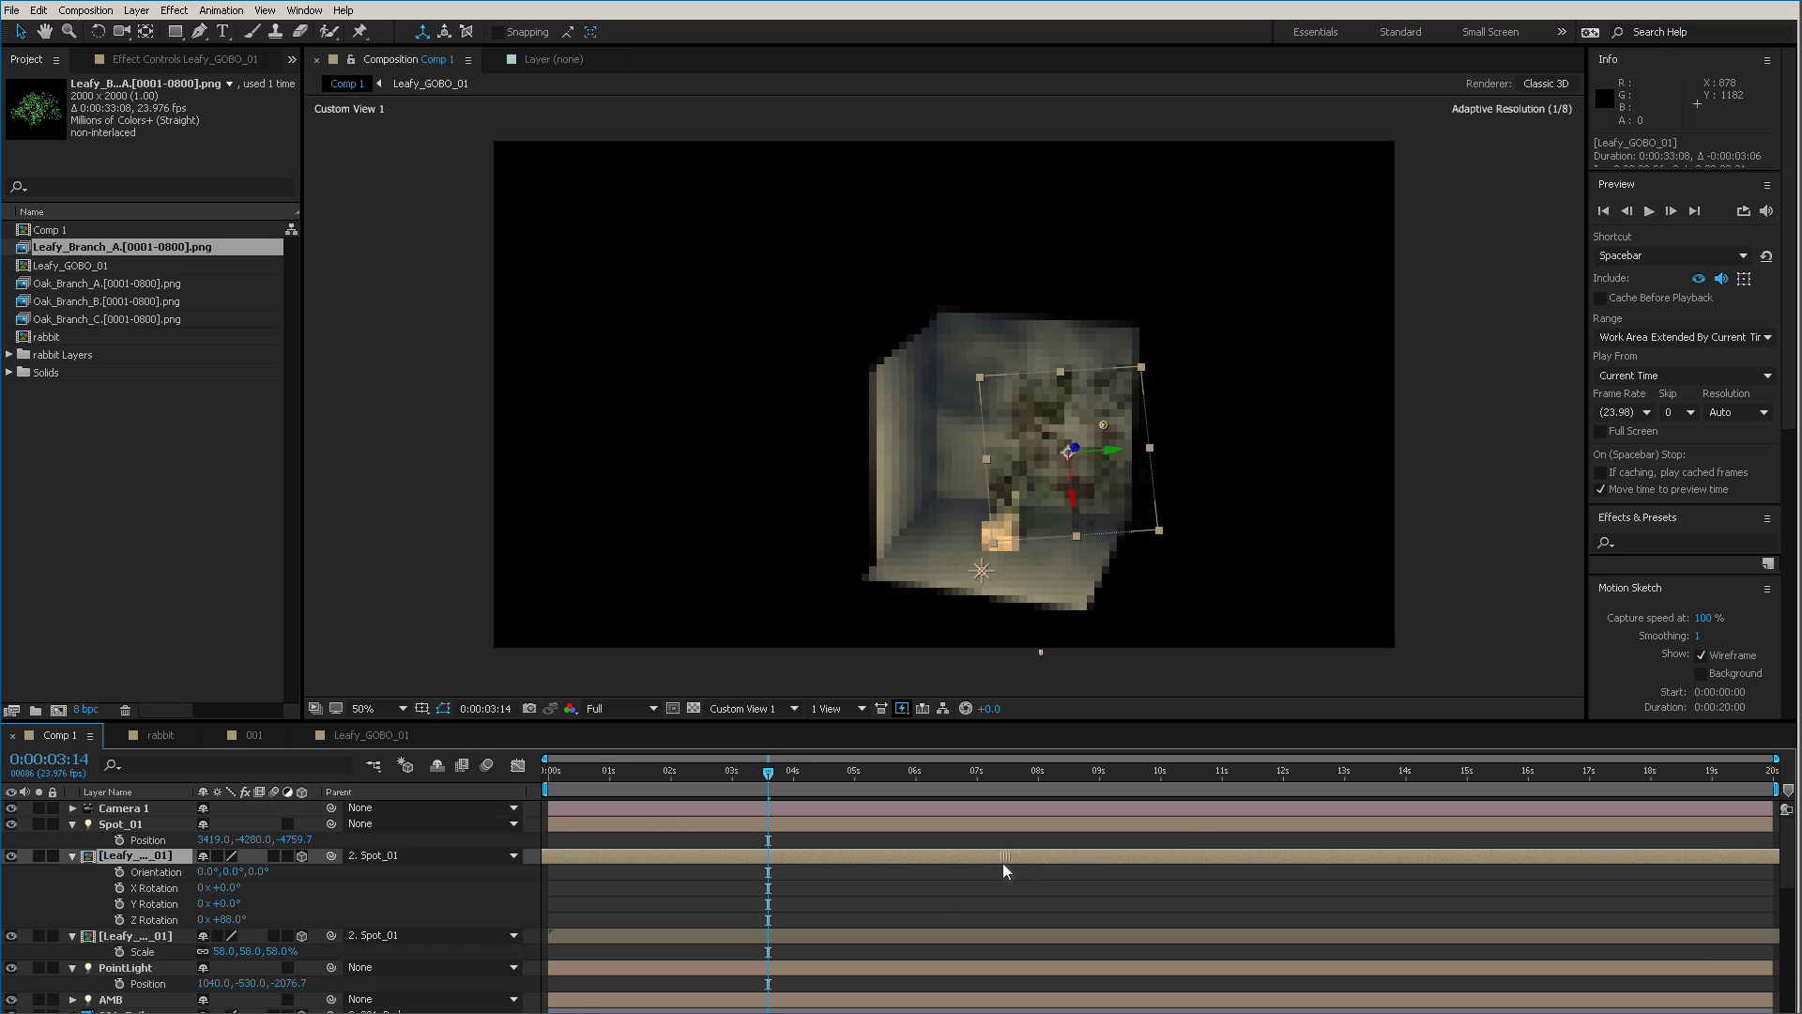
drag(898, 874, 740, 863)
Duplicate the original 58% Leafy_GOBO_01 layer and position the copy at about -360, 350, 580.
click(156, 937)
key(ctrl+d)
key(p)
drag(255, 952, 208, 957)
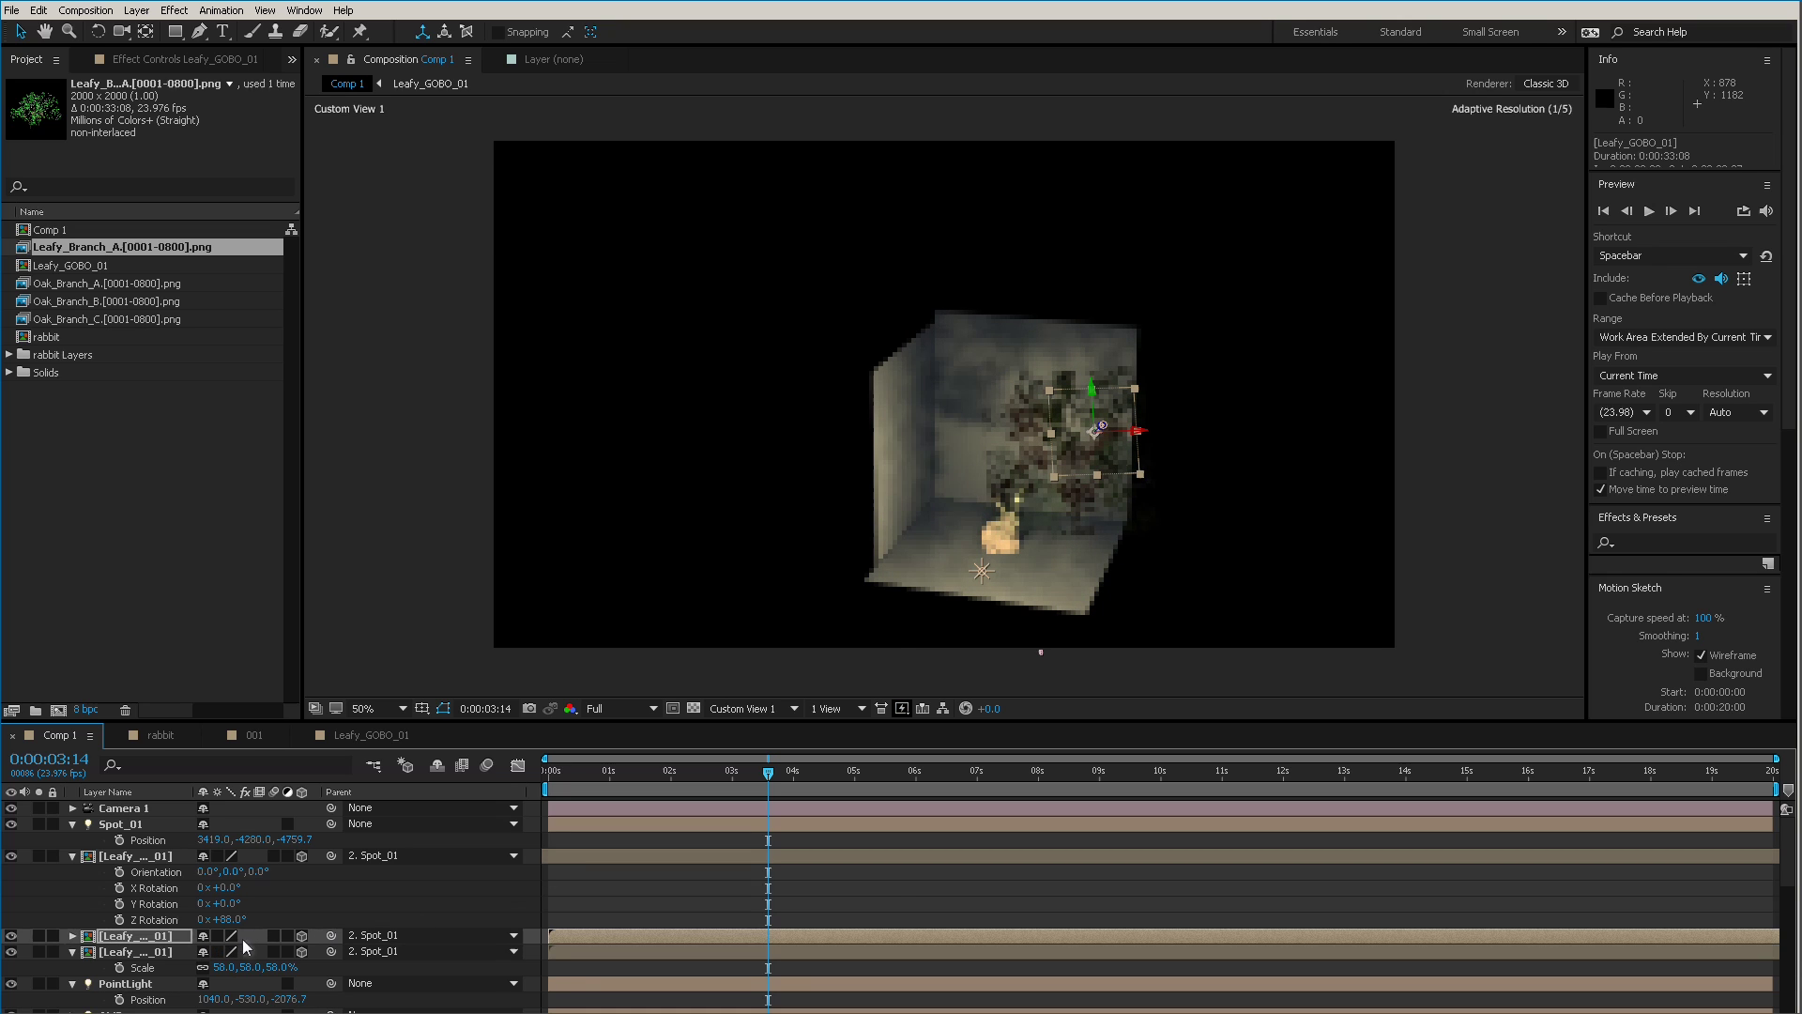
drag(229, 950, 180, 961)
Rotate the newest Leafy_GOBO_01 copy to -90° in 10° increments.
key(shift+KP_Add)
key(shift+KP_Add)
key(shift+KP_Add)
key(shift+KP_Add)
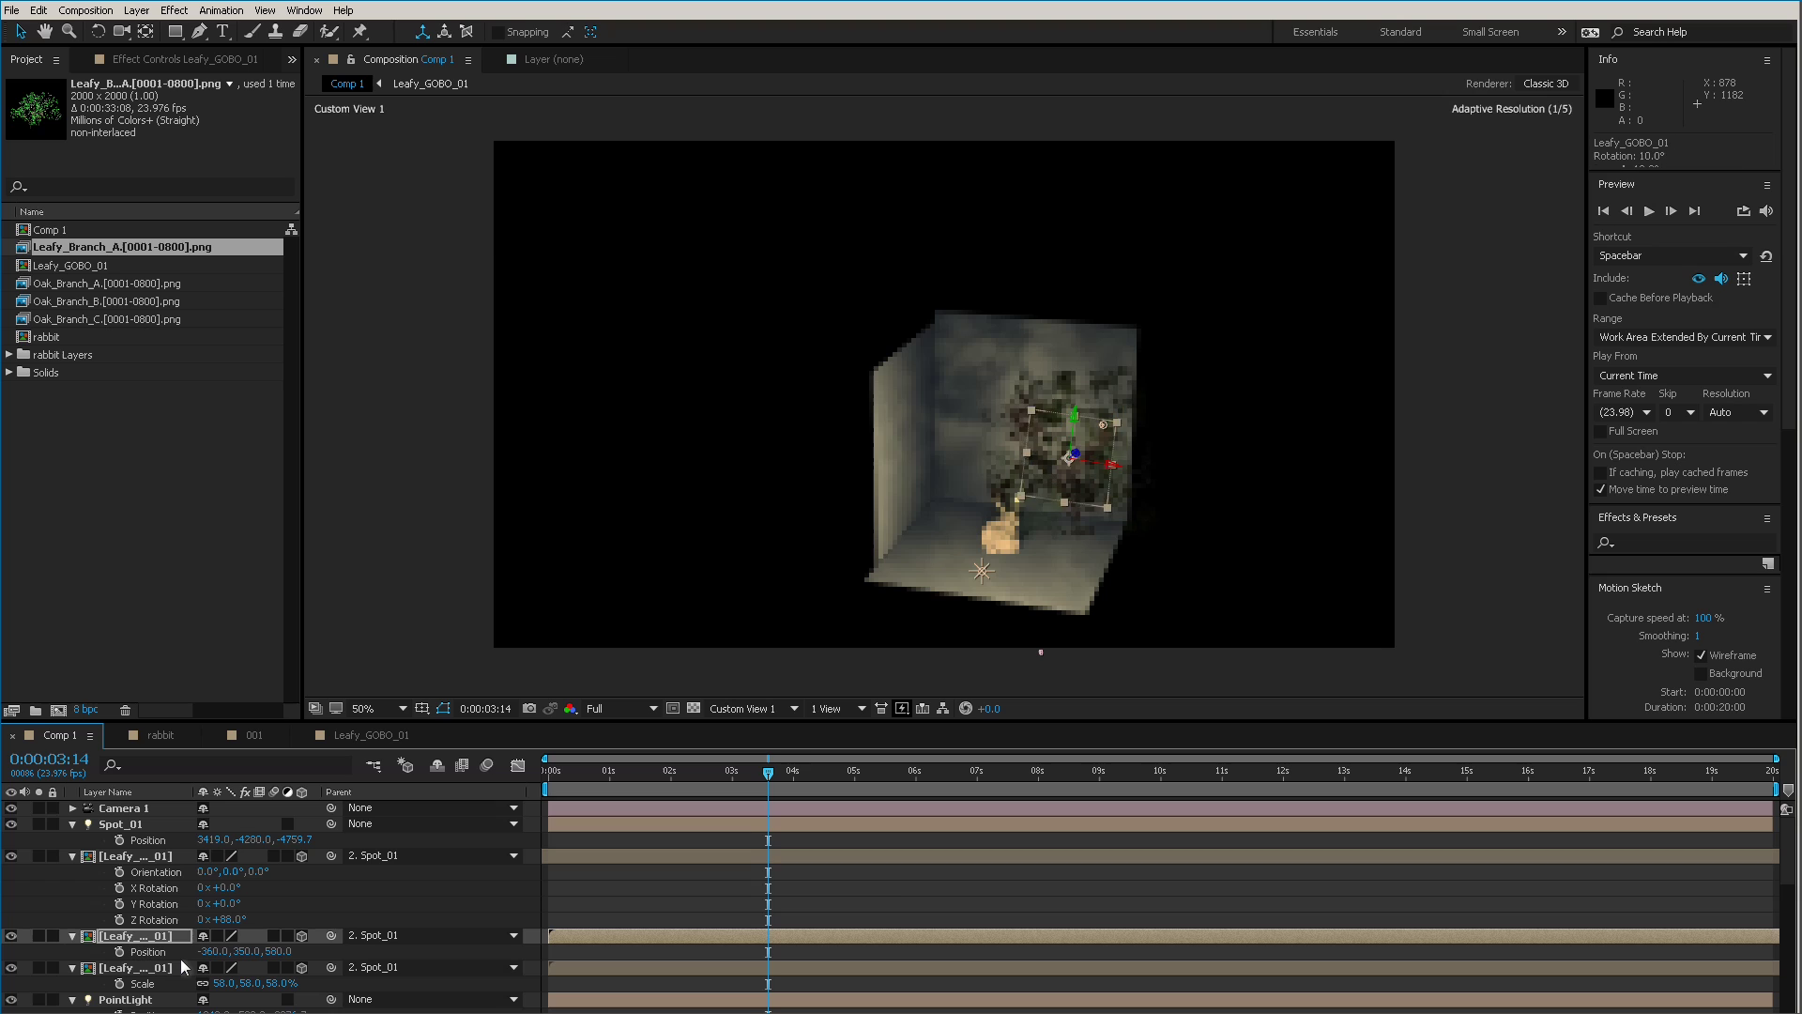
key(shift+KP_Subtract)
key(shift+KP_Subtract)
key(shift+KP_Subtract)
key(shift+KP_Subtract)
key(shift+KP_Subtract)
key(shift+KP_Subtract)
key(shift+KP_Subtract)
key(shift+KP_Subtract)
key(shift+KP_Subtract)
key(shift+KP_Subtract)
key(shift+KP_Subtract)
key(shift+KP_Subtract)
key(shift+KP_Subtract)
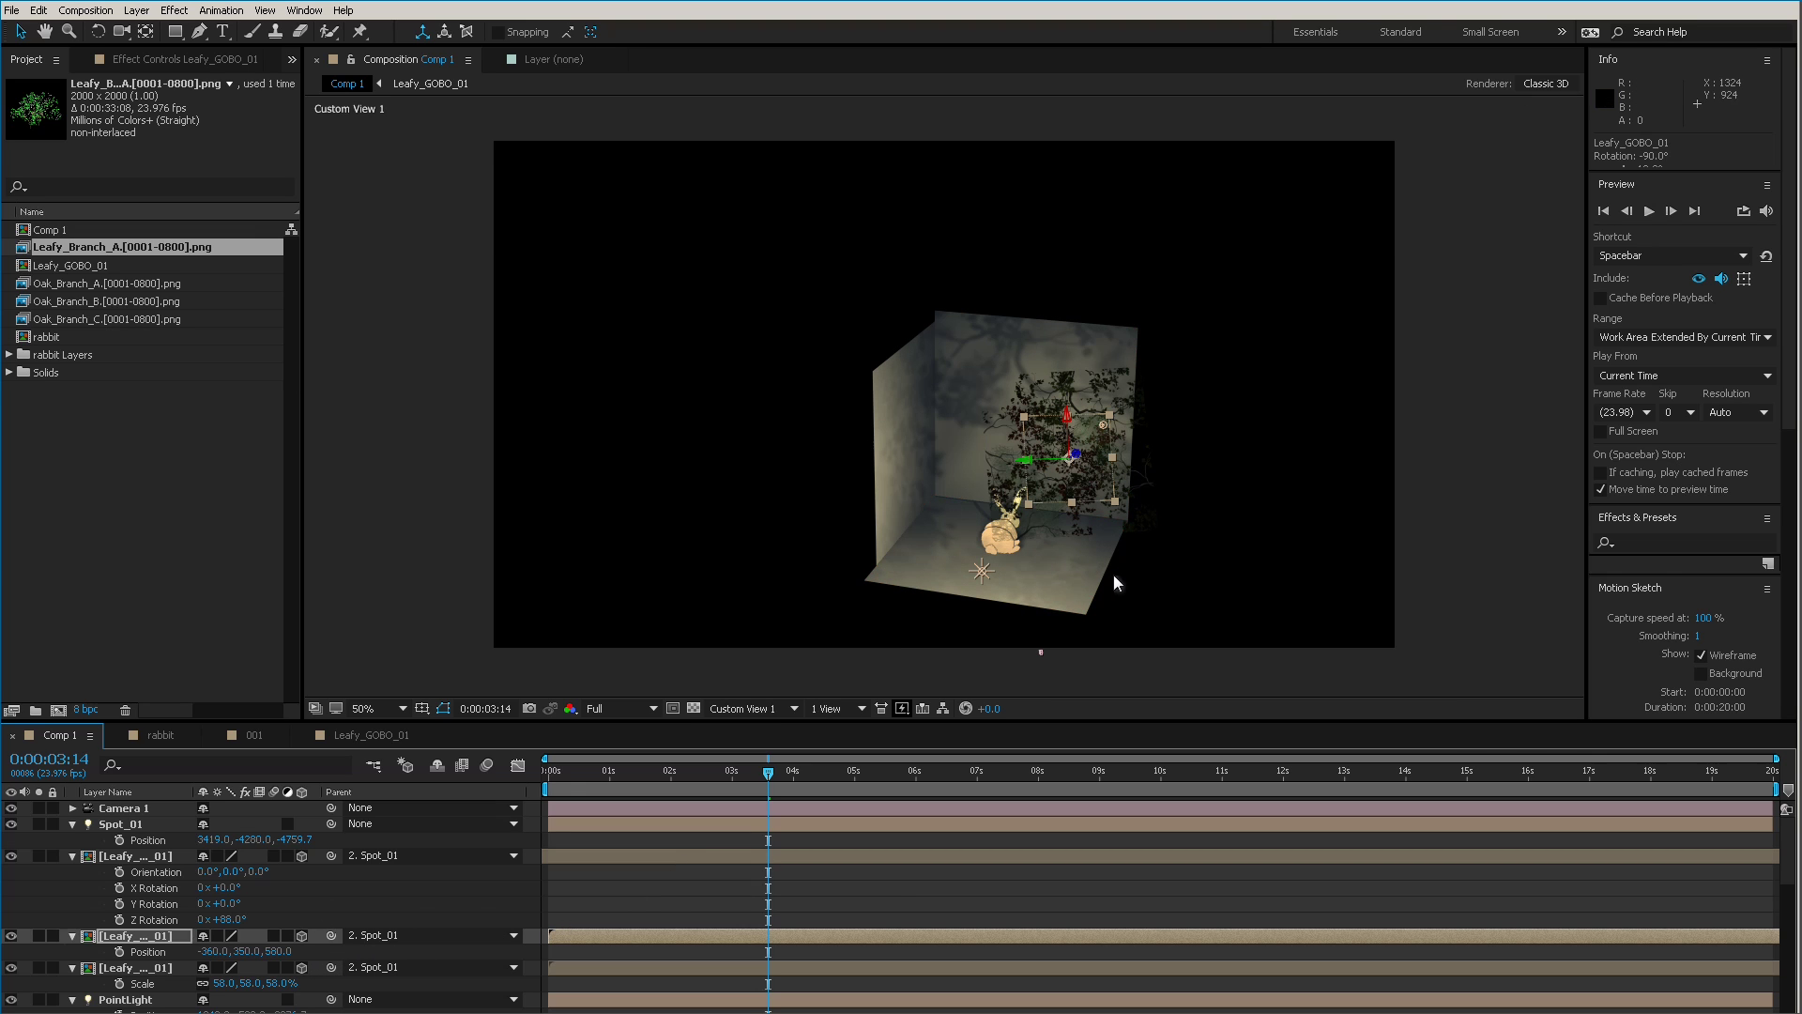
Show Comp 1 through Camera 1 and set the preview resolution to Half.
click(723, 709)
click(789, 748)
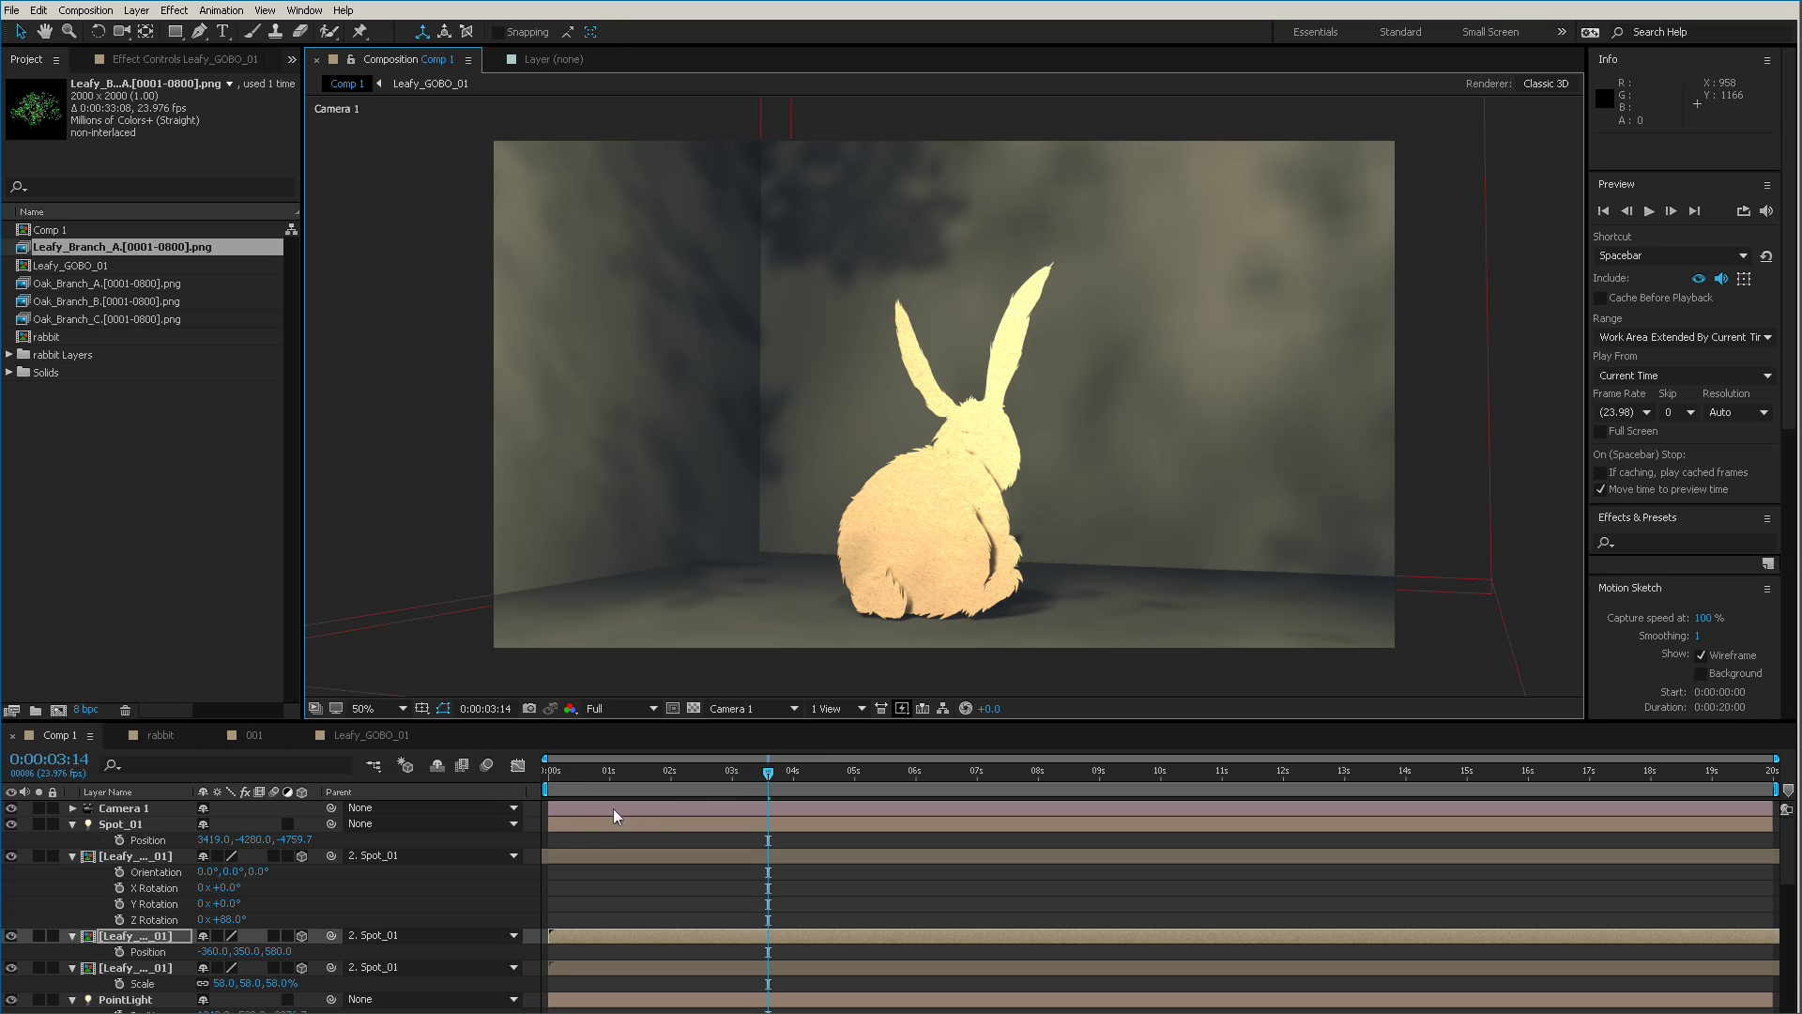
click(601, 710)
click(632, 769)
Rescale the -90° gobo copy, move it to -150, 0, 580, and return the current time to 0:00:00:00.
drag(242, 952, 249, 954)
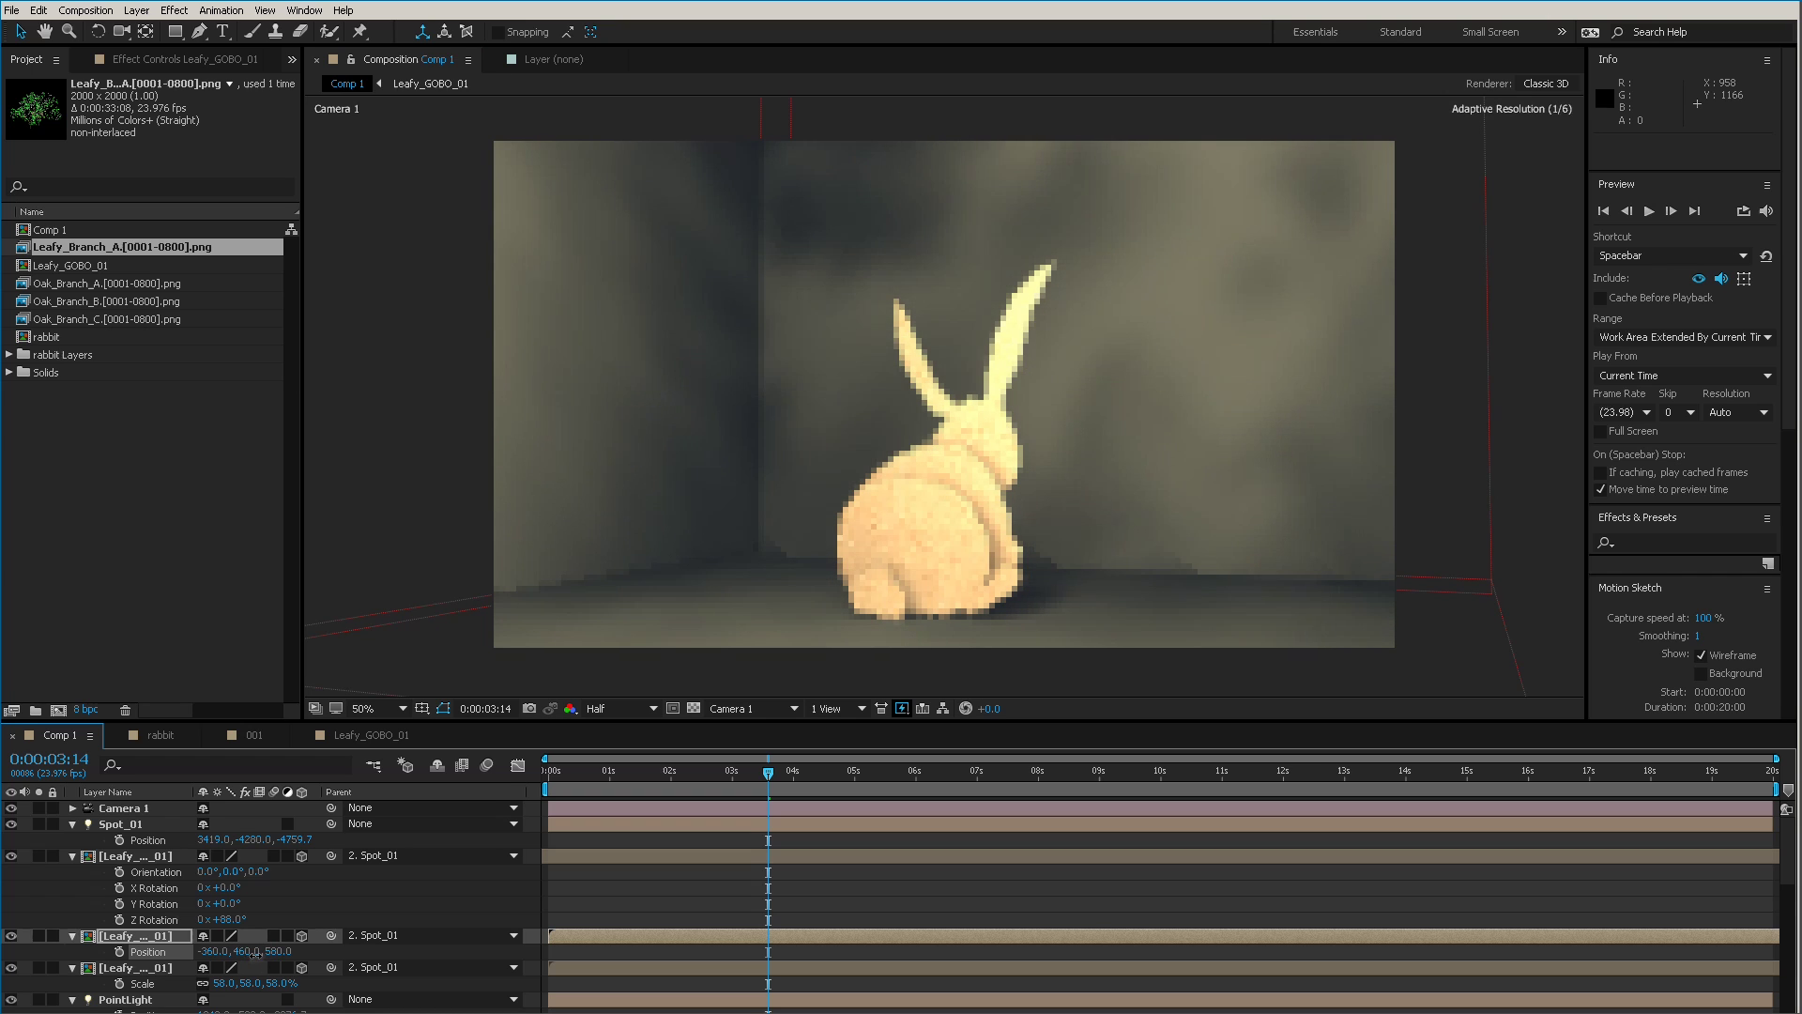
key(s)
mouse_move(276, 955)
mouse_down()
mouse_move(250, 963)
mouse_move(263, 972)
mouse_up()
key(p)
drag(156, 981, 230, 950)
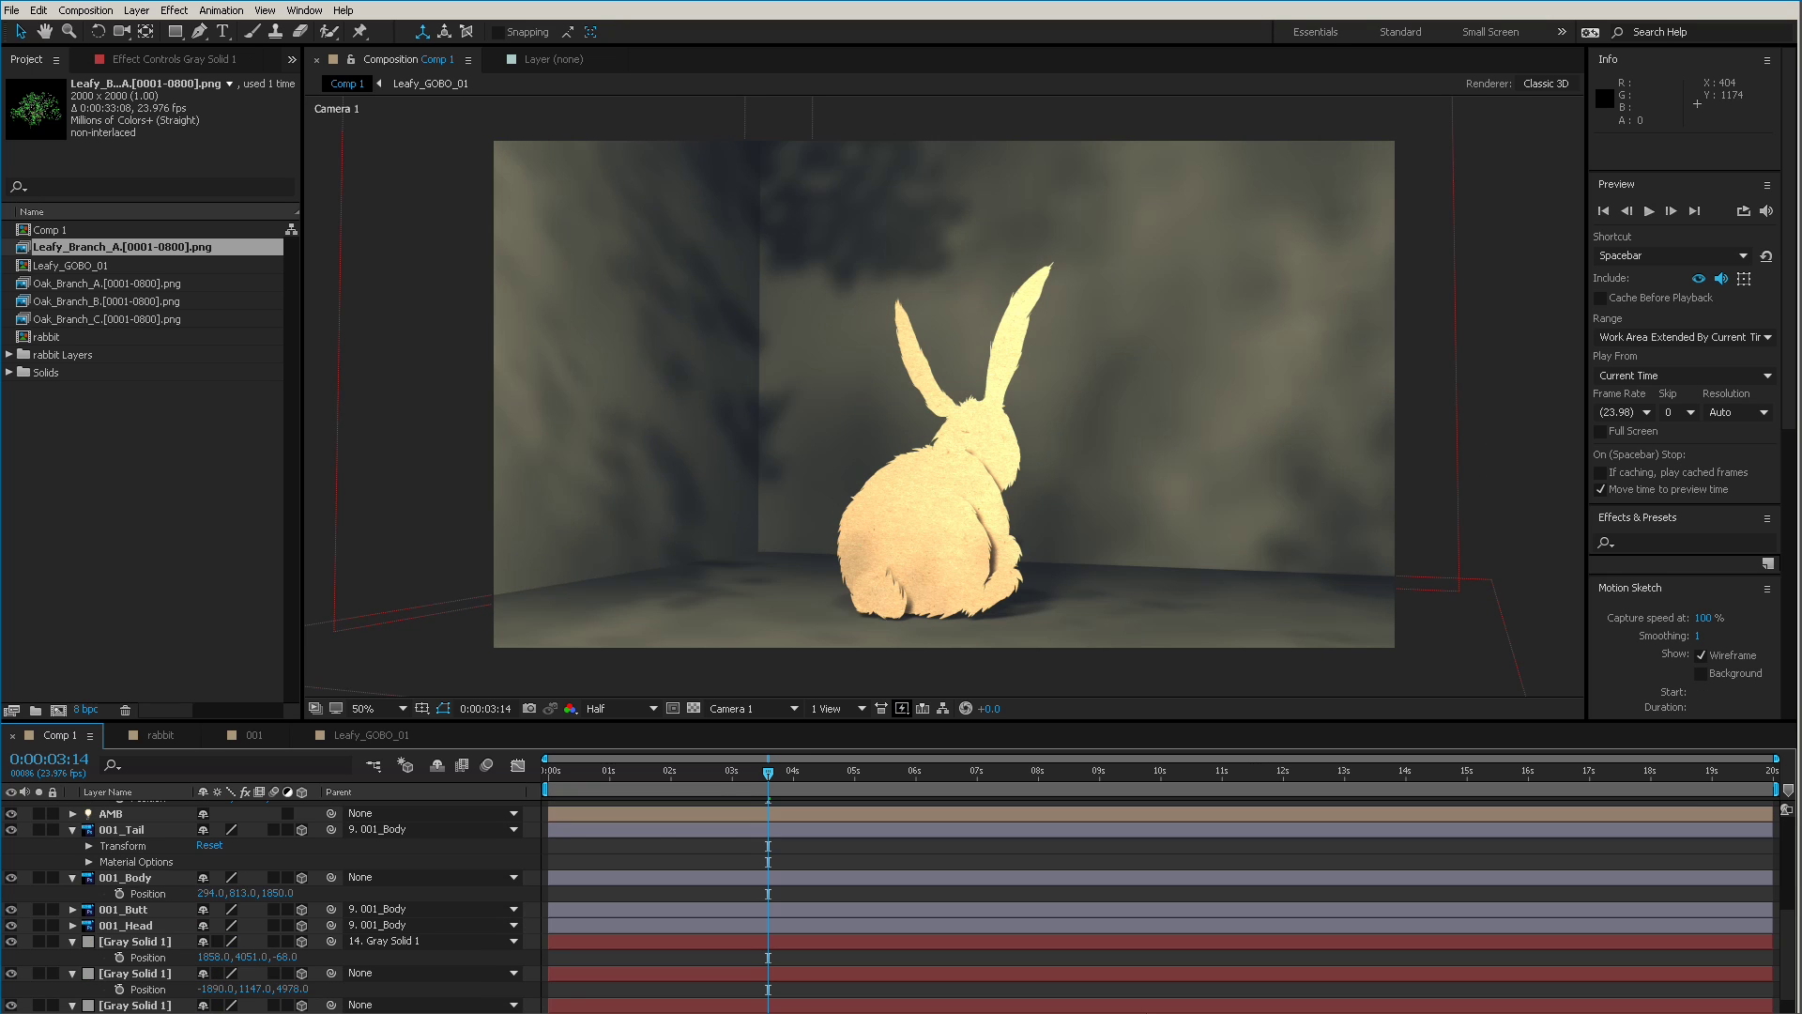
drag(768, 772, 533, 805)
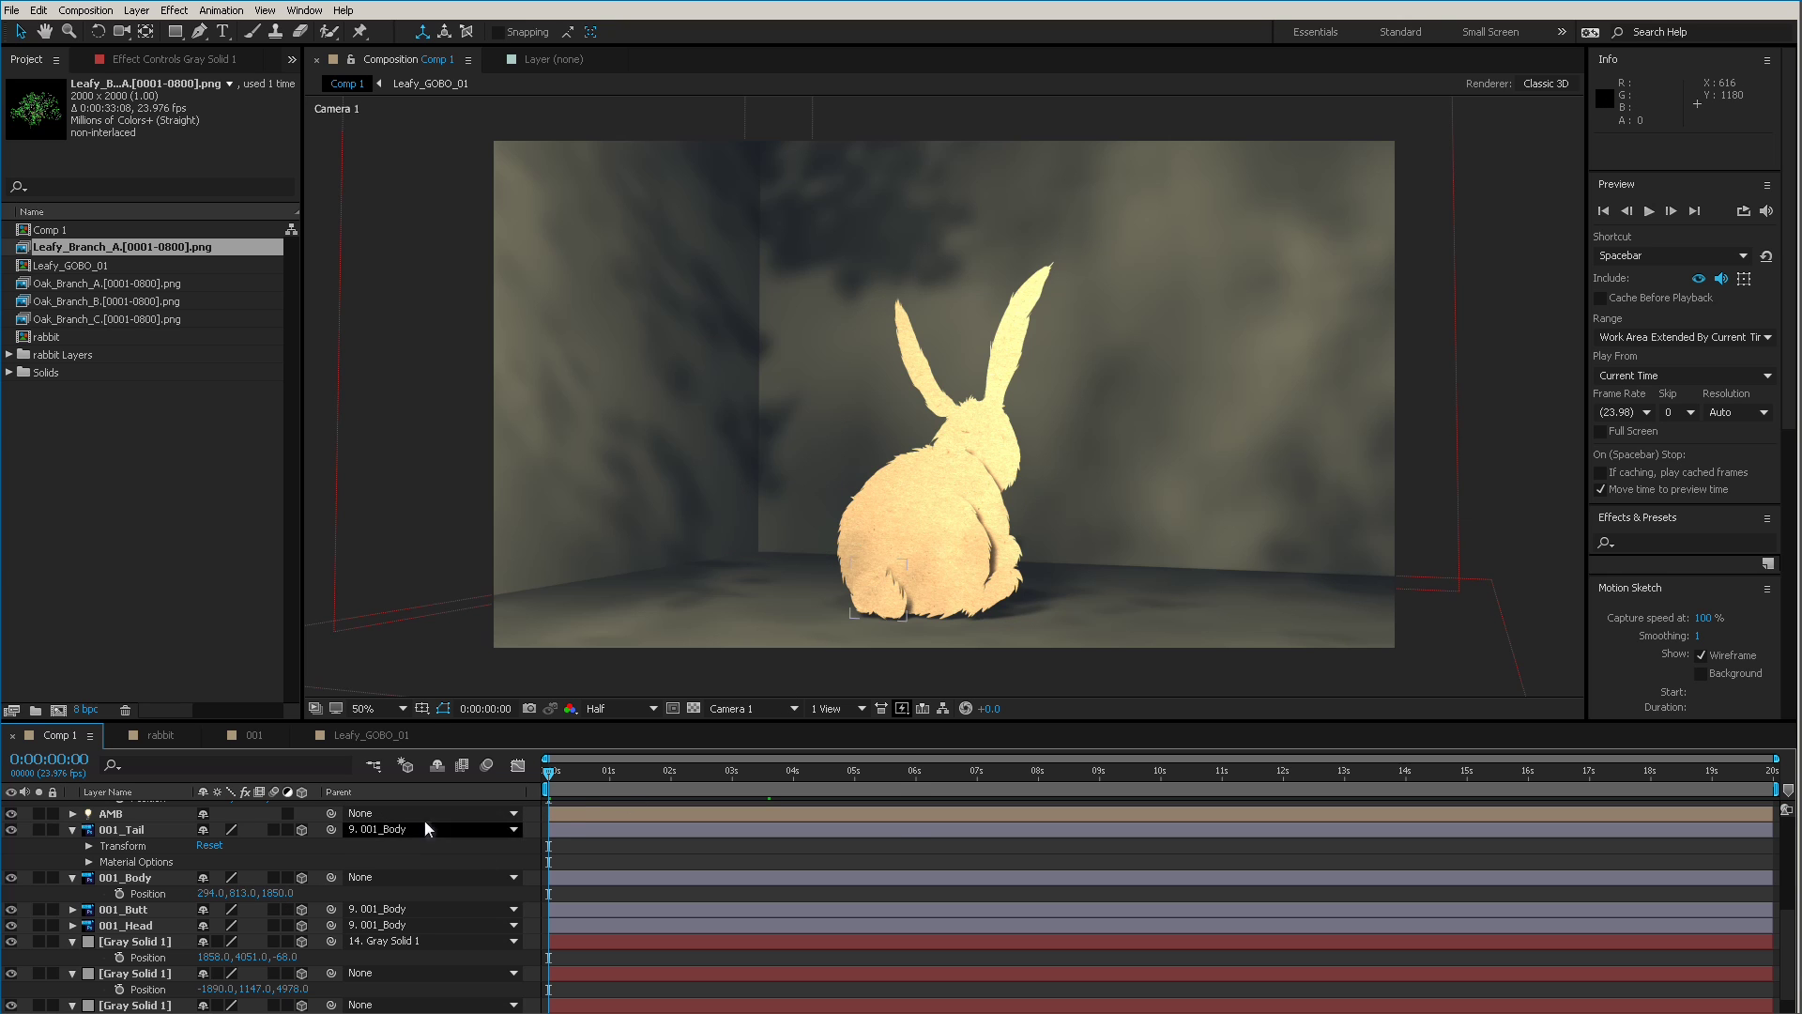
In Leafy_GOBO_01, duplicate Leafy_Branch_A, place the copy over the upper left corner at about 272, 104, and rotate it to 60°.
click(386, 735)
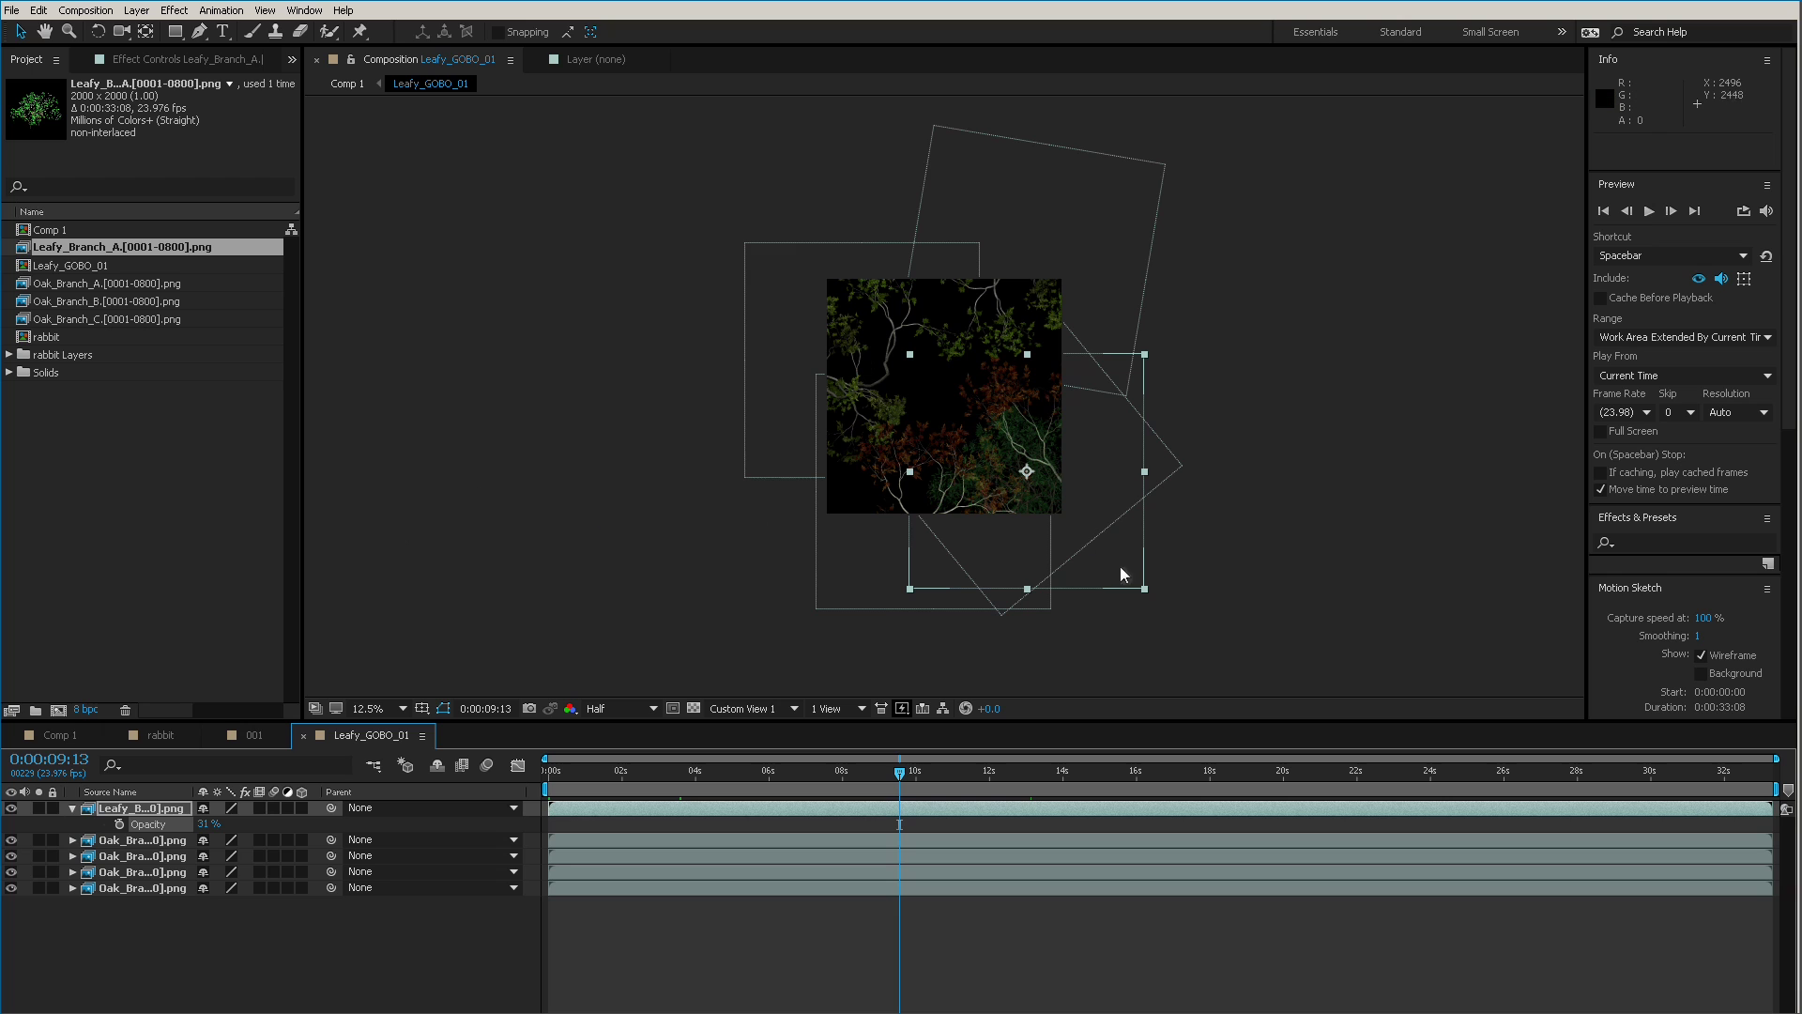
drag(1116, 569, 965, 410)
key(ctrl+z)
key(ctrl+d)
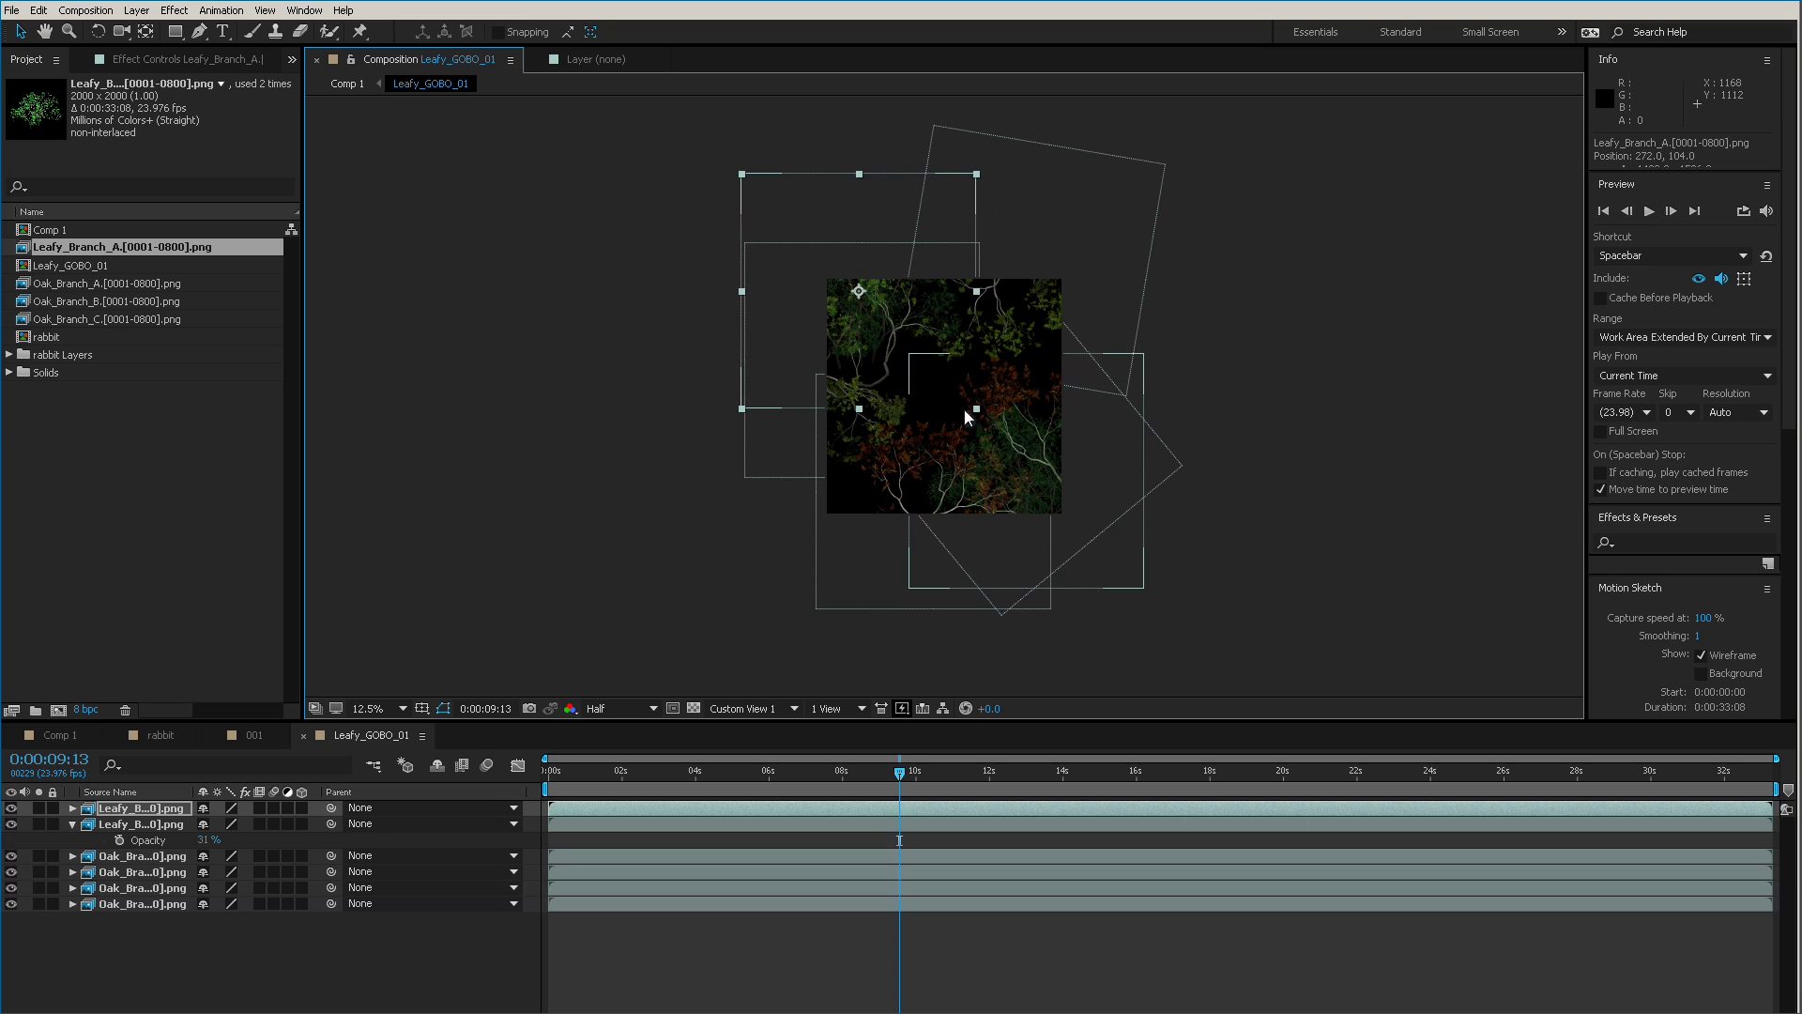
key(shift+KP_Add)
key(shift+KP_Add)
key(shift+KP_Add)
key(shift+KP_Add)
key(shift+KP_Add)
key(shift+KP_Add)
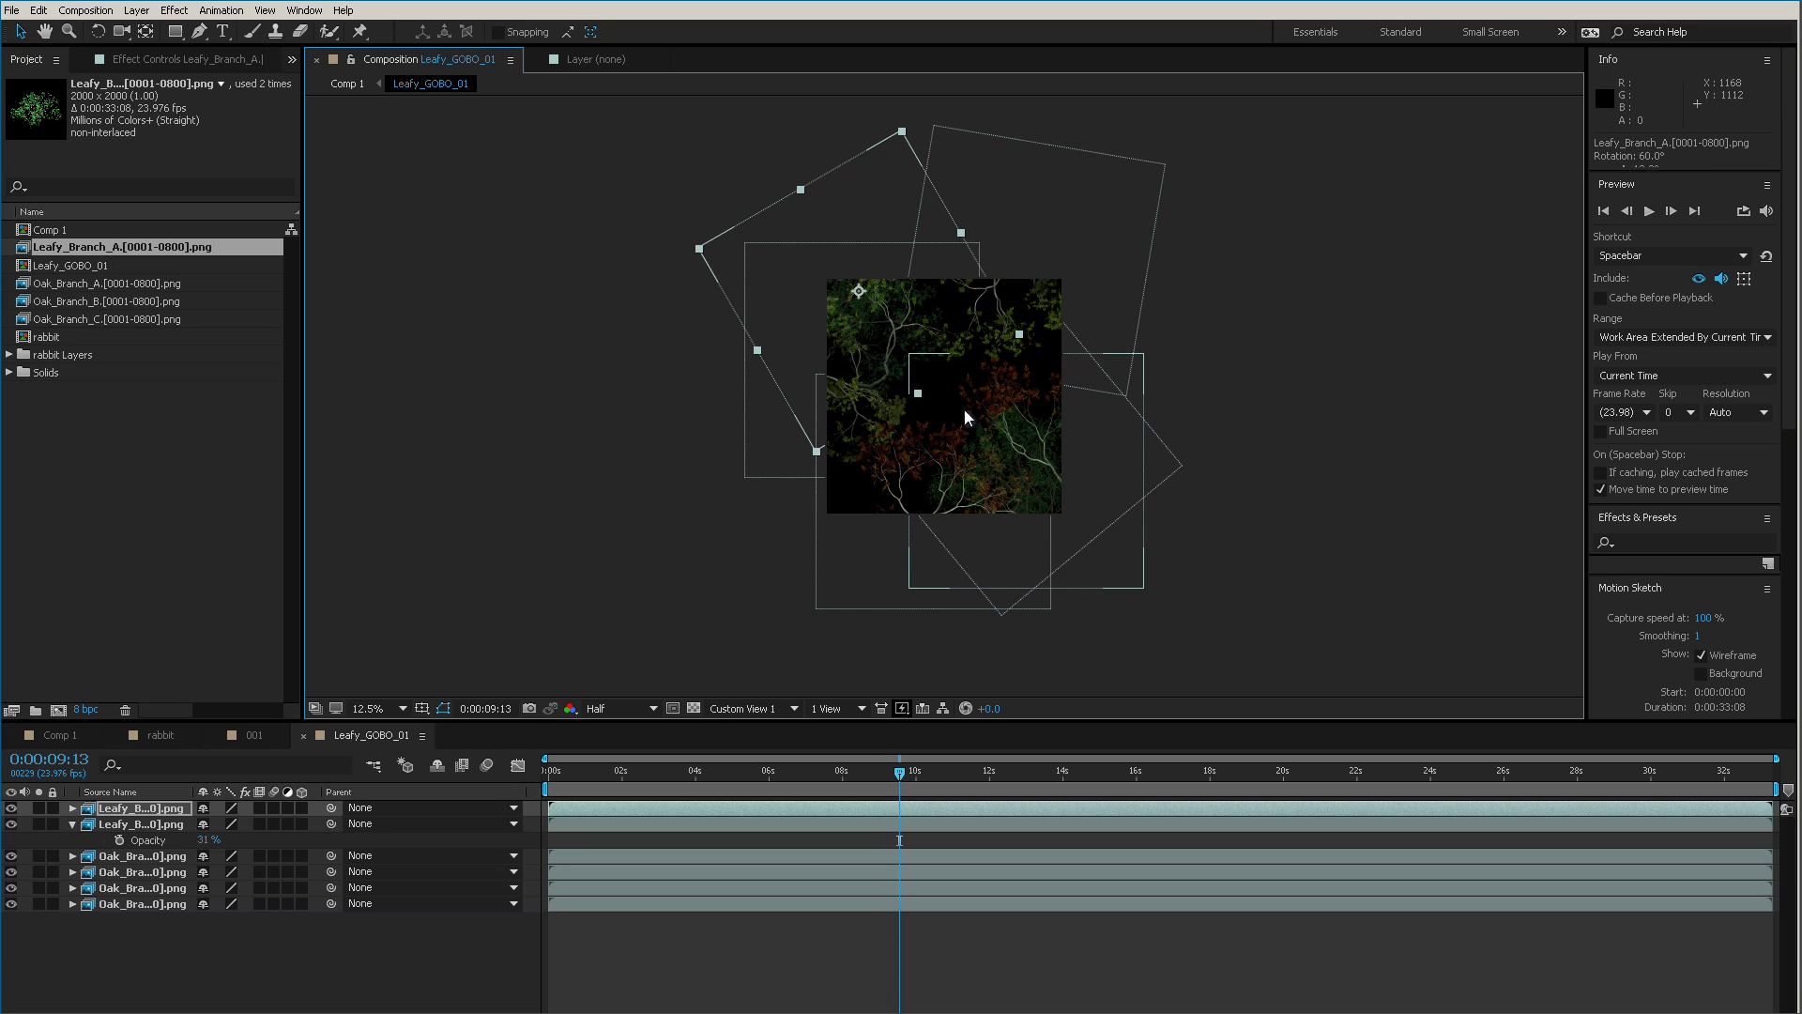
Move the Leafy_Branch_A copy toward the composition's center, scale it to about 138%, and set its opacity to 18%.
drag(922, 301, 970, 360)
drag(960, 198, 1027, 114)
key(t)
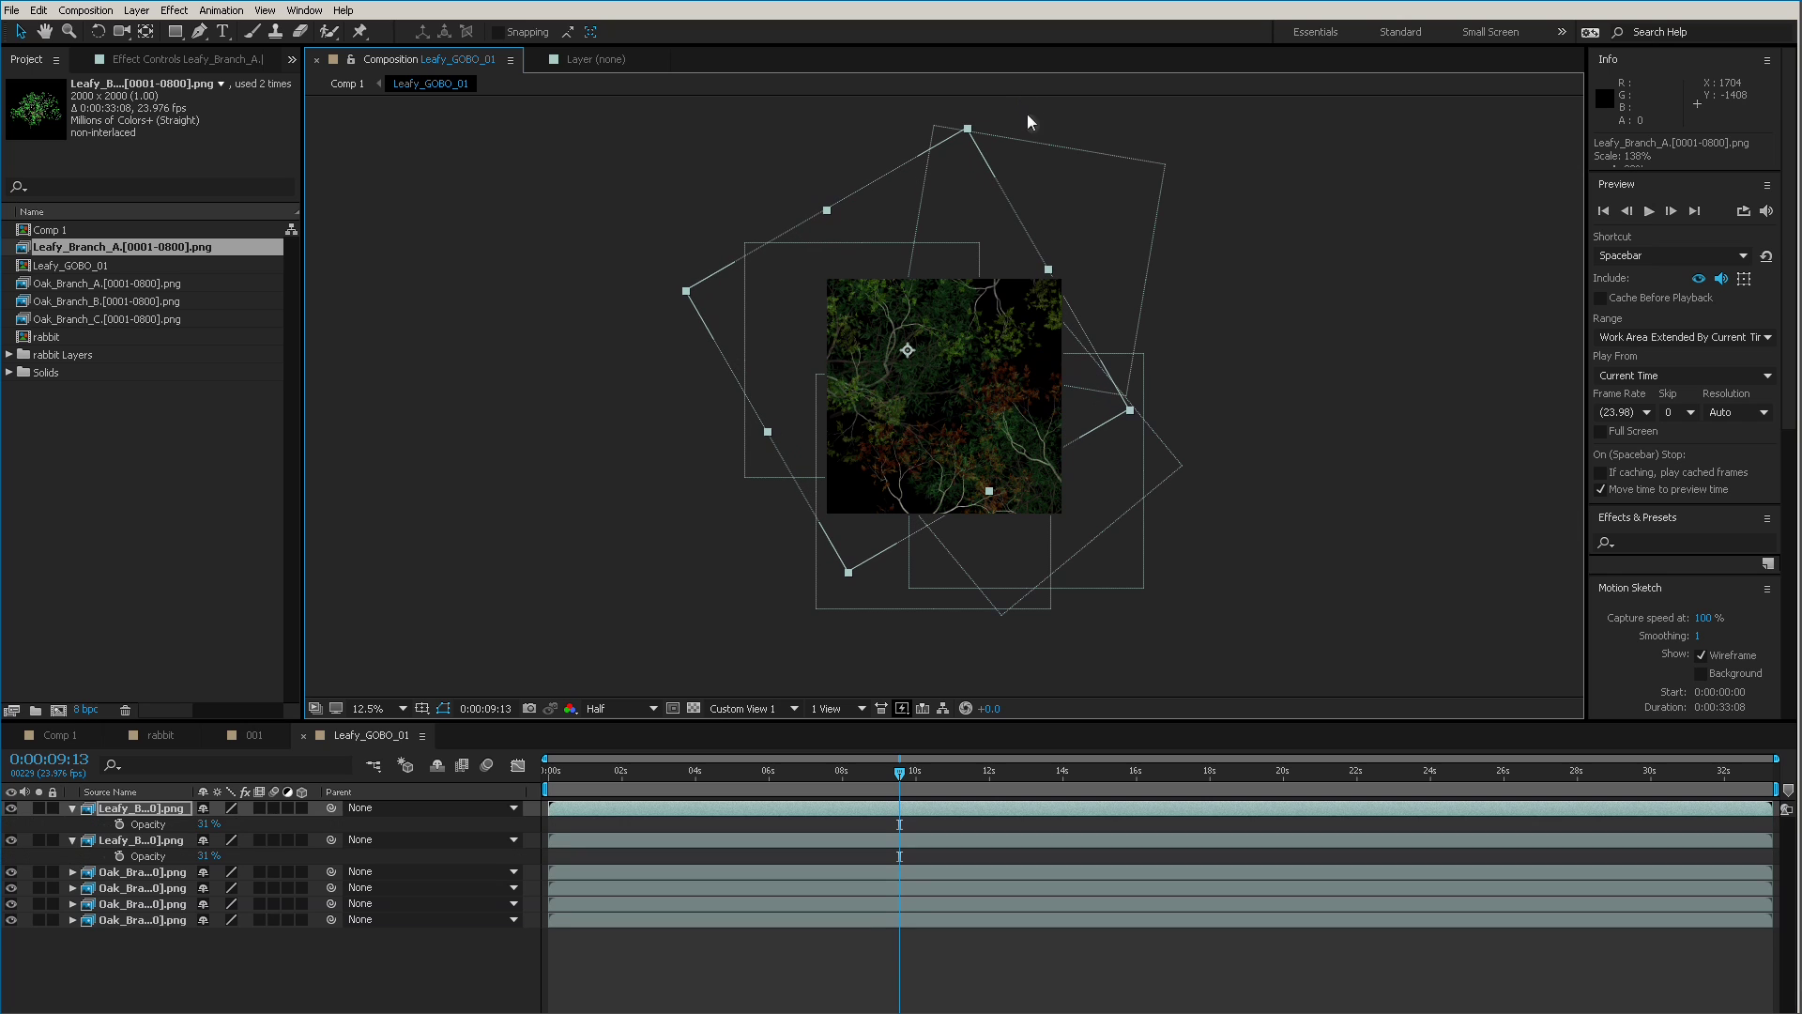
drag(207, 824, 194, 832)
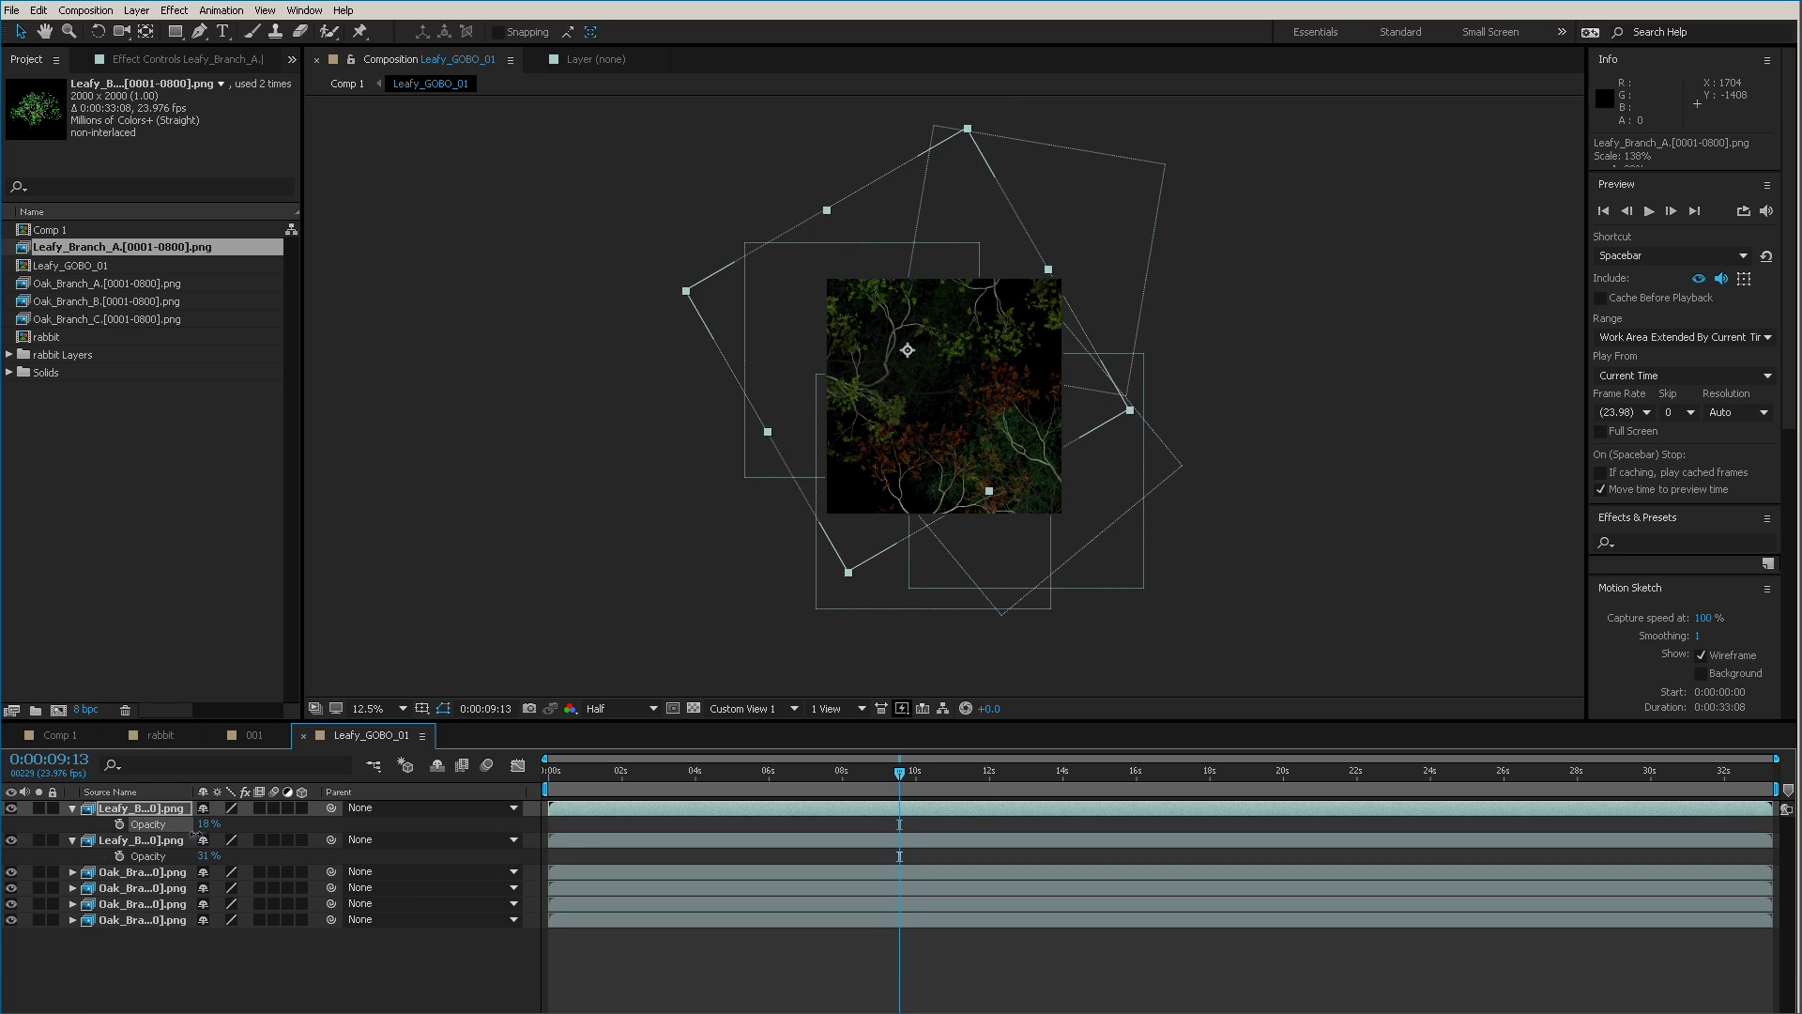
In Comp 1, expand the lowest Leafy_GOBO_01 layer's properties and toggle its visibility to examine the shadows it casts.
click(85, 738)
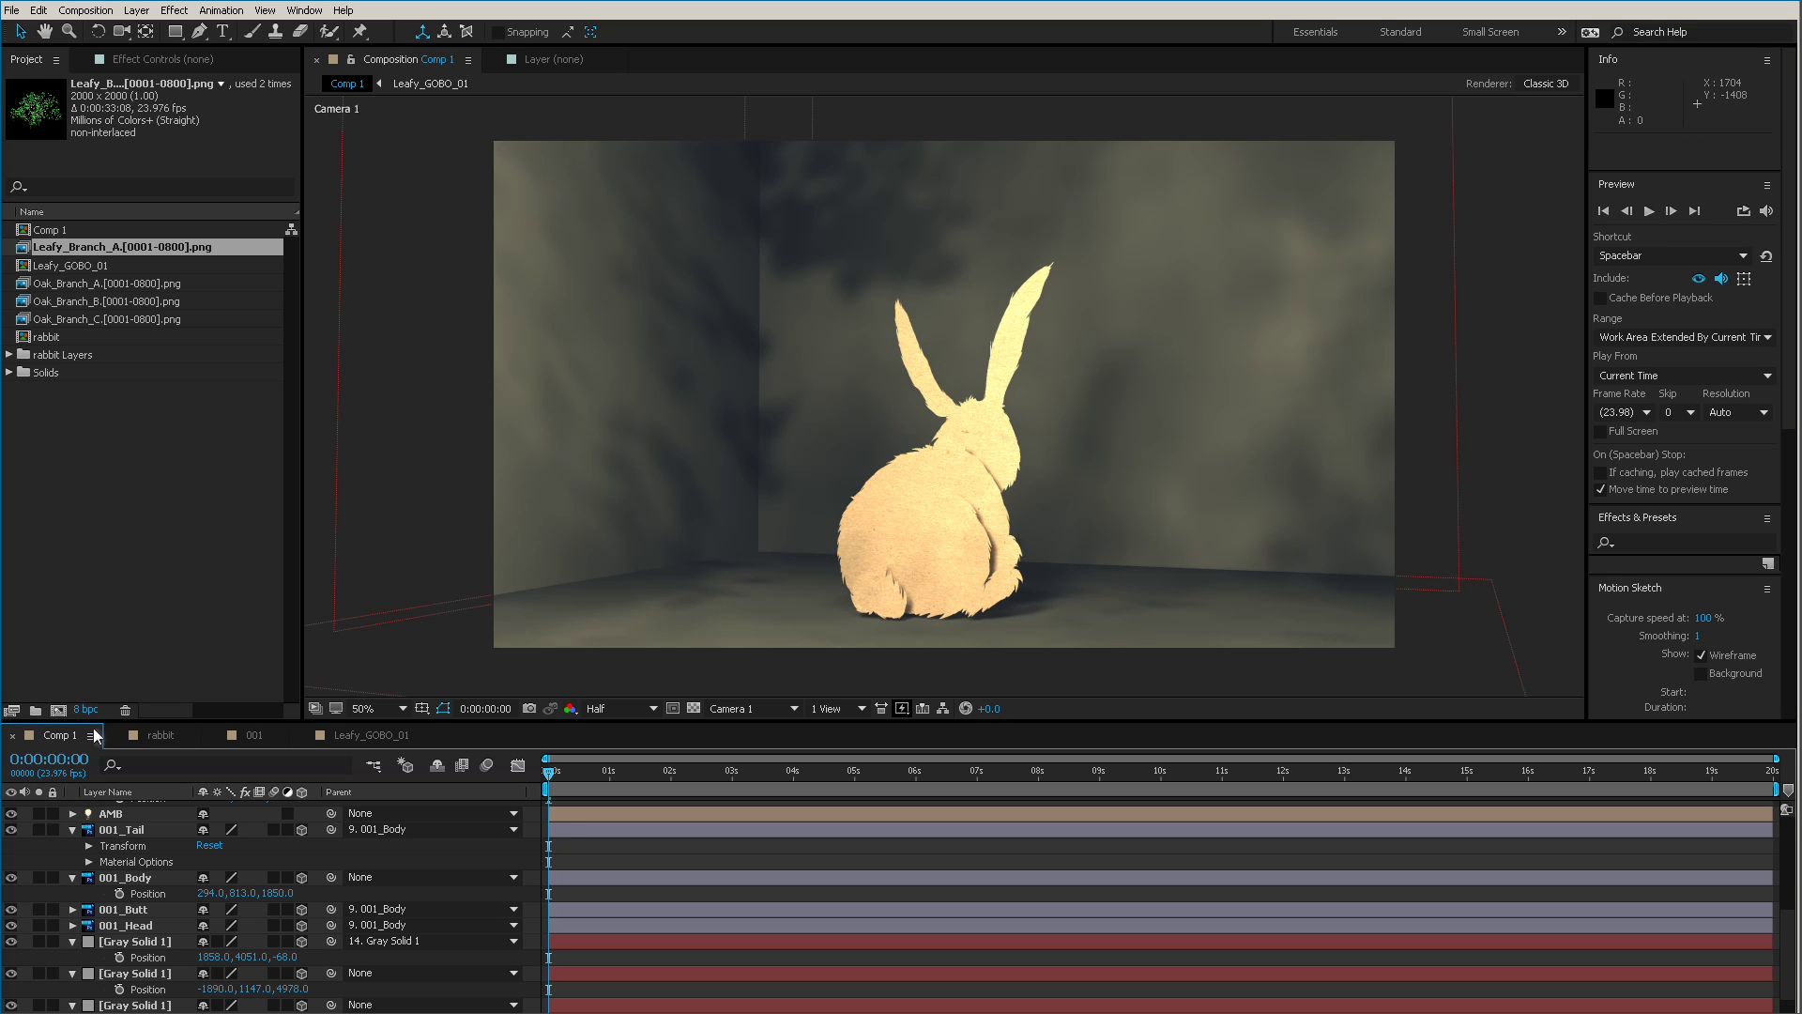
click(1027, 940)
scroll(836, 836, up, 6)
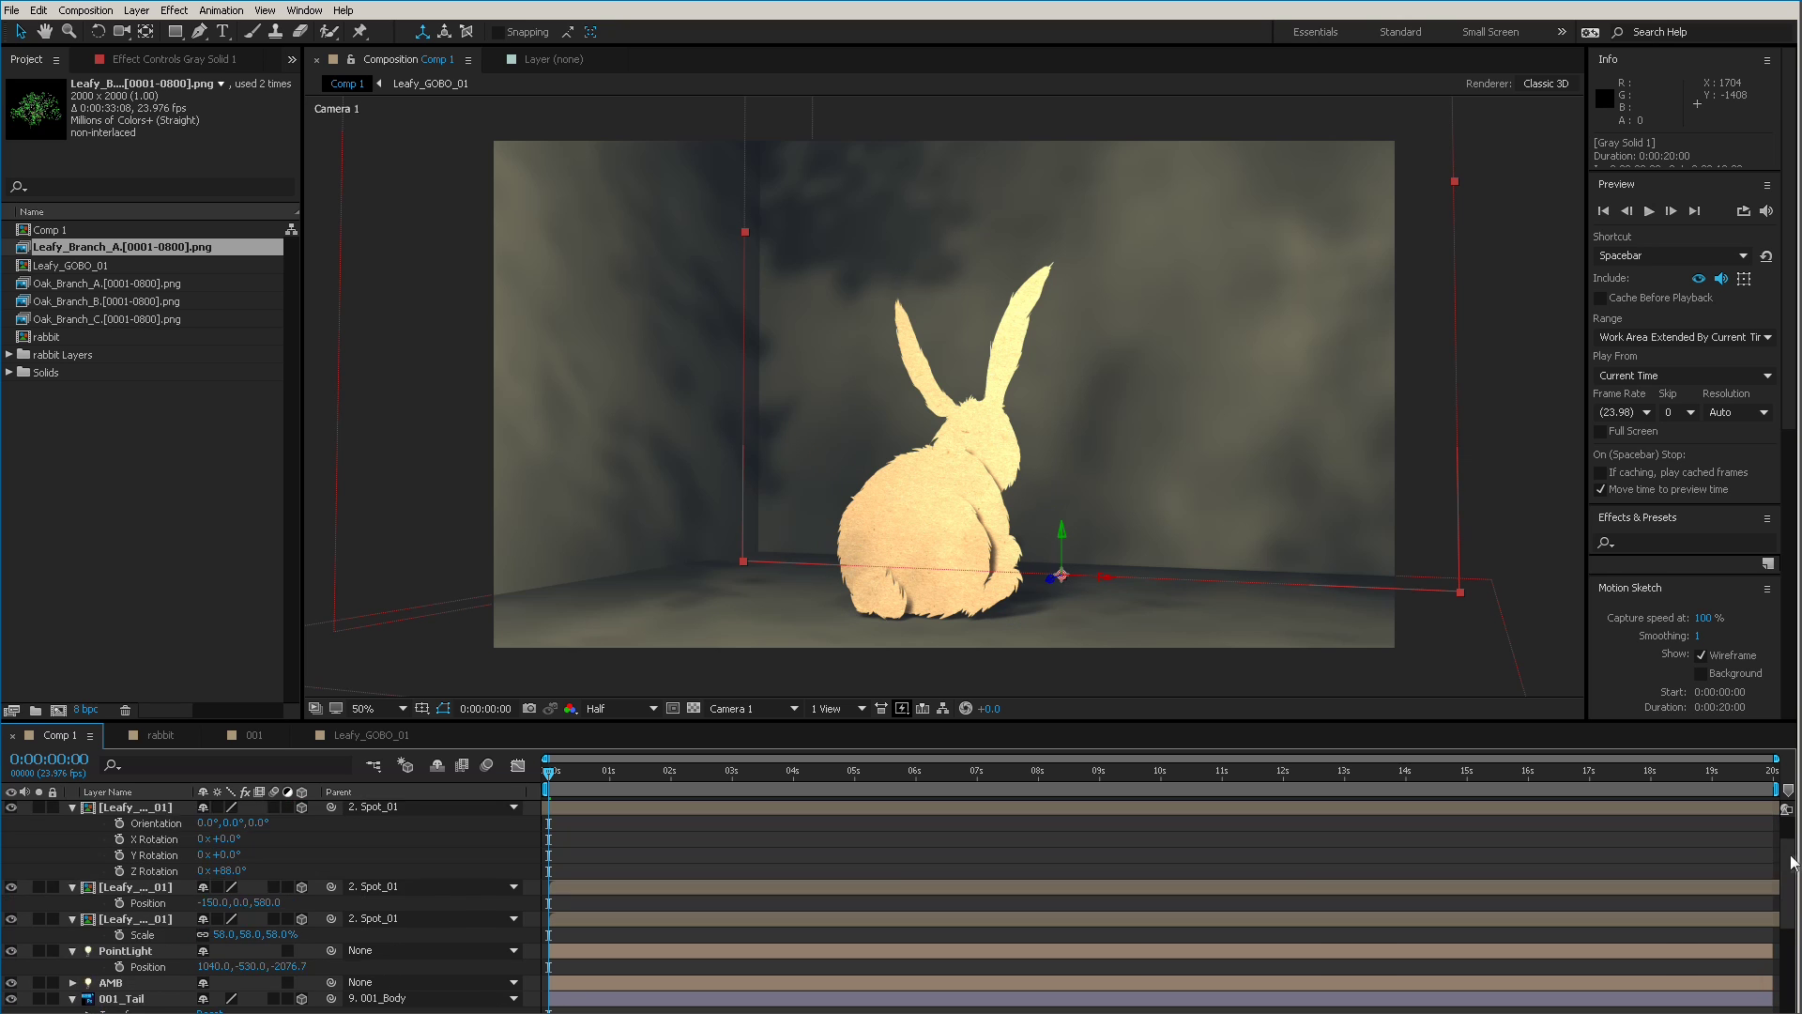
click(72, 826)
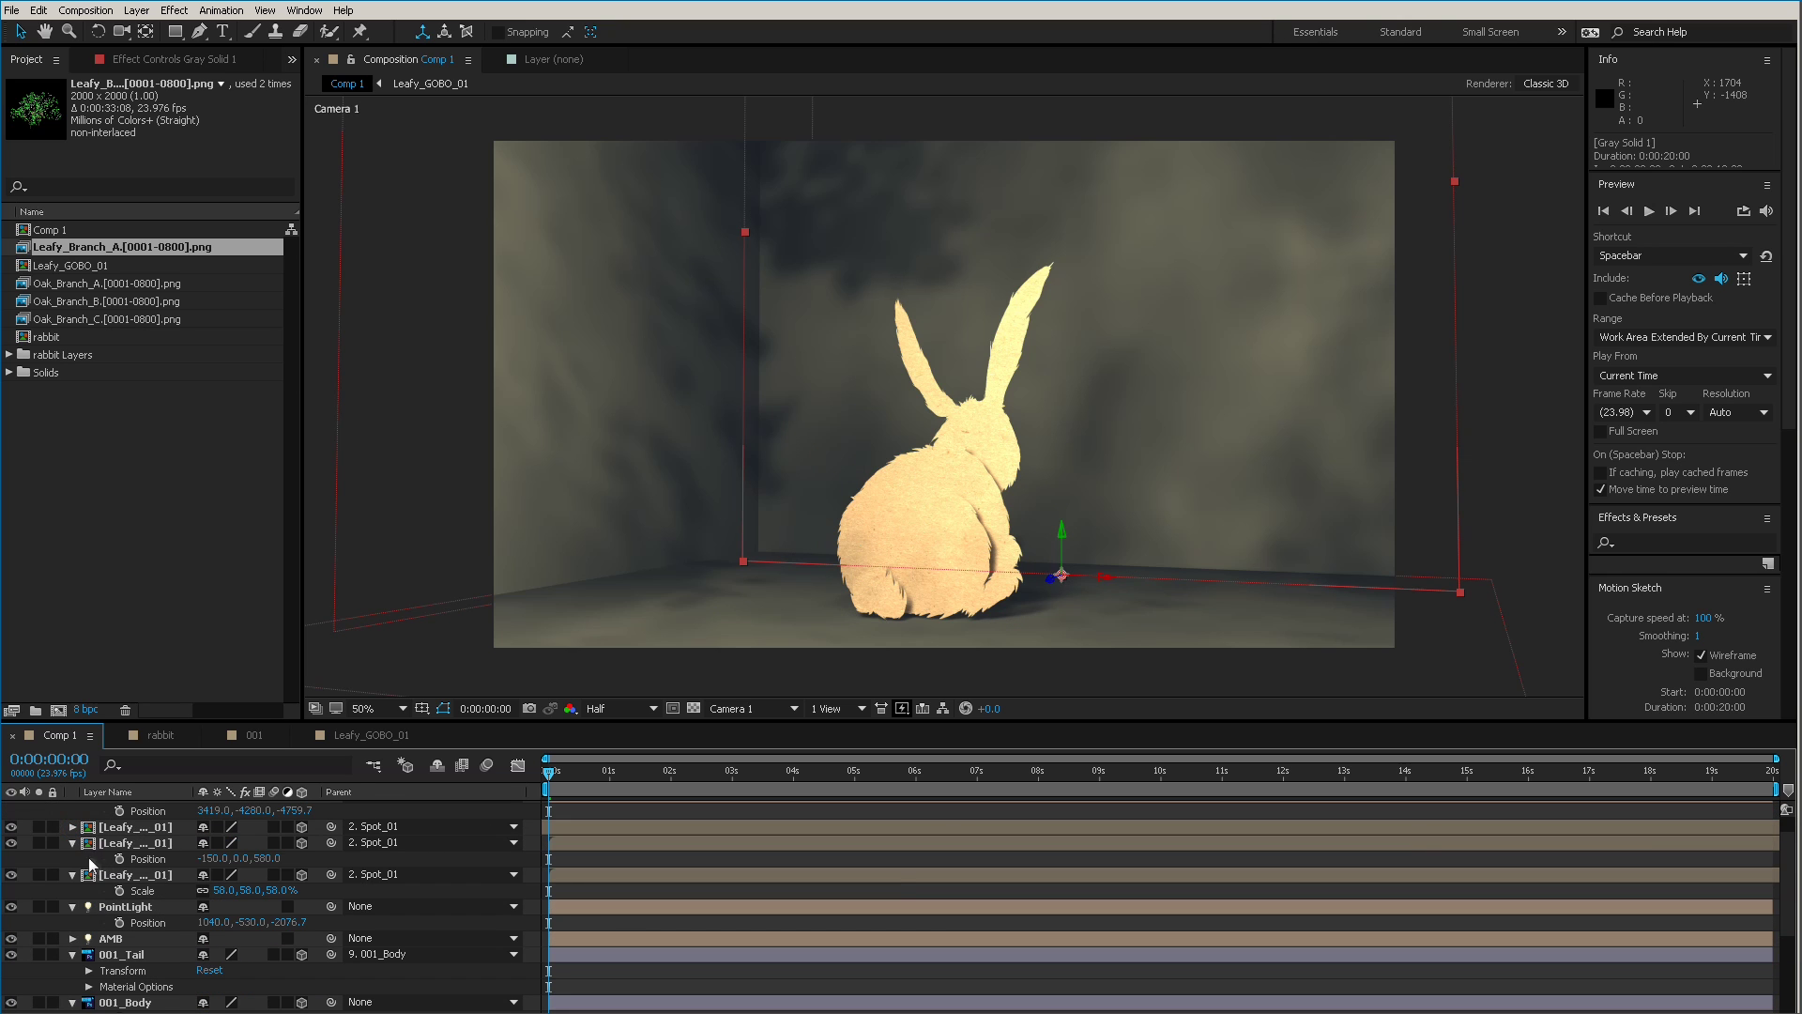
click(72, 842)
click(72, 858)
ctrl+click(72, 858)
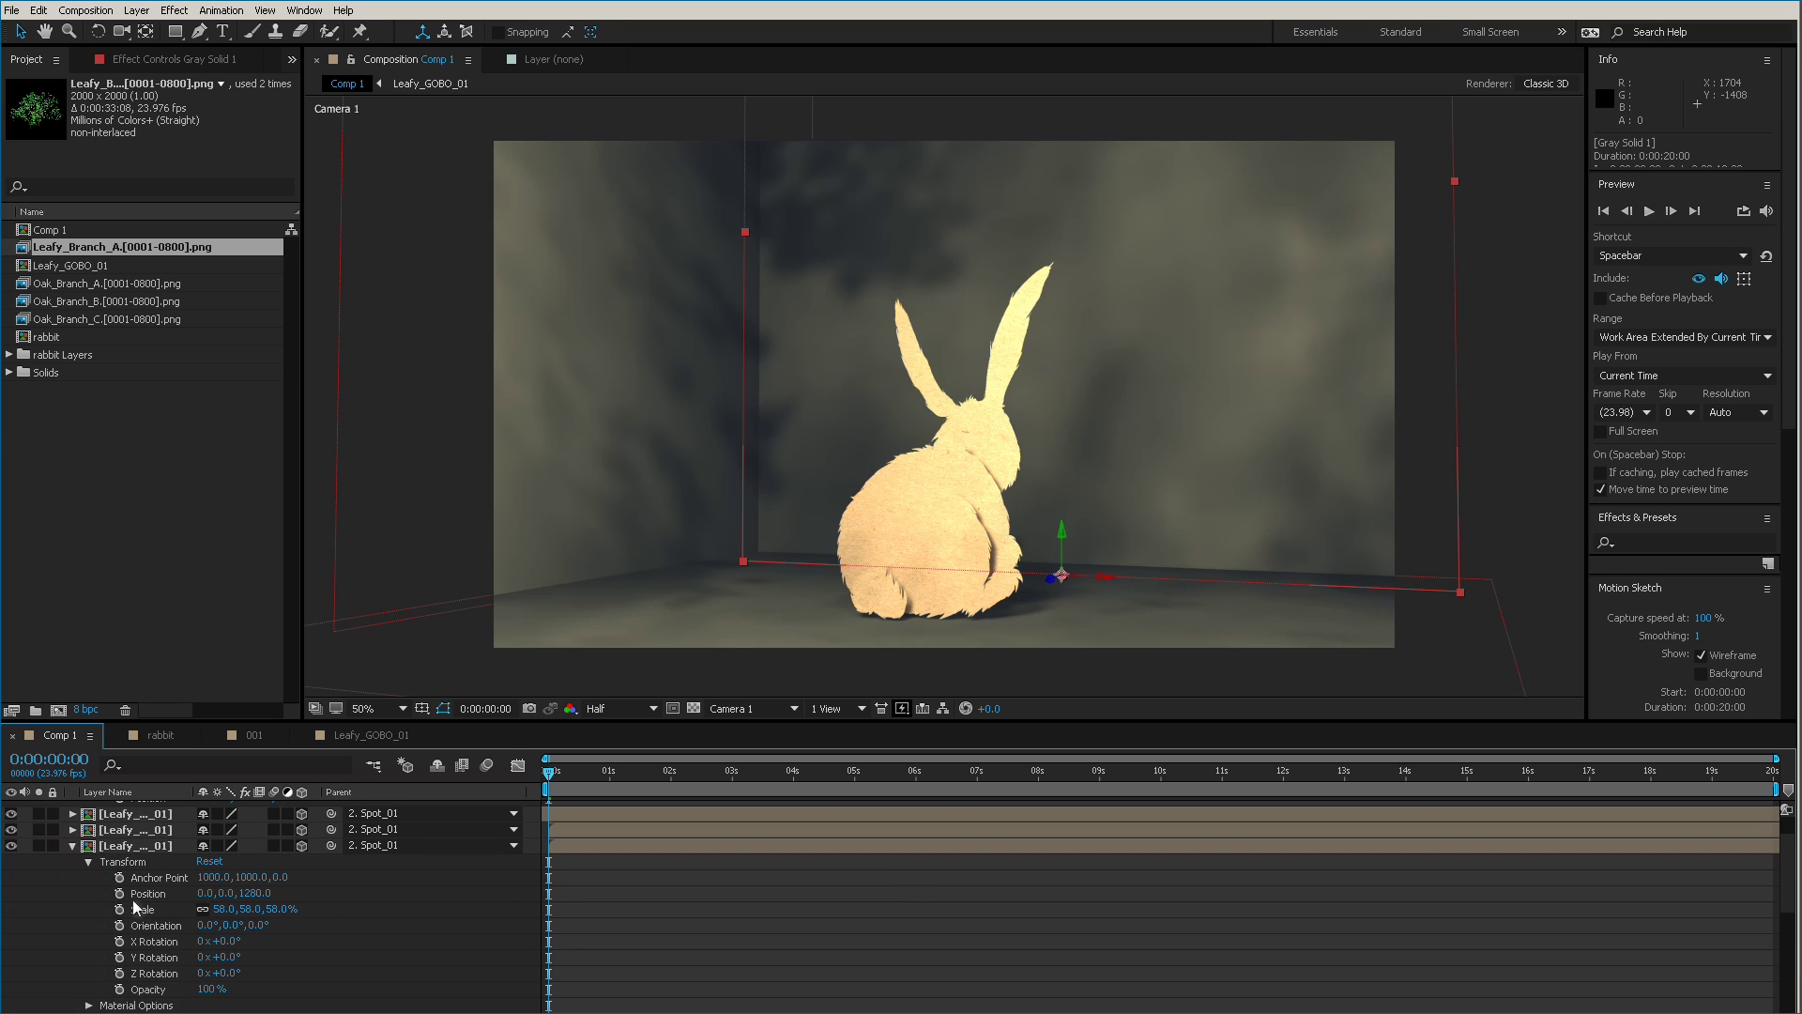
click(137, 845)
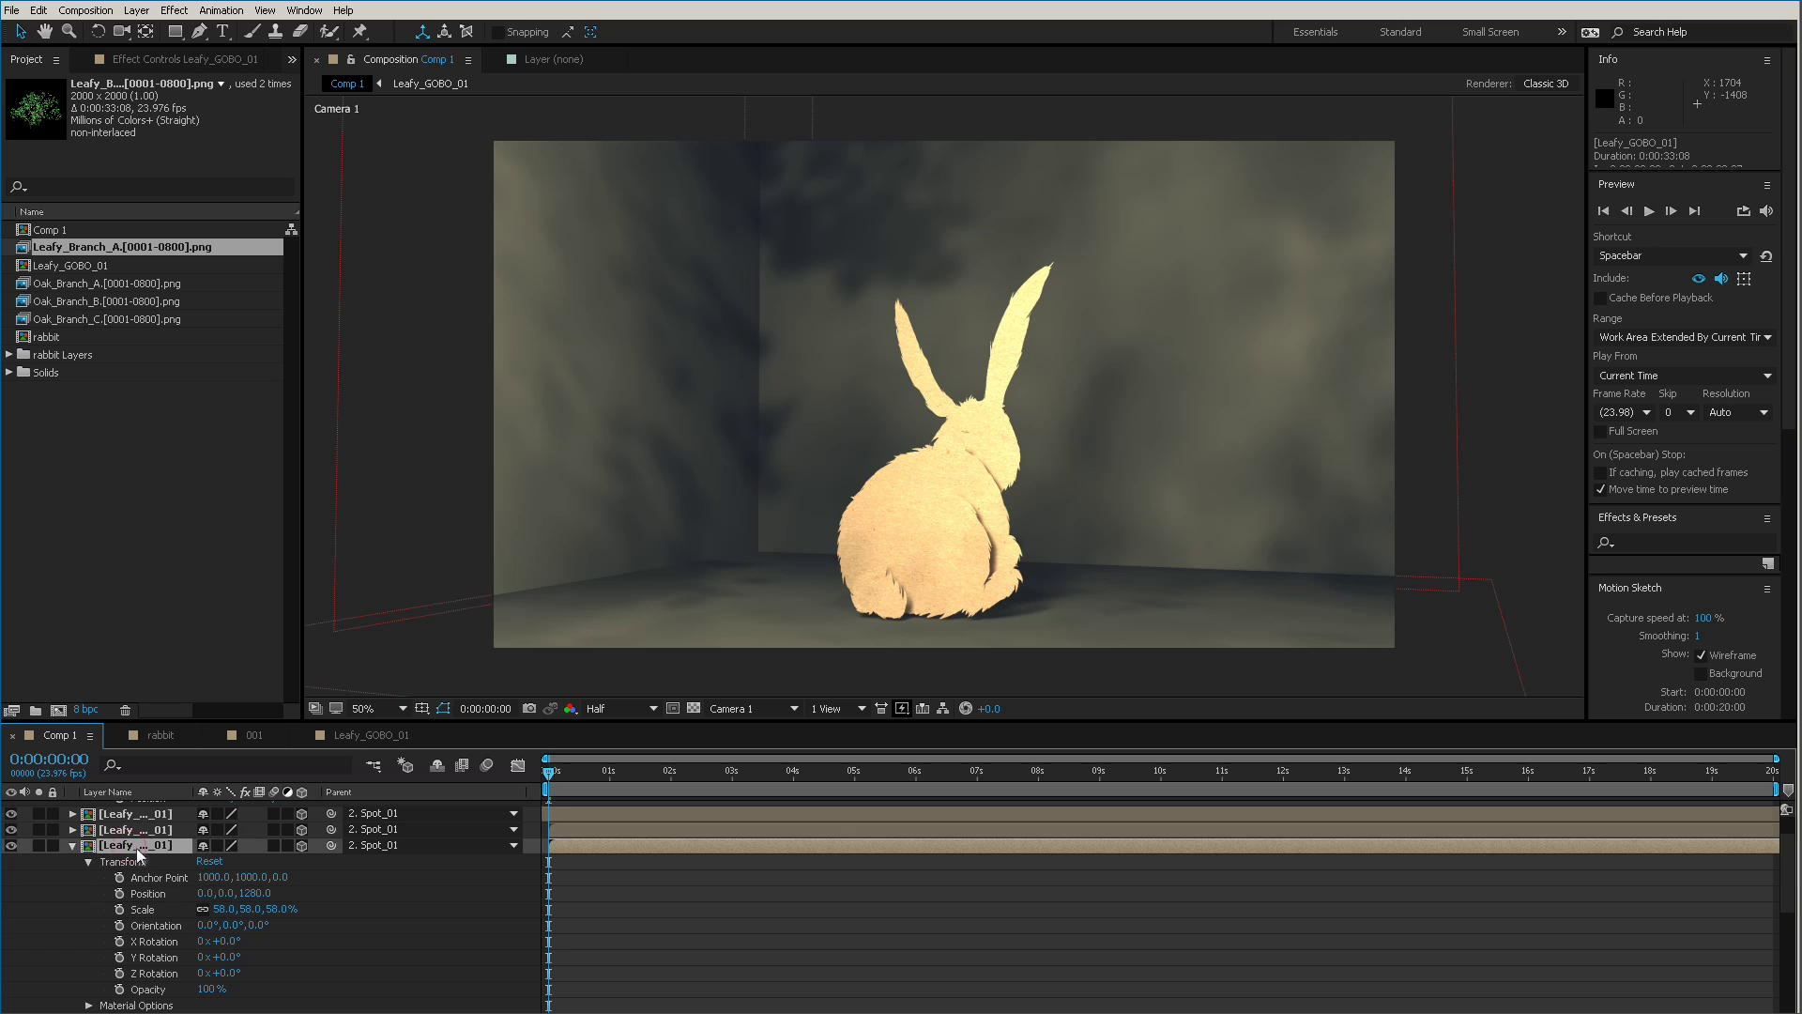
click(39, 845)
click(12, 846)
click(11, 845)
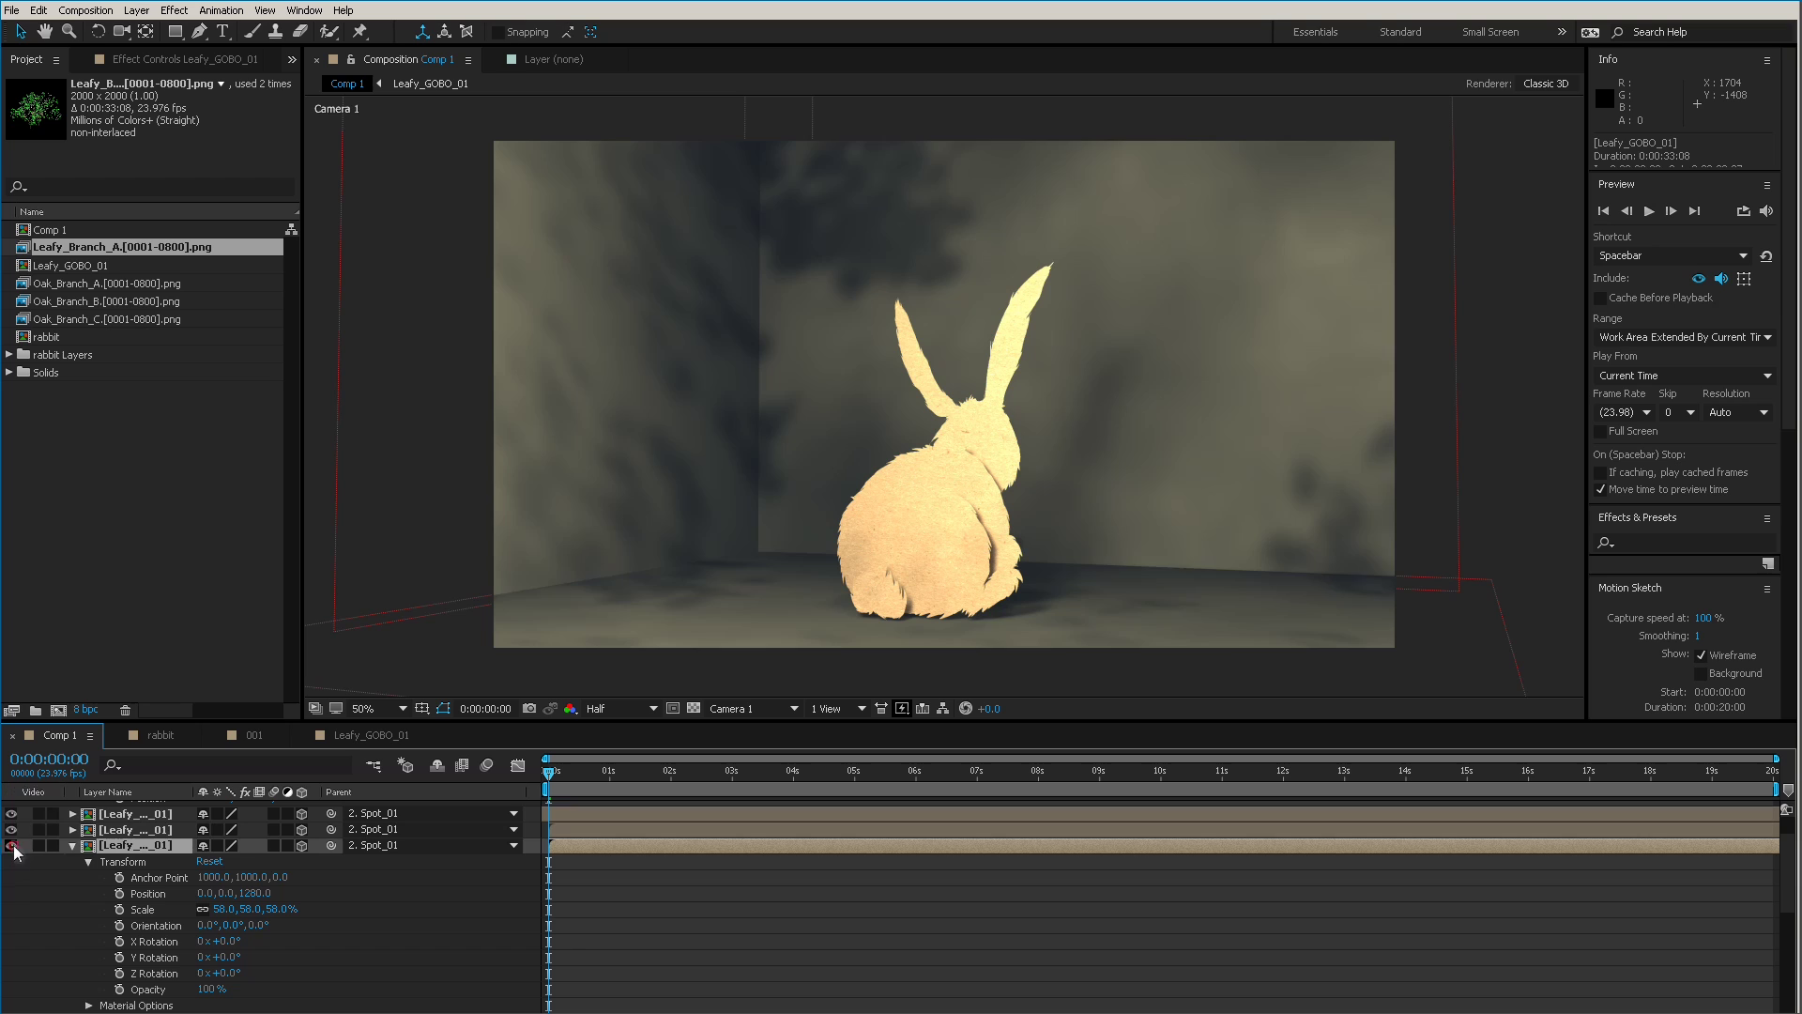
Set the lowest Leafy_GOBO_01 layer's Light Transmission to 50% in its material options.
click(89, 860)
click(88, 876)
scroll(235, 937, down, 1)
click(203, 896)
text(50)
key(Return)
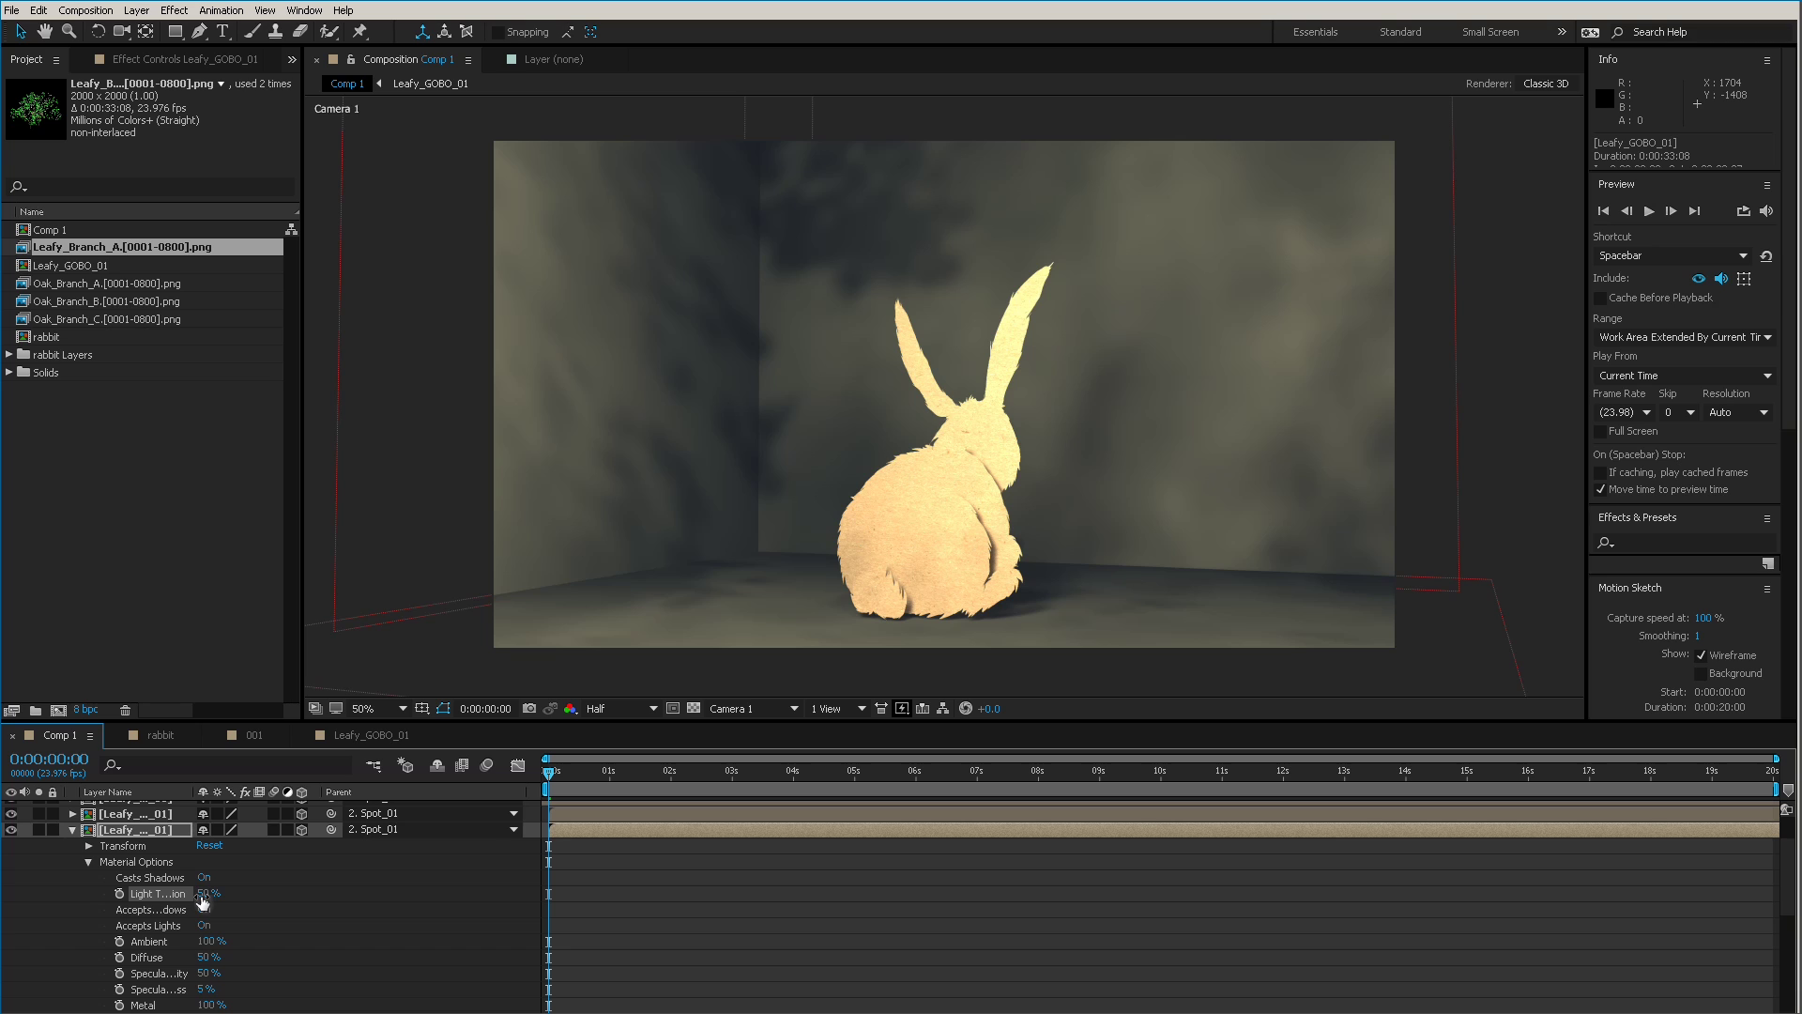
scroll(1781, 856, up, 3)
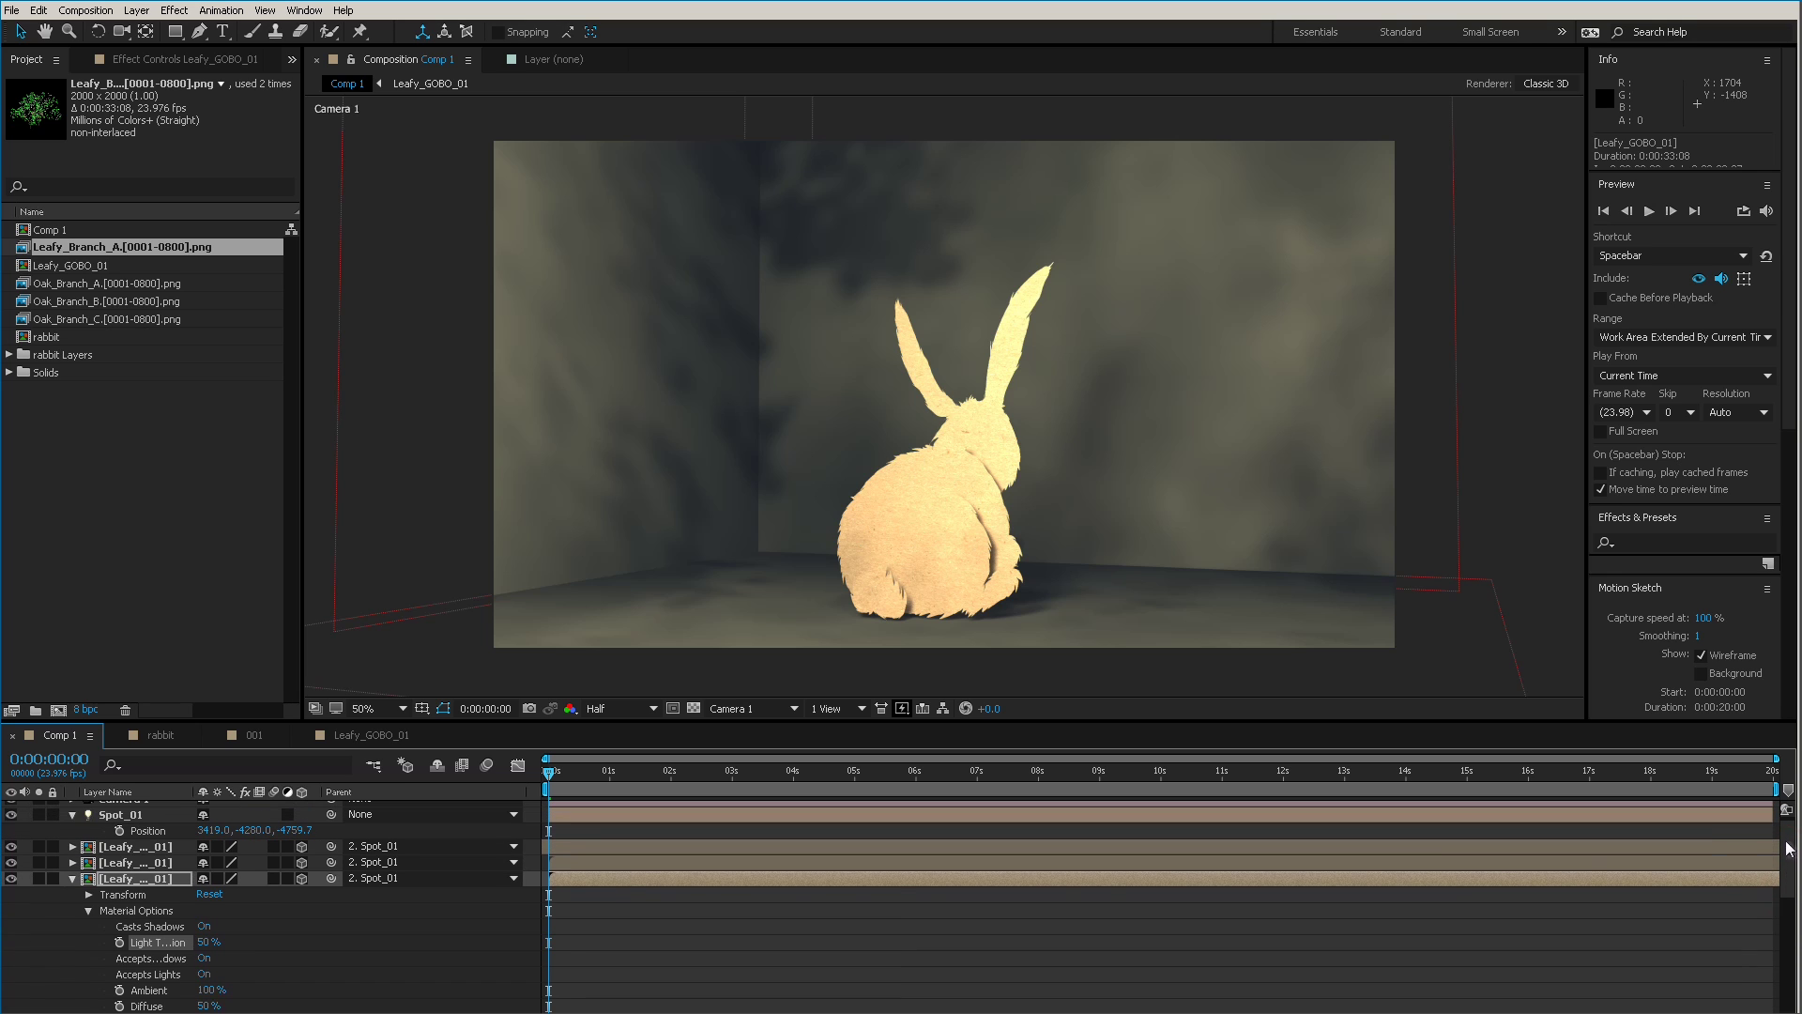
click(1508, 871)
key(t)
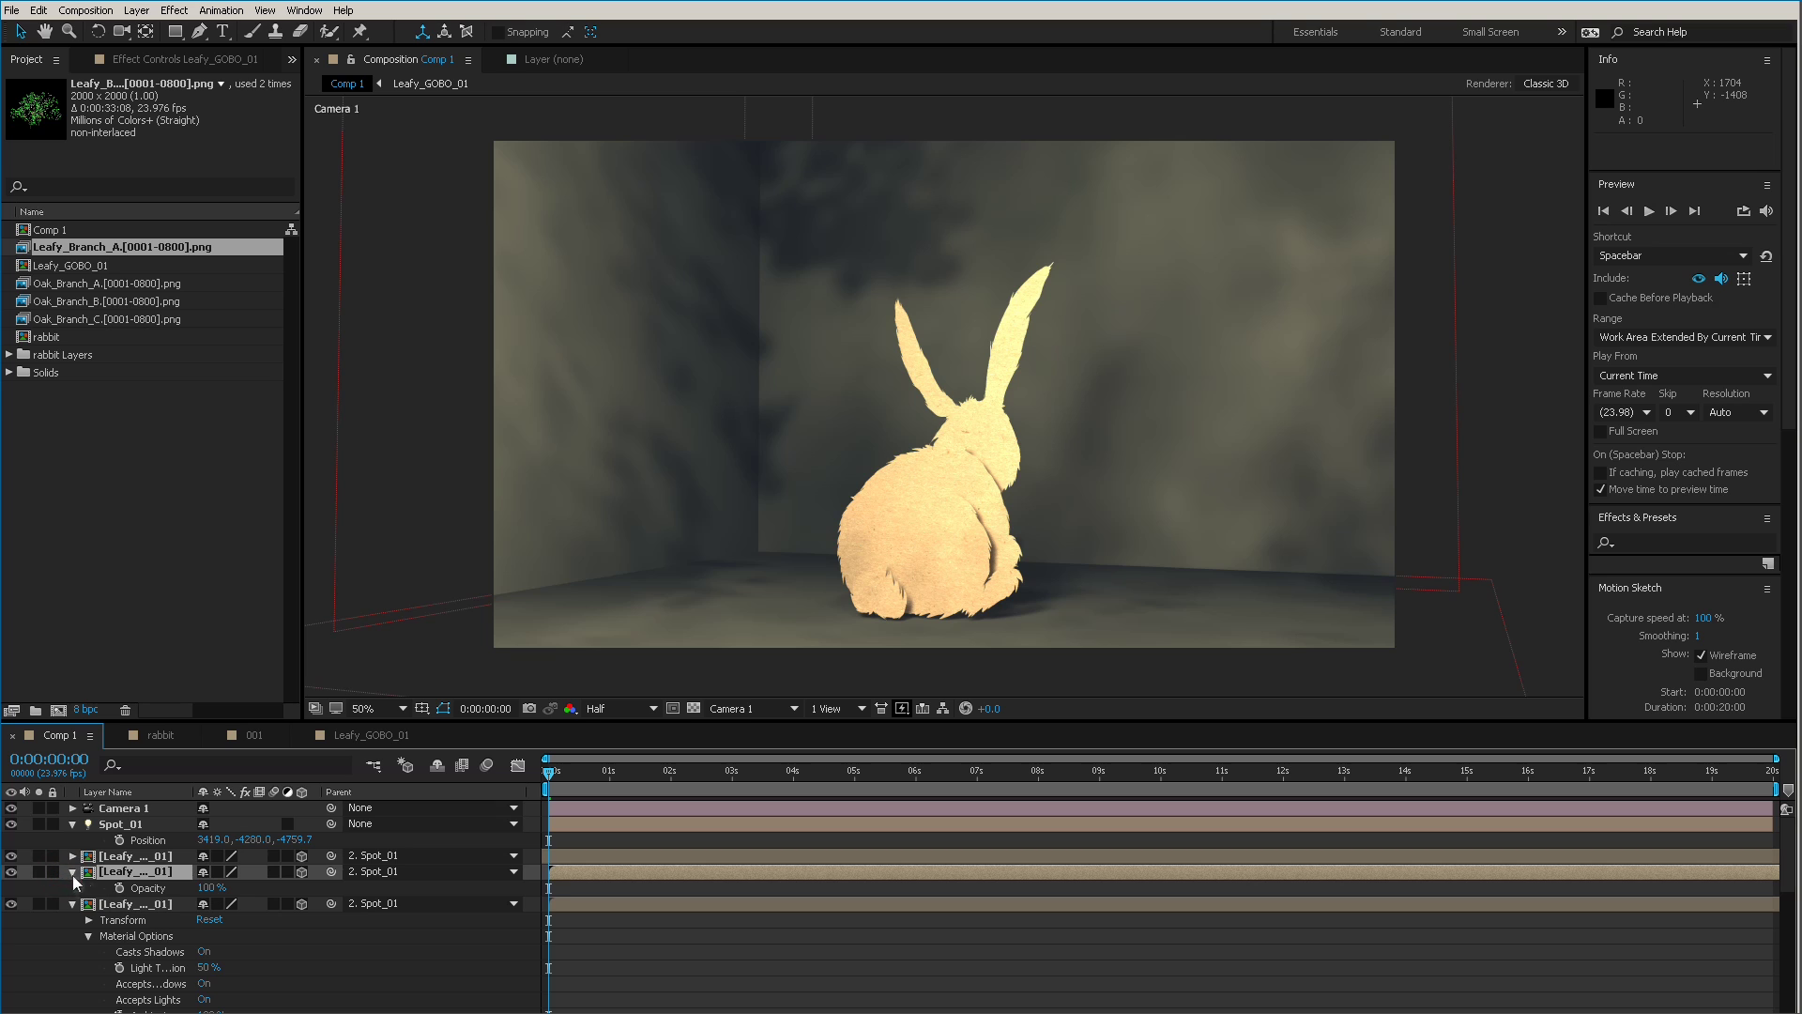
click(148, 936)
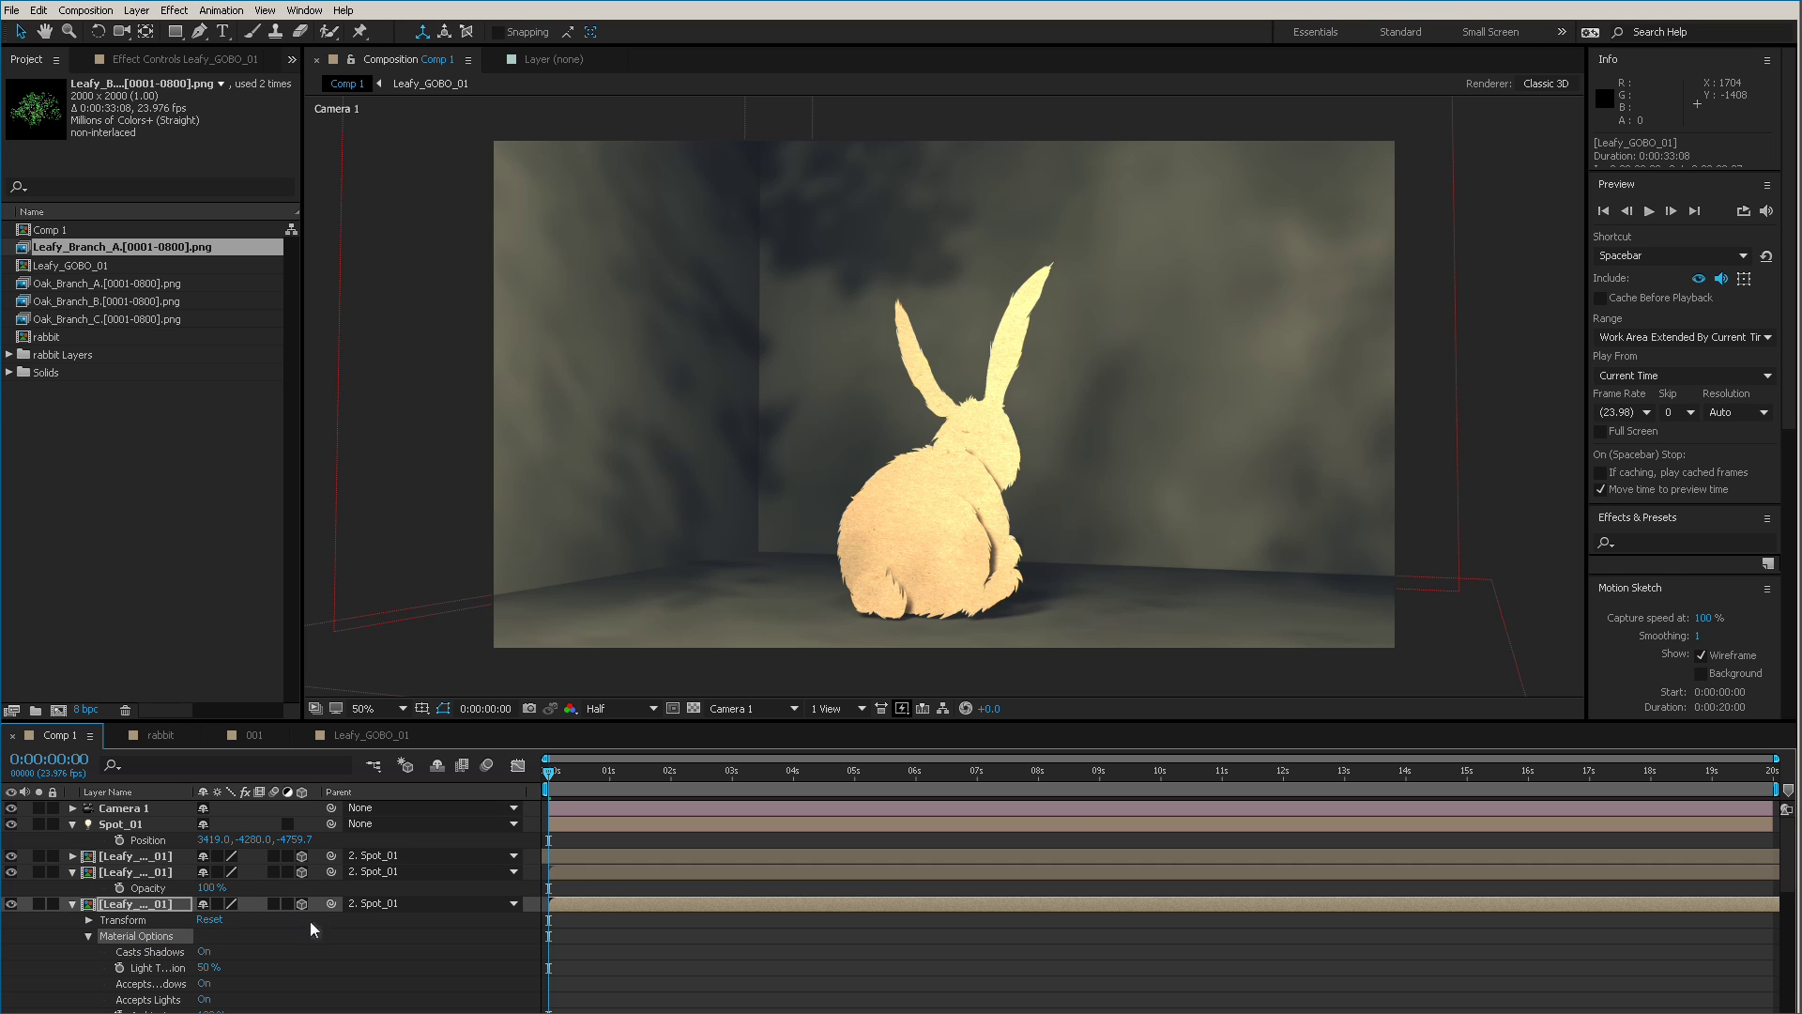
click(155, 873)
key(shift+a)
key(shift+a)
click(161, 856)
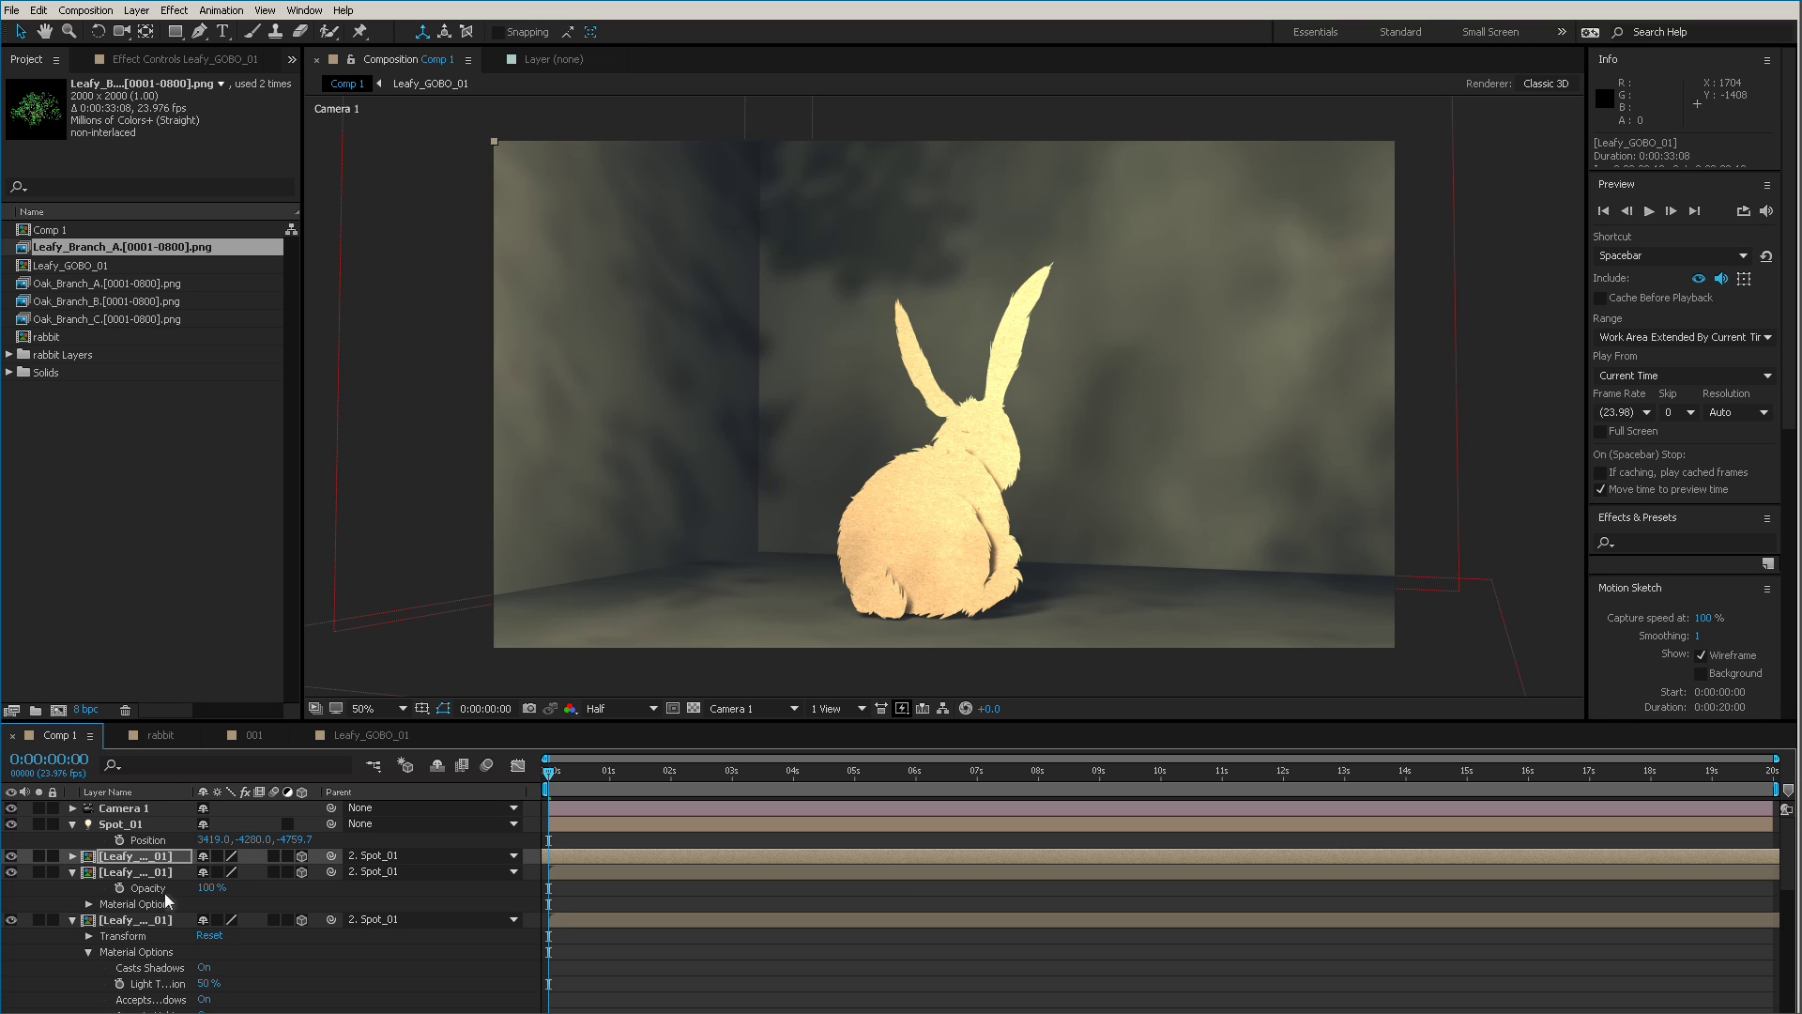
click(73, 872)
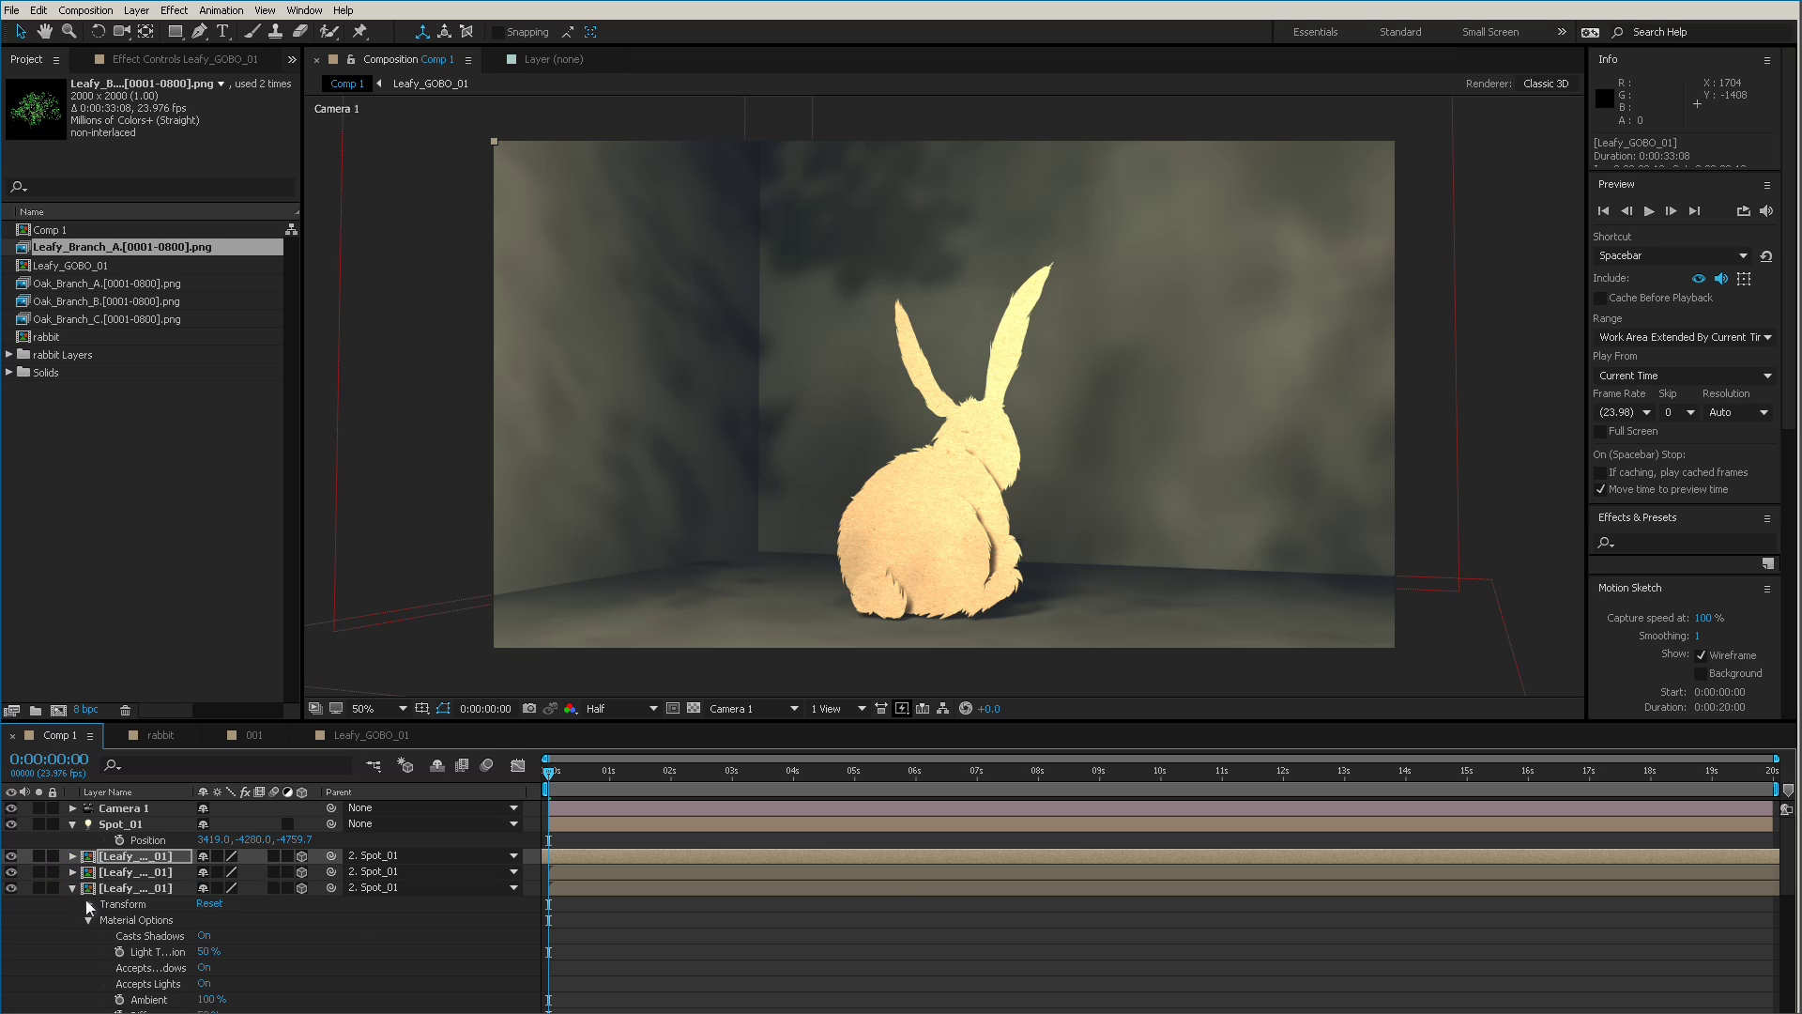
Set the lowest Leafy_GOBO_01 layer's Light Transmission to 100% and take a snapshot of the Camera 1 view.
click(207, 951)
text(100)
key(Return)
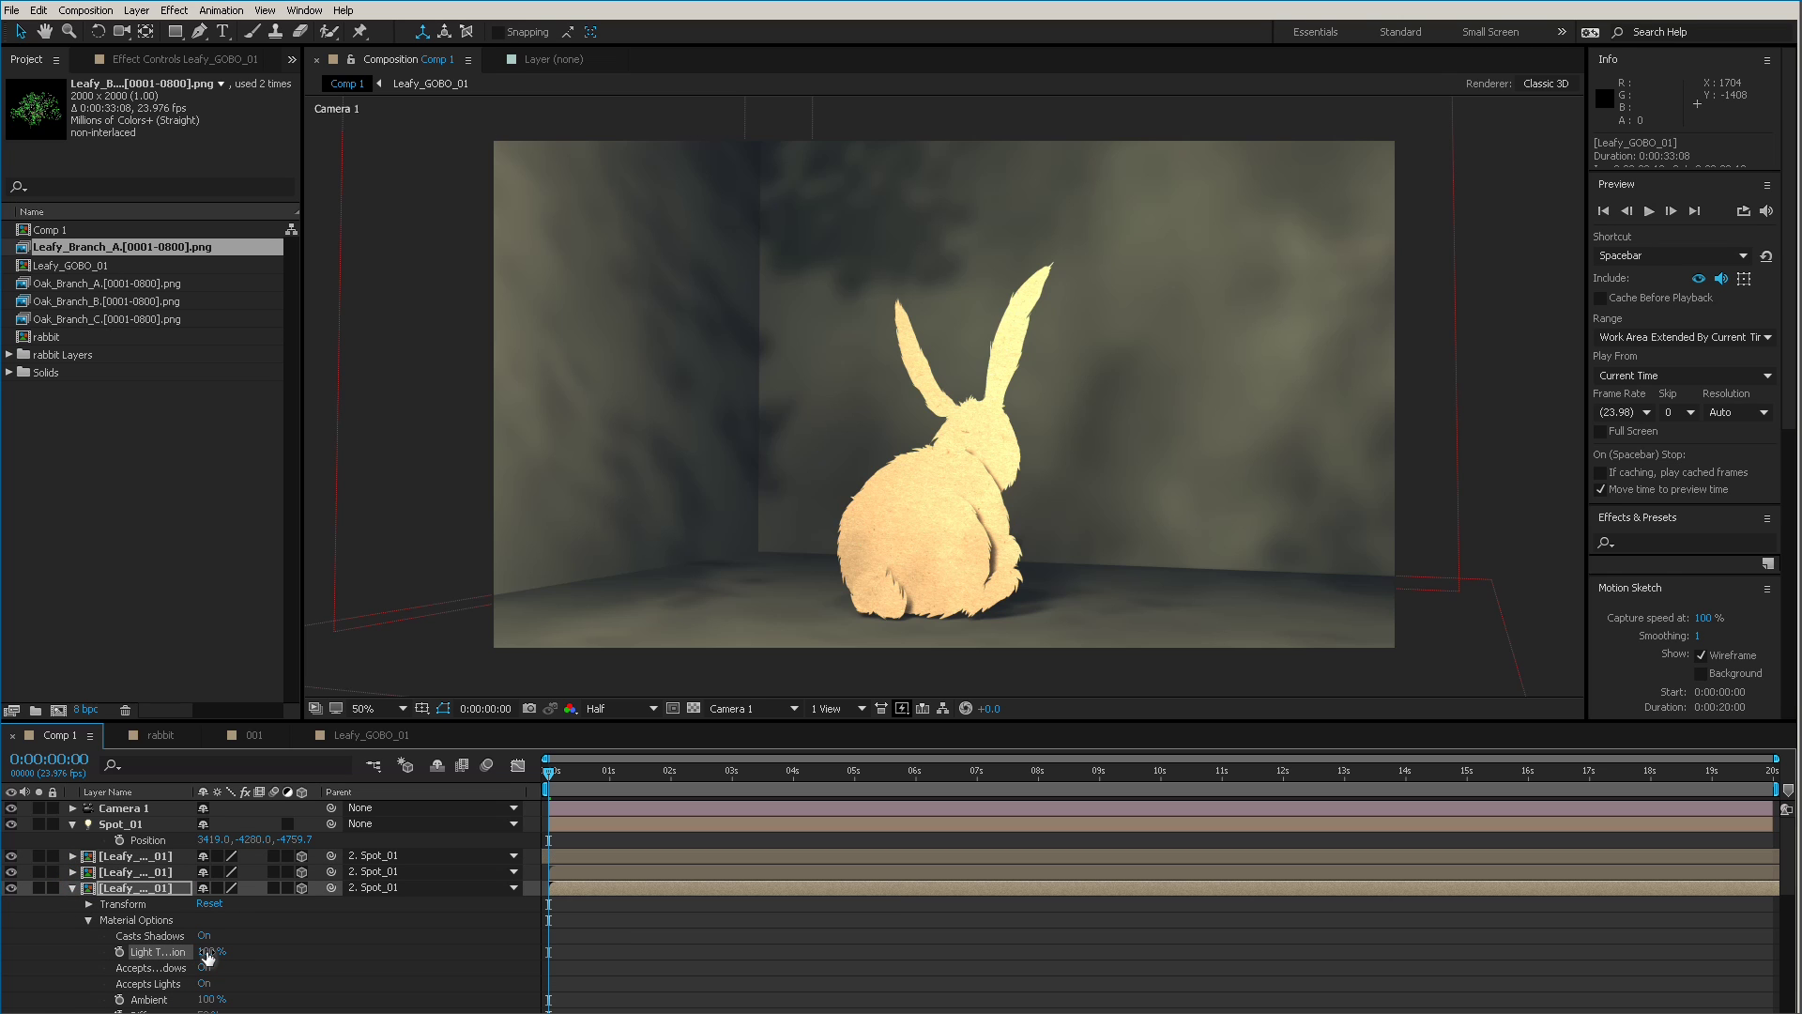
click(139, 921)
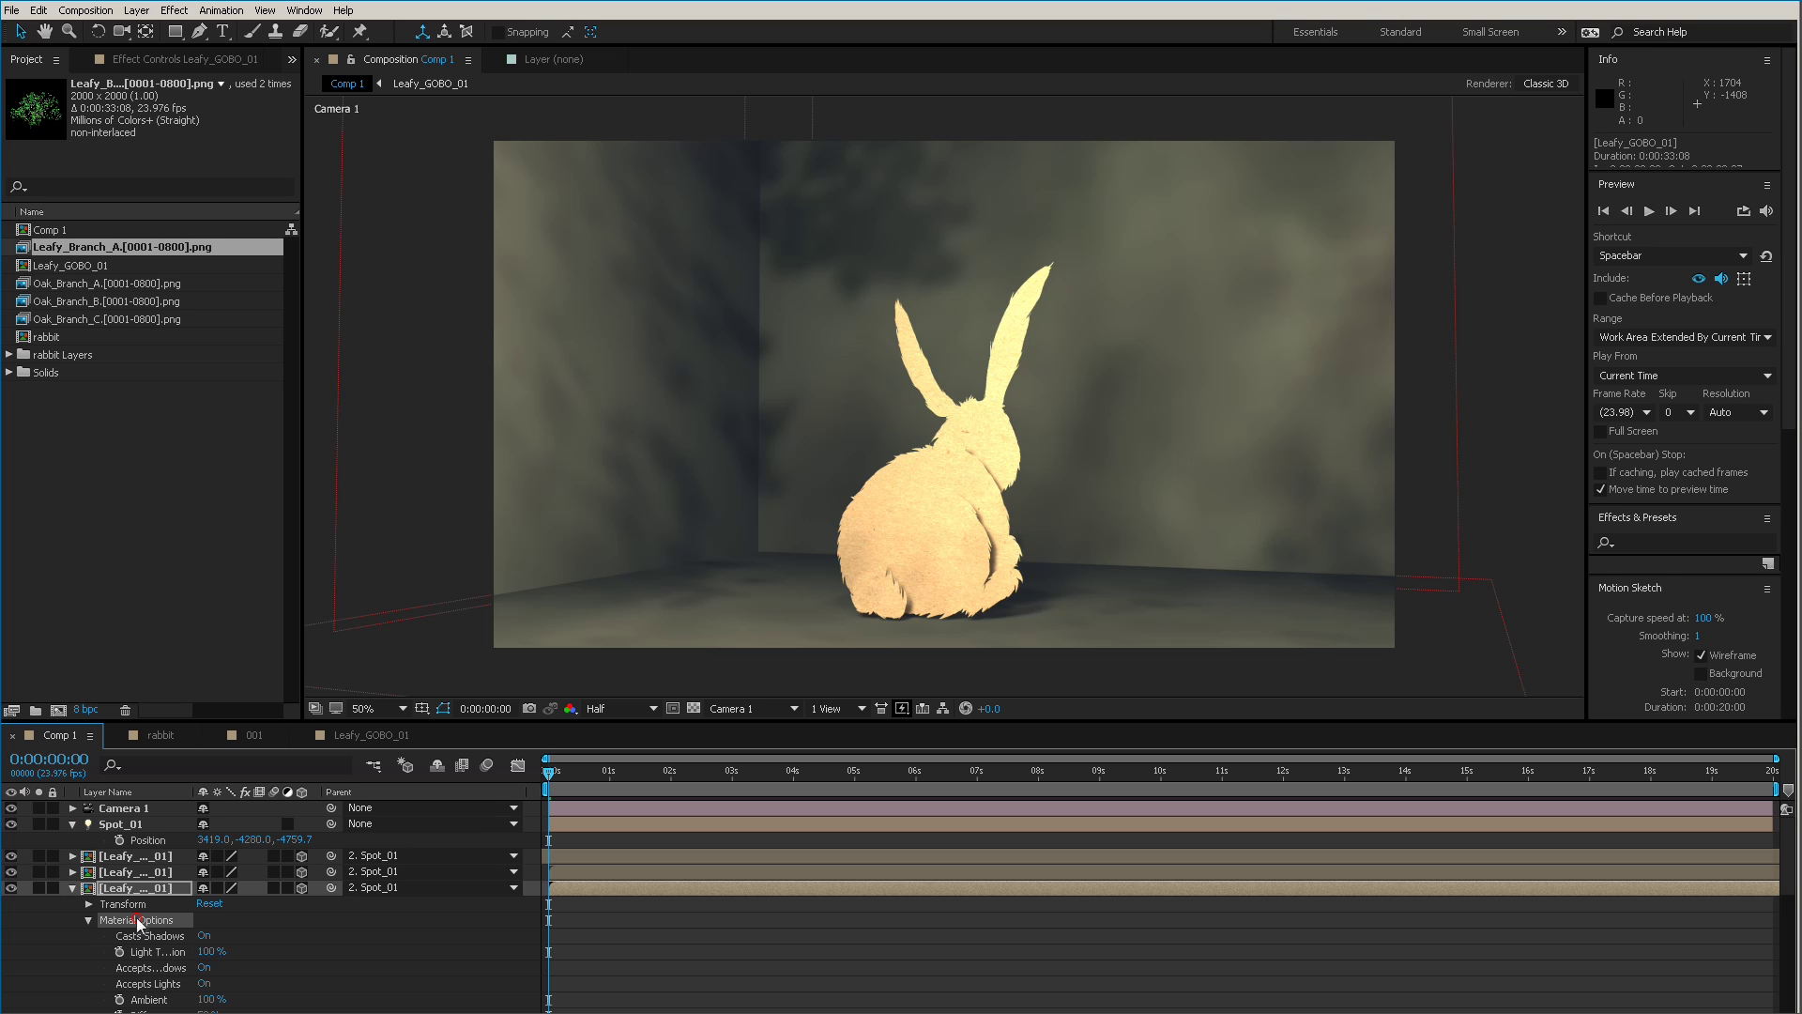
click(180, 871)
shift+click(176, 855)
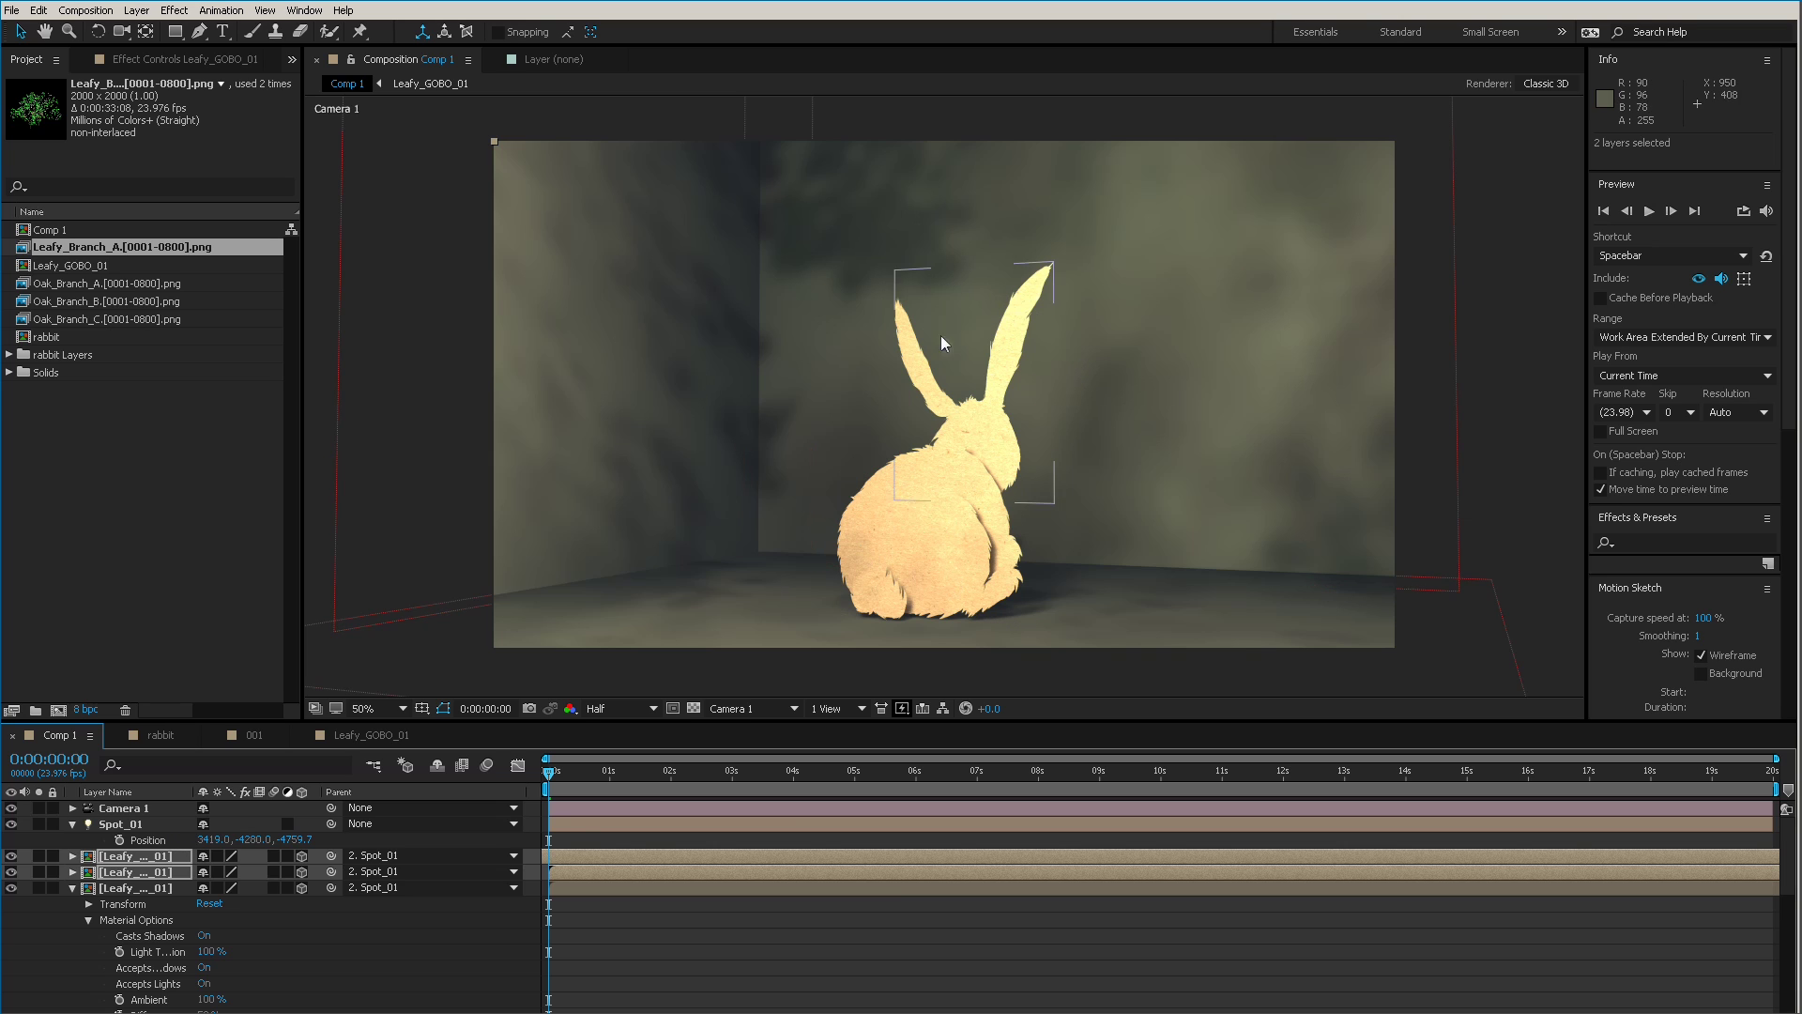
click(532, 713)
Lower the lowest Leafy_GOBO_01 layer's Light Transmission to 0% and compare the shadows repeatedly against the stored snapshot.
drag(207, 951, 94, 957)
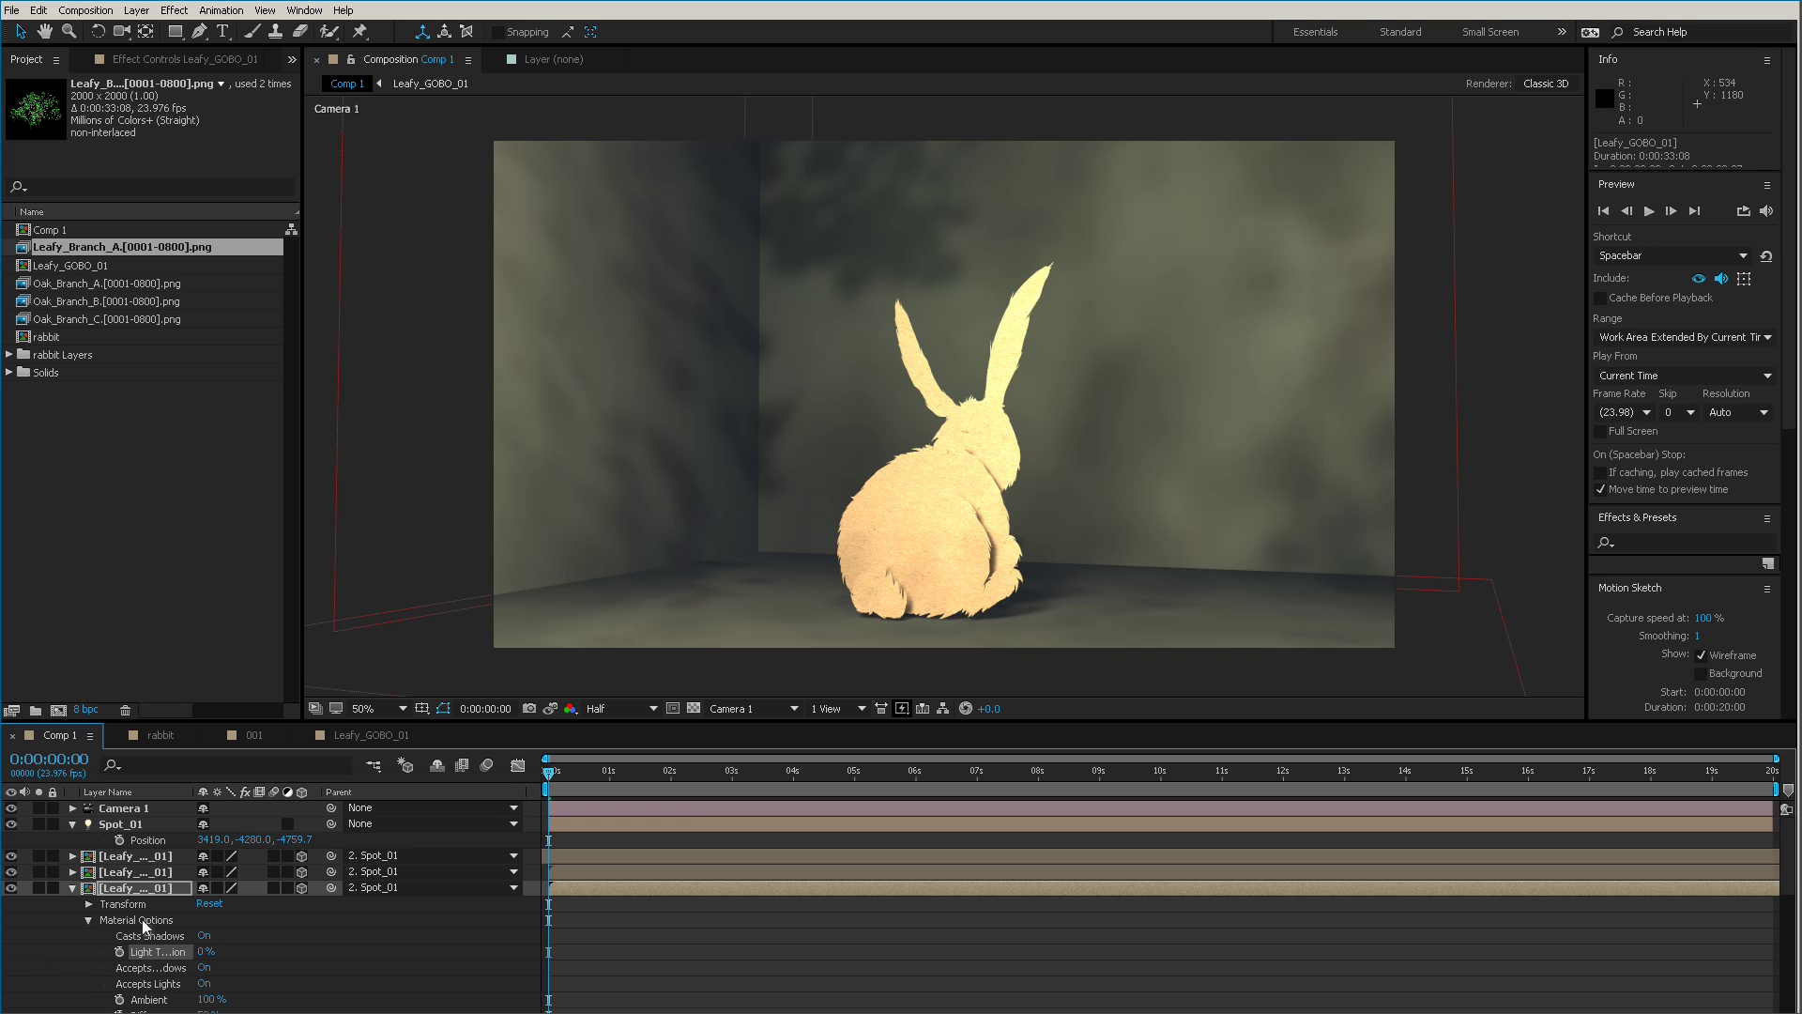
click(150, 871)
shift+click(146, 855)
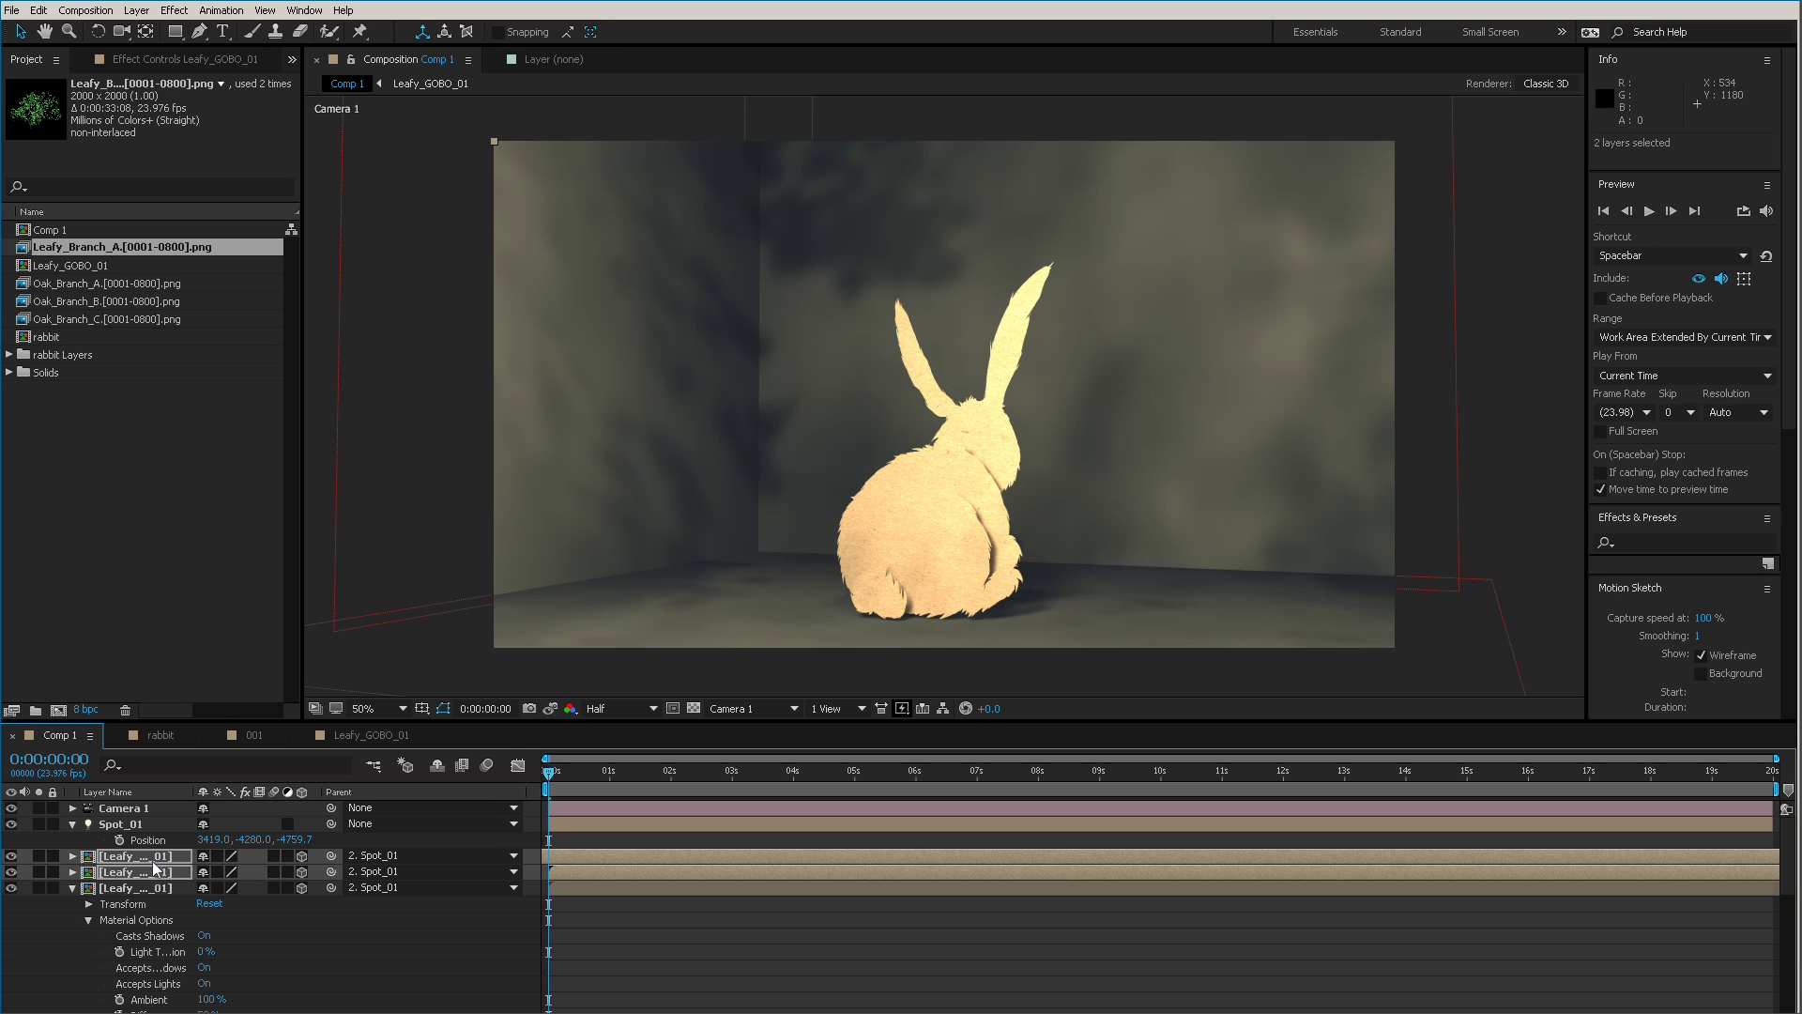
click(550, 709)
click(549, 710)
click(550, 710)
click(550, 710)
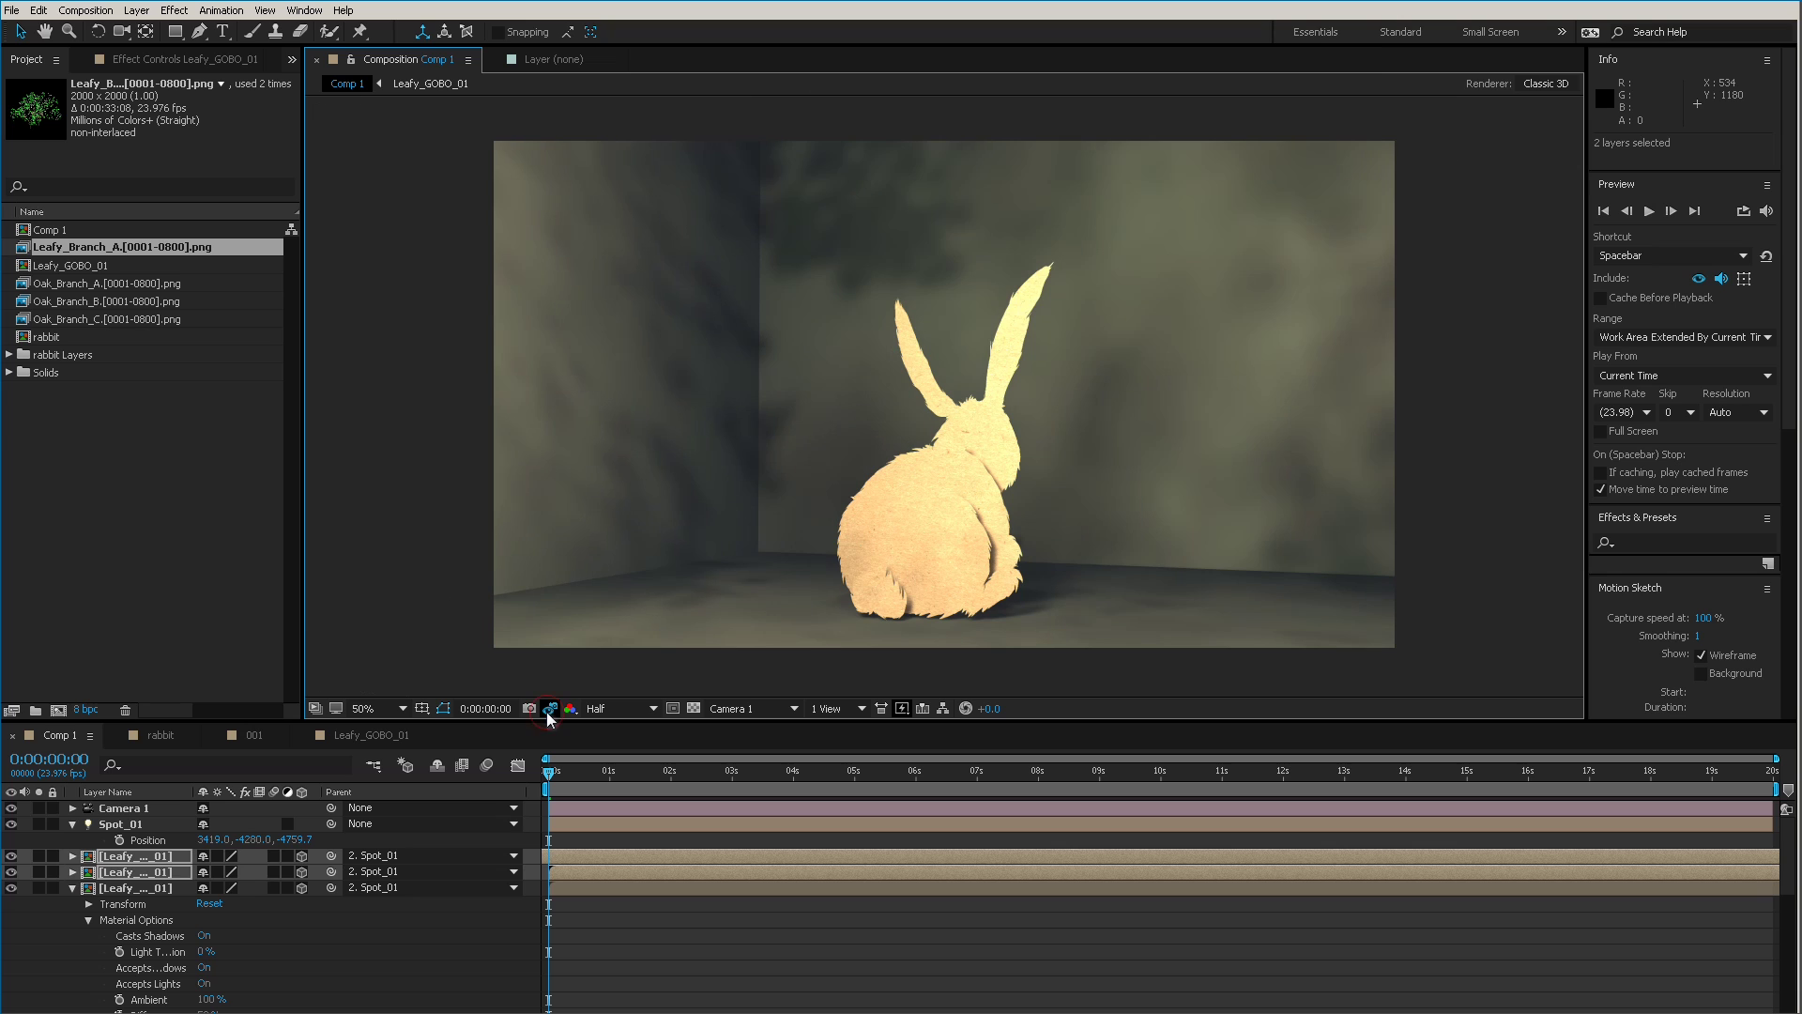
click(550, 711)
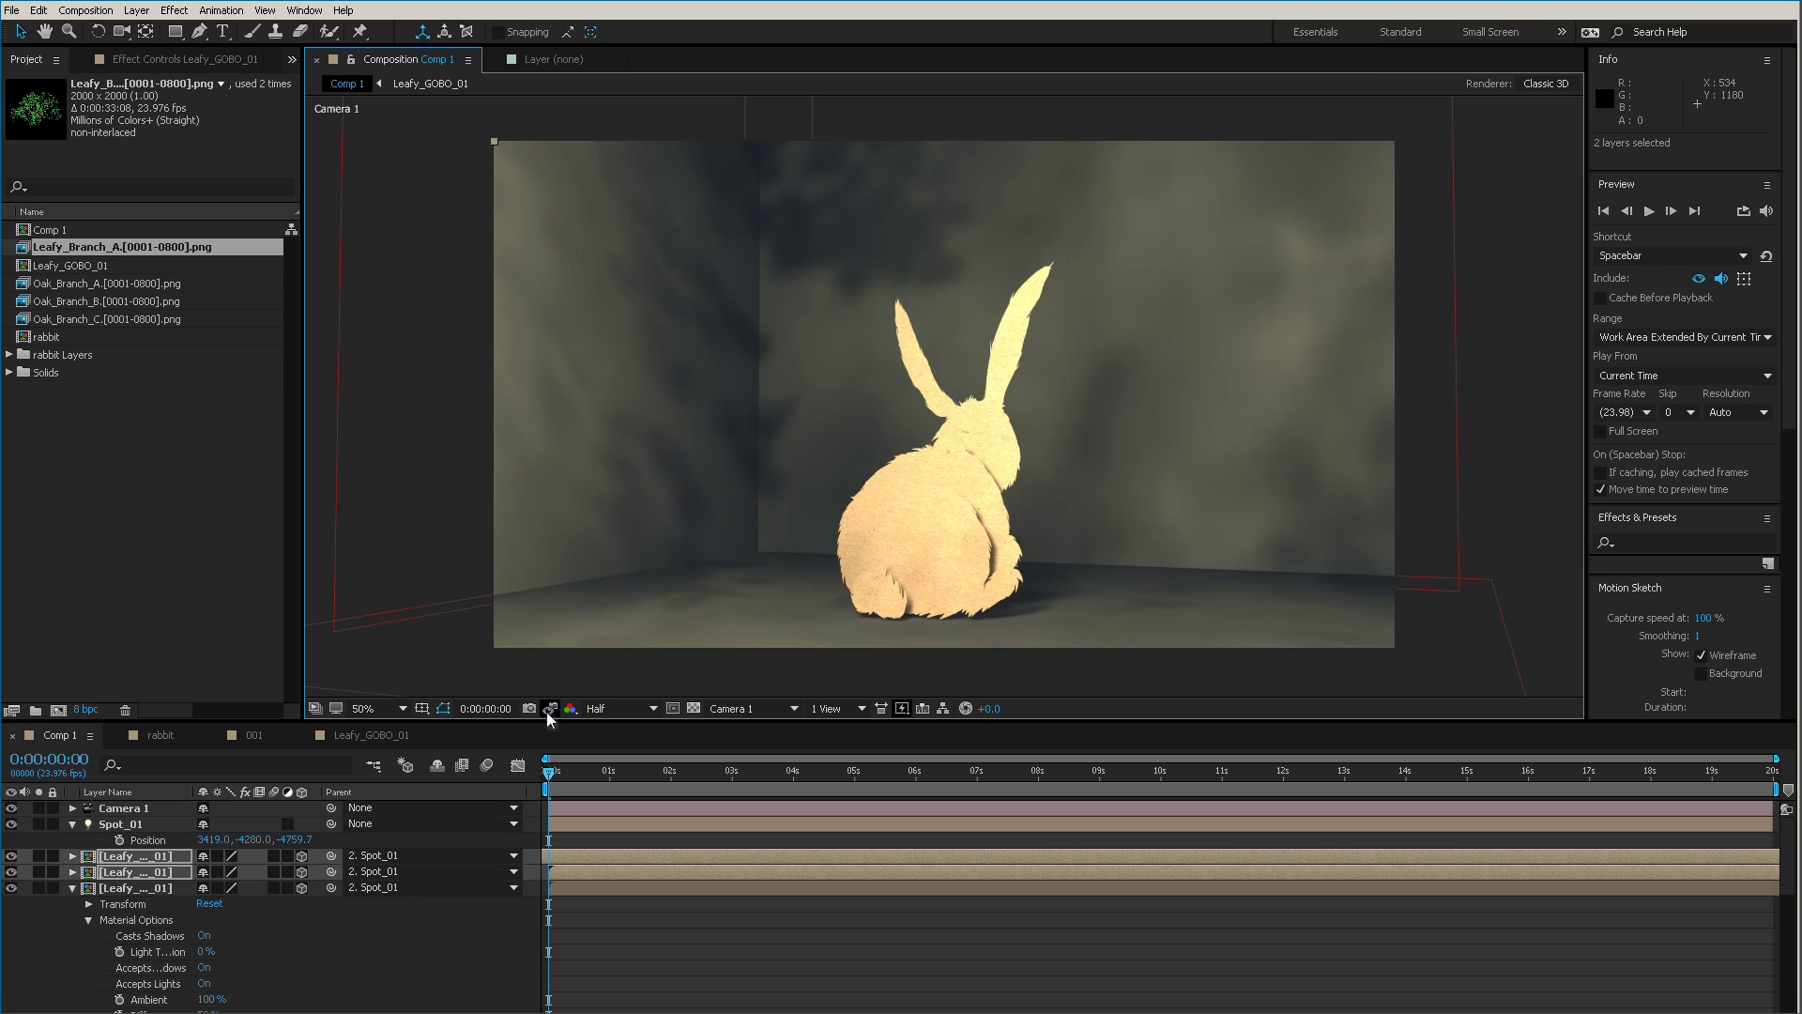
click(550, 710)
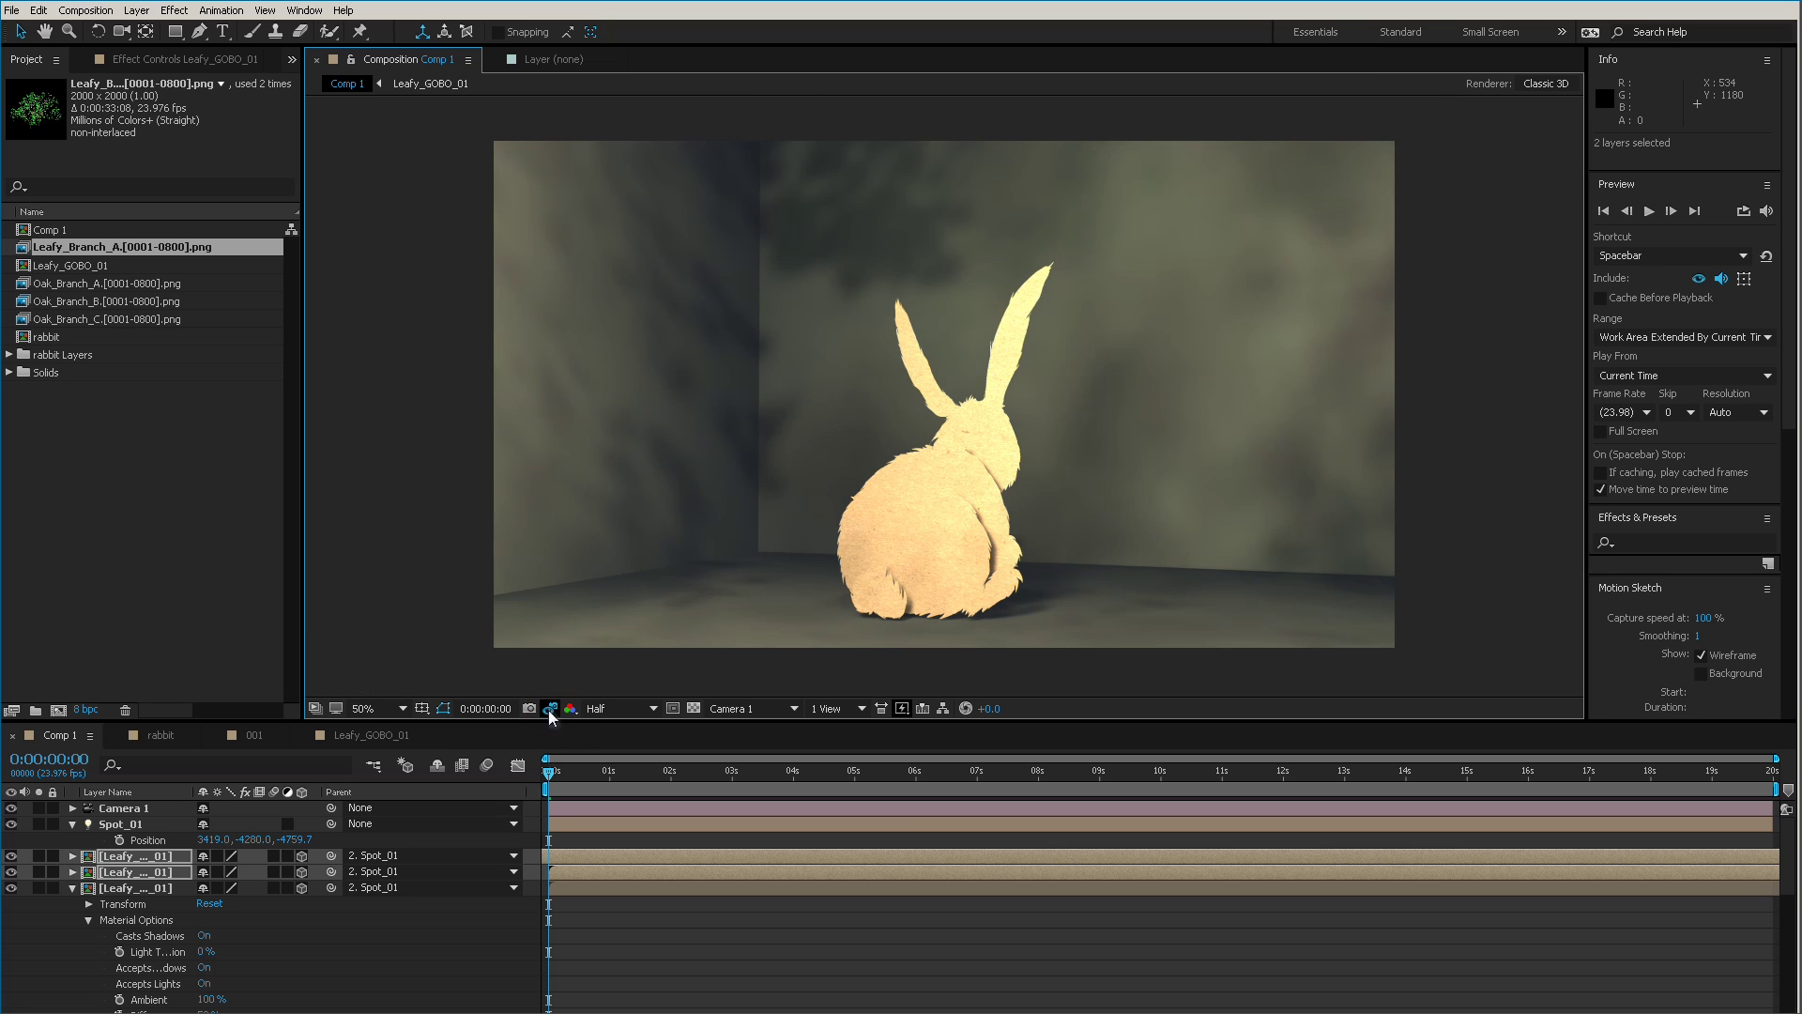
Set the lowest Leafy_GOBO_01 layer's Light Transmission to 100%, then clear the layer selection.
click(152, 936)
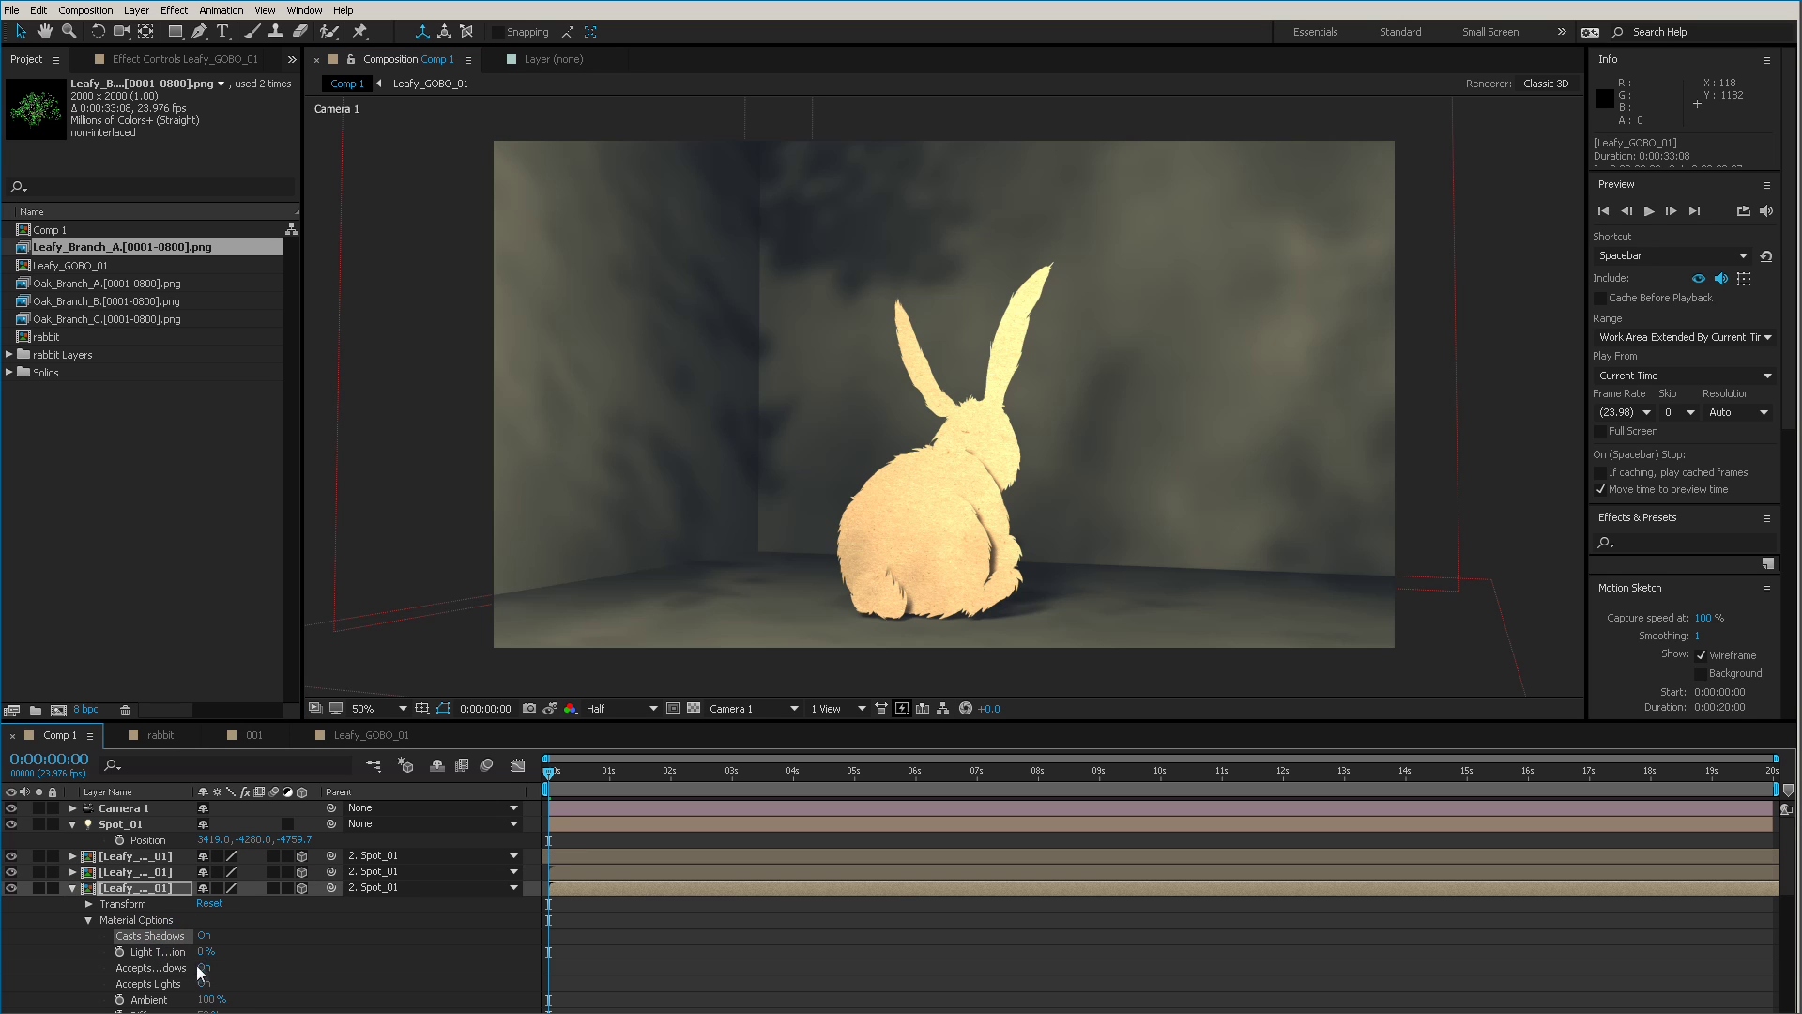
drag(202, 951, 251, 953)
click(319, 871)
shift+click(319, 855)
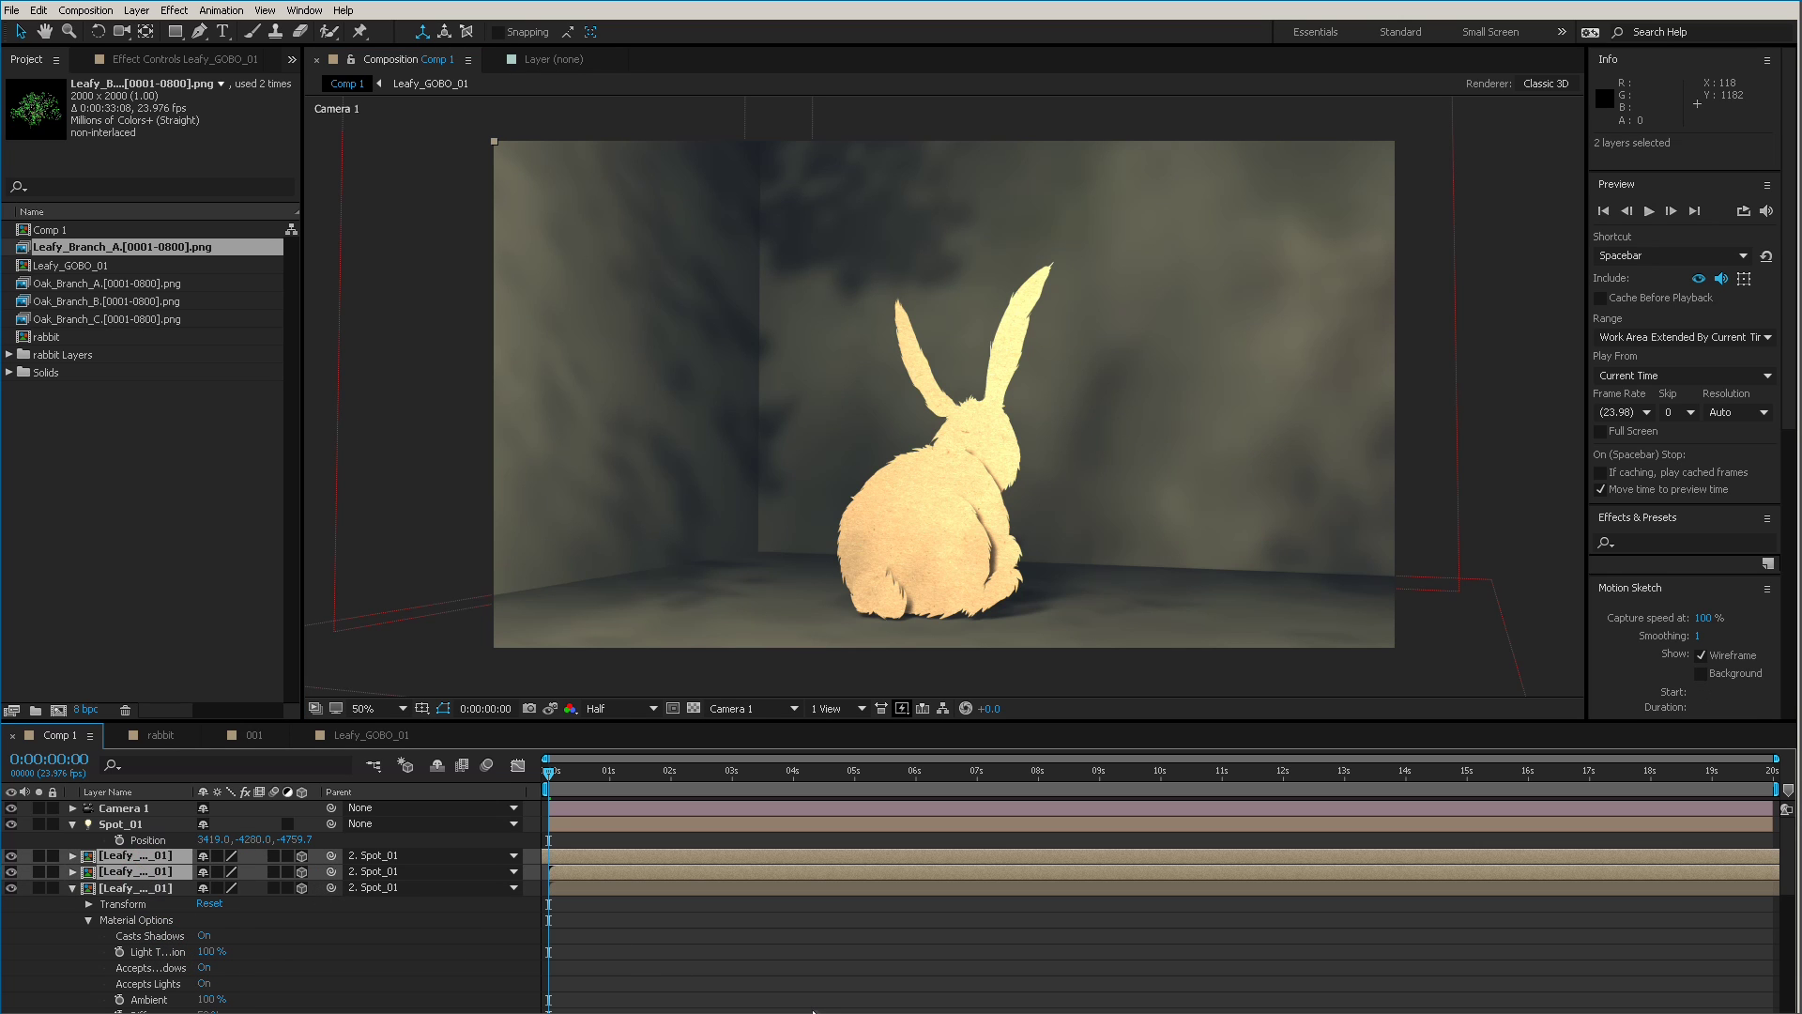
click(828, 932)
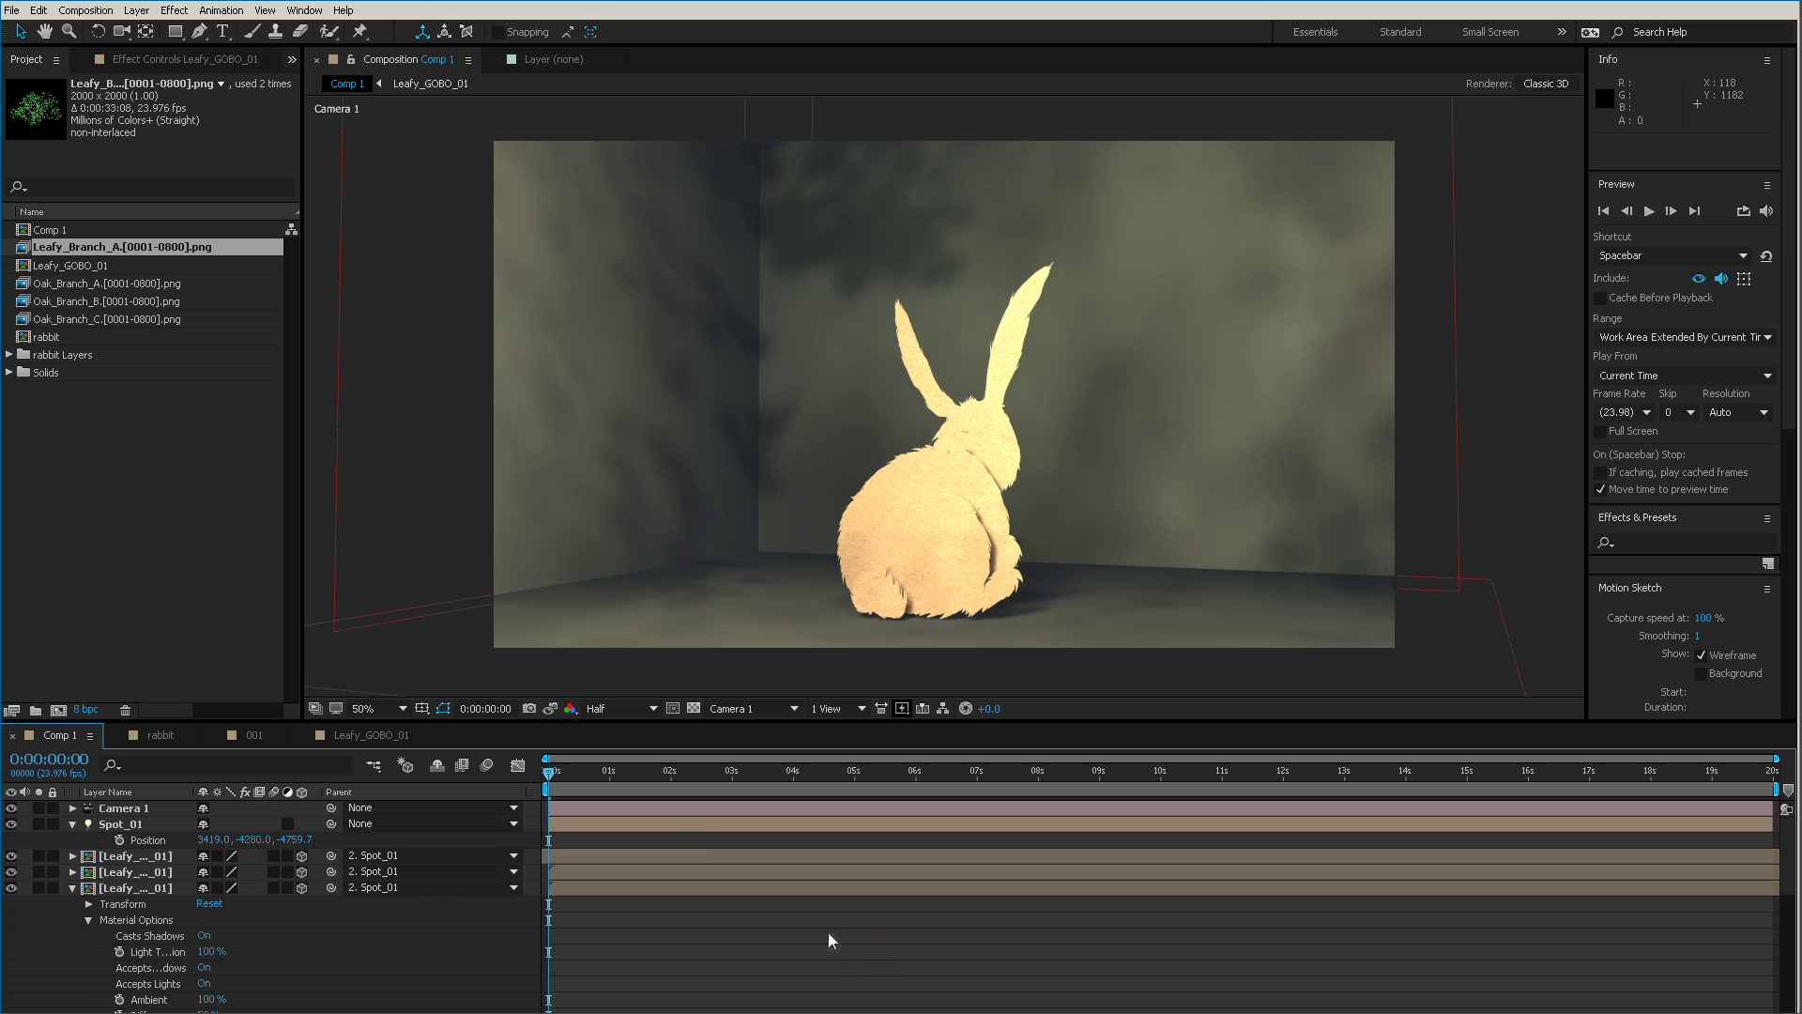
End the work area at about 5 seconds and preview the moving leaf shadows.
drag(599, 766, 856, 793)
key(n)
key(space)
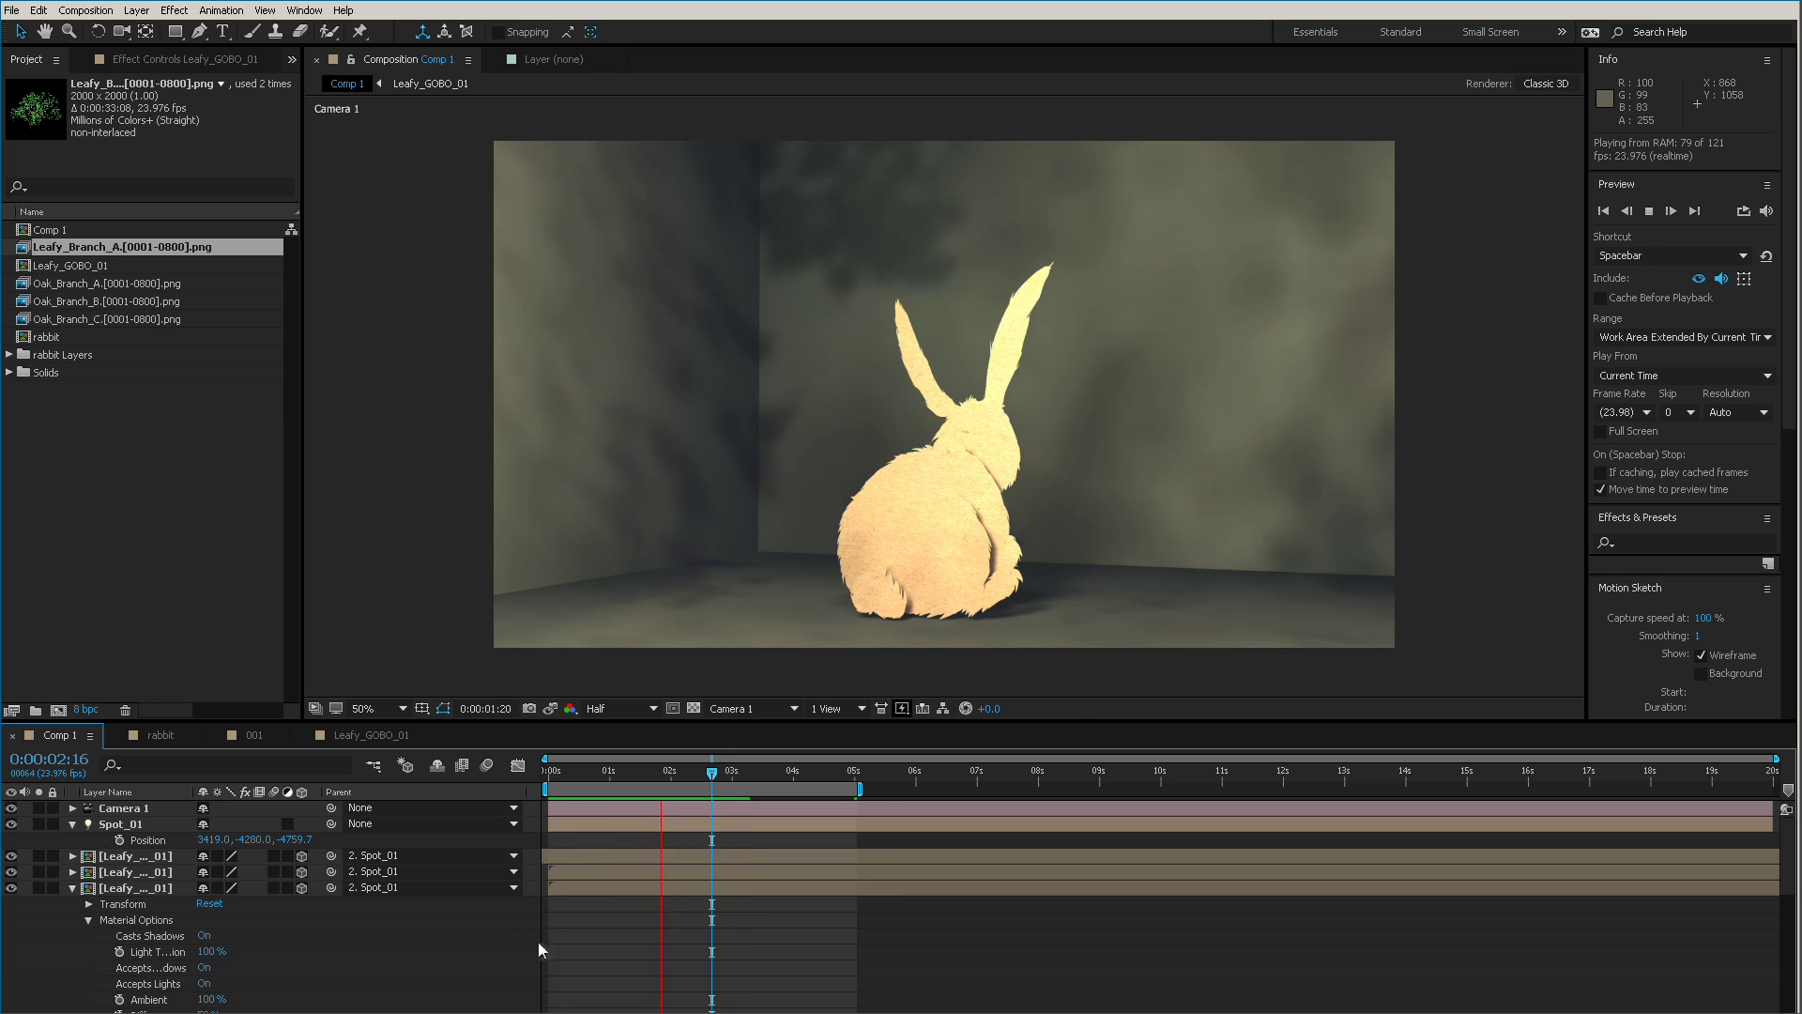
click(120, 824)
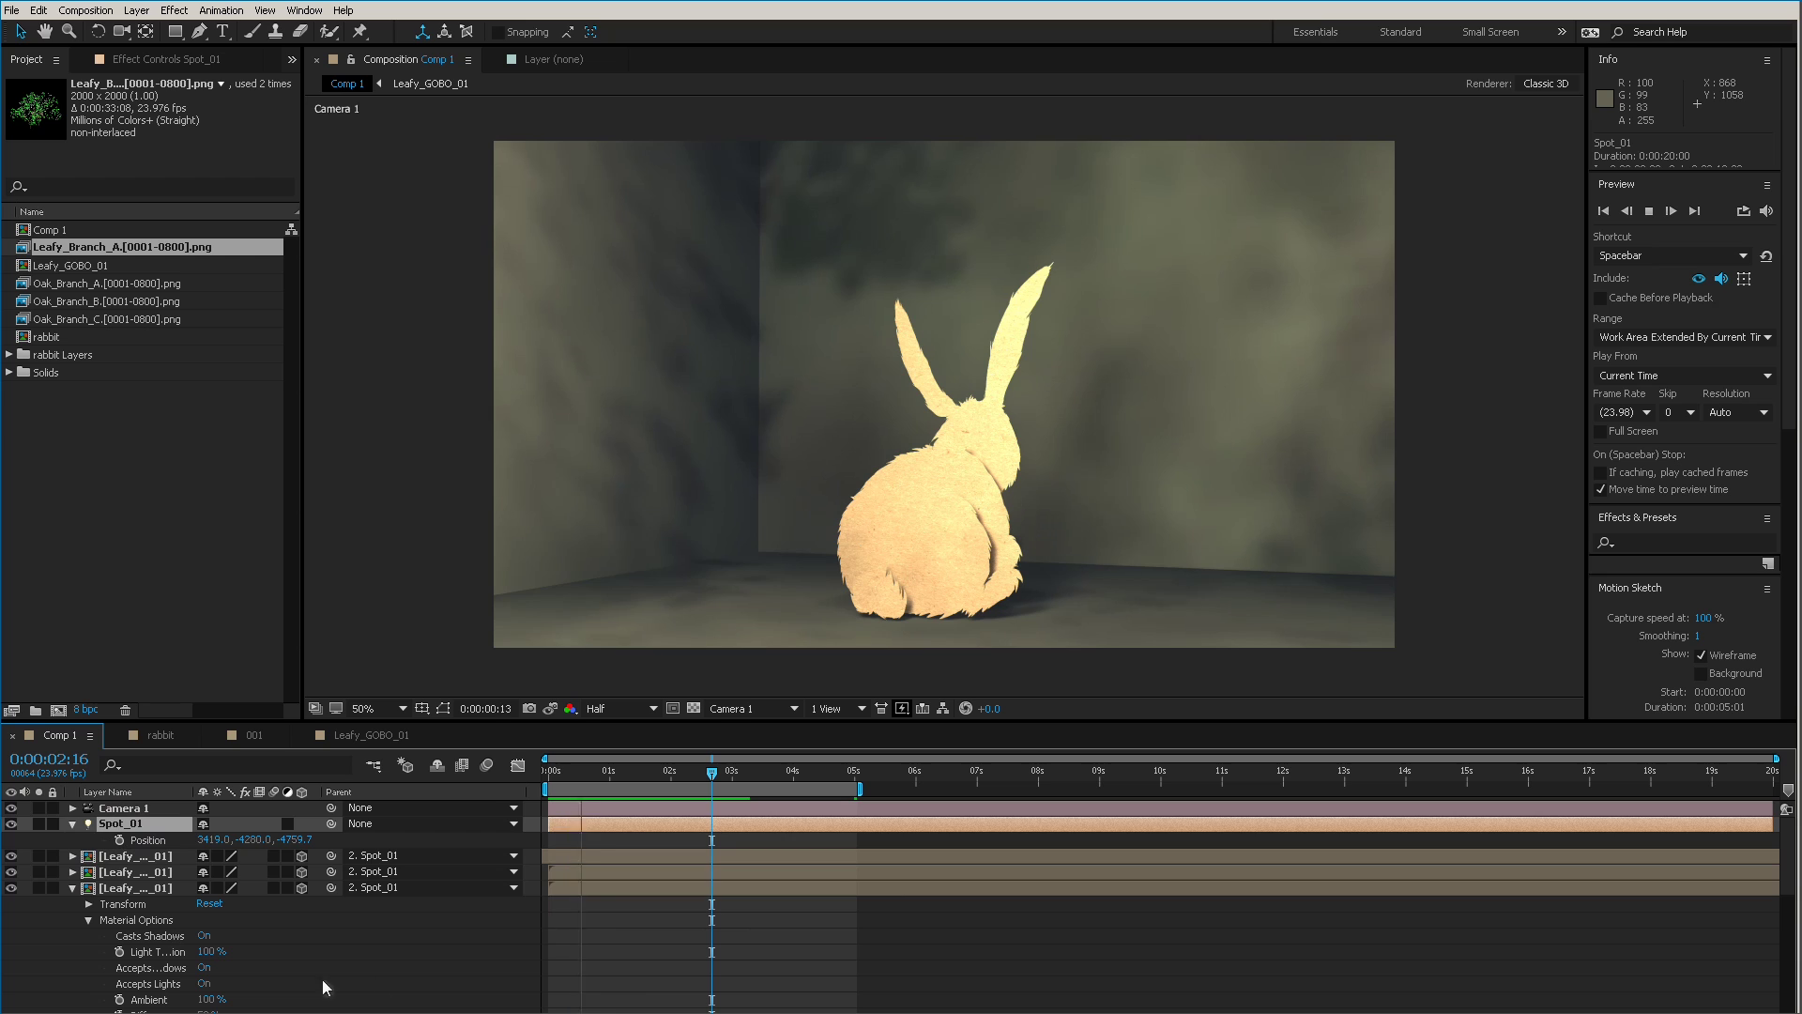
key(space)
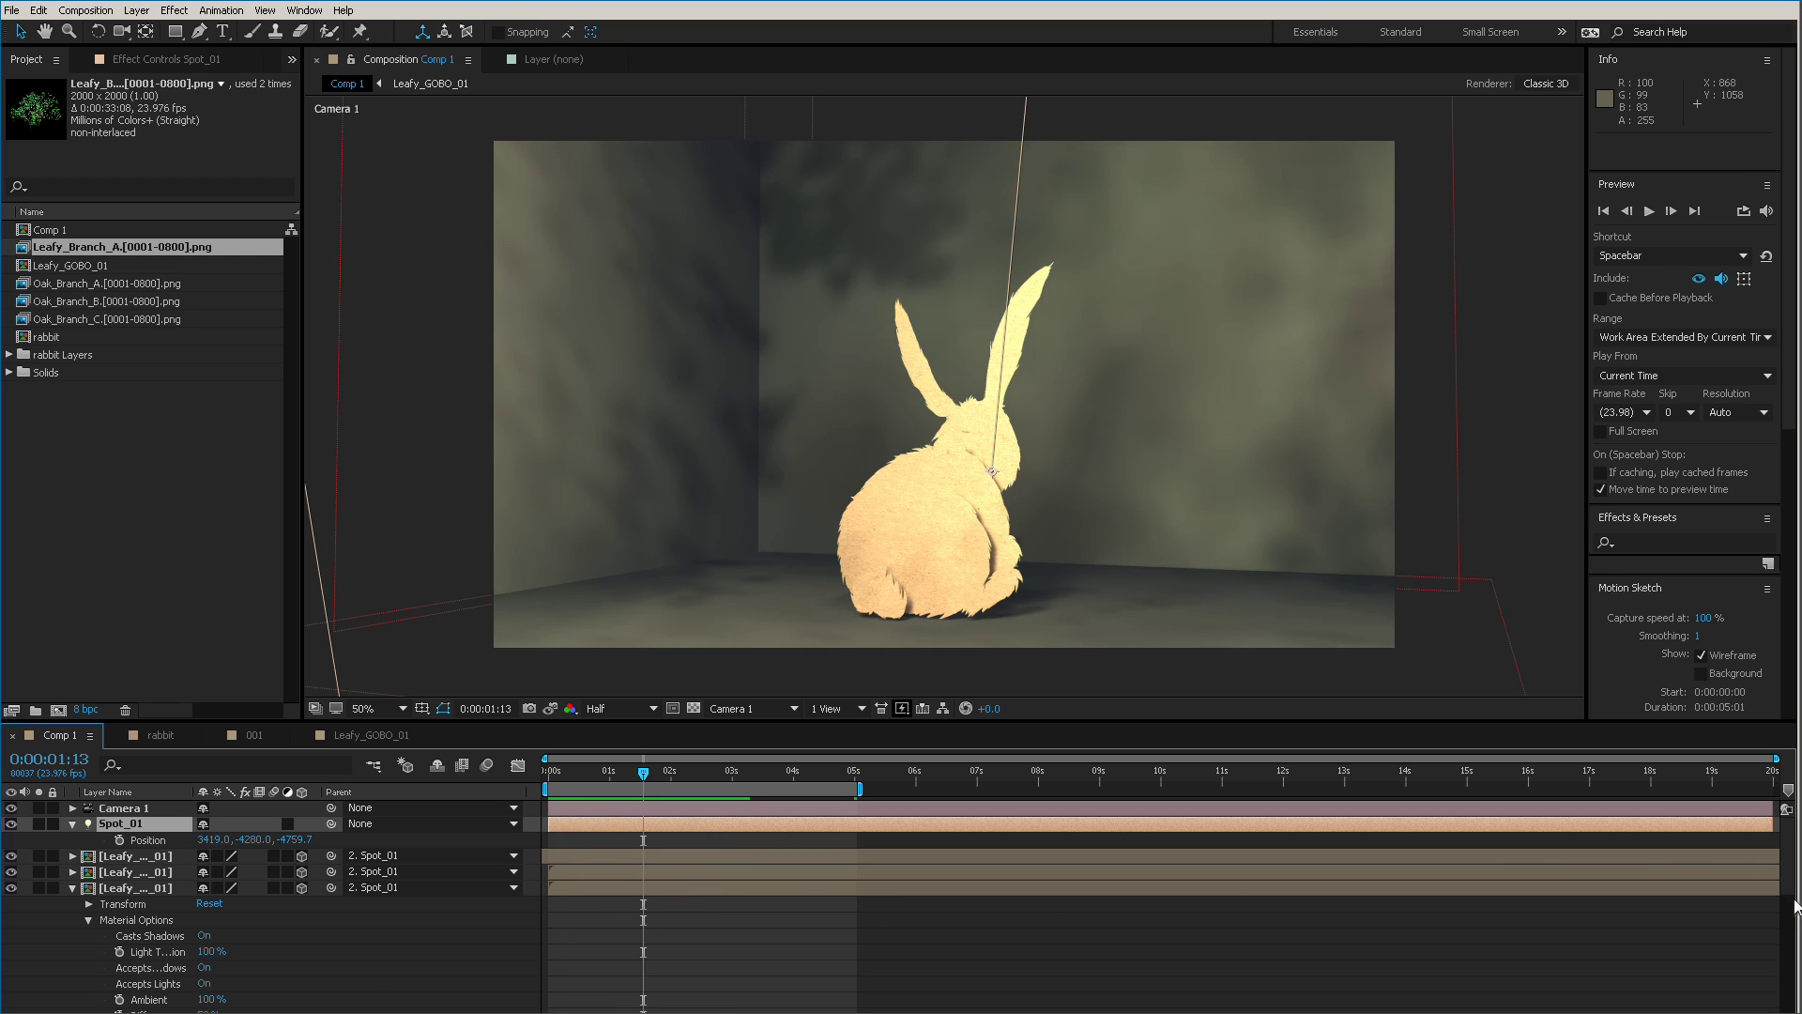
Collapse the lowest Leafy_GOBO_01 layer and move the PointLight and AMB layers directly below Spot_01 in the layer order.
click(74, 887)
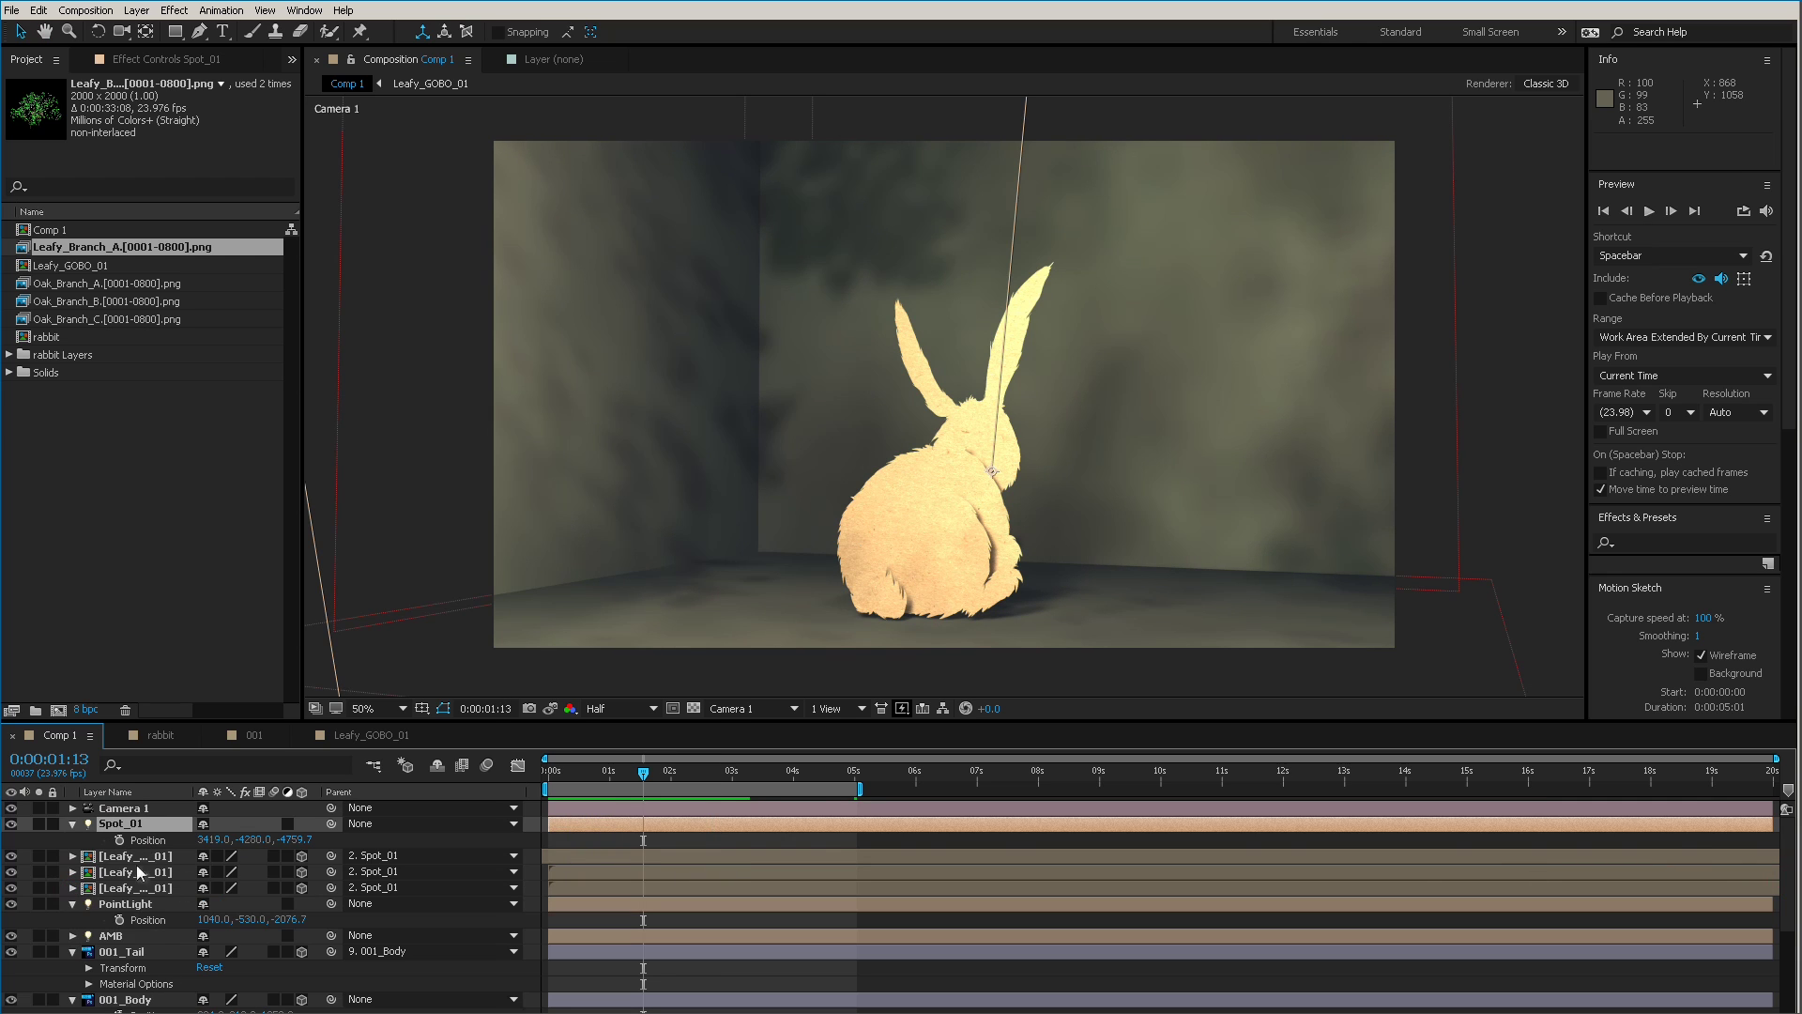
click(125, 902)
shift+click(127, 936)
drag(129, 910, 150, 850)
click(141, 826)
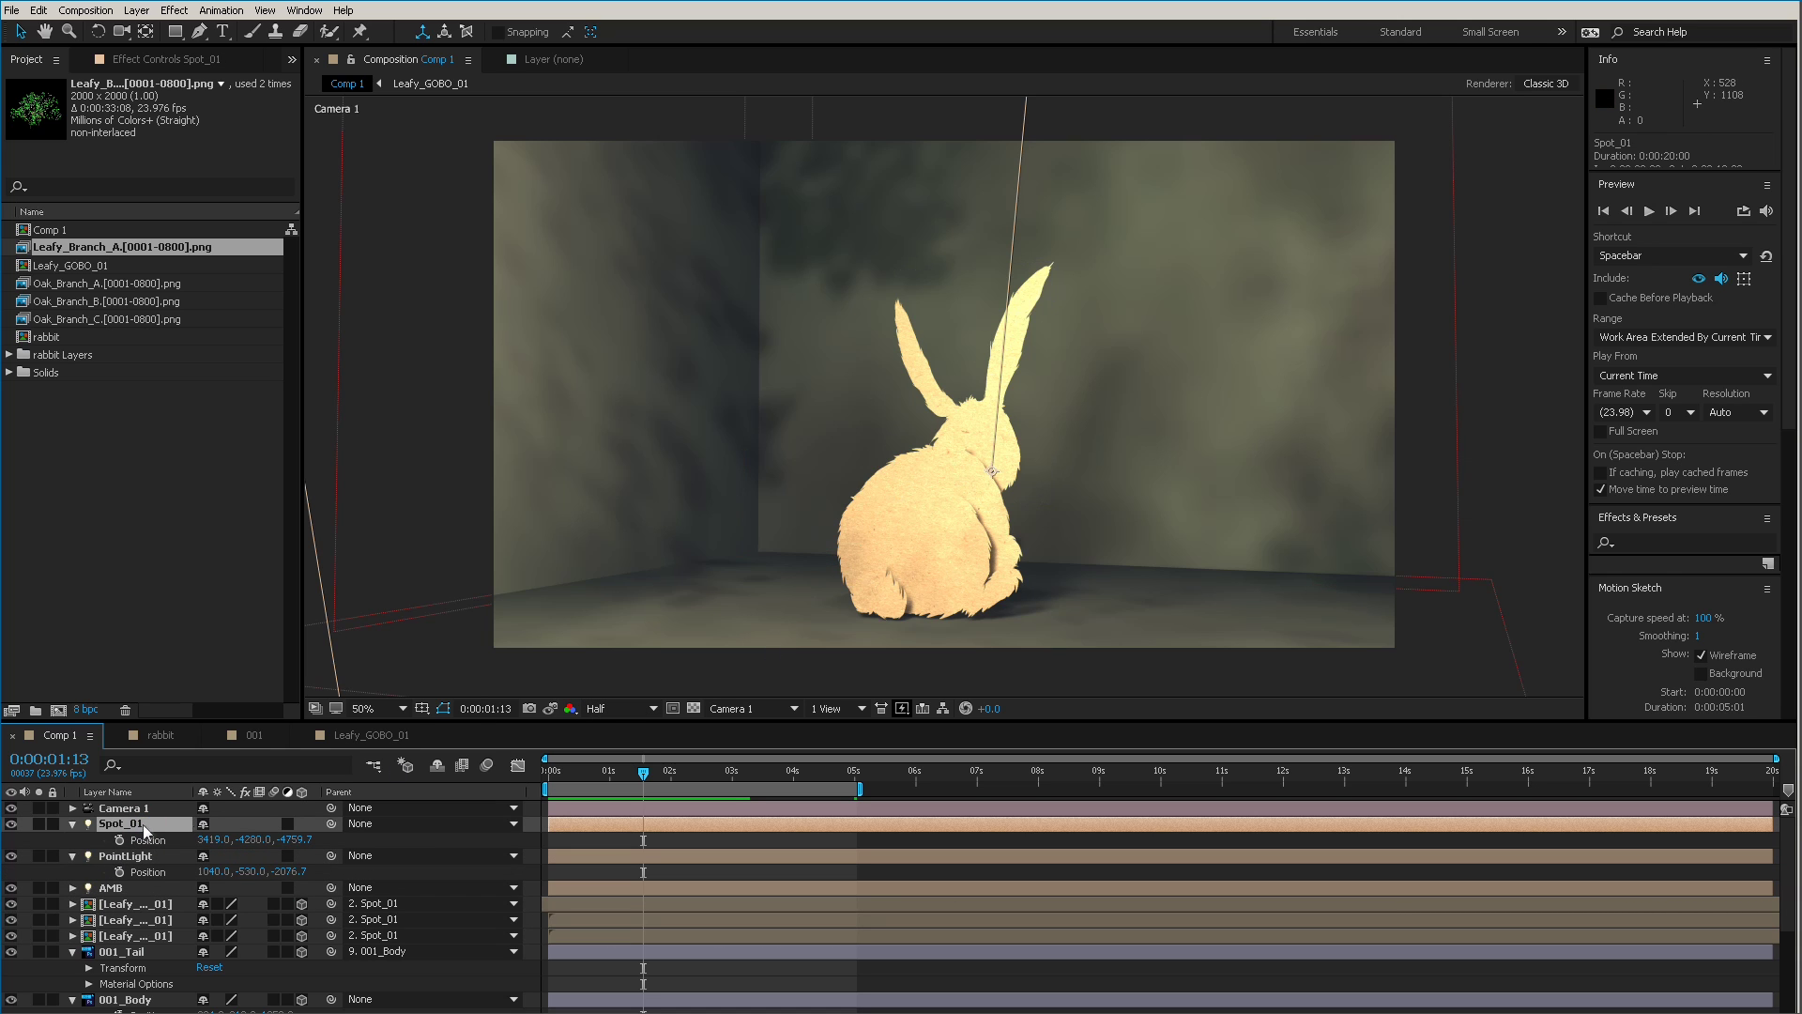
Change the PointLight's color to the pale yellow FFEFBE in its light settings.
double_click(132, 856)
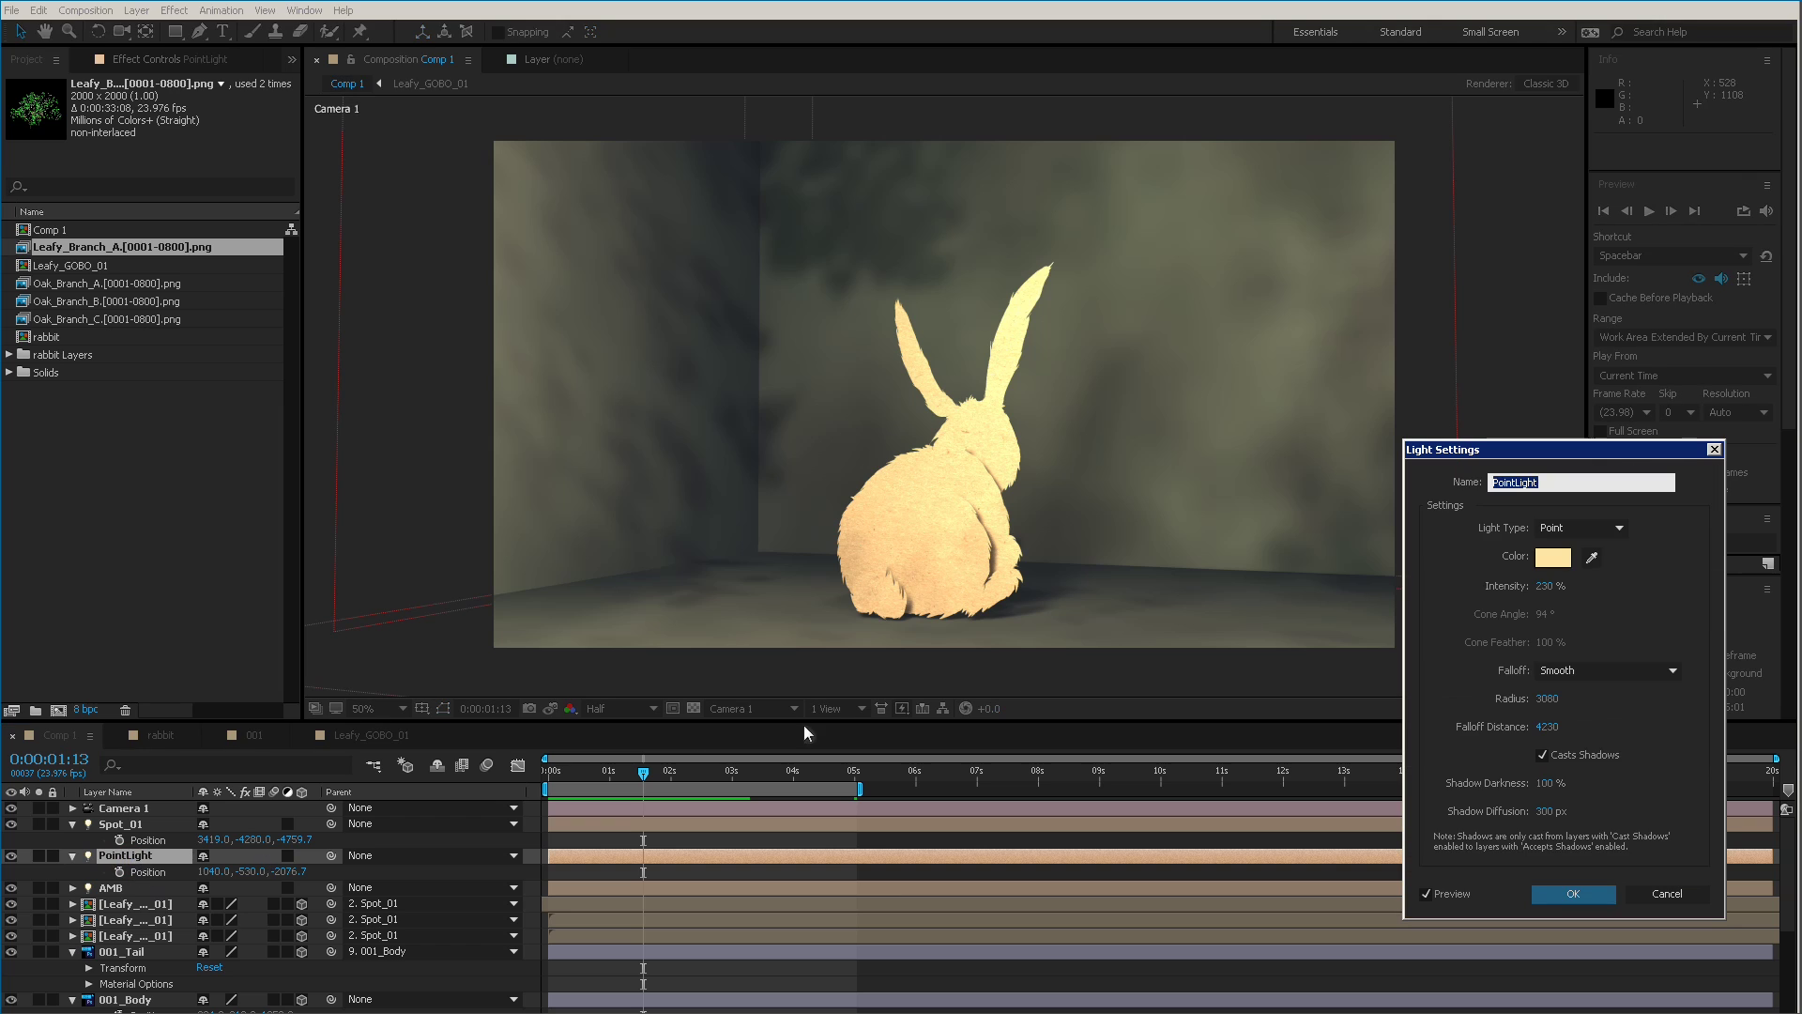
click(1558, 554)
drag(264, 9, 1473, 666)
click(1290, 678)
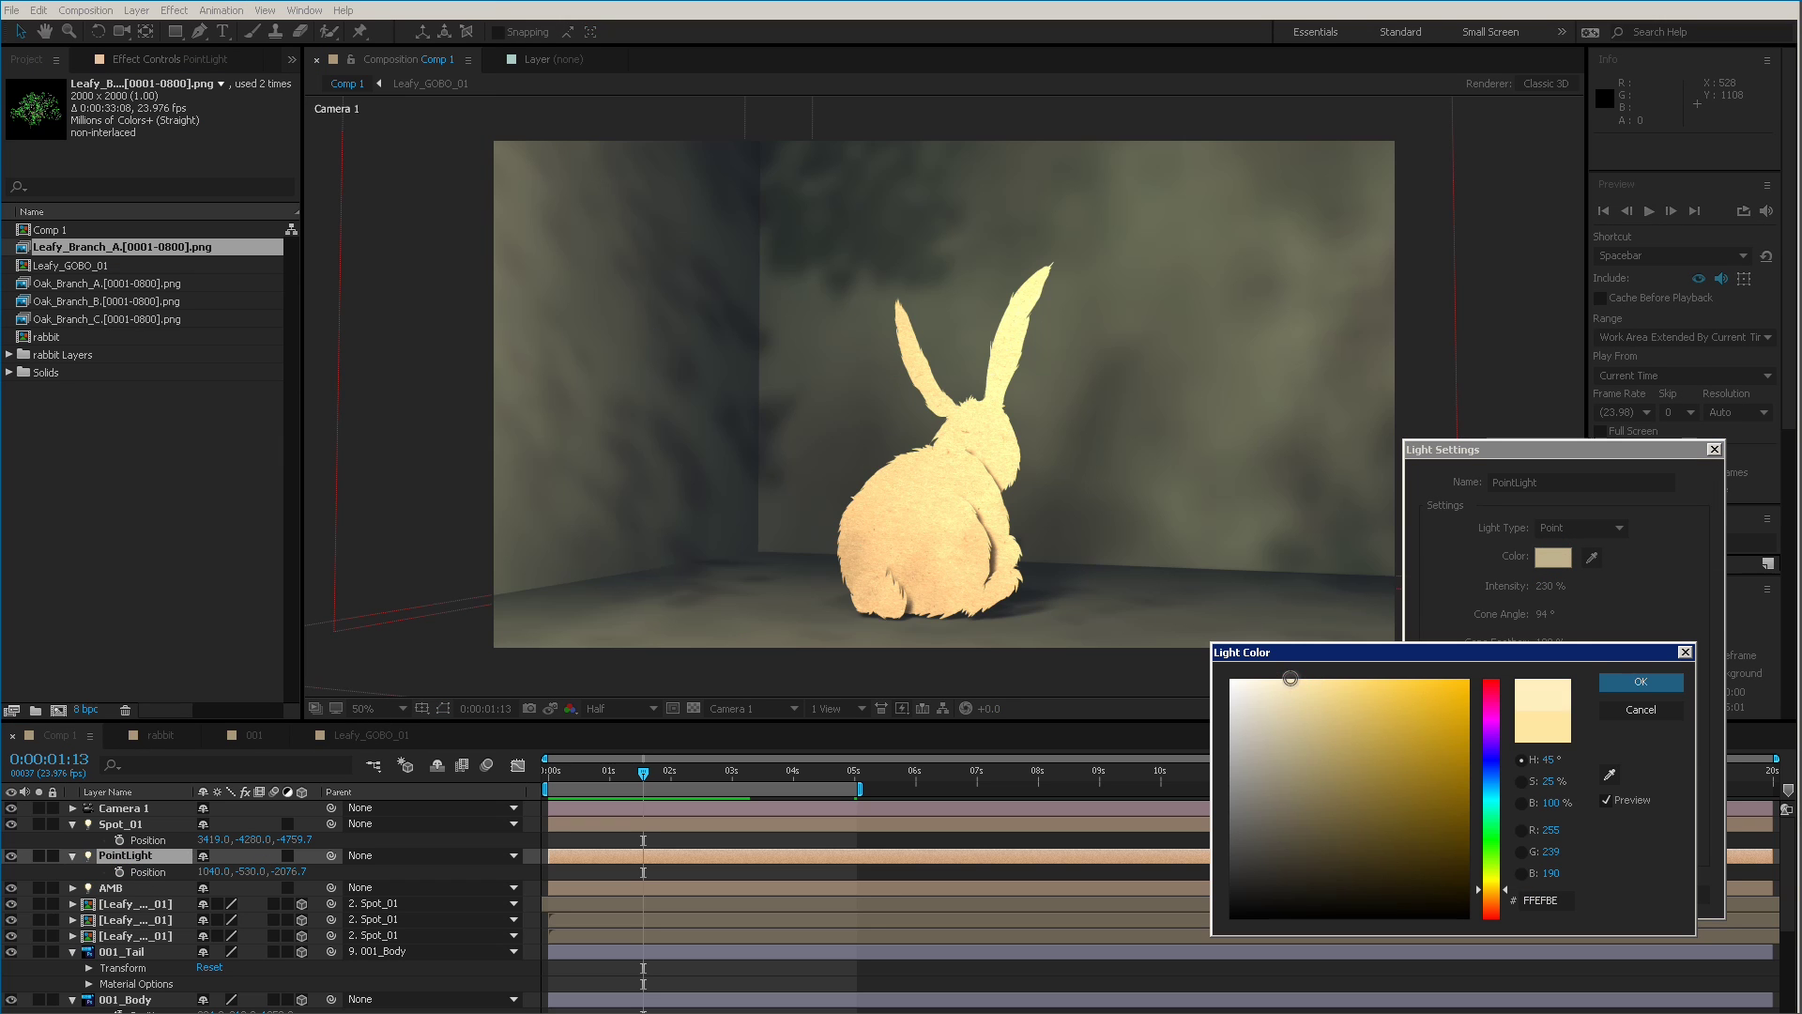
click(1641, 681)
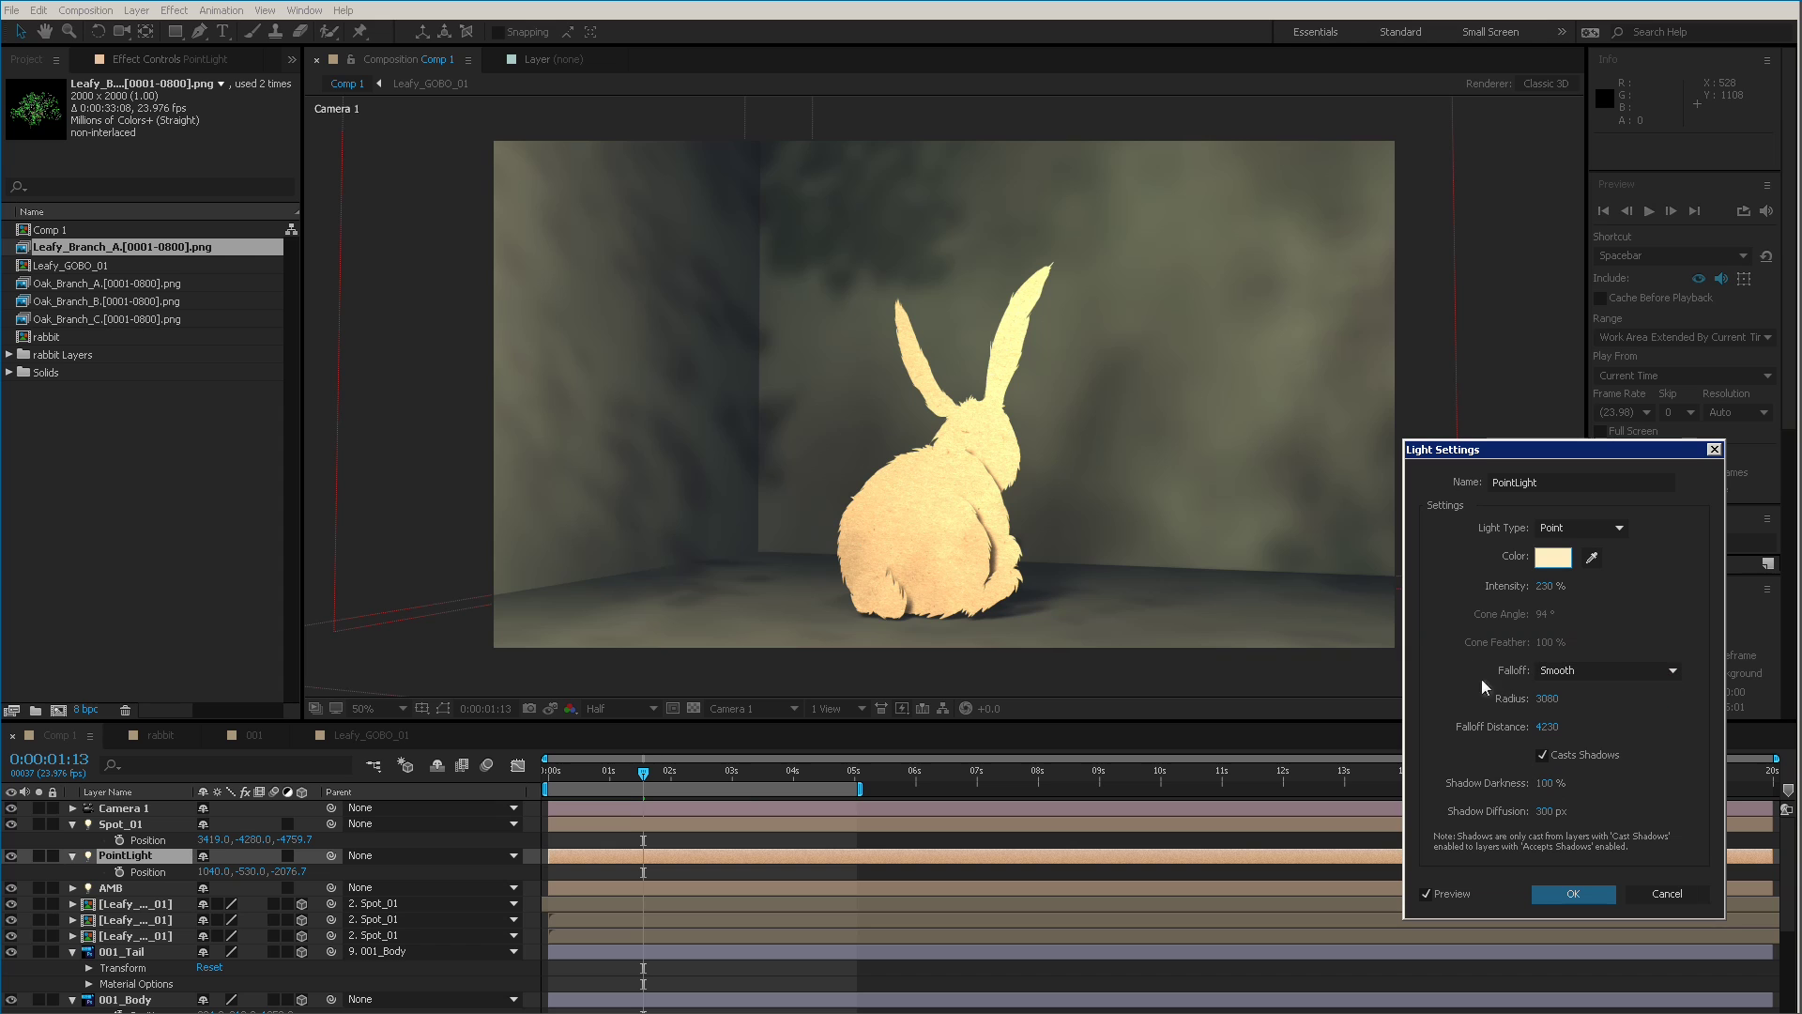
Lower the PointLight's intensity, apply the light settings, and start a preview of the animation.
click(1544, 586)
text(450)
key(Return)
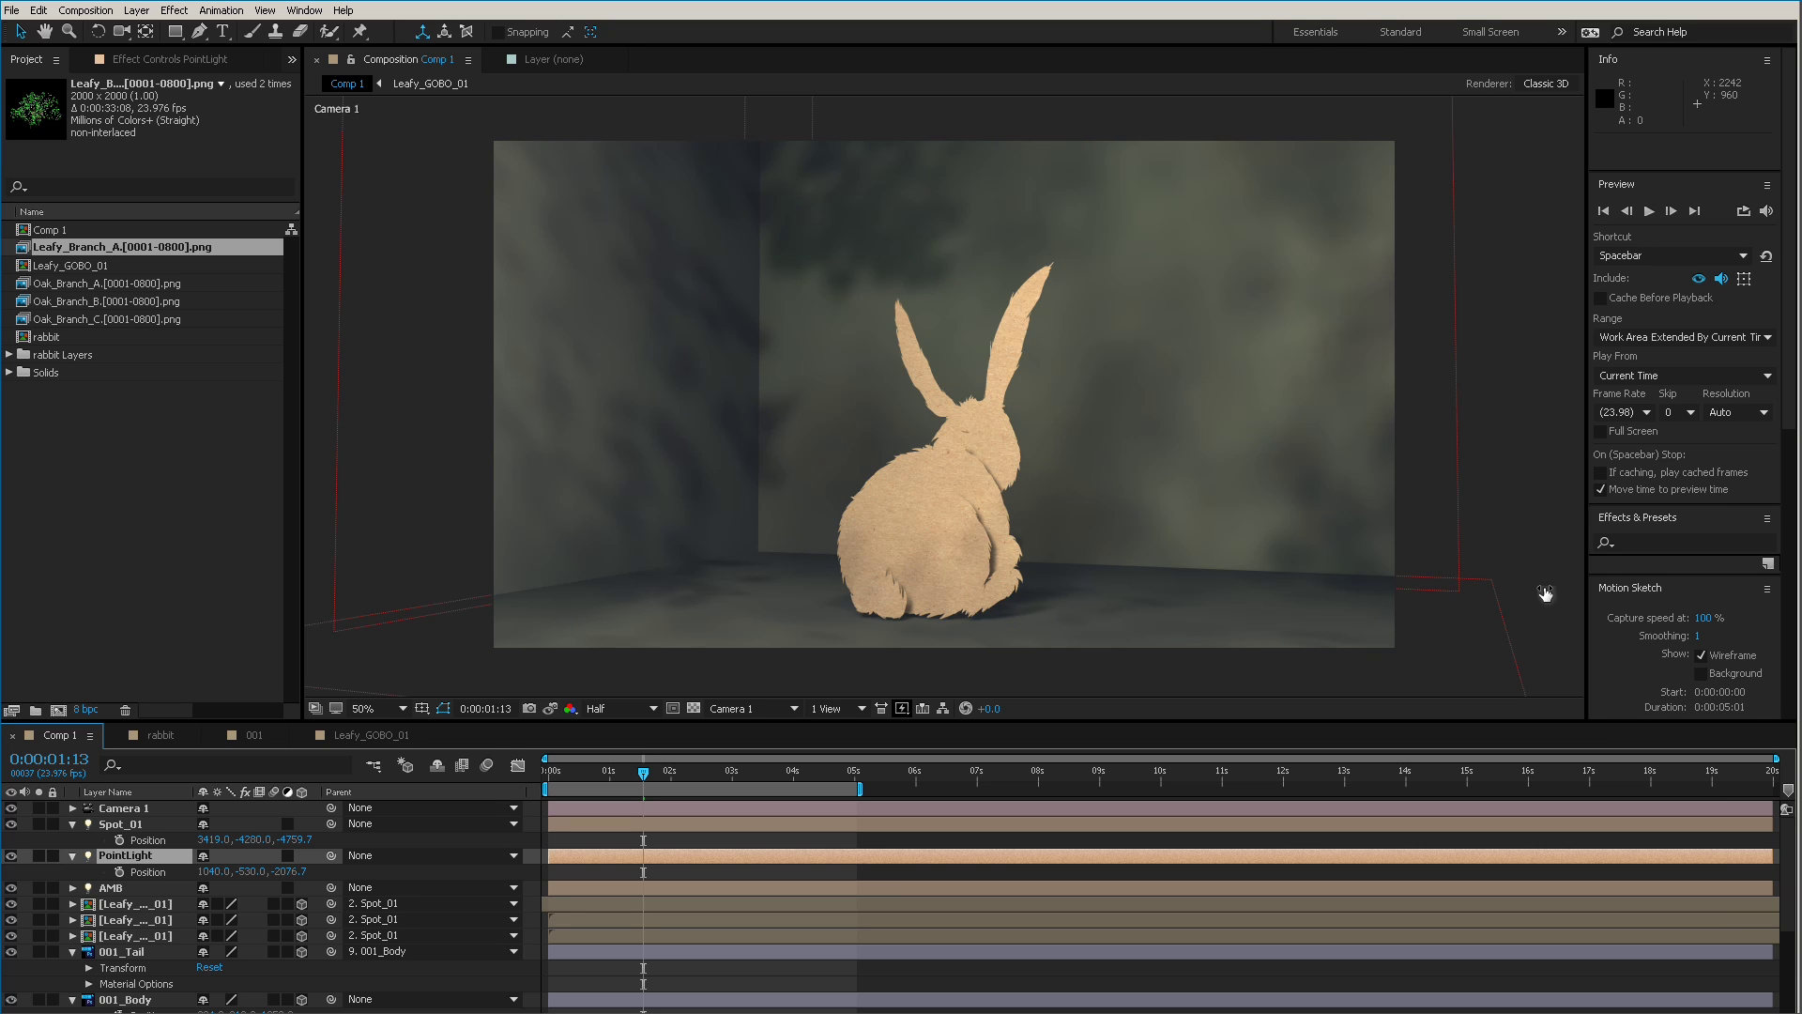
key(space)
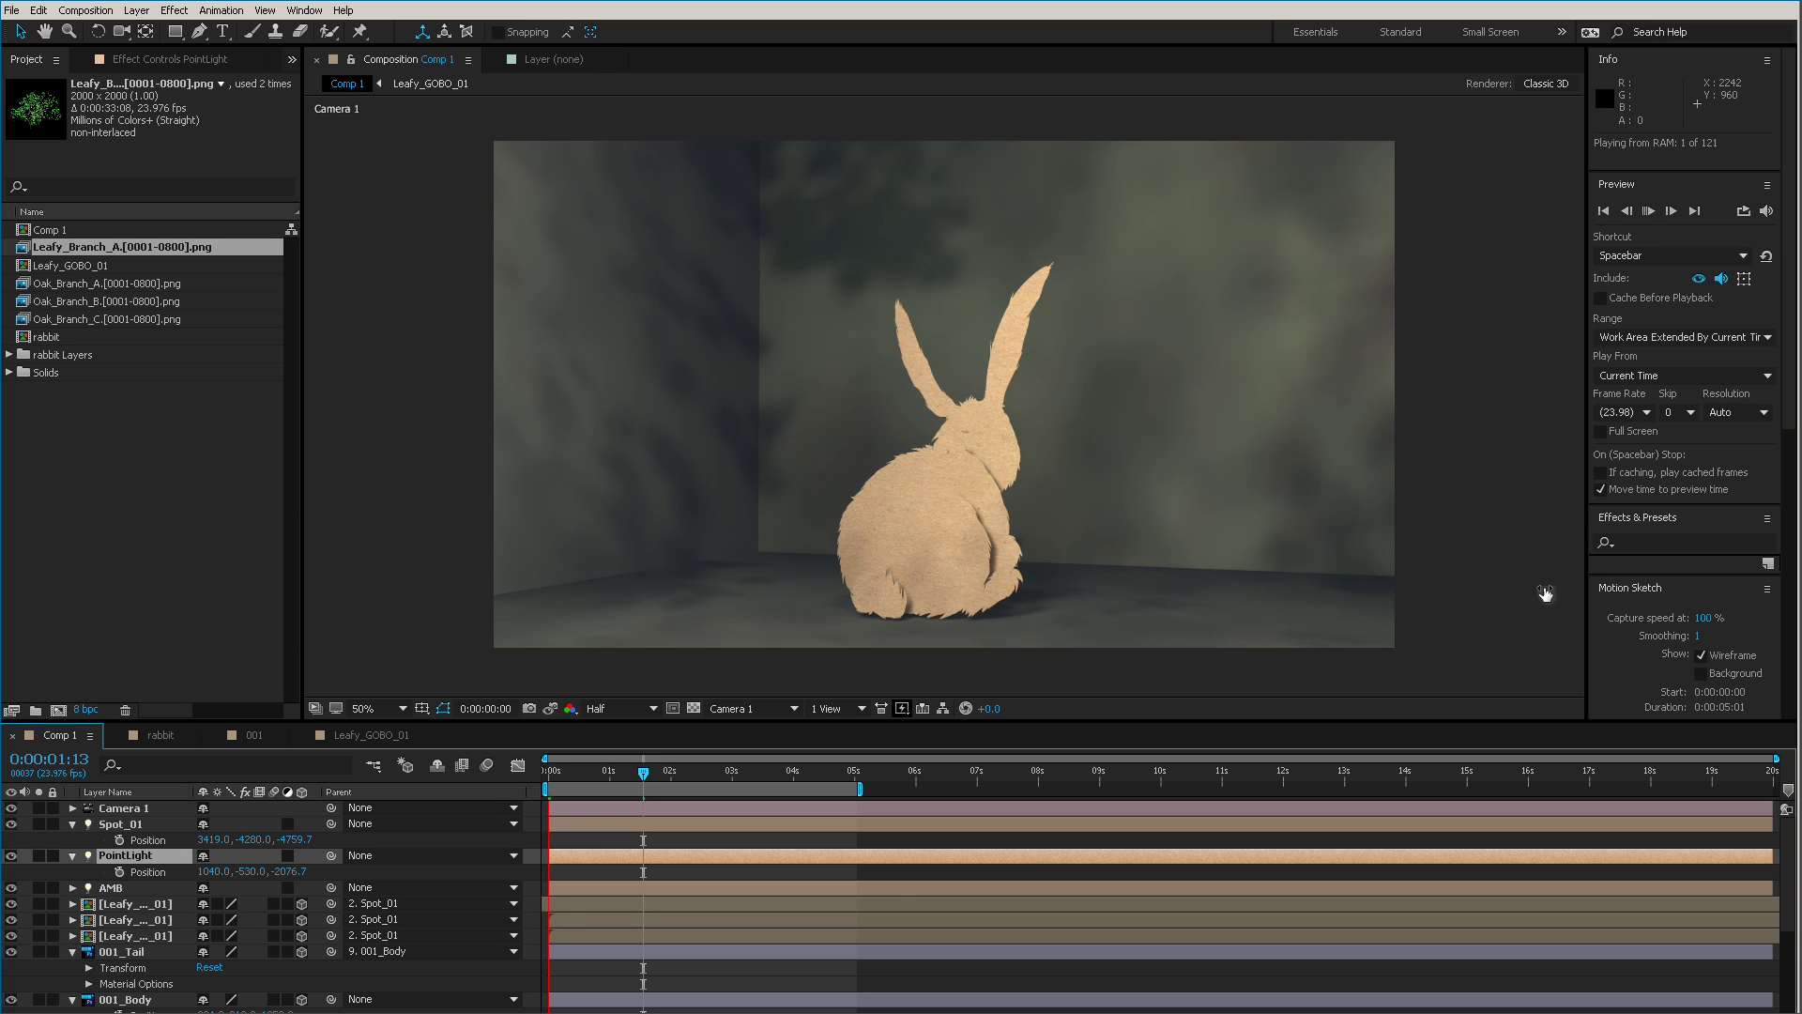